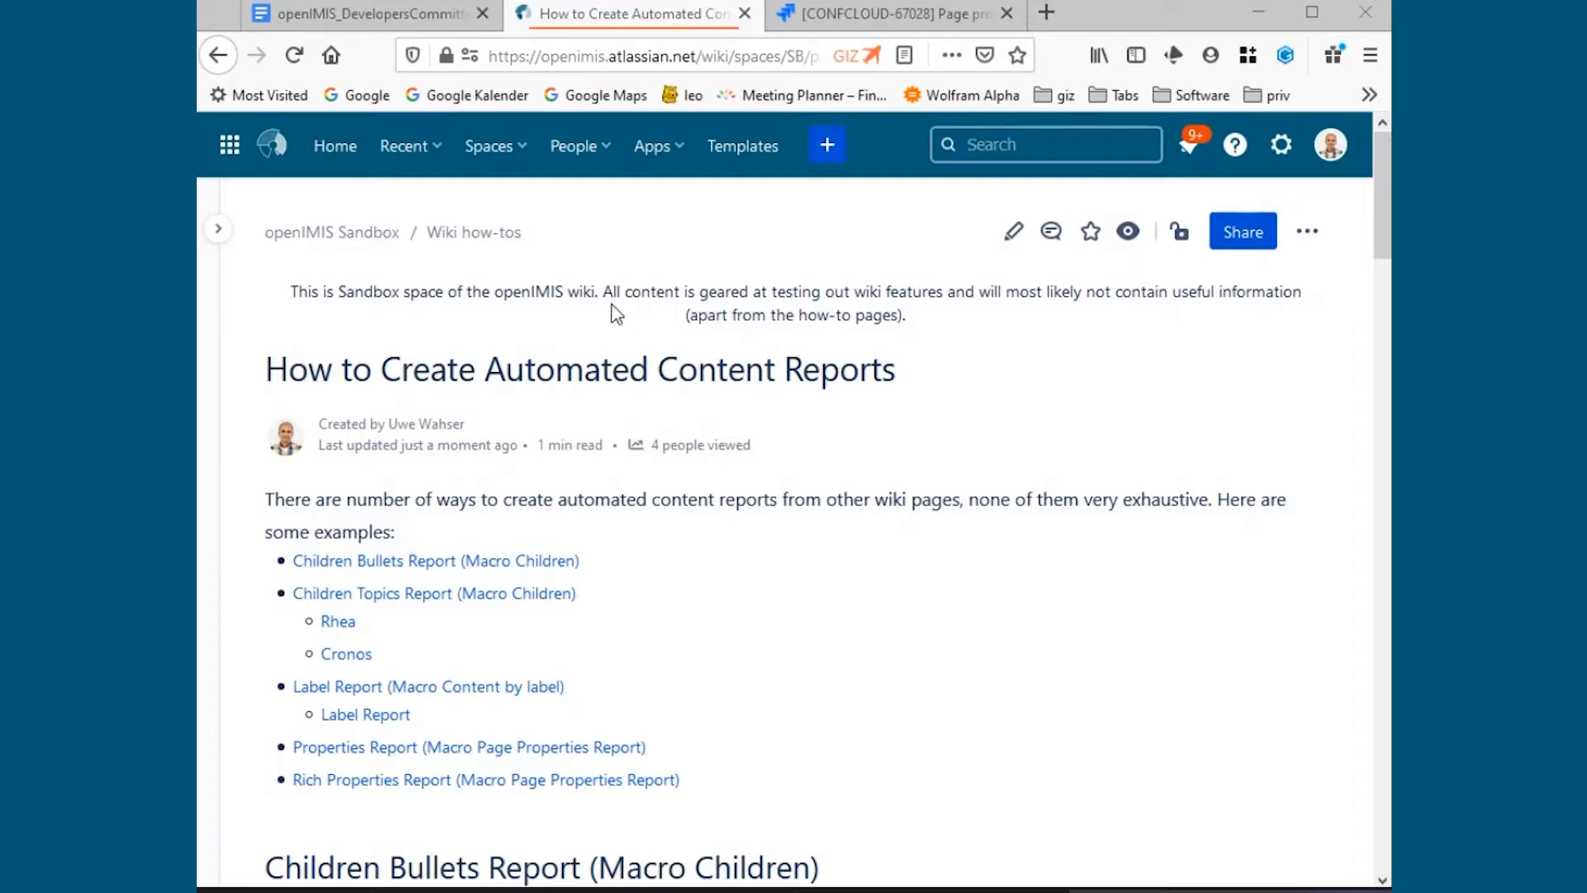
click(515, 157)
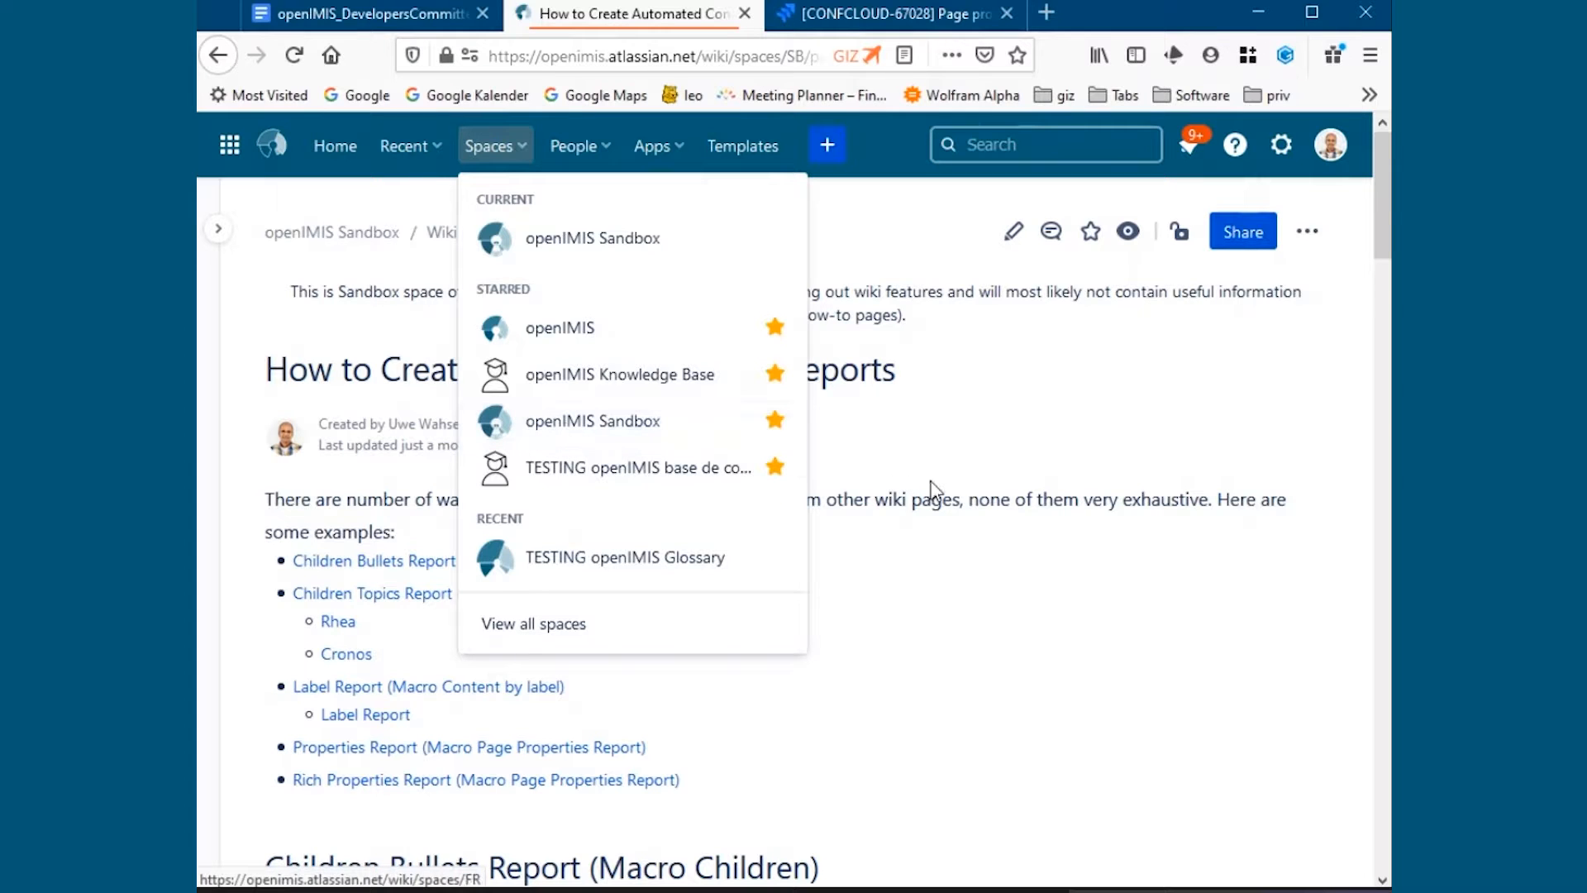
click(982, 510)
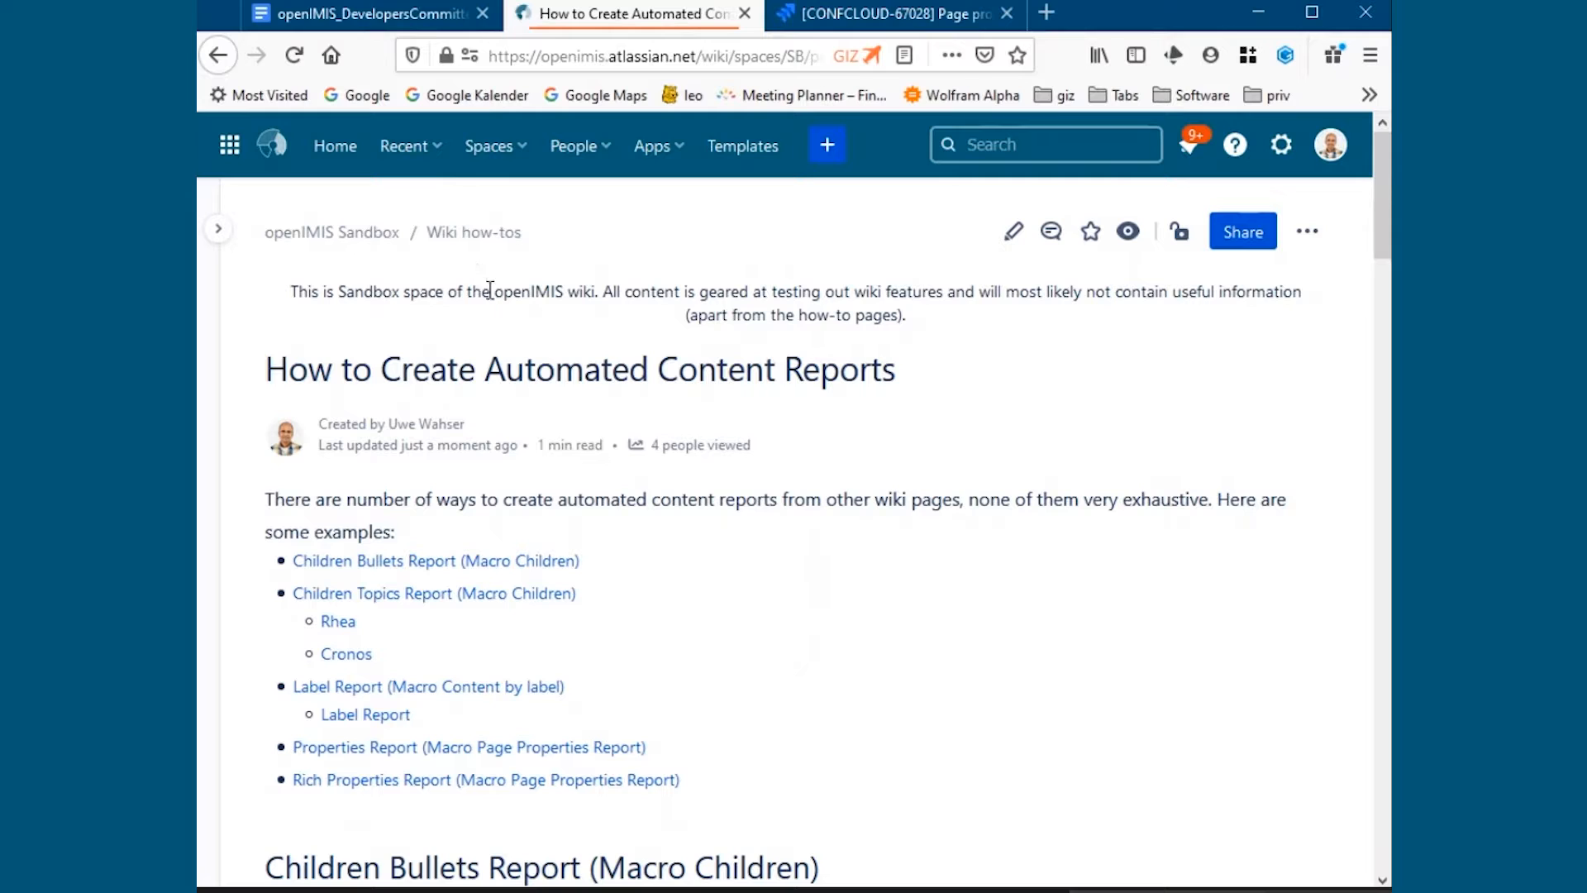
click(488, 56)
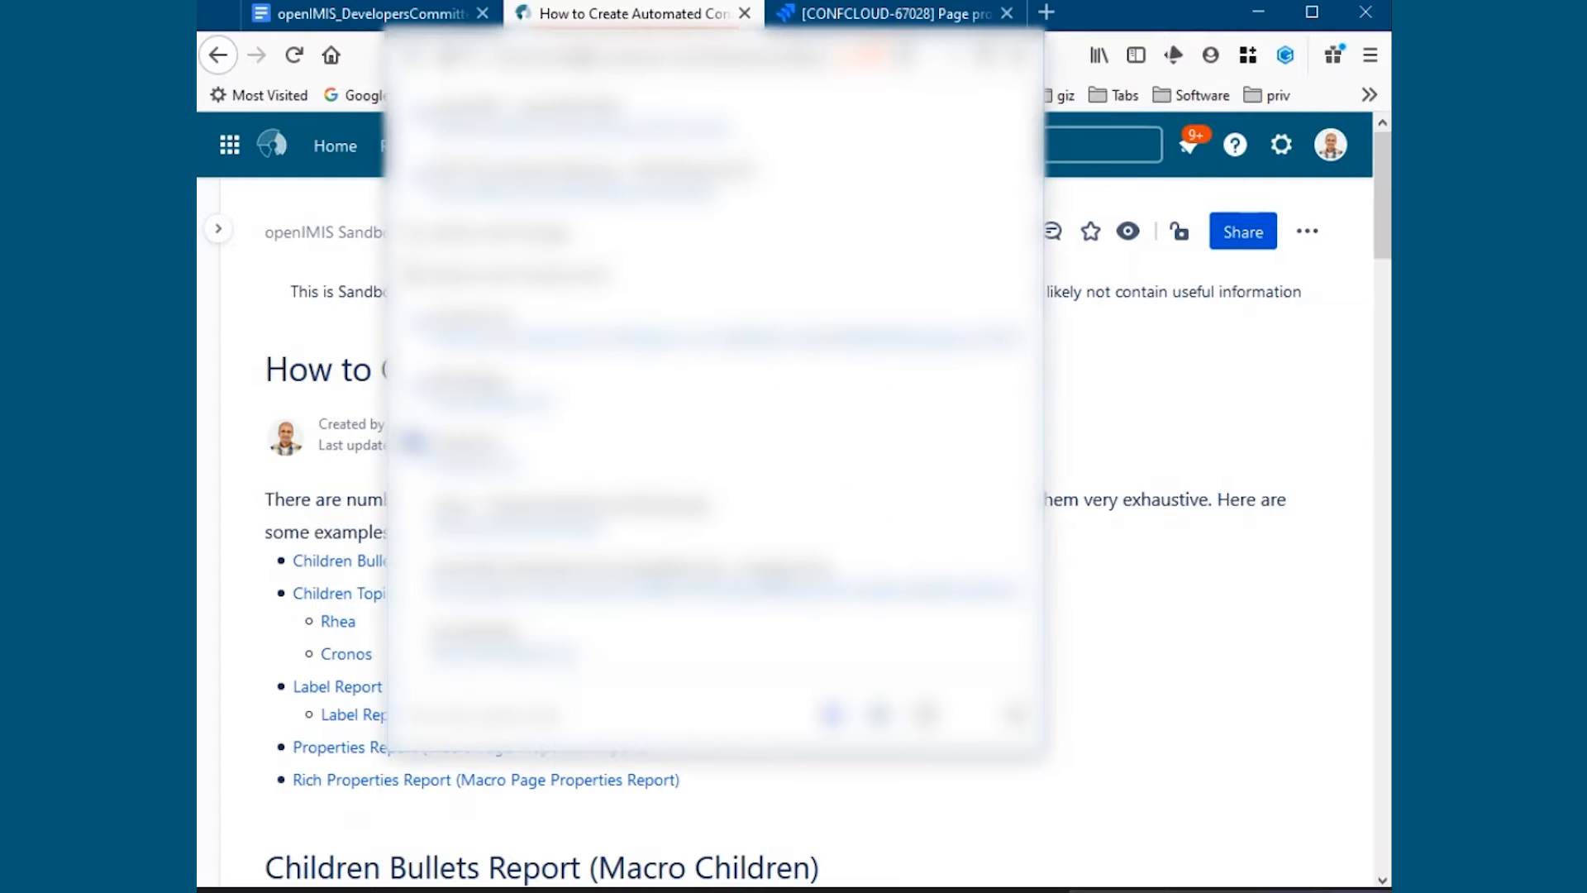
click(1191, 570)
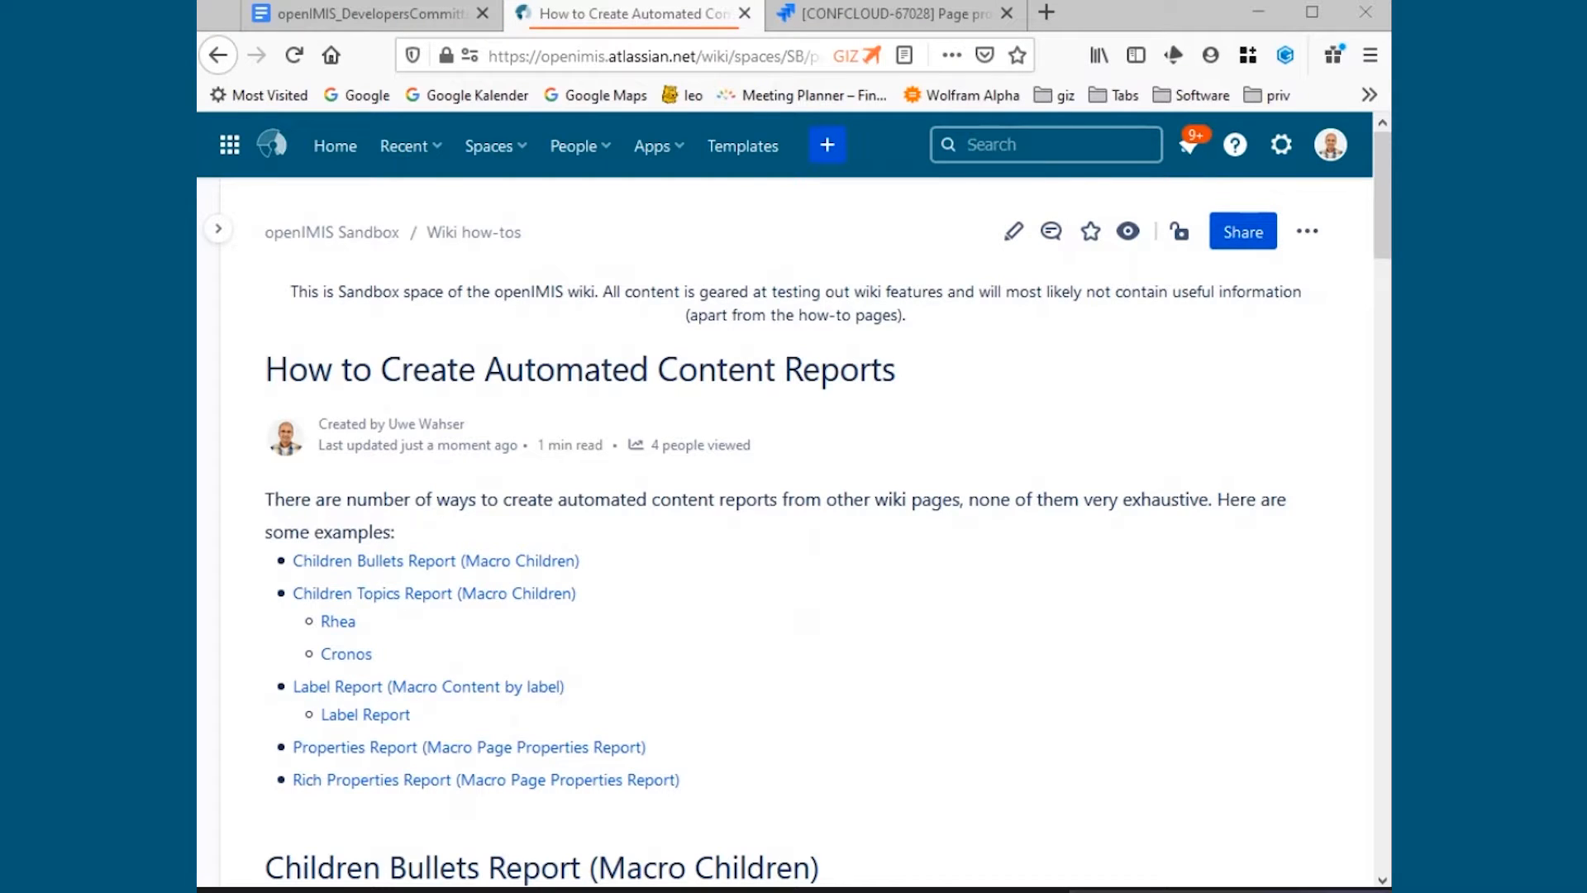
click(1175, 628)
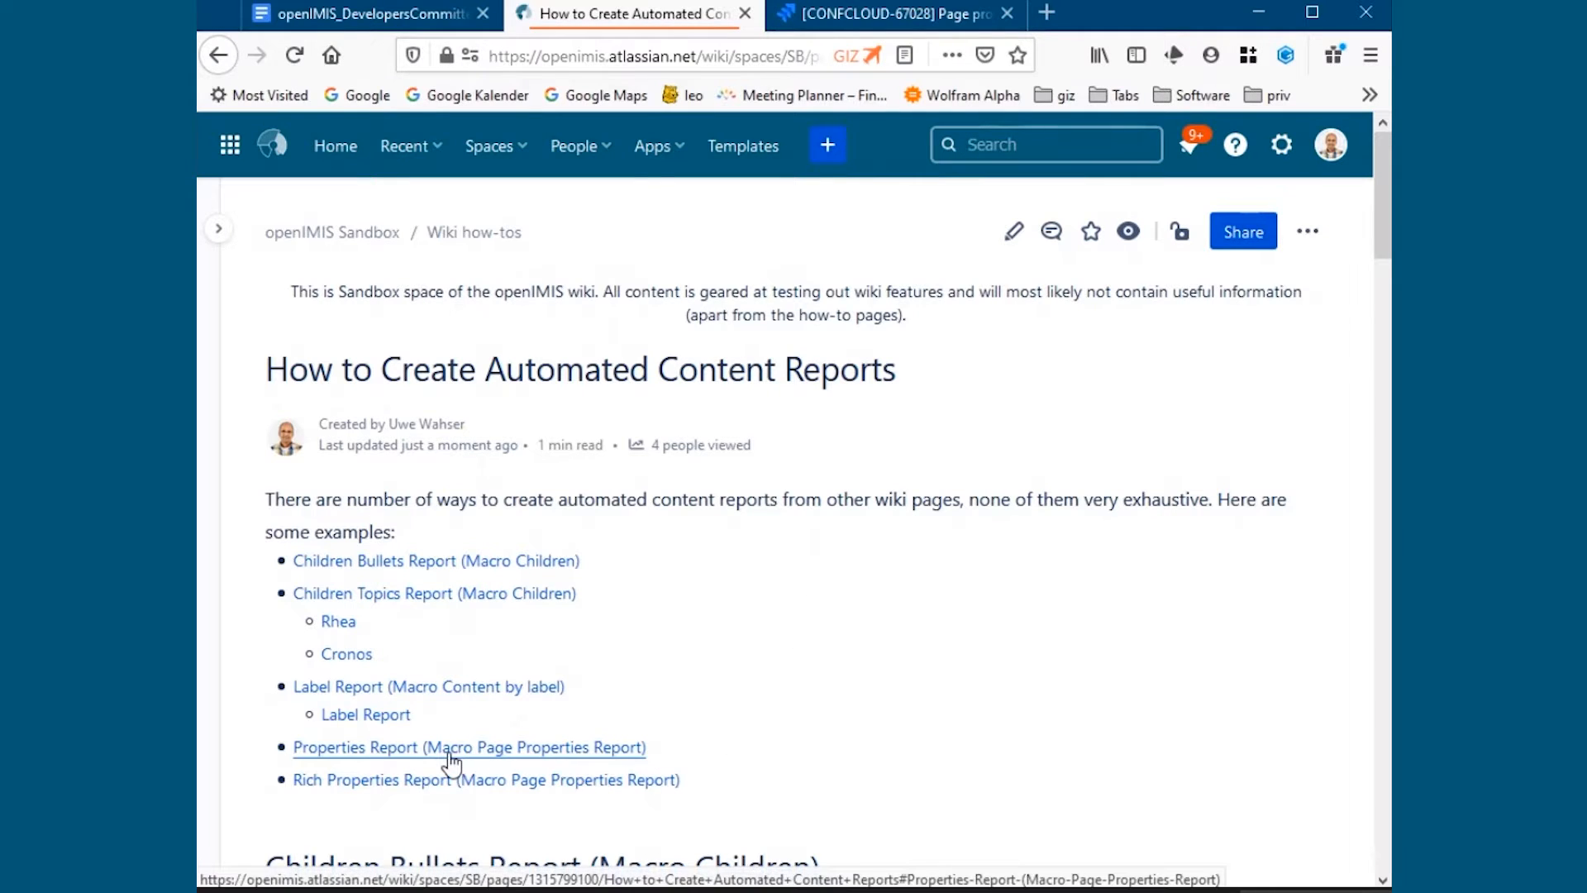
Expand Cronos and Zeus in the space's page tree to examine the report page's child hierarchy, then hide the tree.
scroll(944, 692, down, 2)
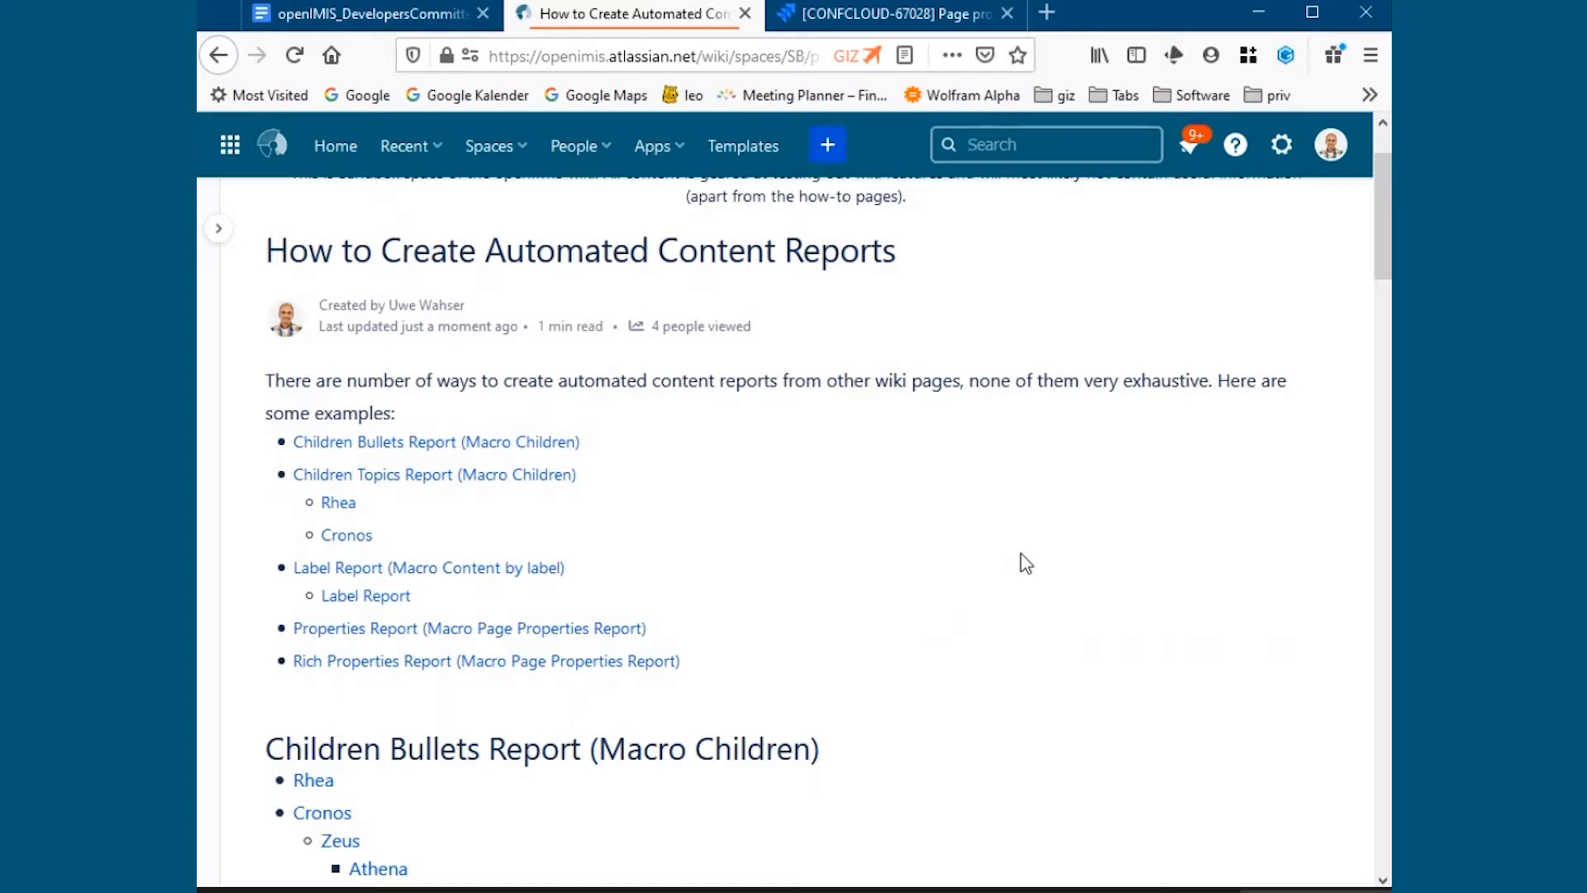
scroll(1025, 563, down, 2)
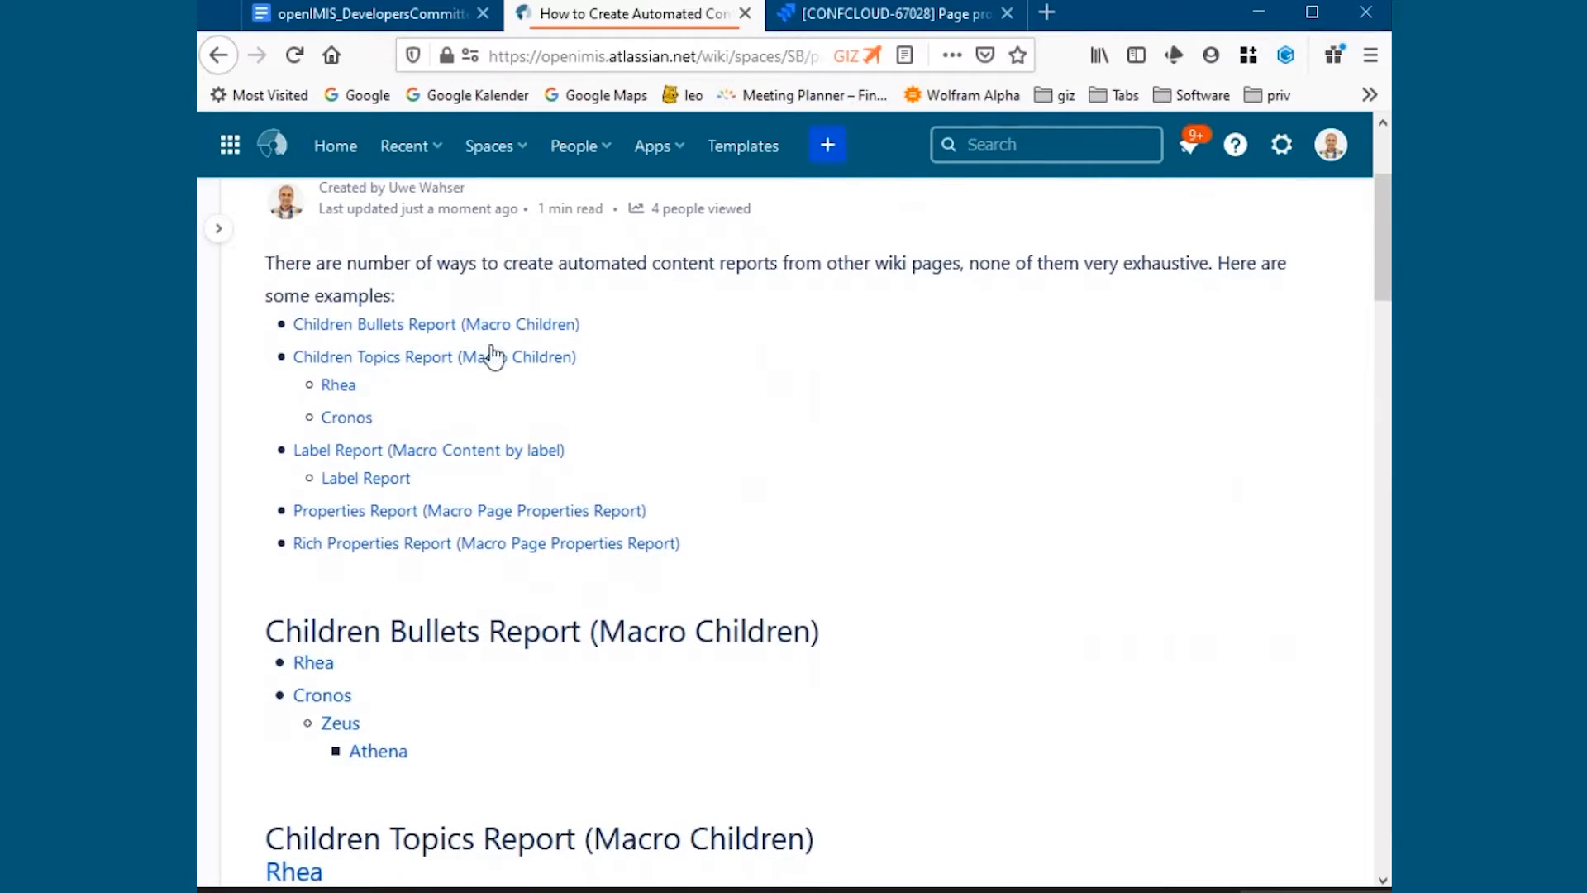
click(219, 229)
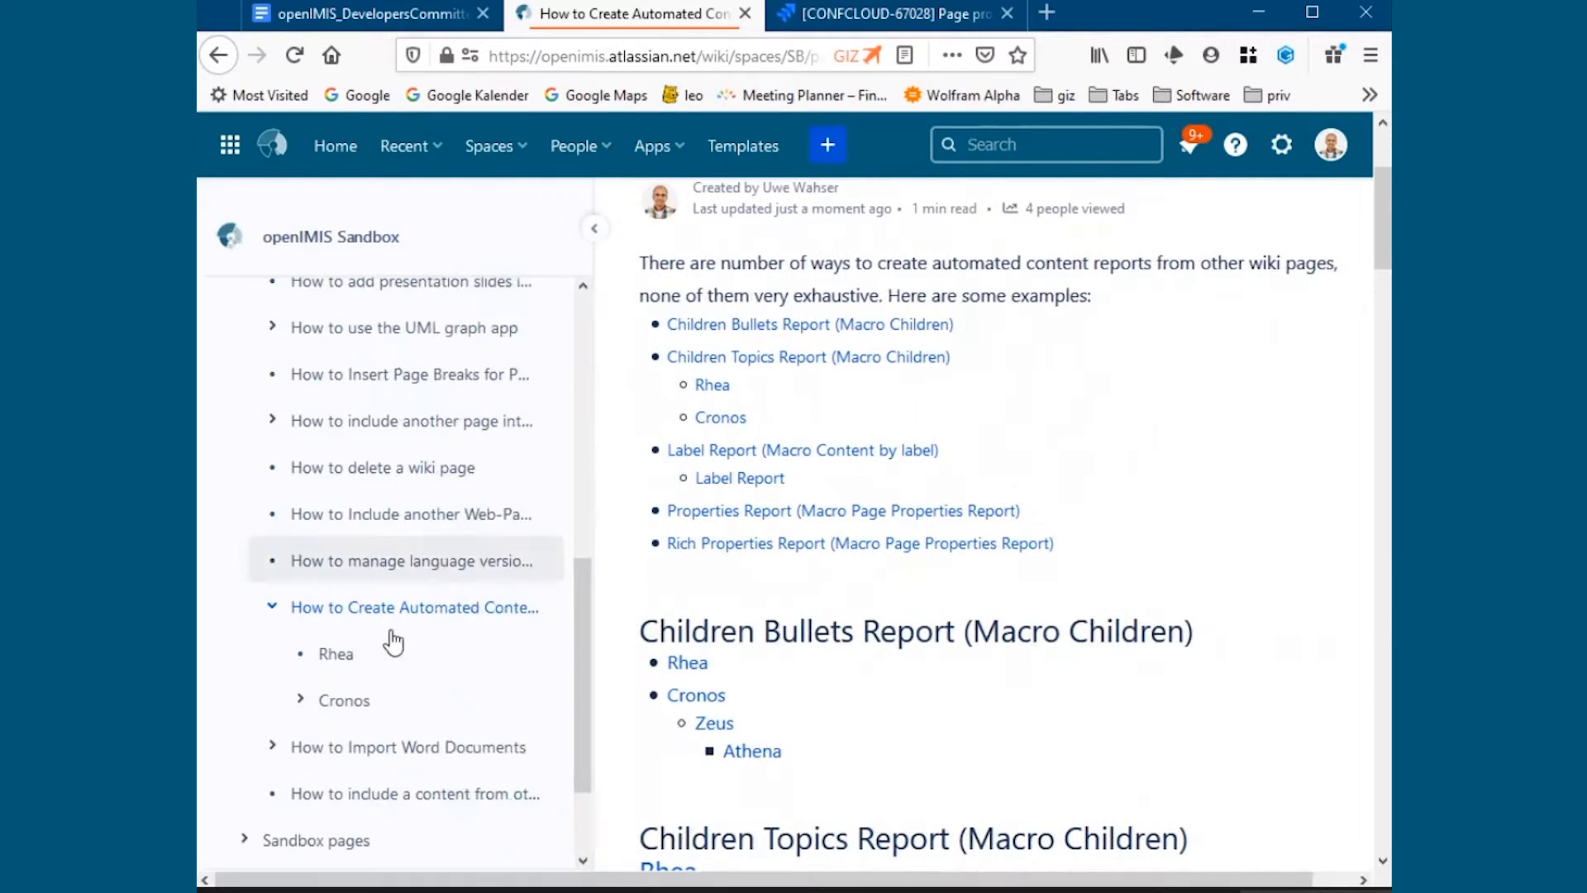
drag(576, 583, 576, 632)
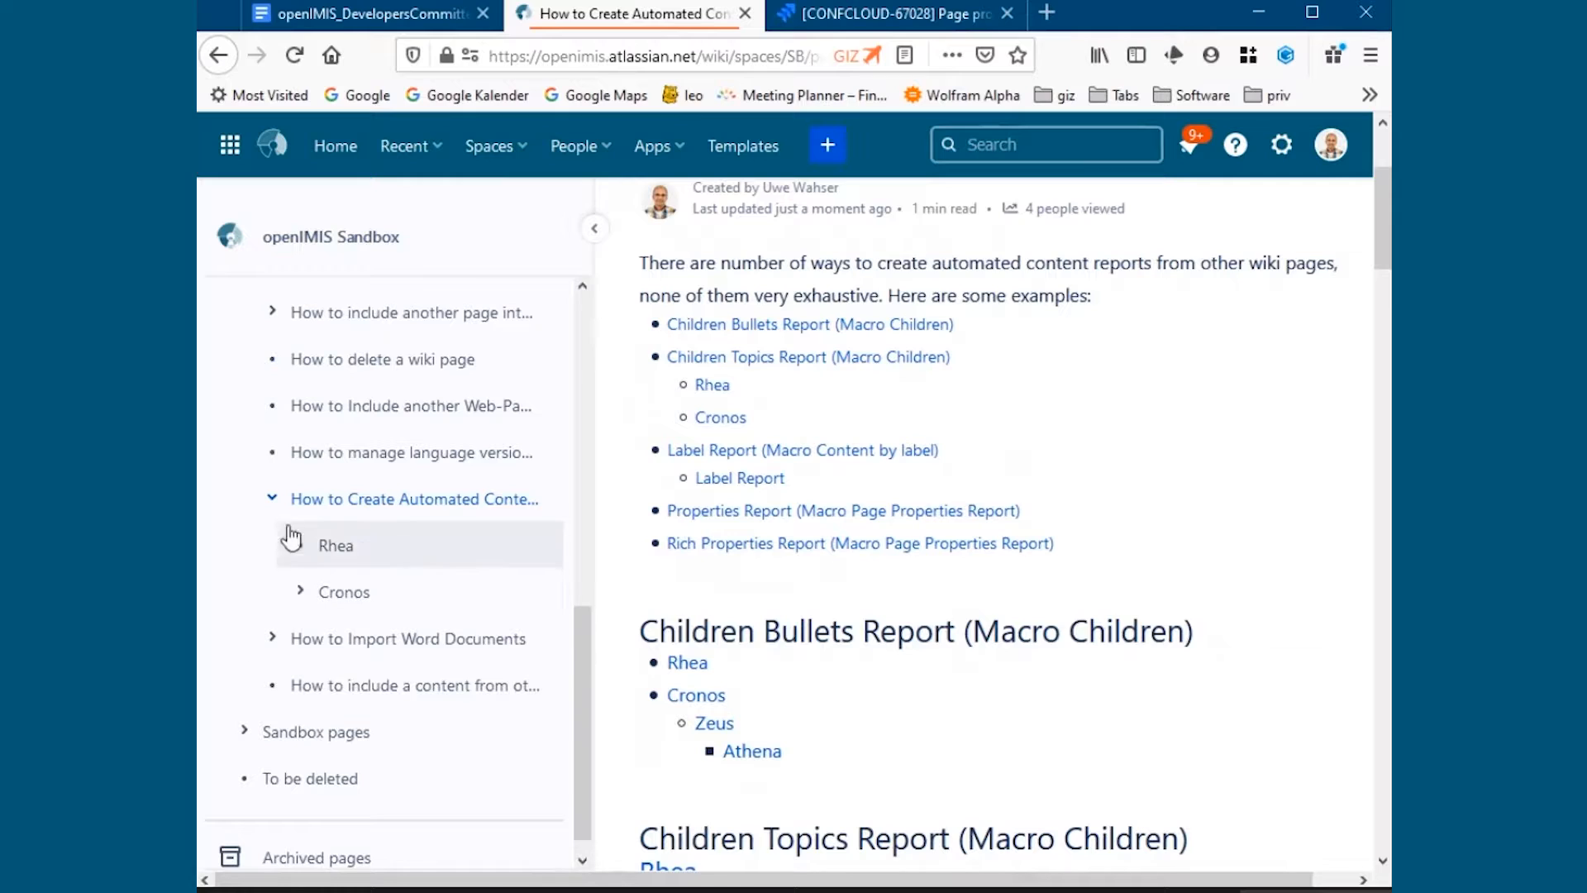
click(302, 591)
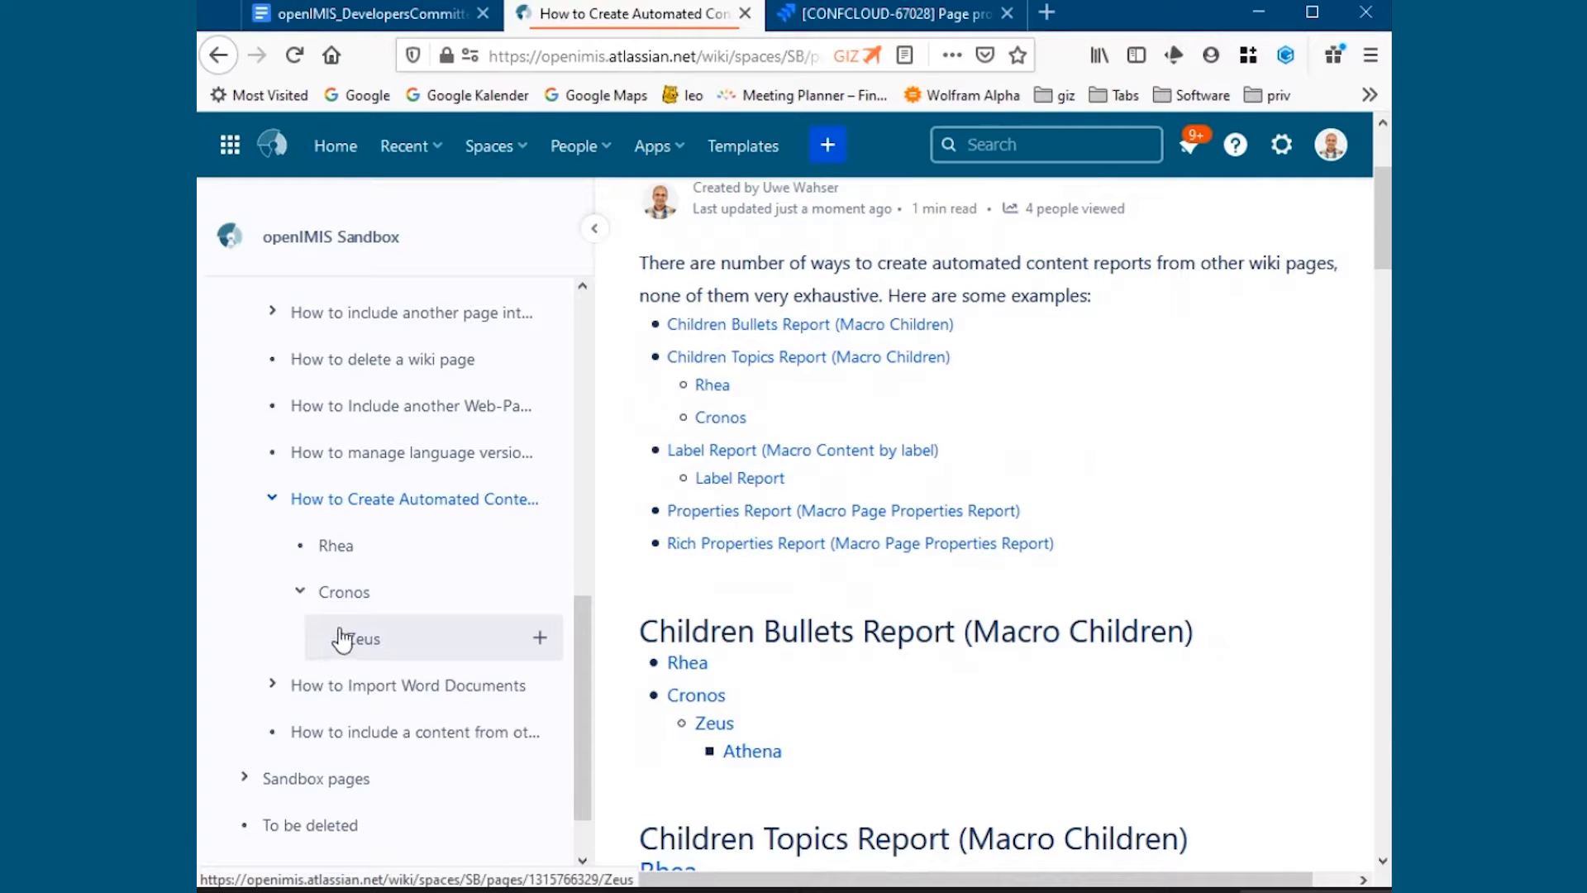
click(332, 637)
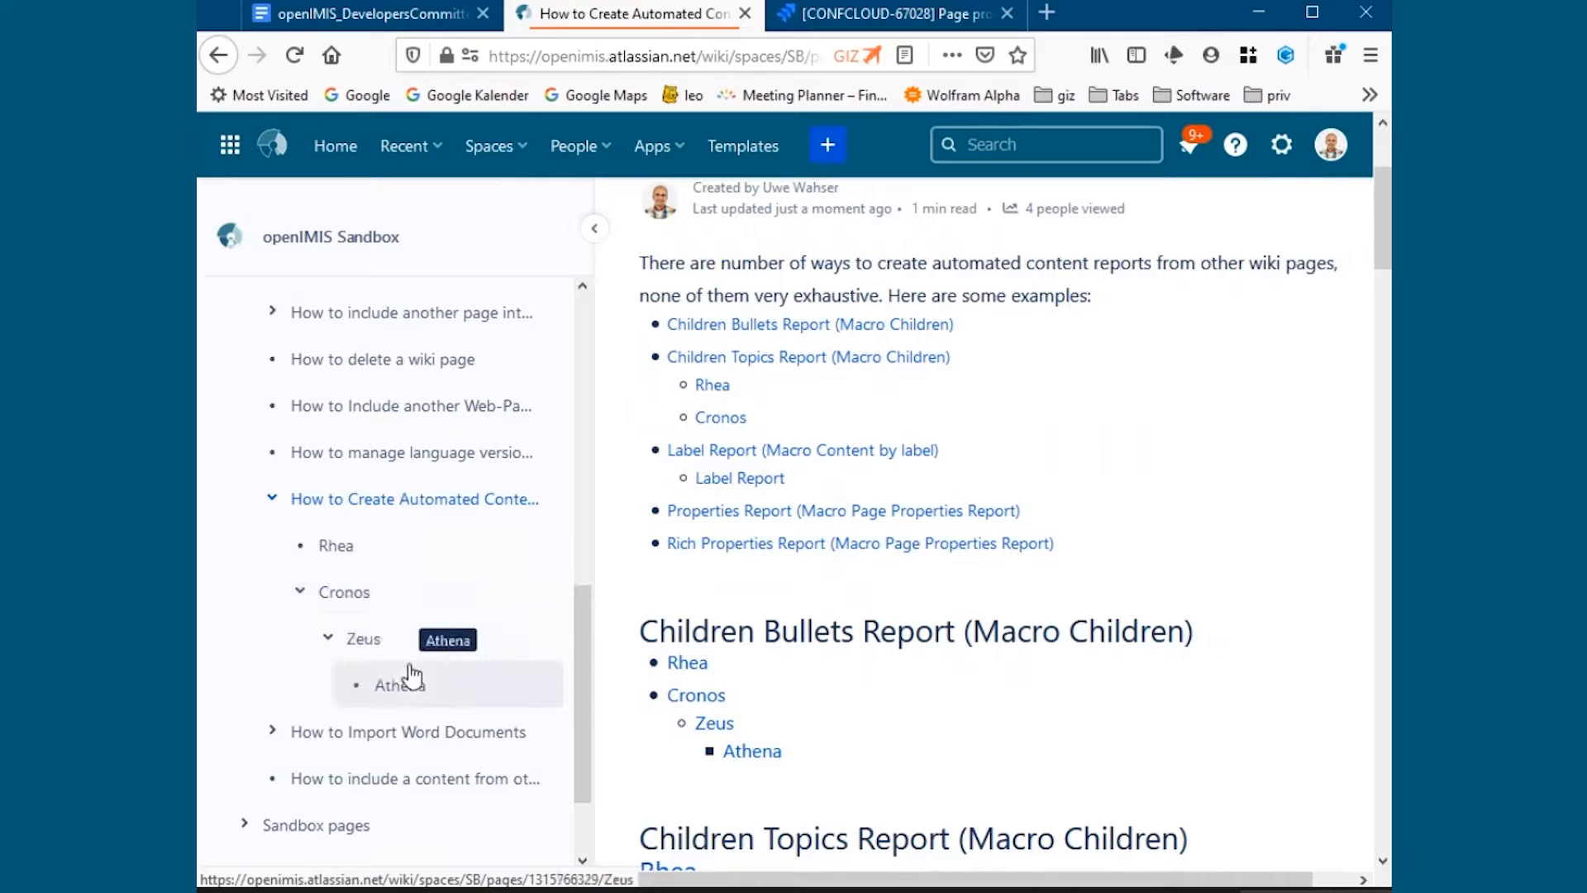
click(594, 228)
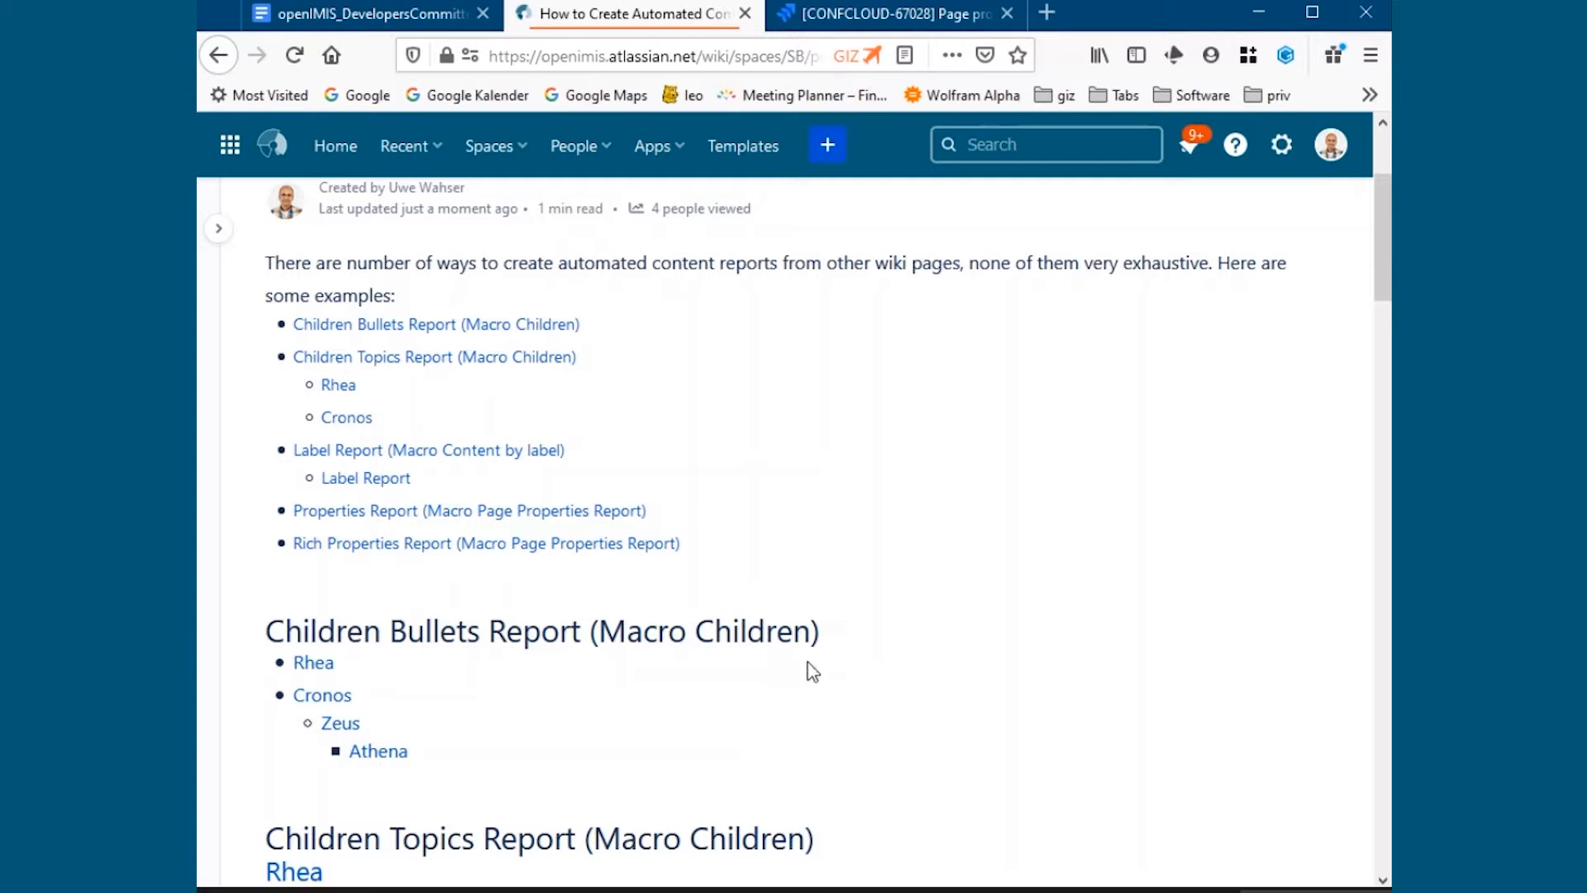
Examine the Children Bullets Report and the Children Topics Report, comparing how the Rhea, Cronos, Zeus and Athena pages are presented.
scroll(808, 666, down, 2)
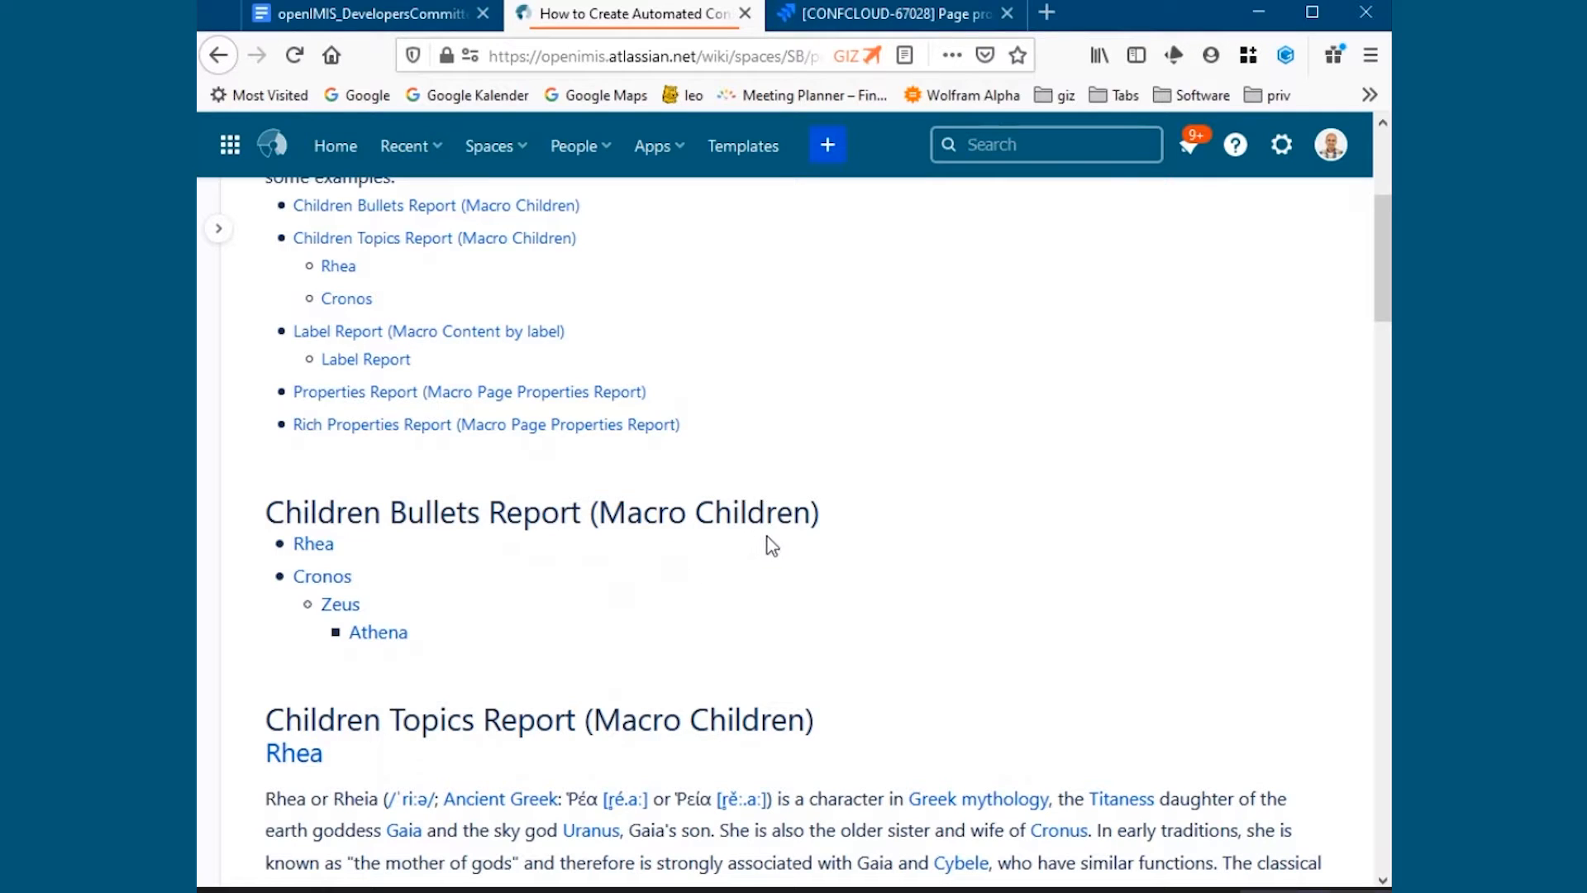
scroll(790, 630, down, 2)
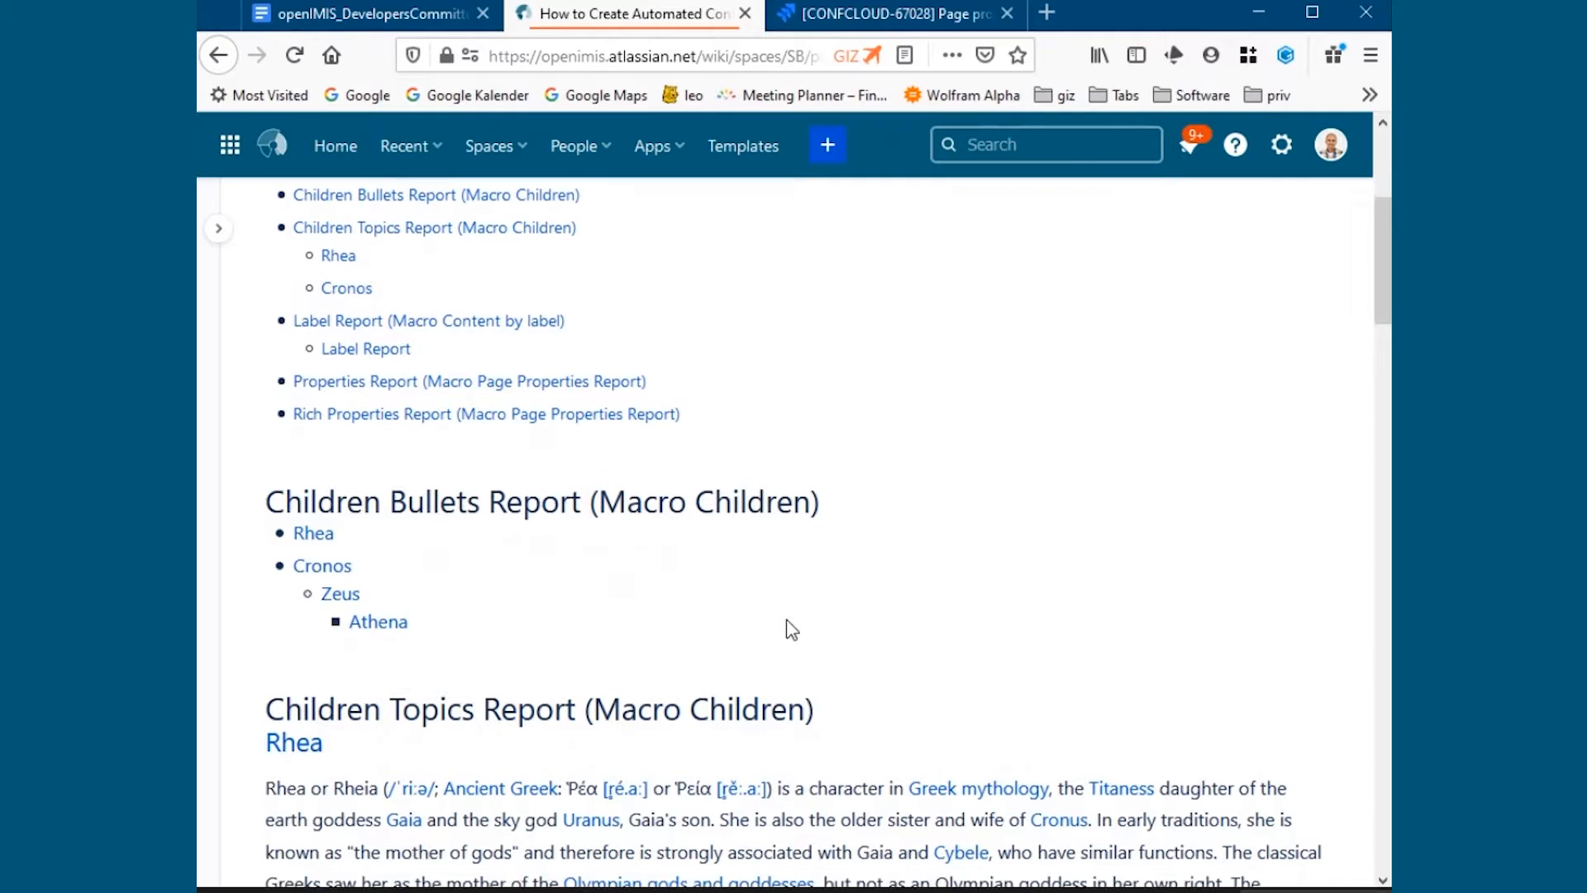
scroll(789, 630, down, 2)
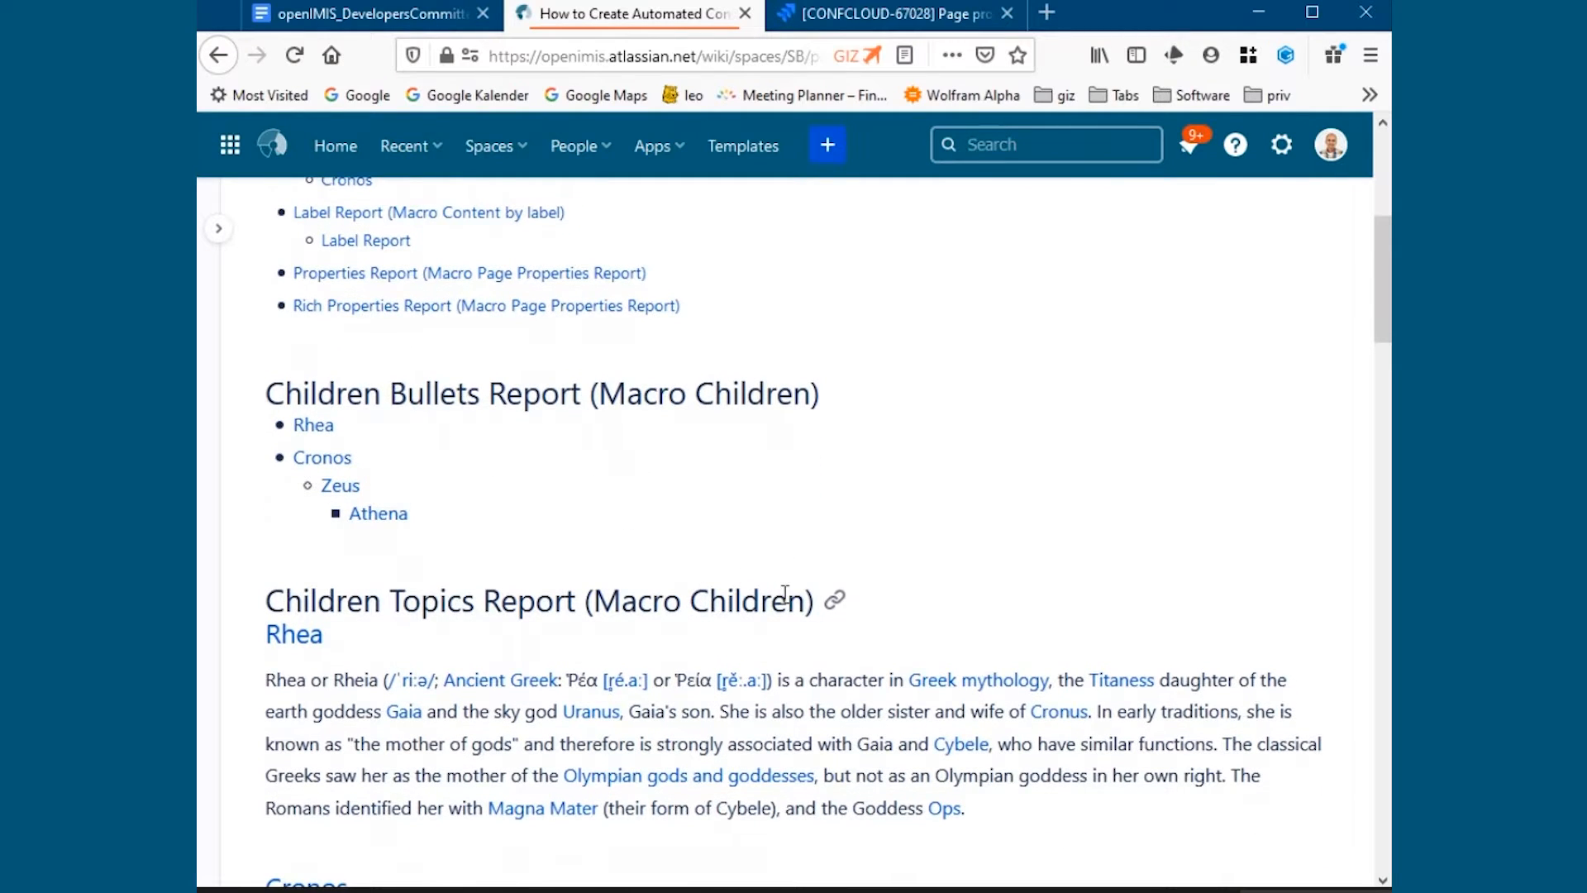
scroll(785, 597, down, 3)
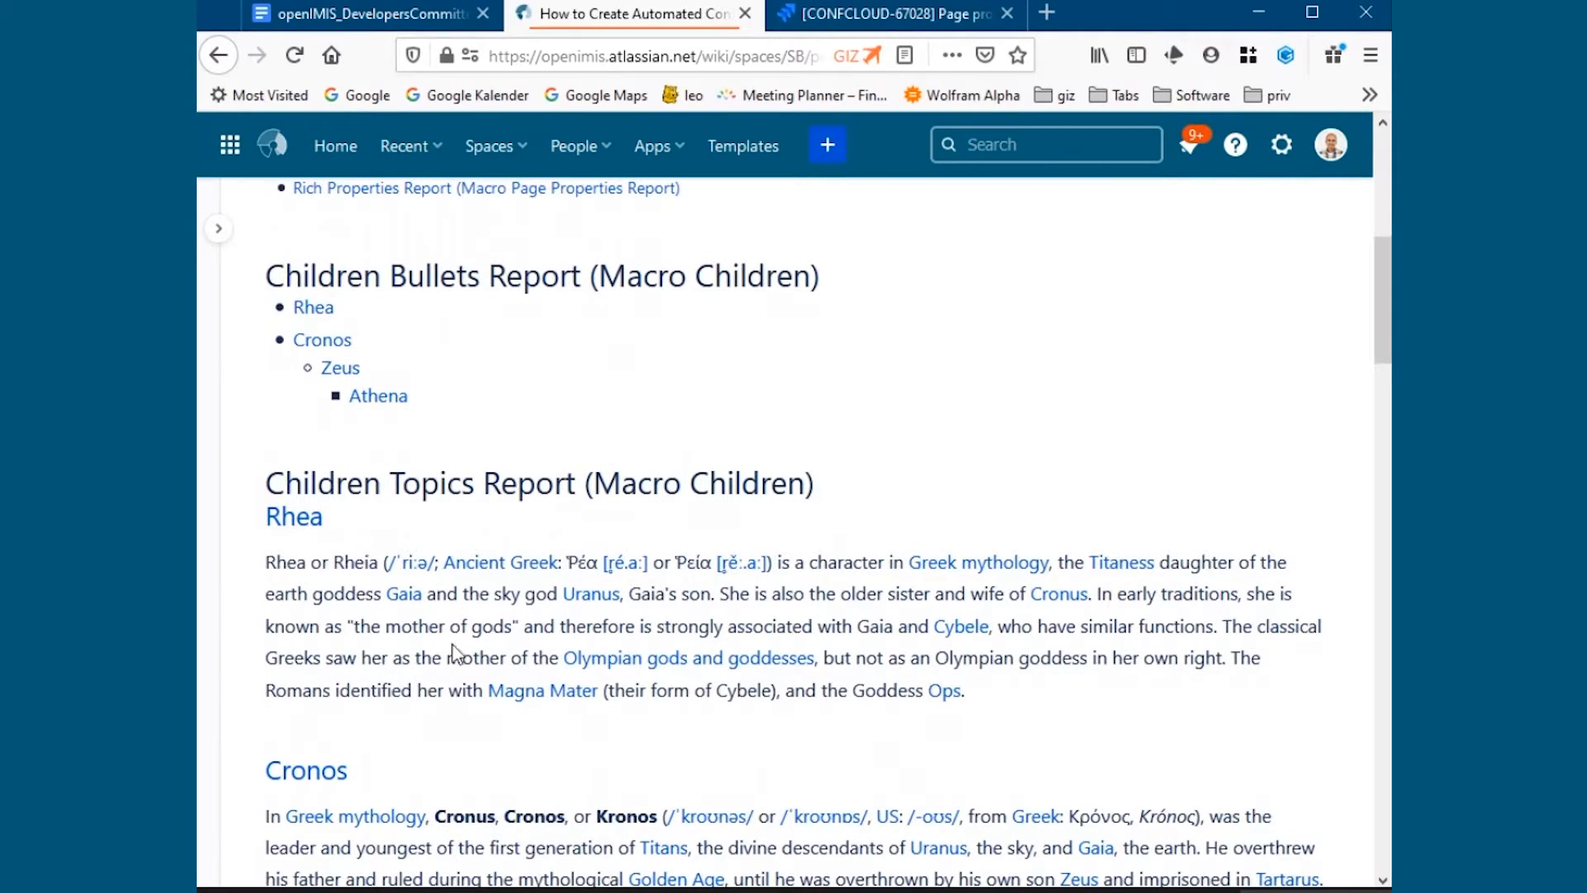
scroll(744, 653, down, 3)
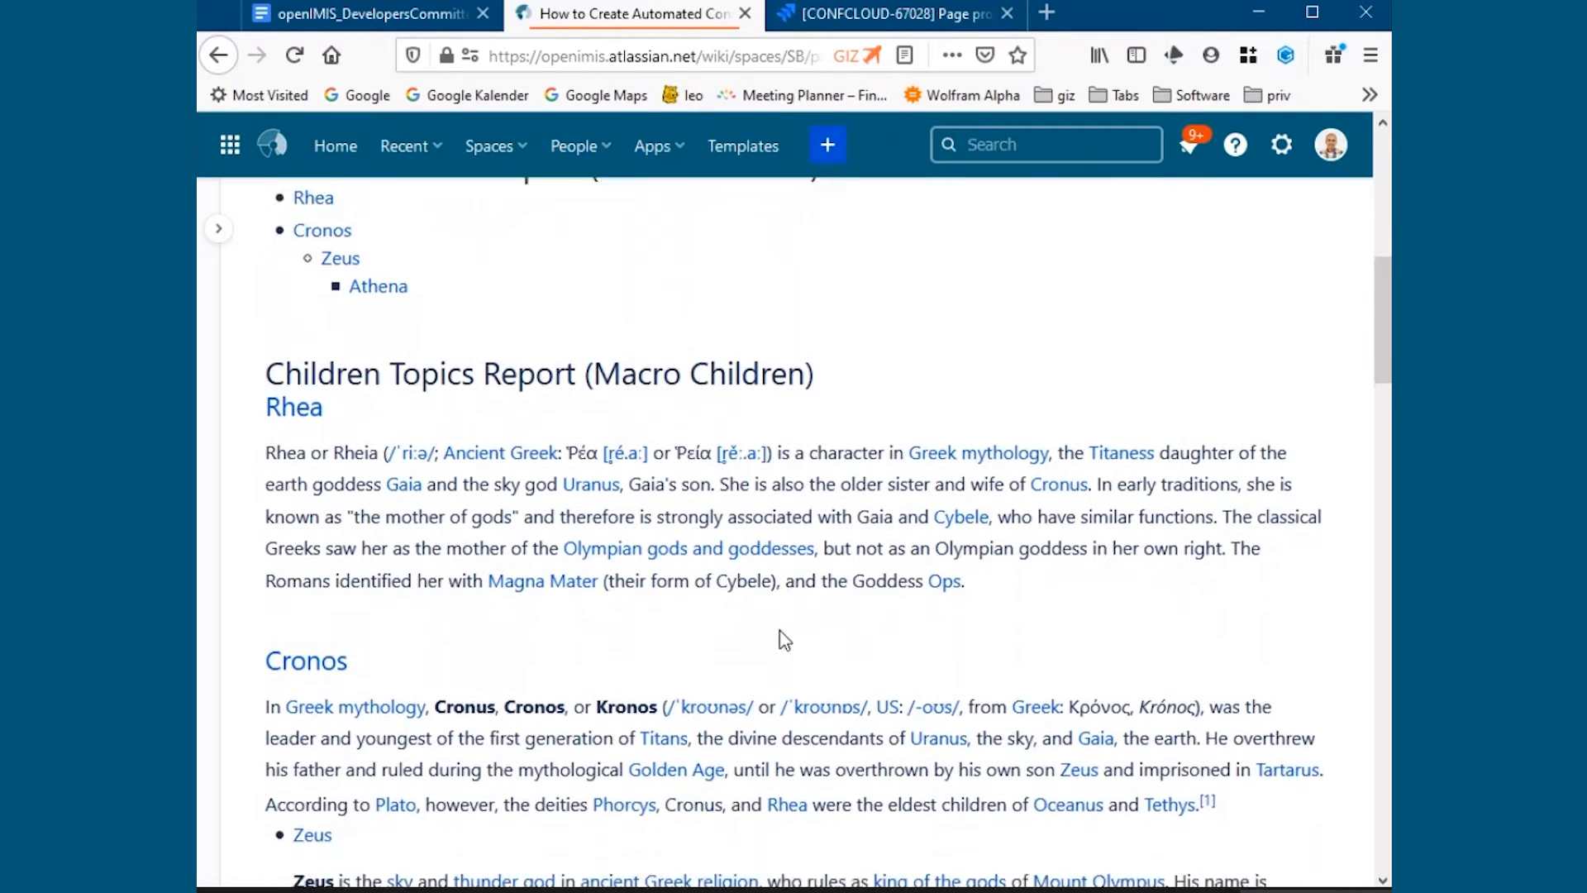
scroll(783, 639, down, 7)
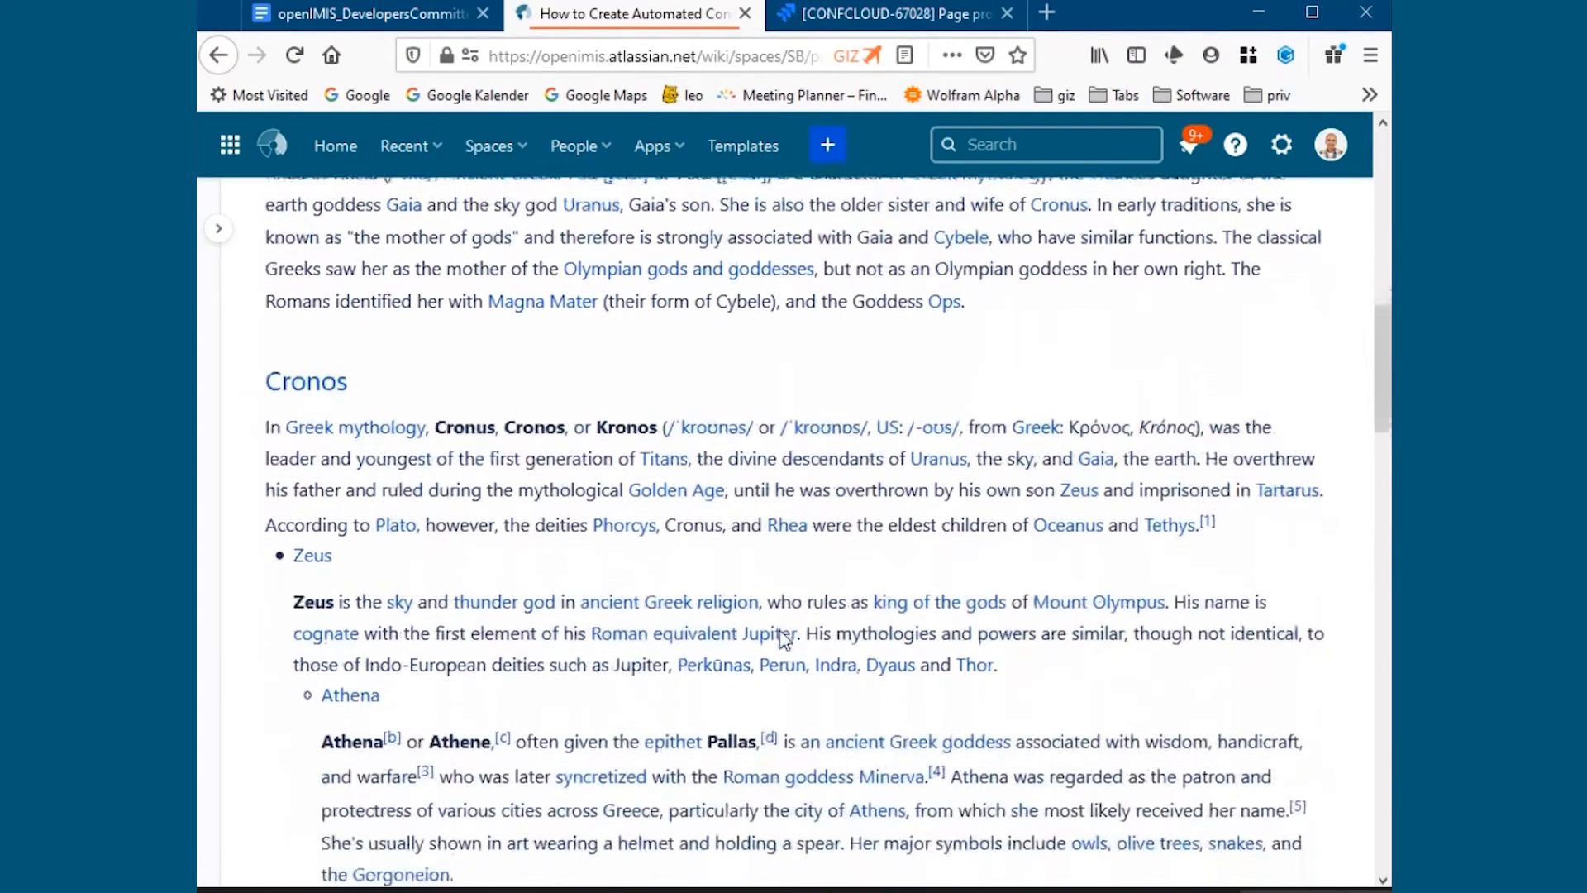
scroll(784, 639, down, 5)
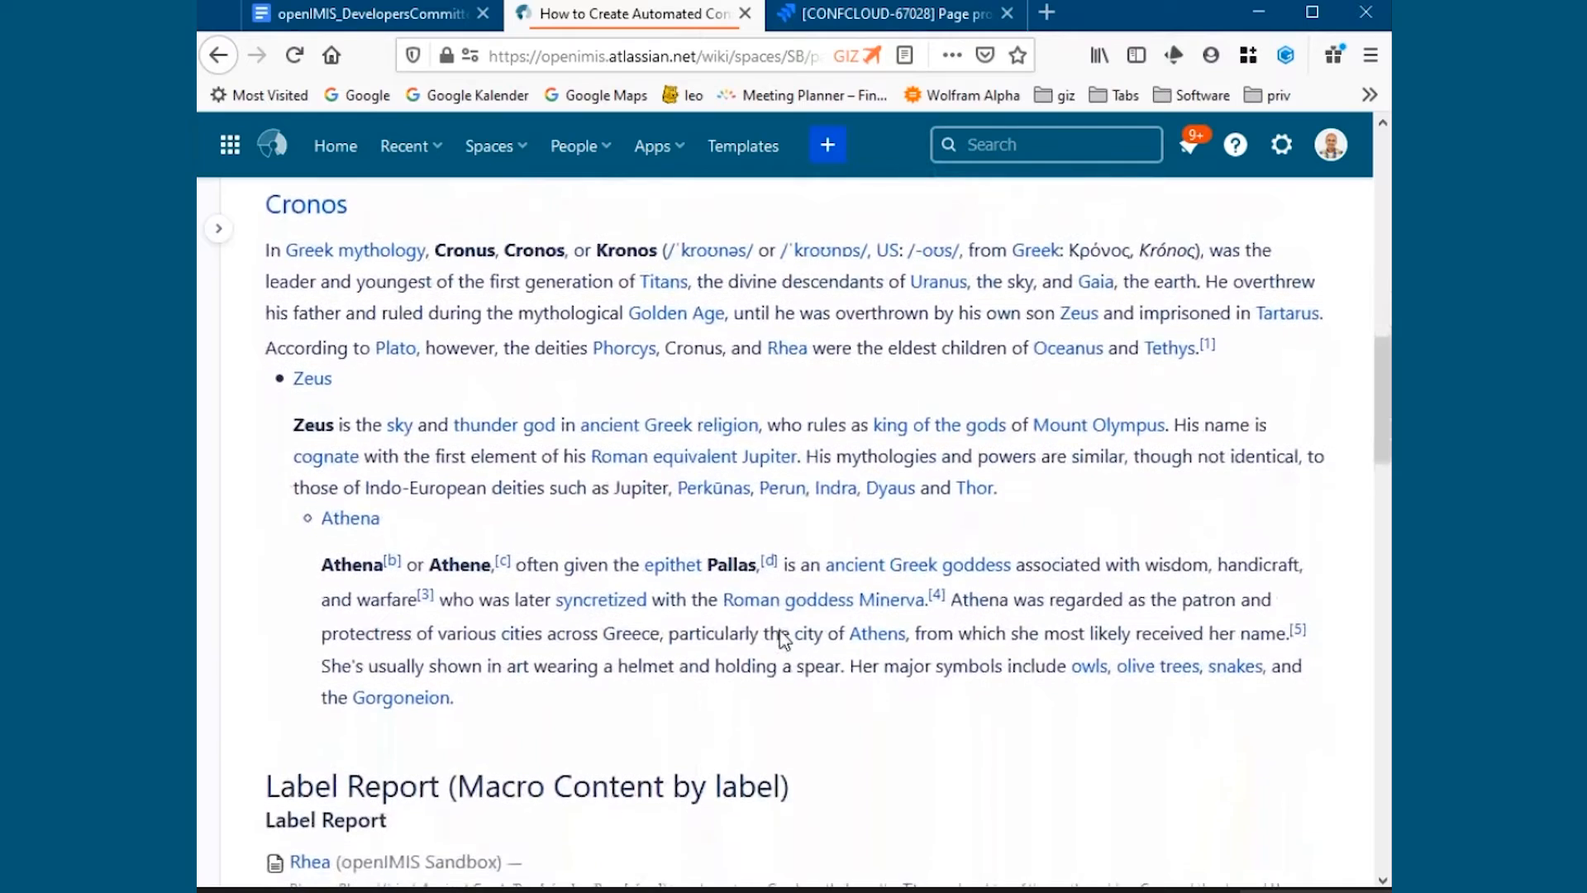
scroll(783, 639, down, 1)
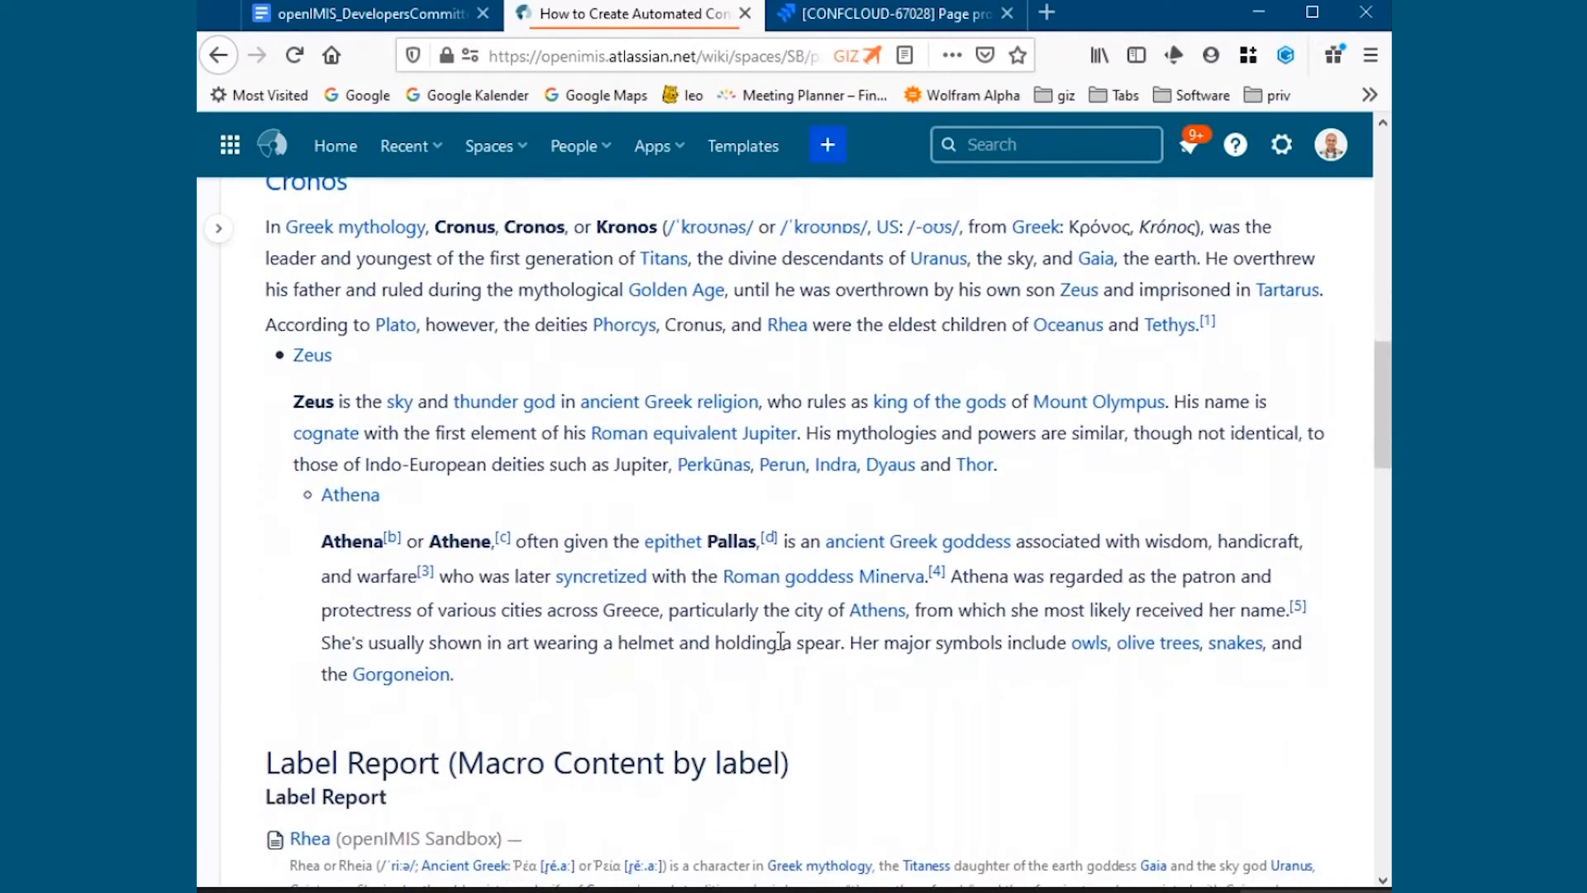
scroll(780, 641, up, 6)
scroll(783, 650, down, 2)
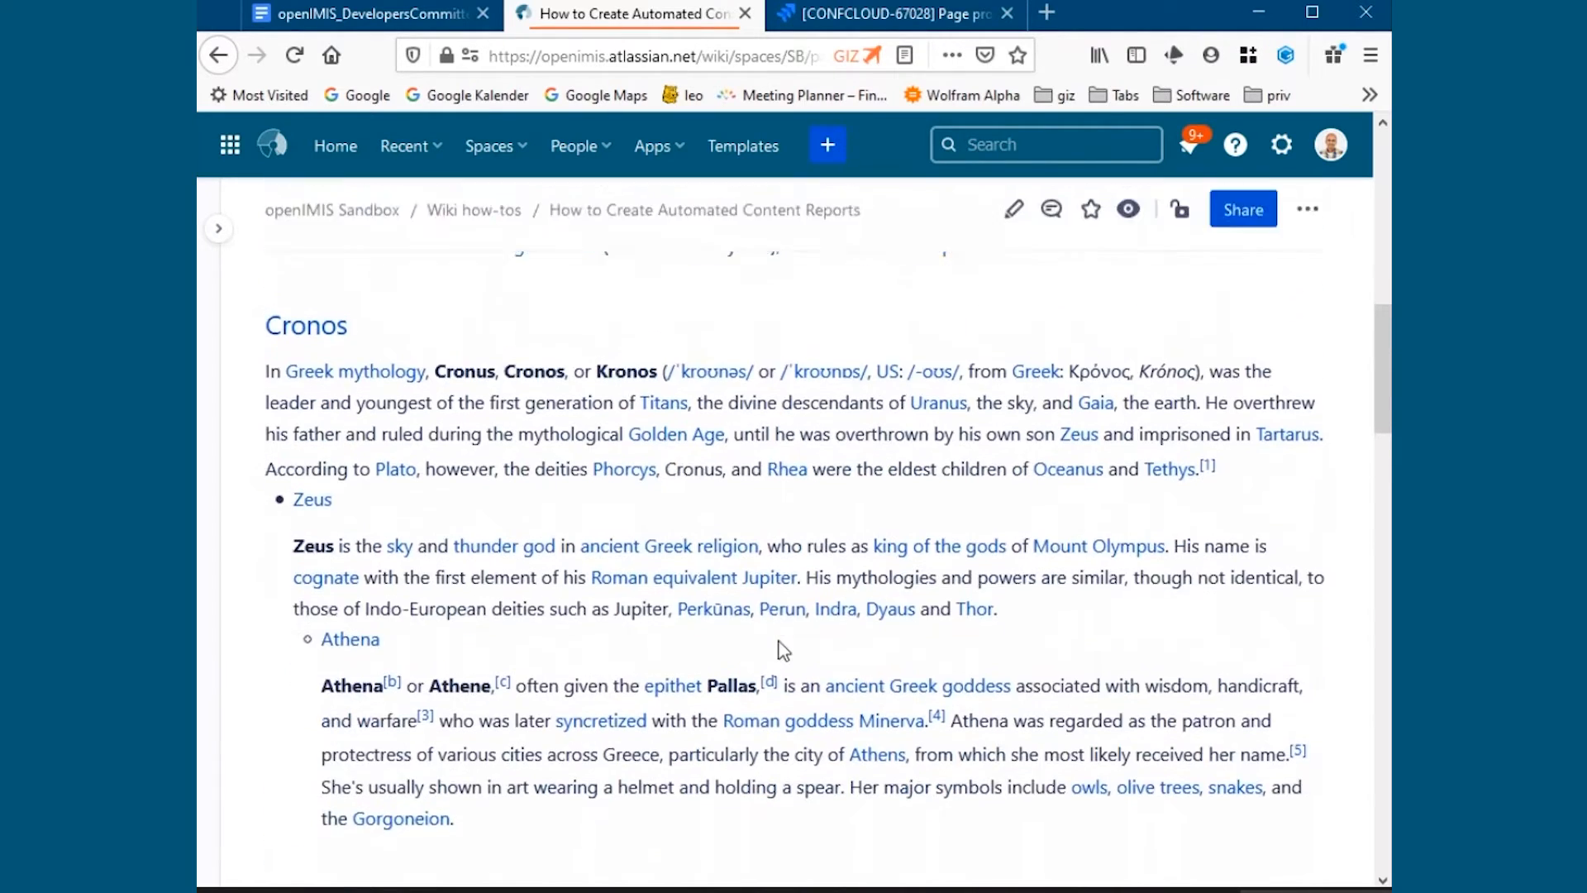
scroll(783, 651, up, 6)
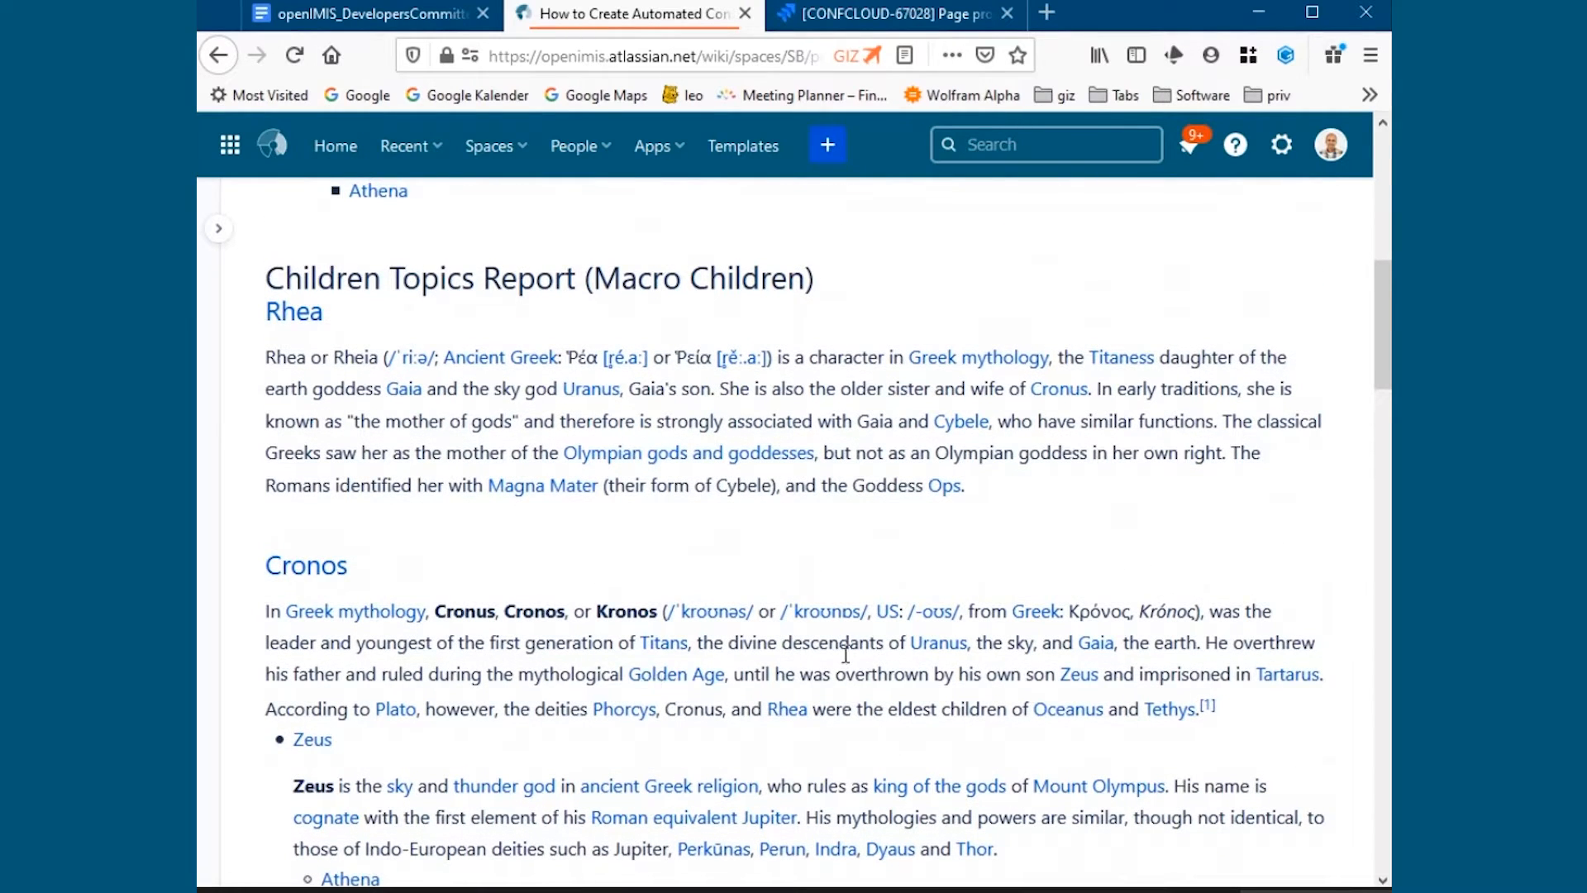
scroll(845, 653, down, 3)
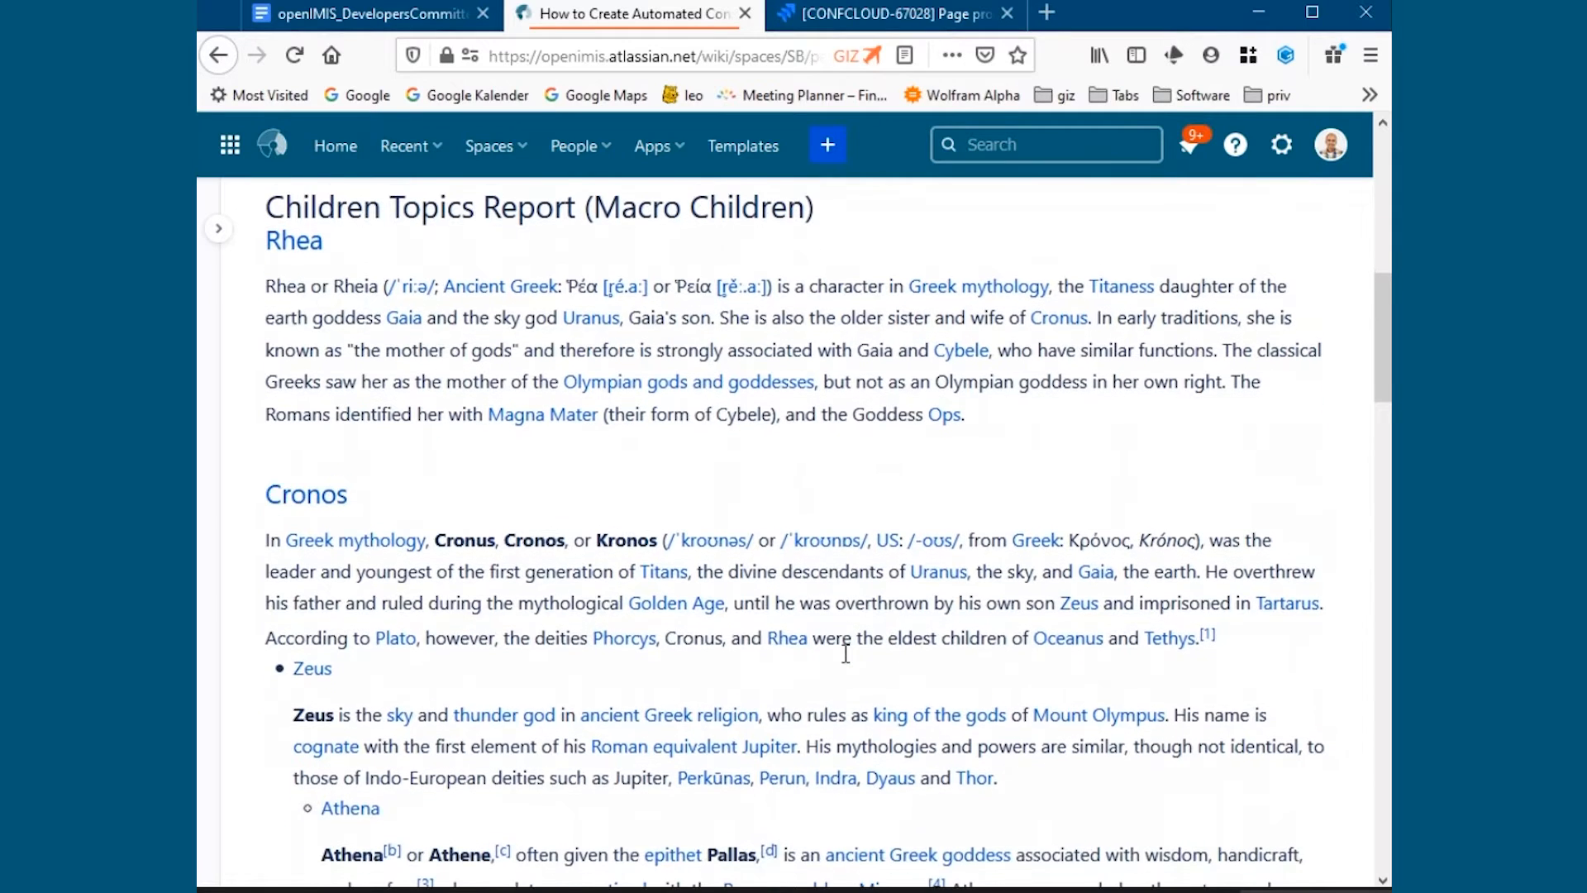
scroll(847, 661, down, 2)
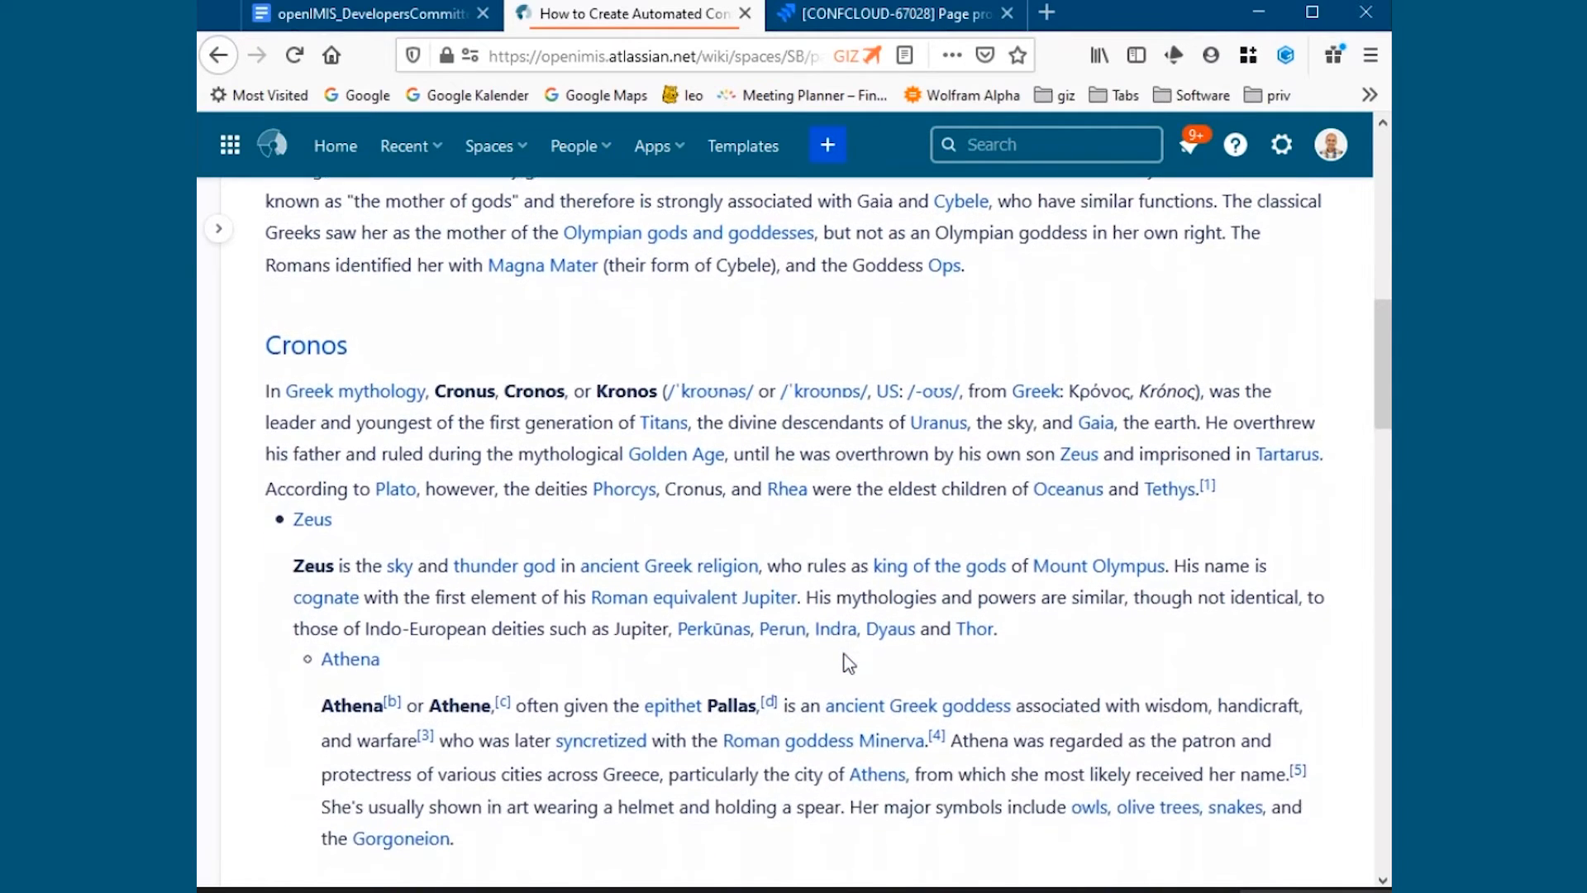
scroll(847, 661, up, 1)
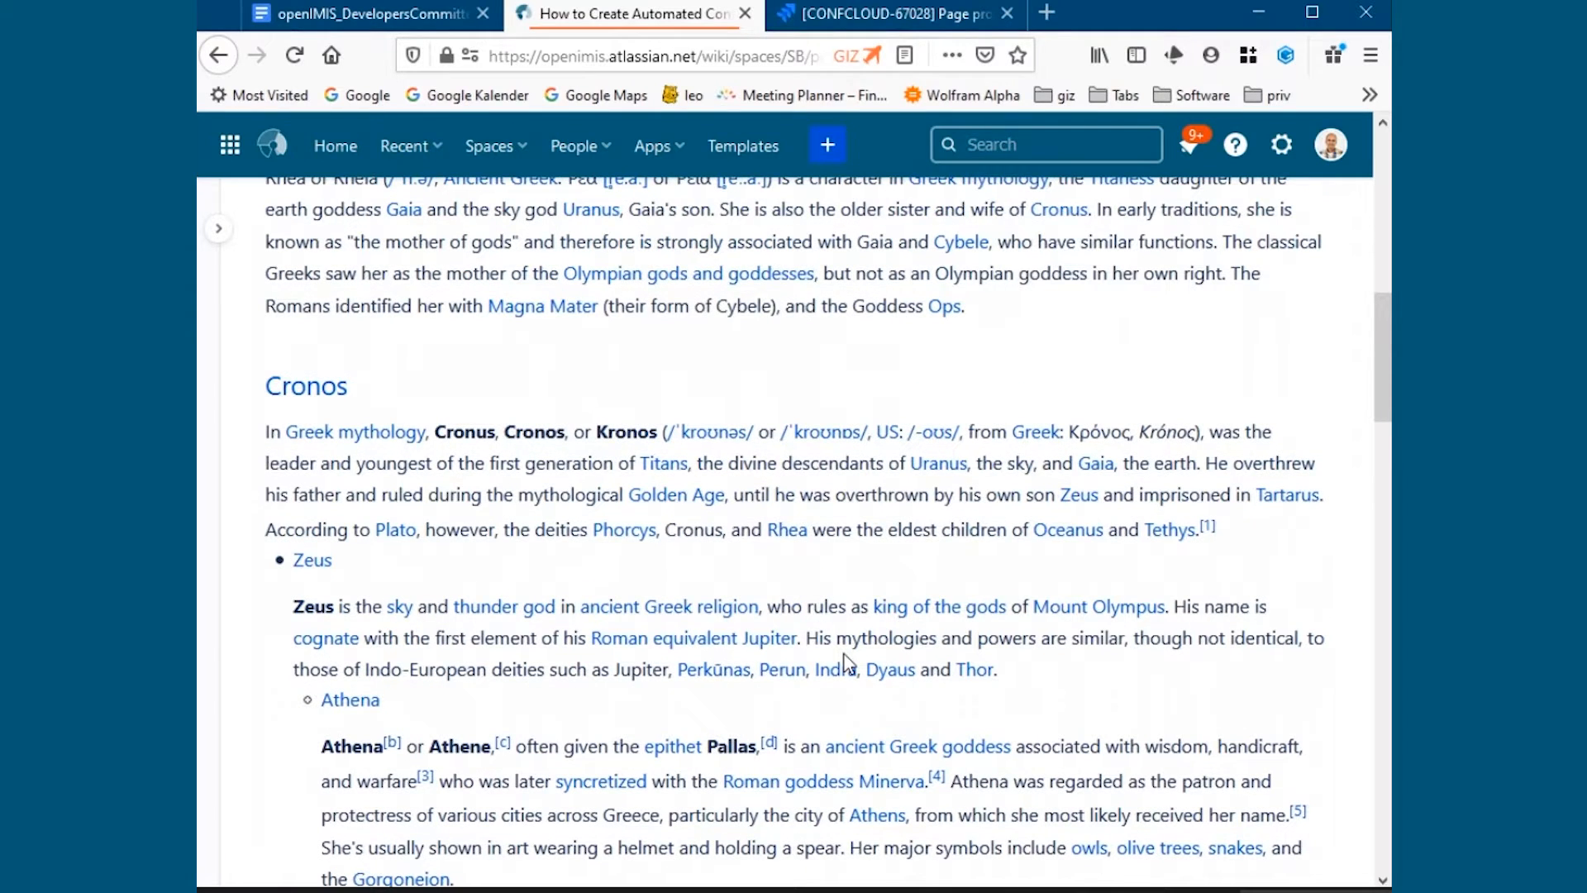
scroll(848, 662, up, 4)
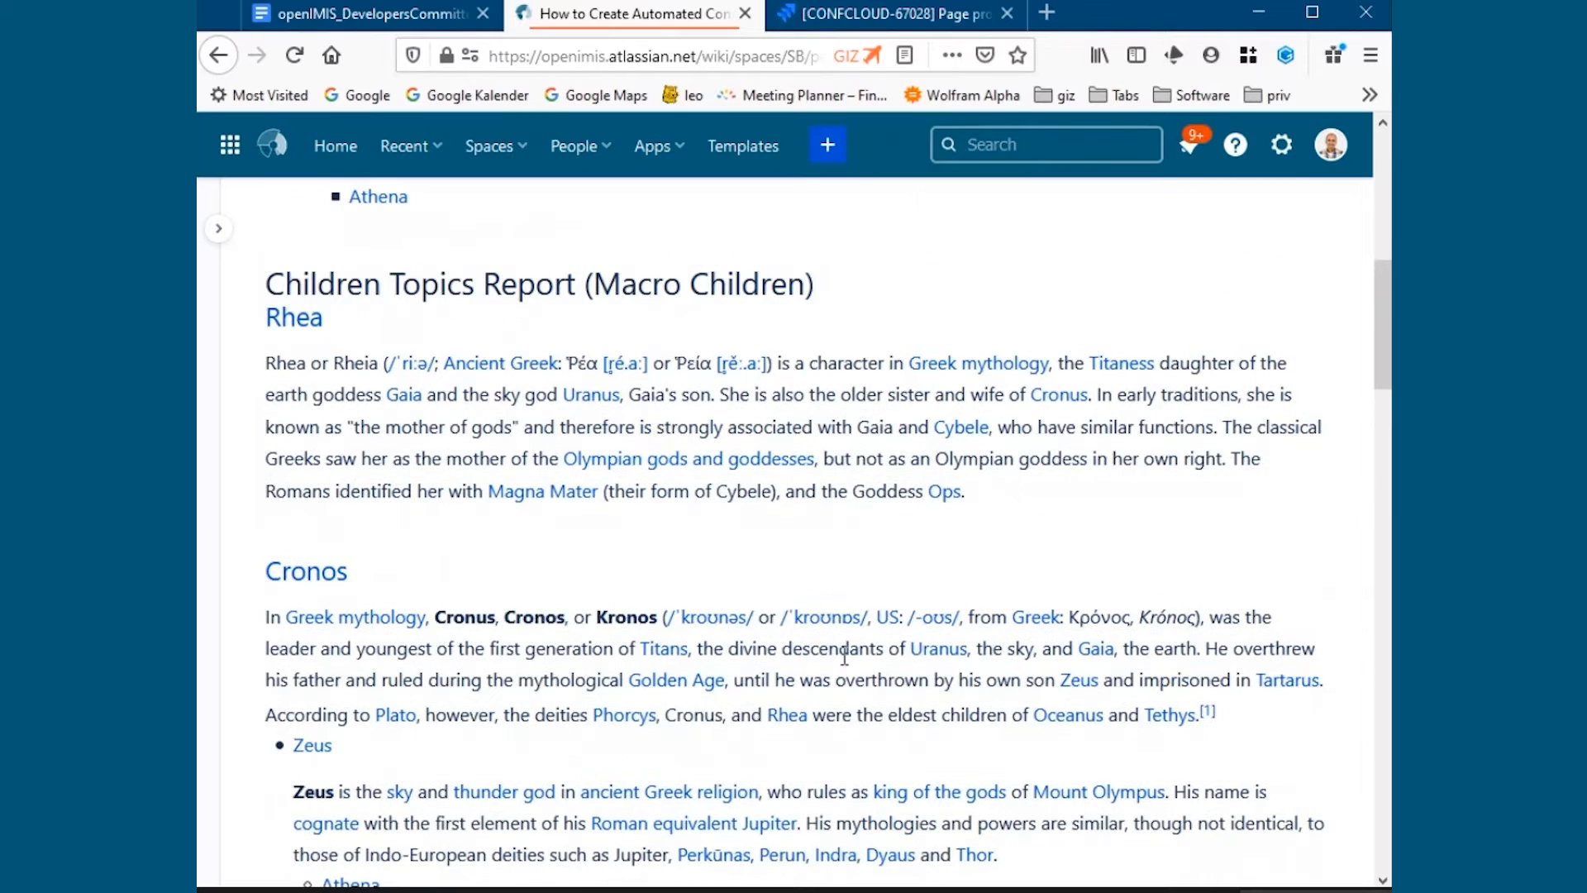
scroll(845, 655, down, 5)
scroll(845, 656, down, 6)
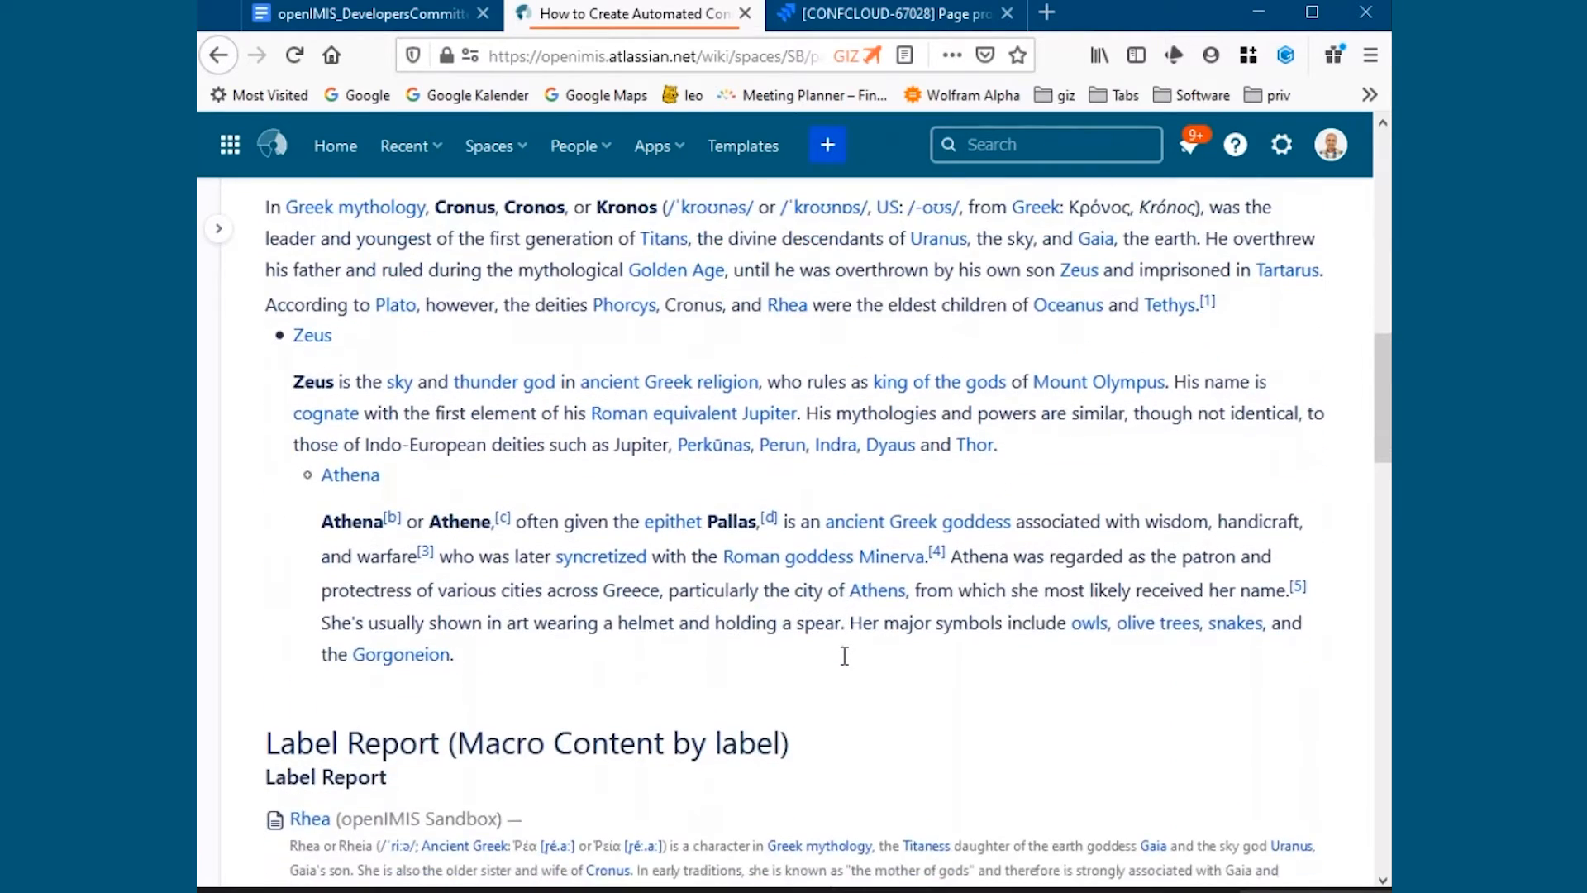
Add the existing label how-to to the How to Create Automated Content Reports page.
scroll(845, 656, down, 6)
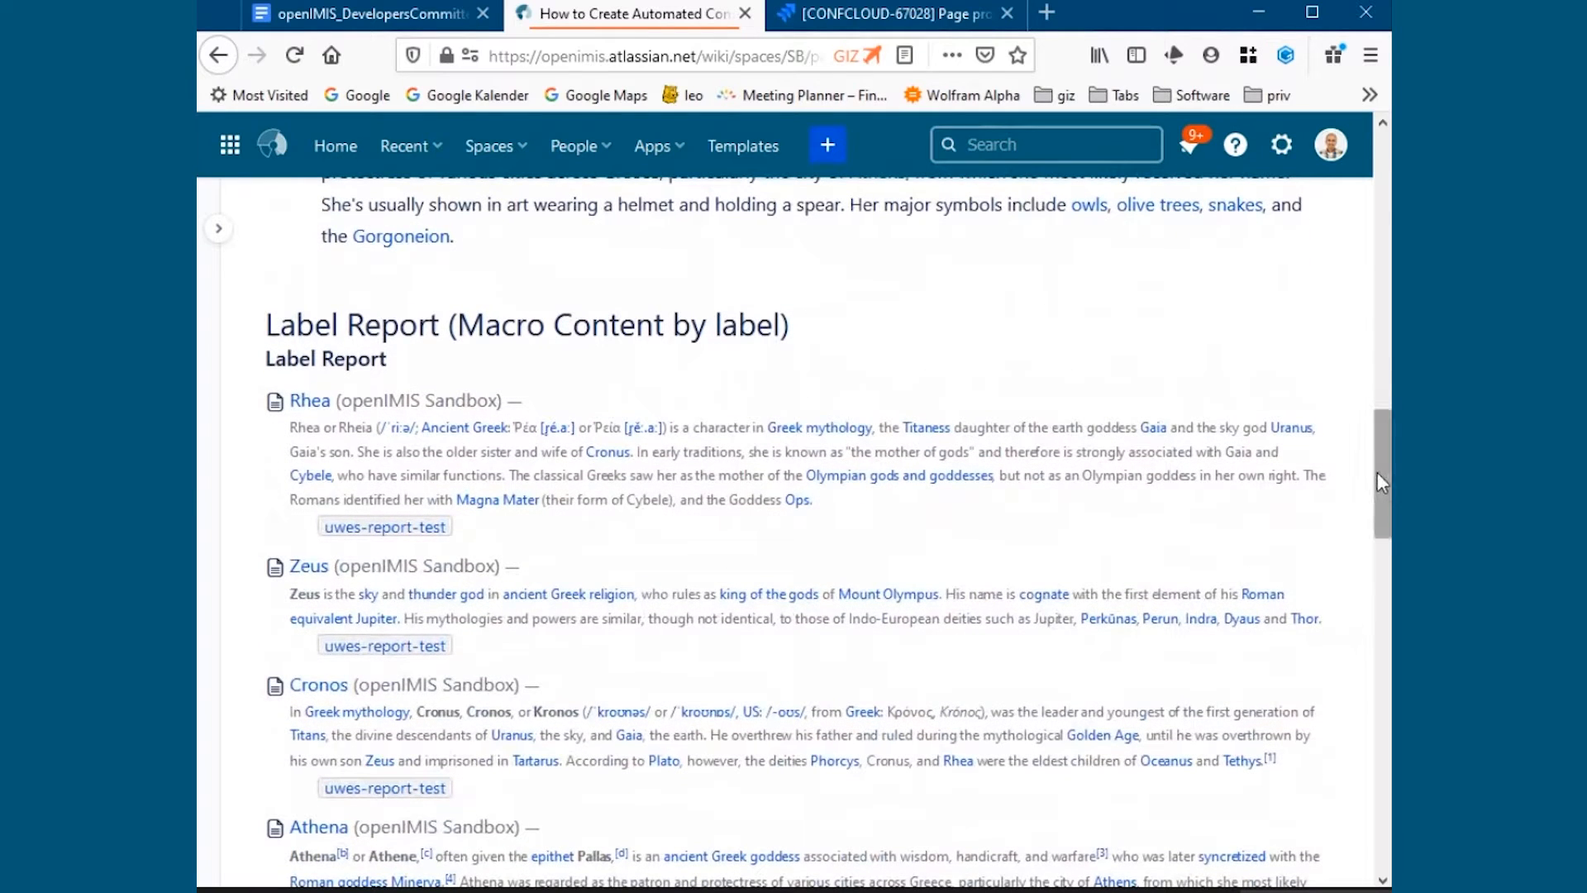
drag(1377, 473, 1371, 822)
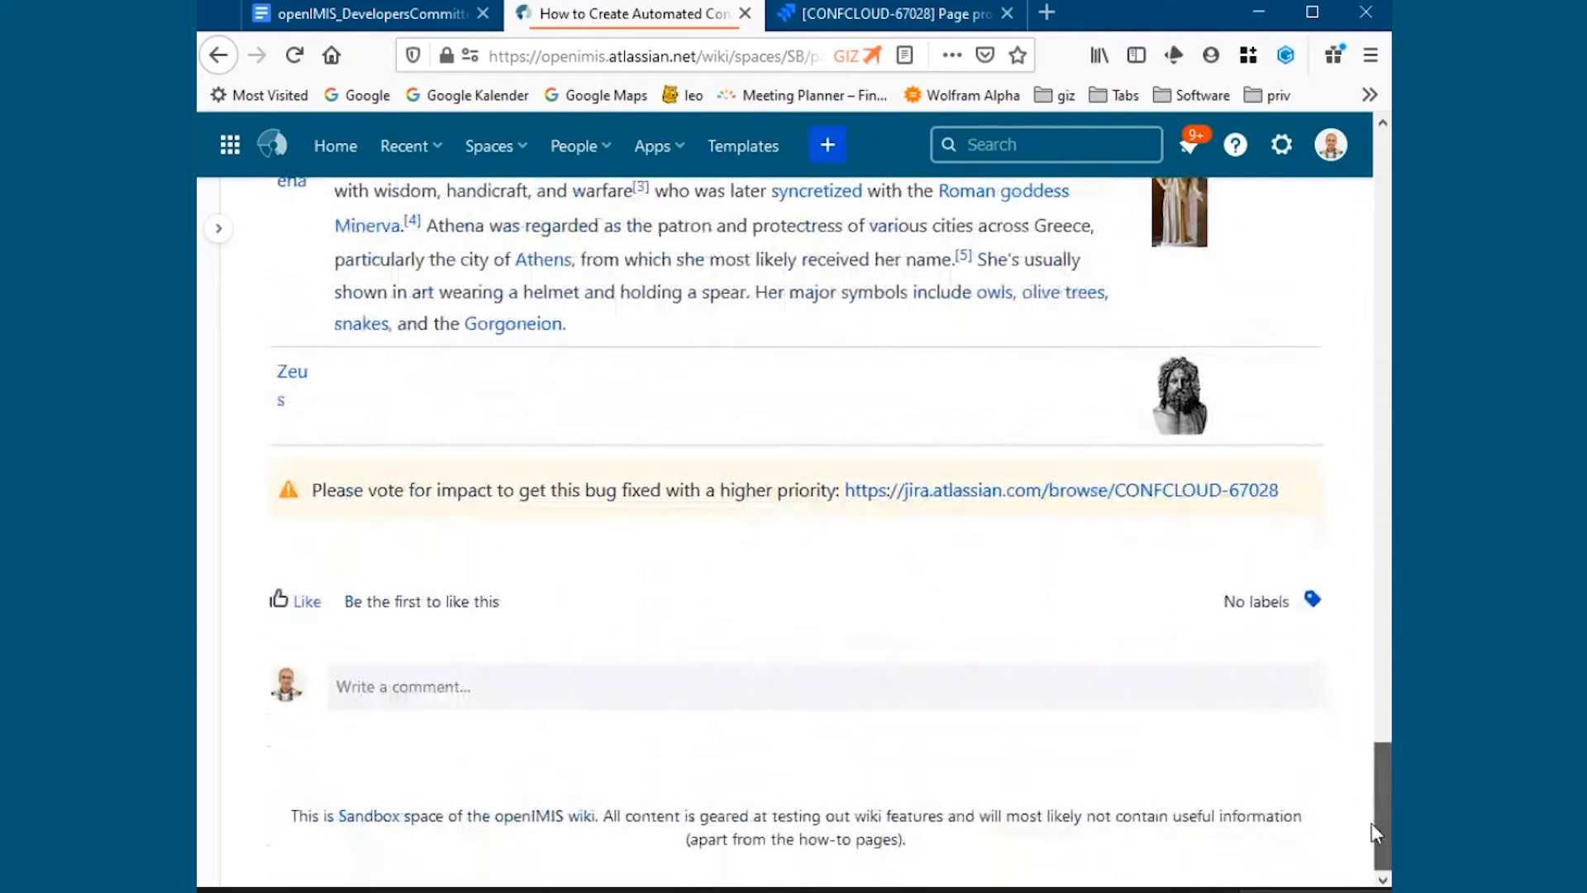
click(1309, 602)
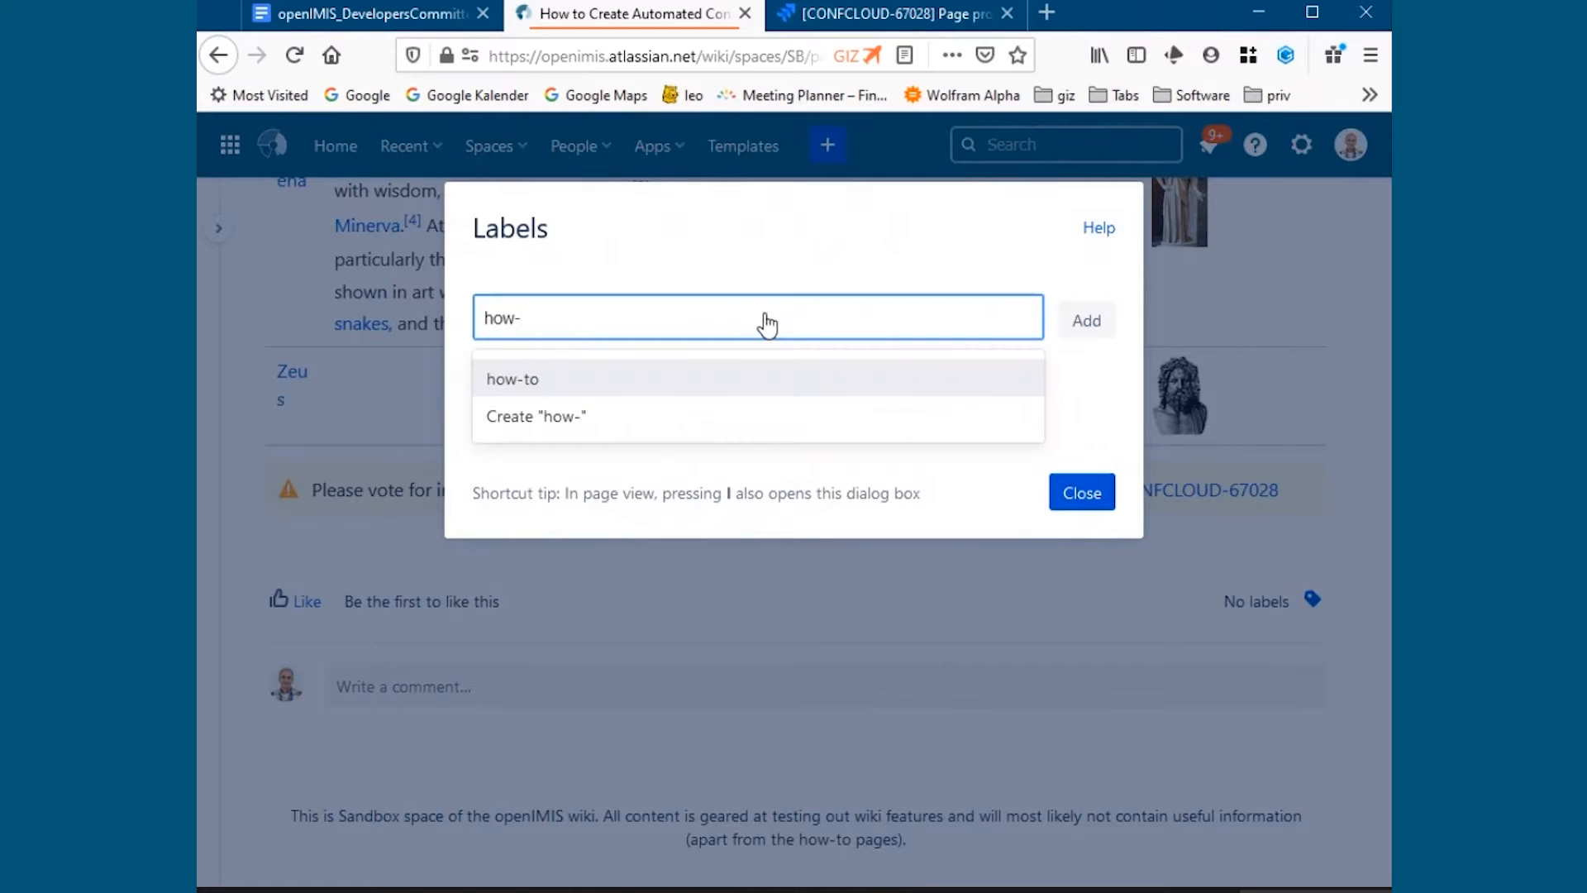
click(529, 387)
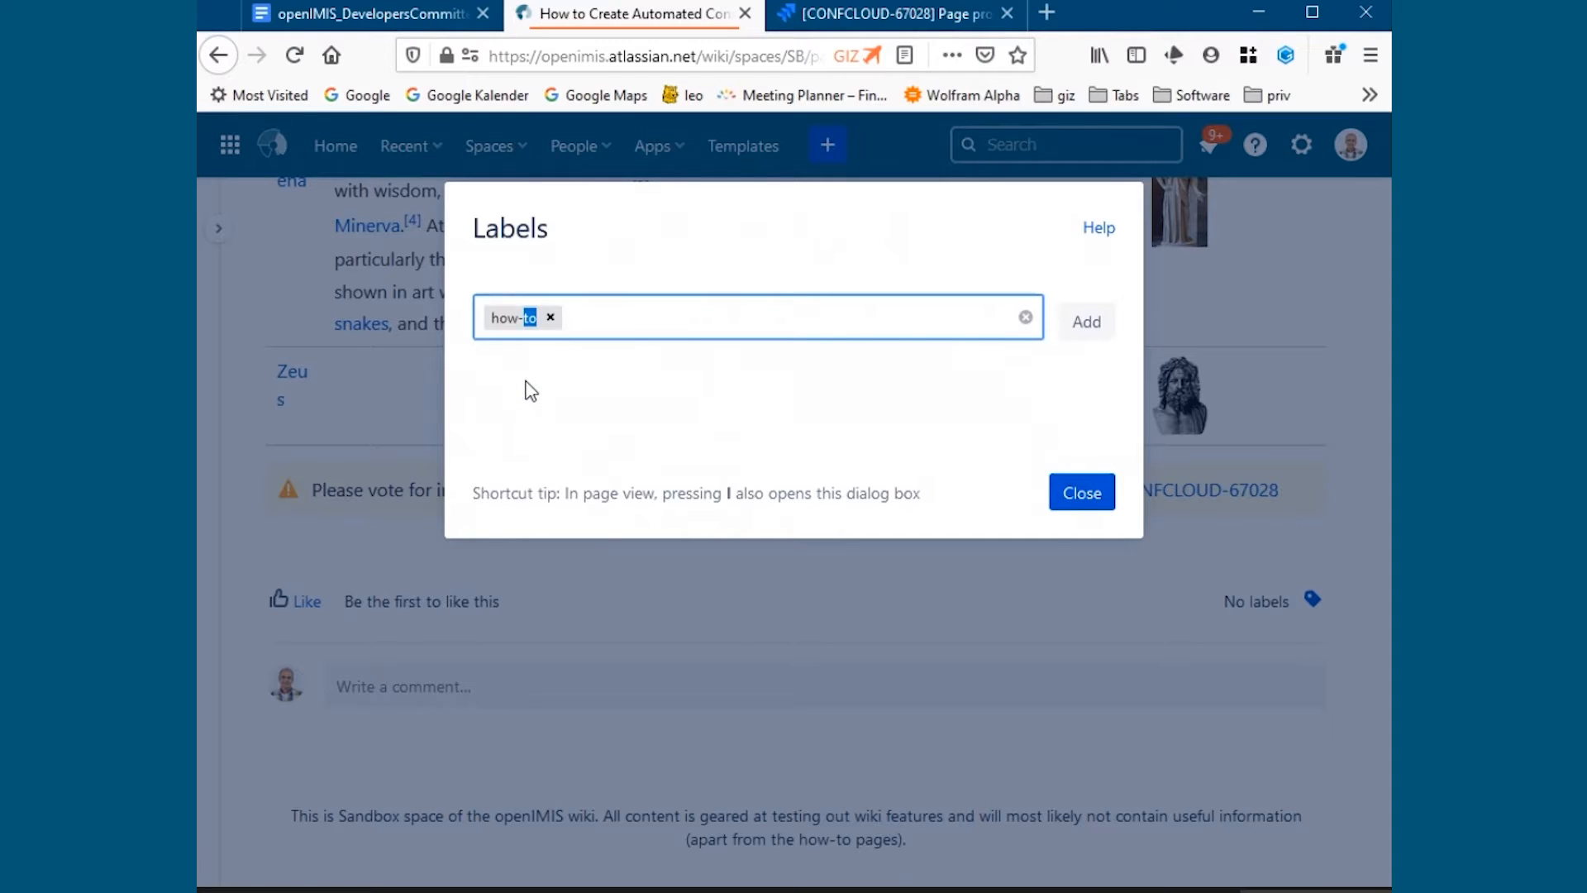
click(1088, 332)
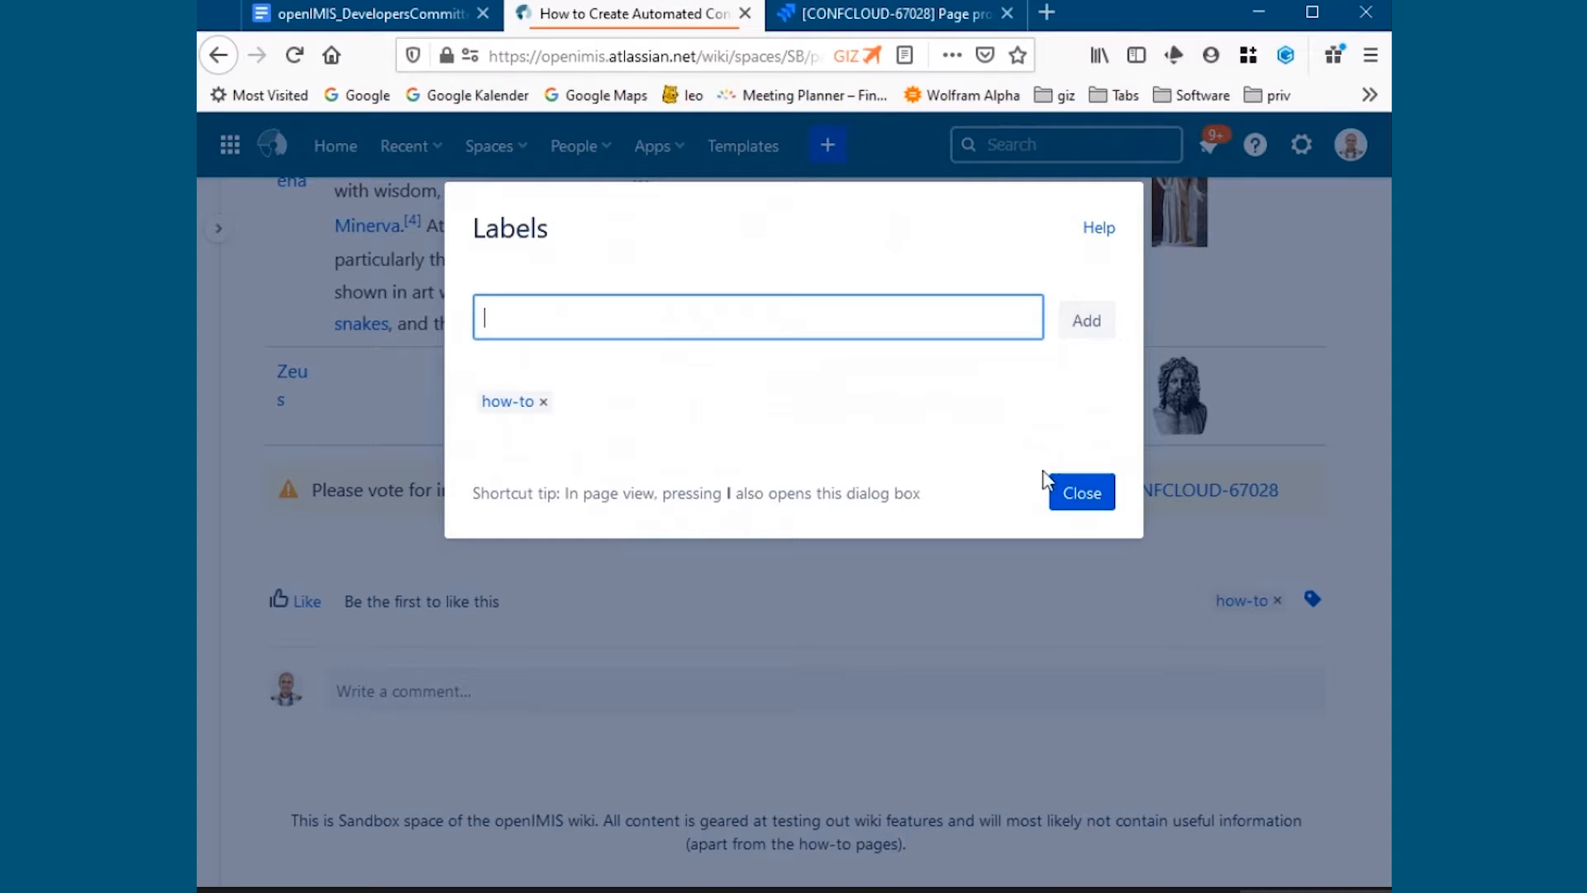
click(1090, 509)
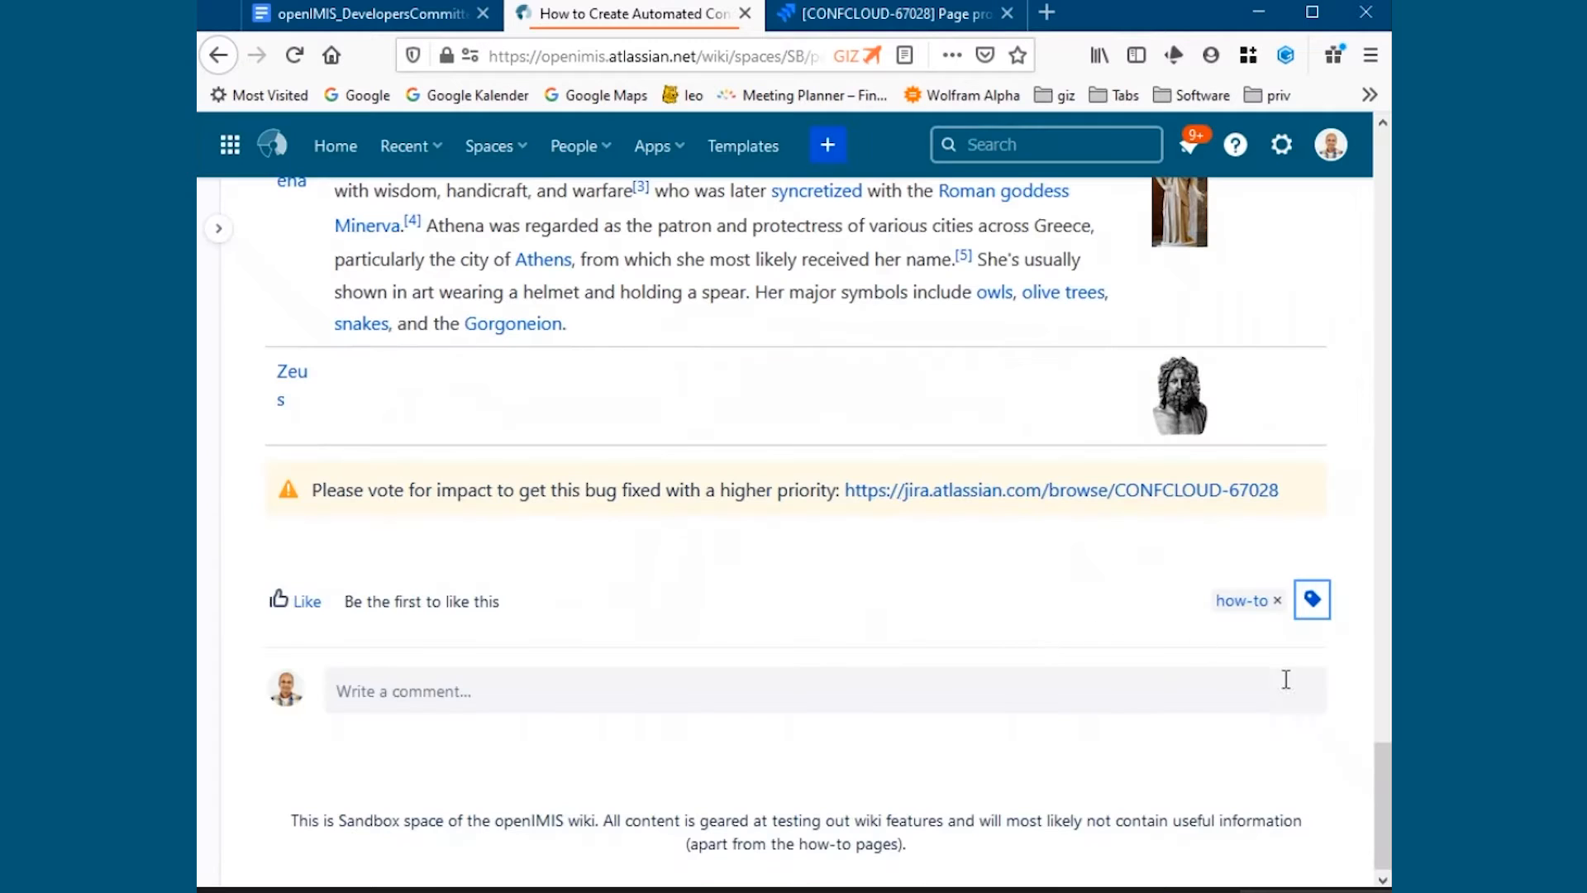
Examine the Label Report section and the page excerpts and labels it lists.
drag(1386, 787, 1358, 464)
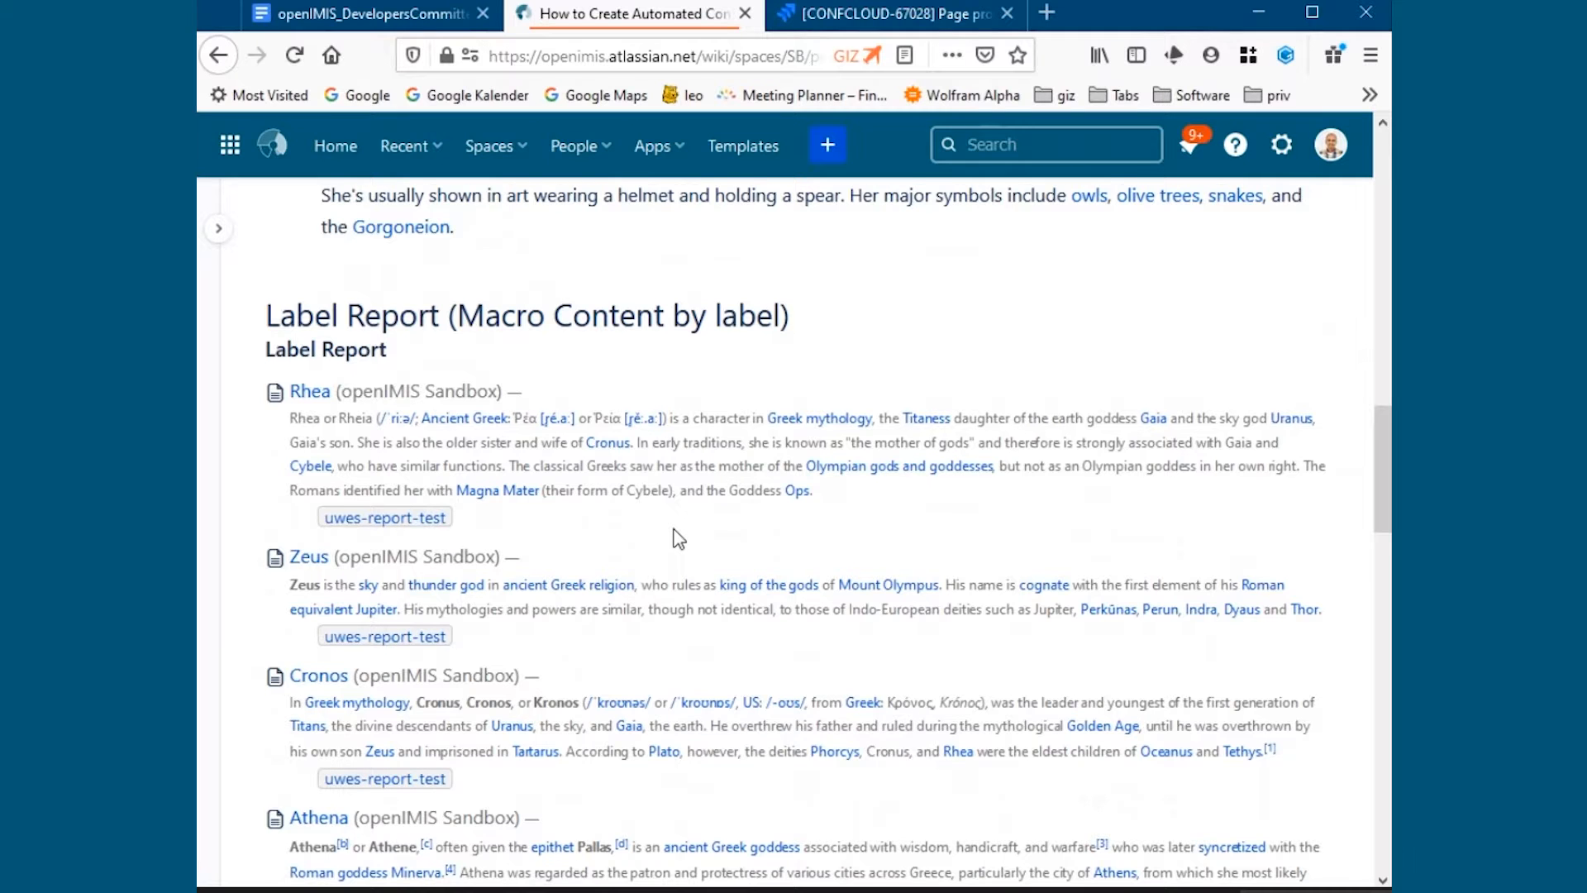
scroll(678, 539, down, 2)
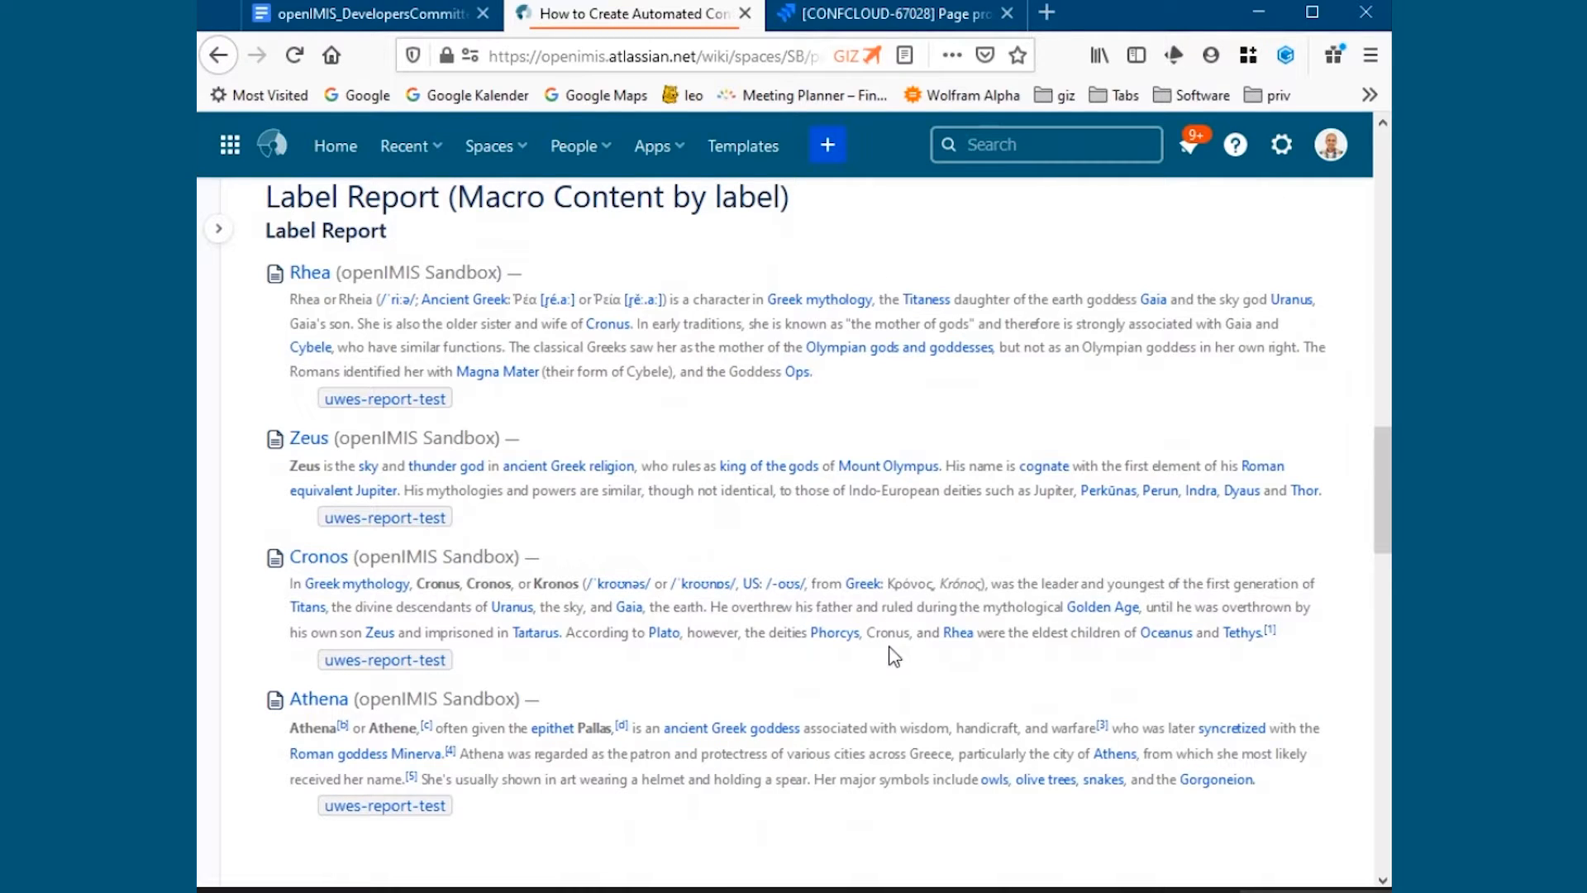
Examine the Properties Report section's table of Greek gods, comparing it with the Label Report above it.
scroll(894, 655, down, 3)
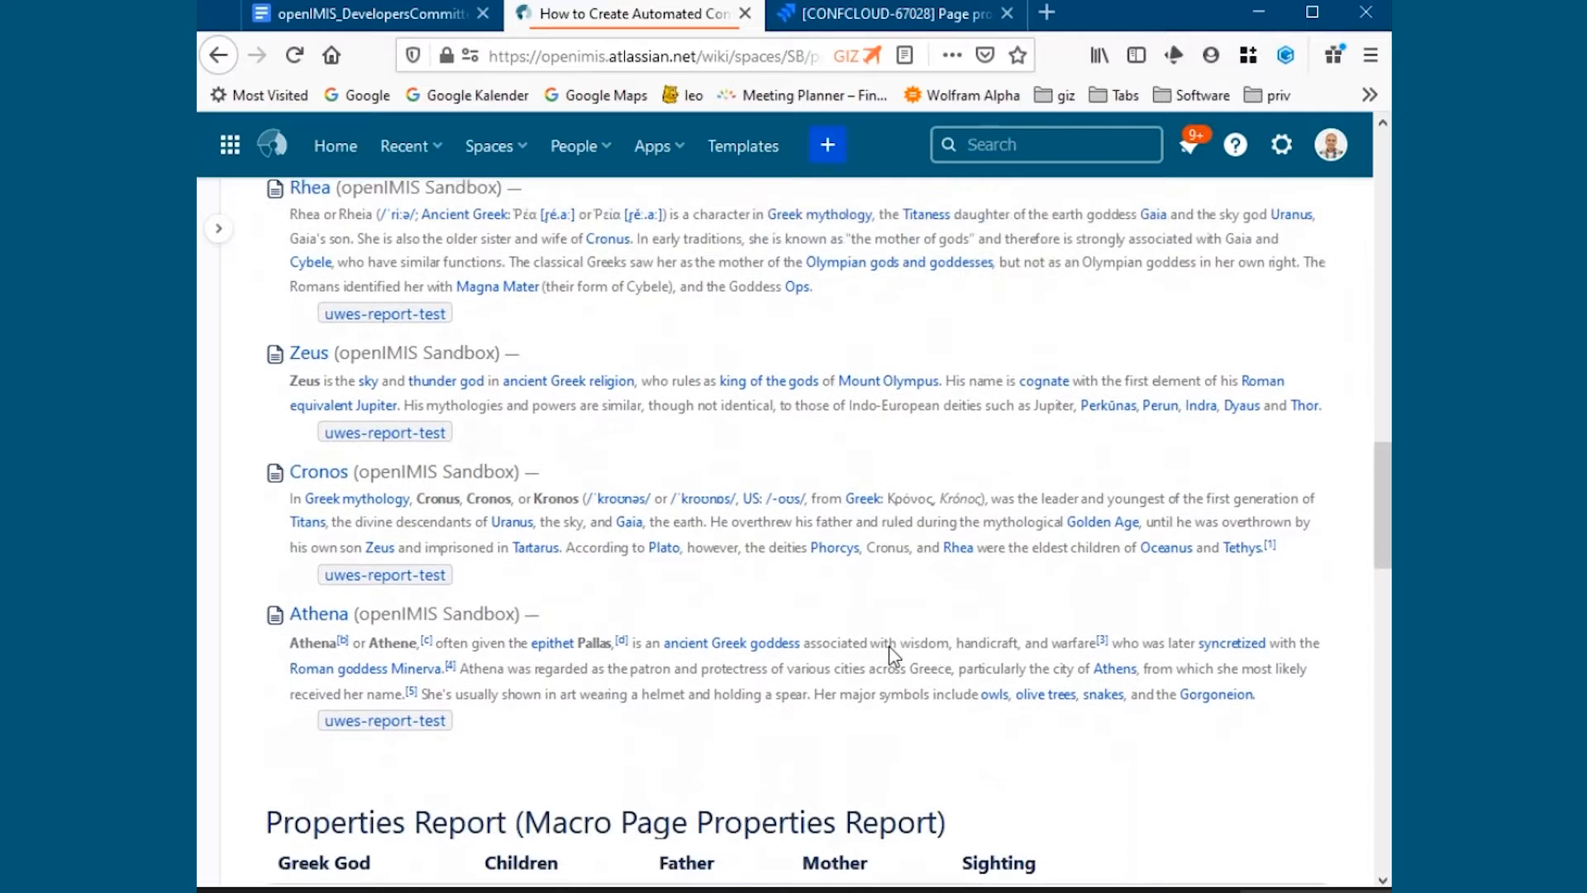
scroll(894, 656, down, 3)
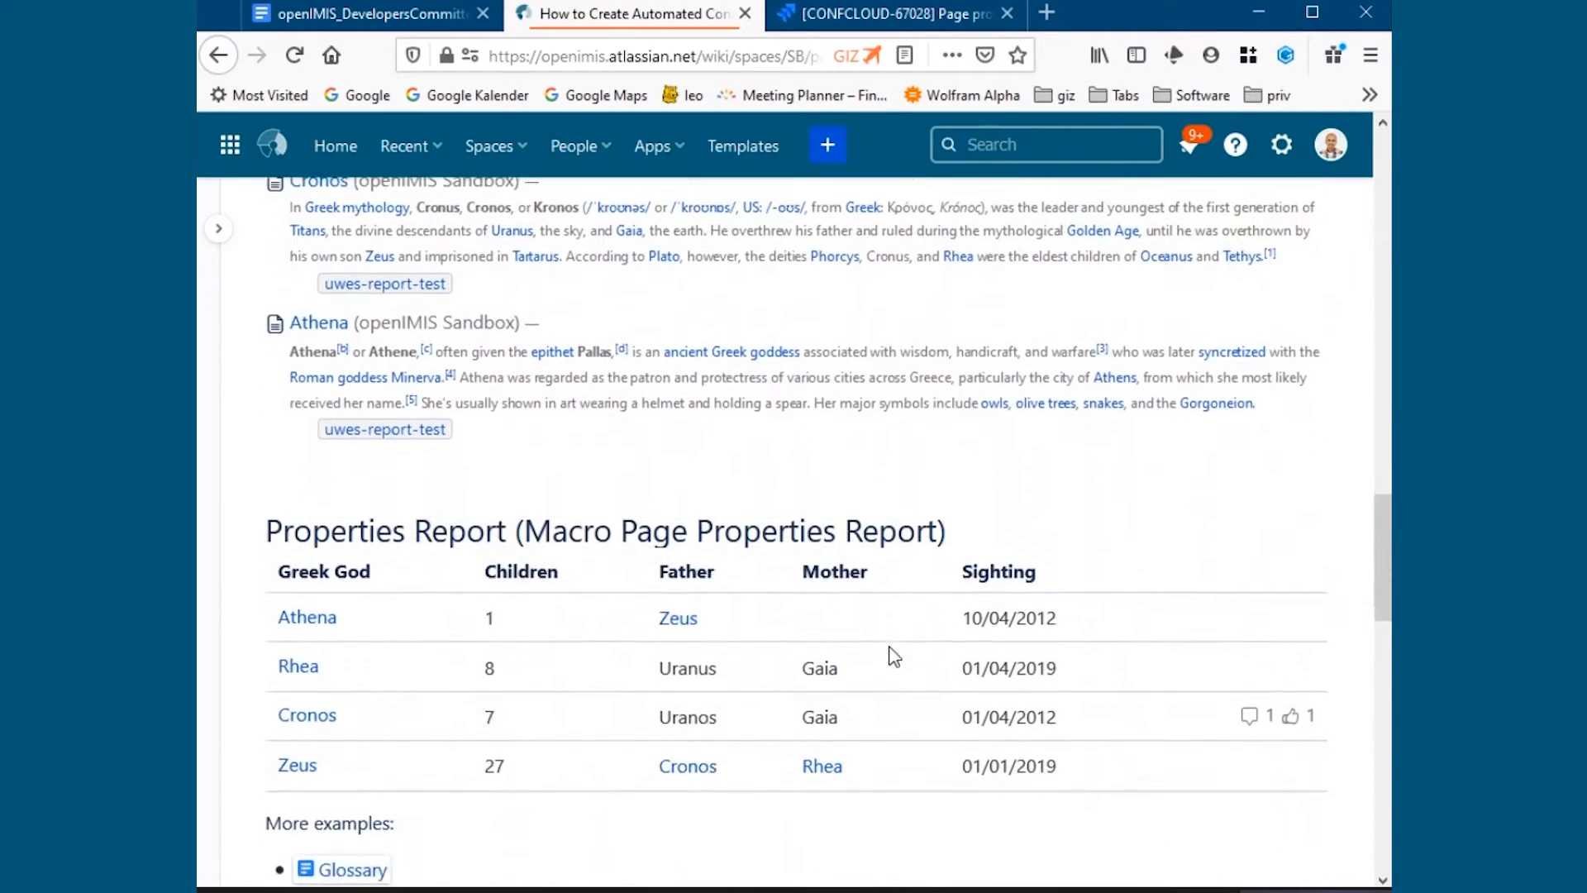
scroll(895, 655, up, 4)
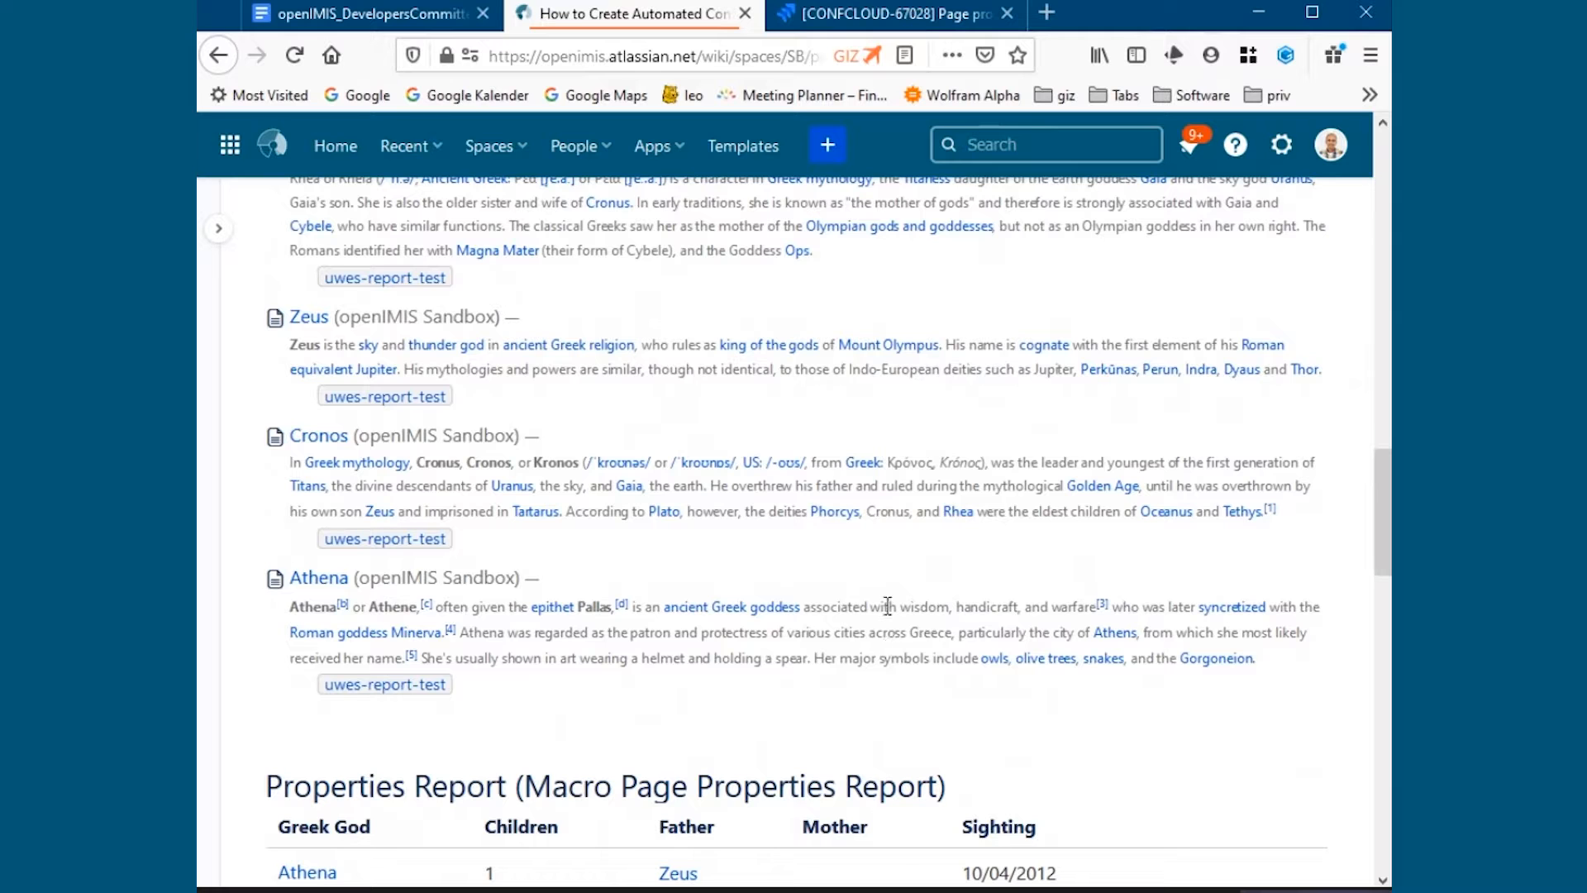
scroll(888, 606, down, 3)
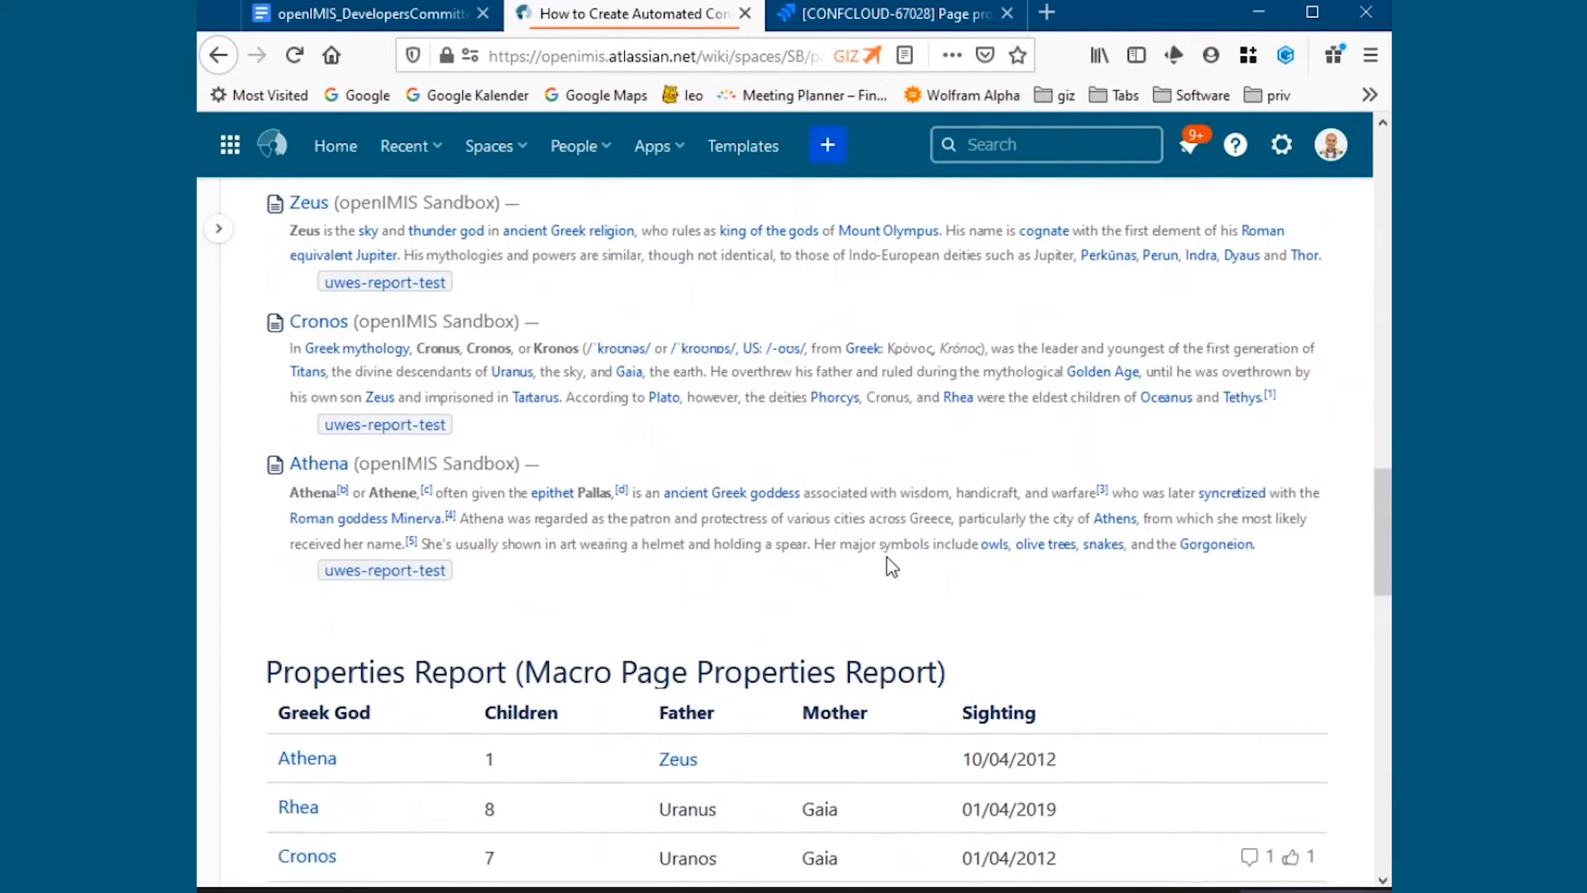
scroll(891, 567, up, 3)
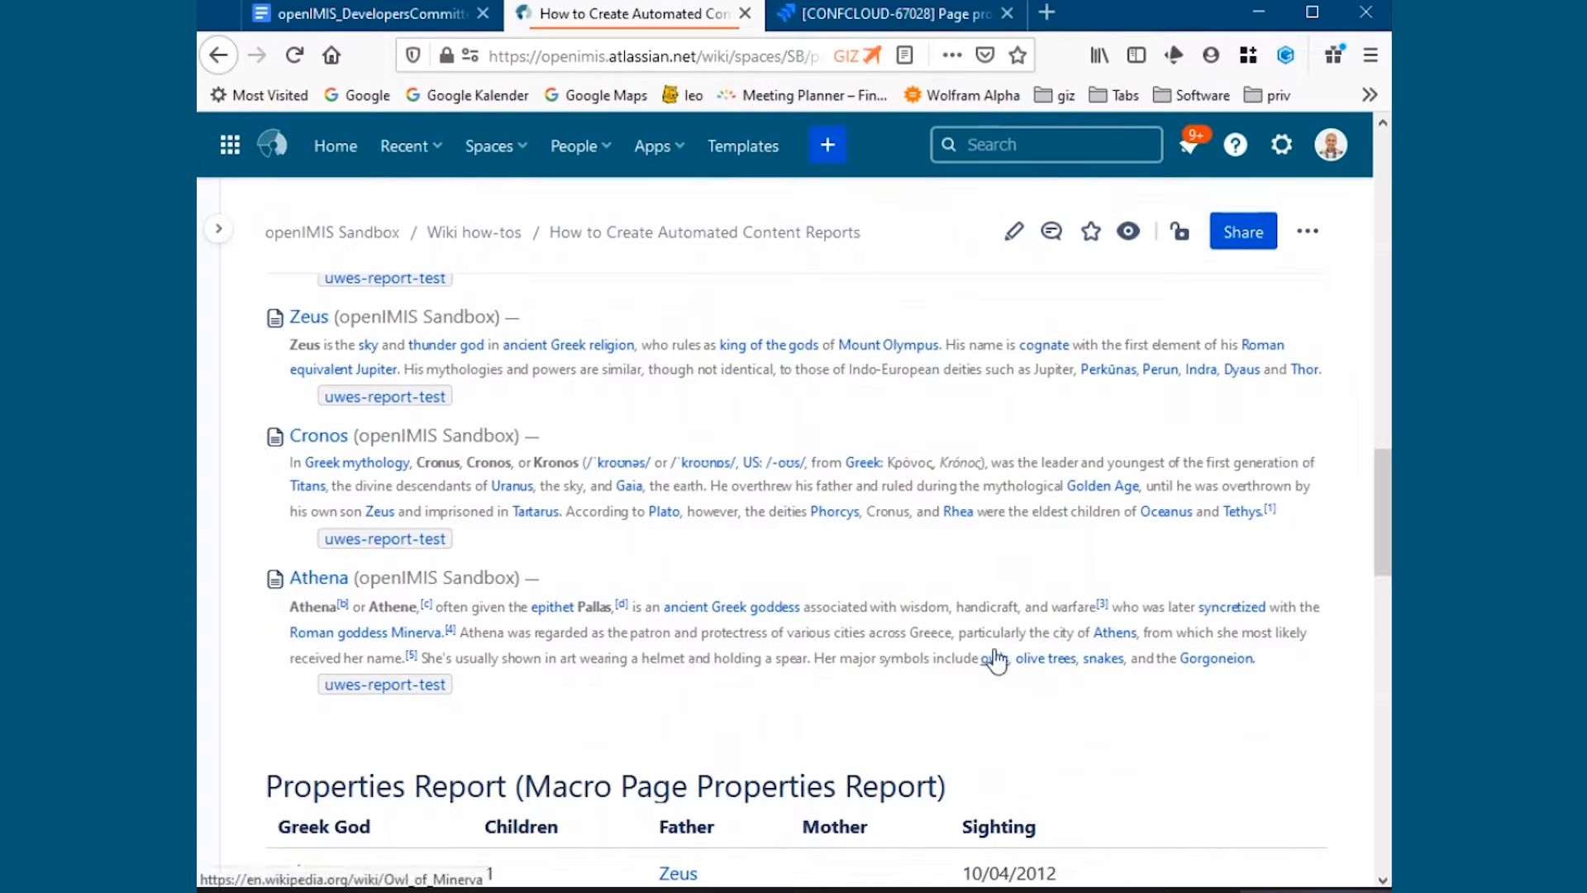
scroll(938, 655, down, 2)
scroll(937, 656, down, 3)
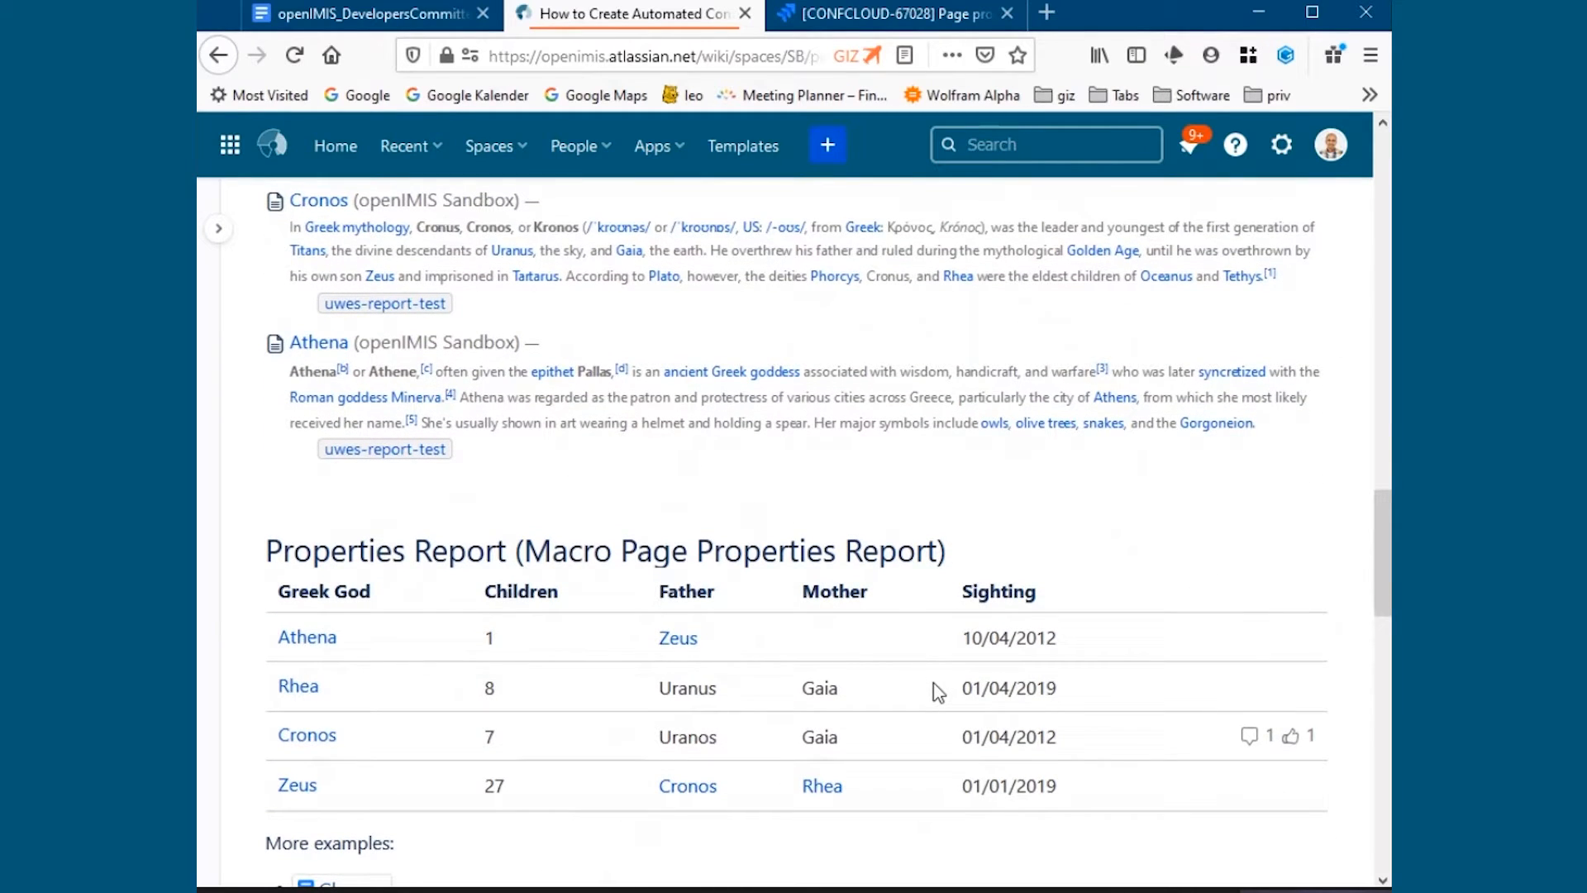
scroll(933, 683, down, 2)
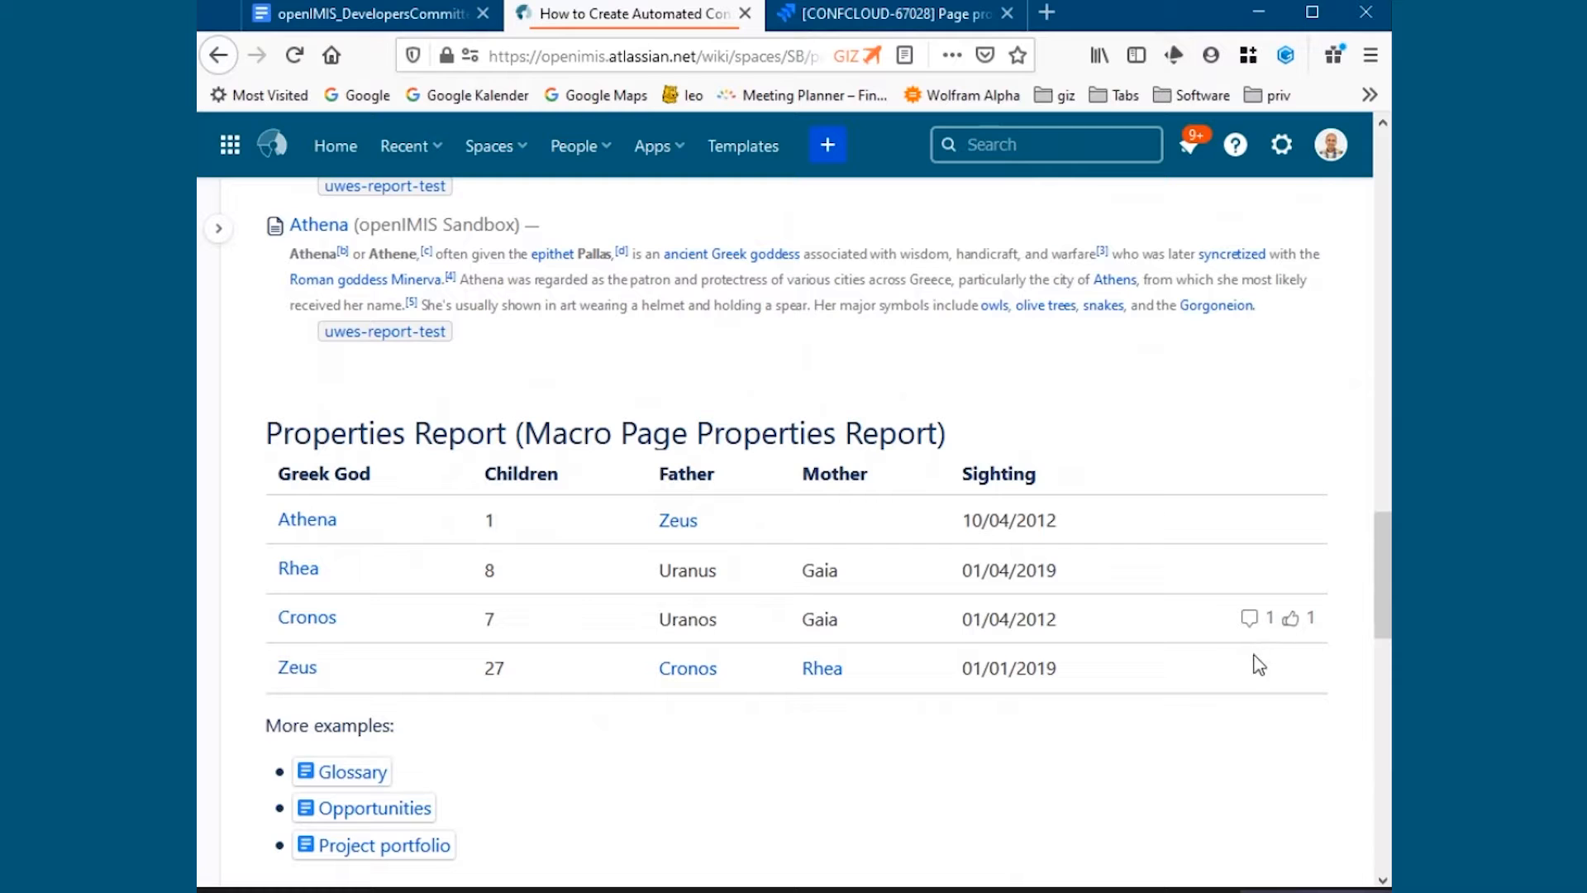
scroll(1226, 705, down, 3)
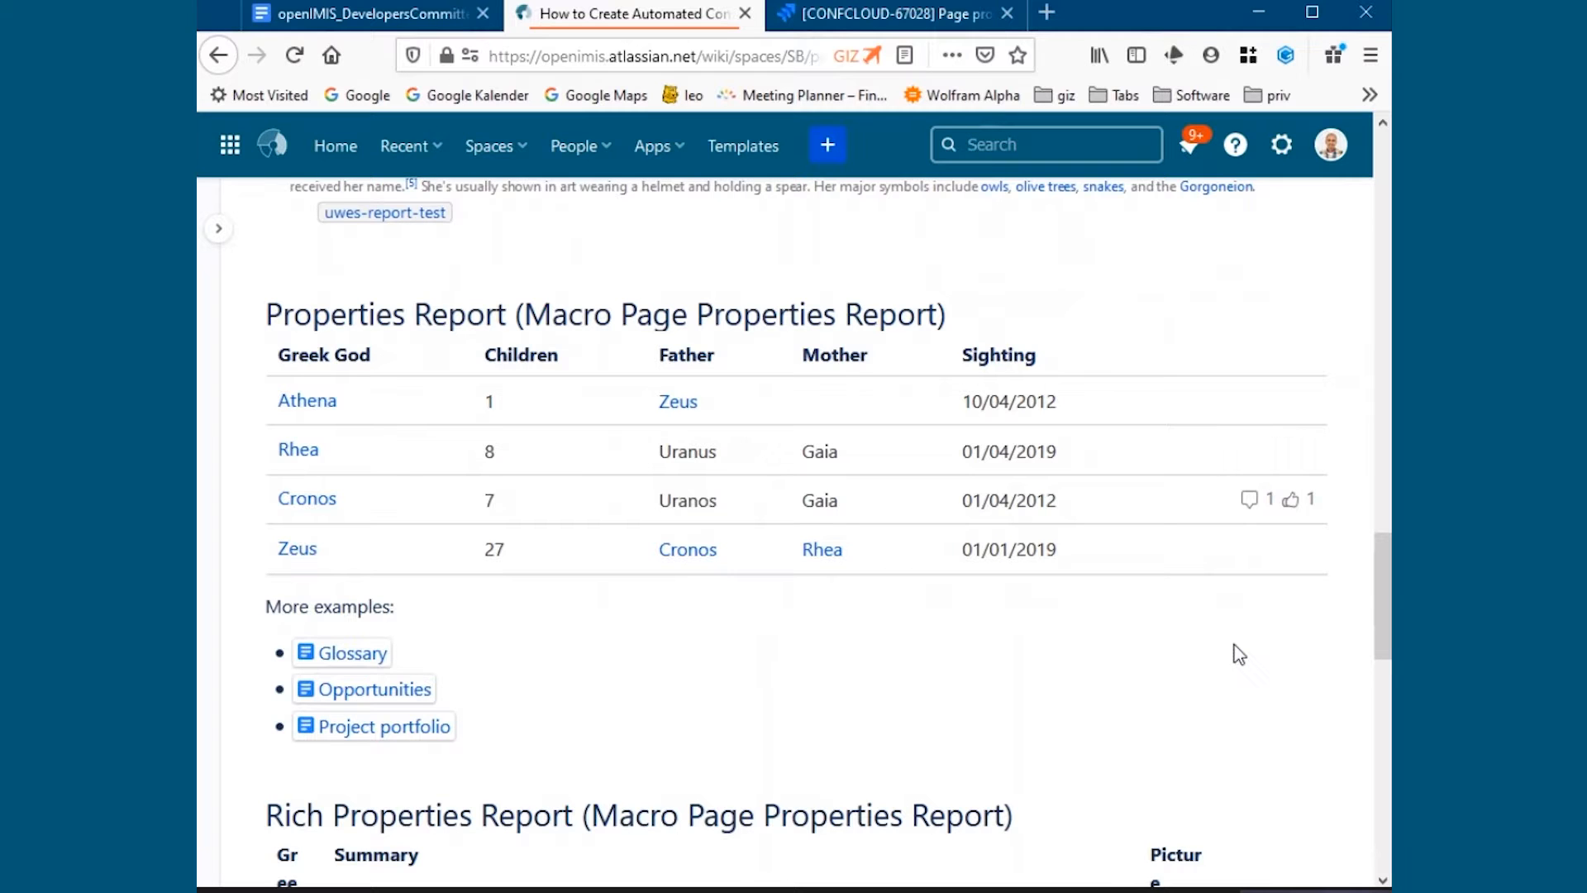
Examine the Rich Properties Report section, reviewing the summary and picture columns for Rhea, Cronos, Athena and Zeus.
scroll(1234, 656, down, 4)
scroll(1239, 654, down, 2)
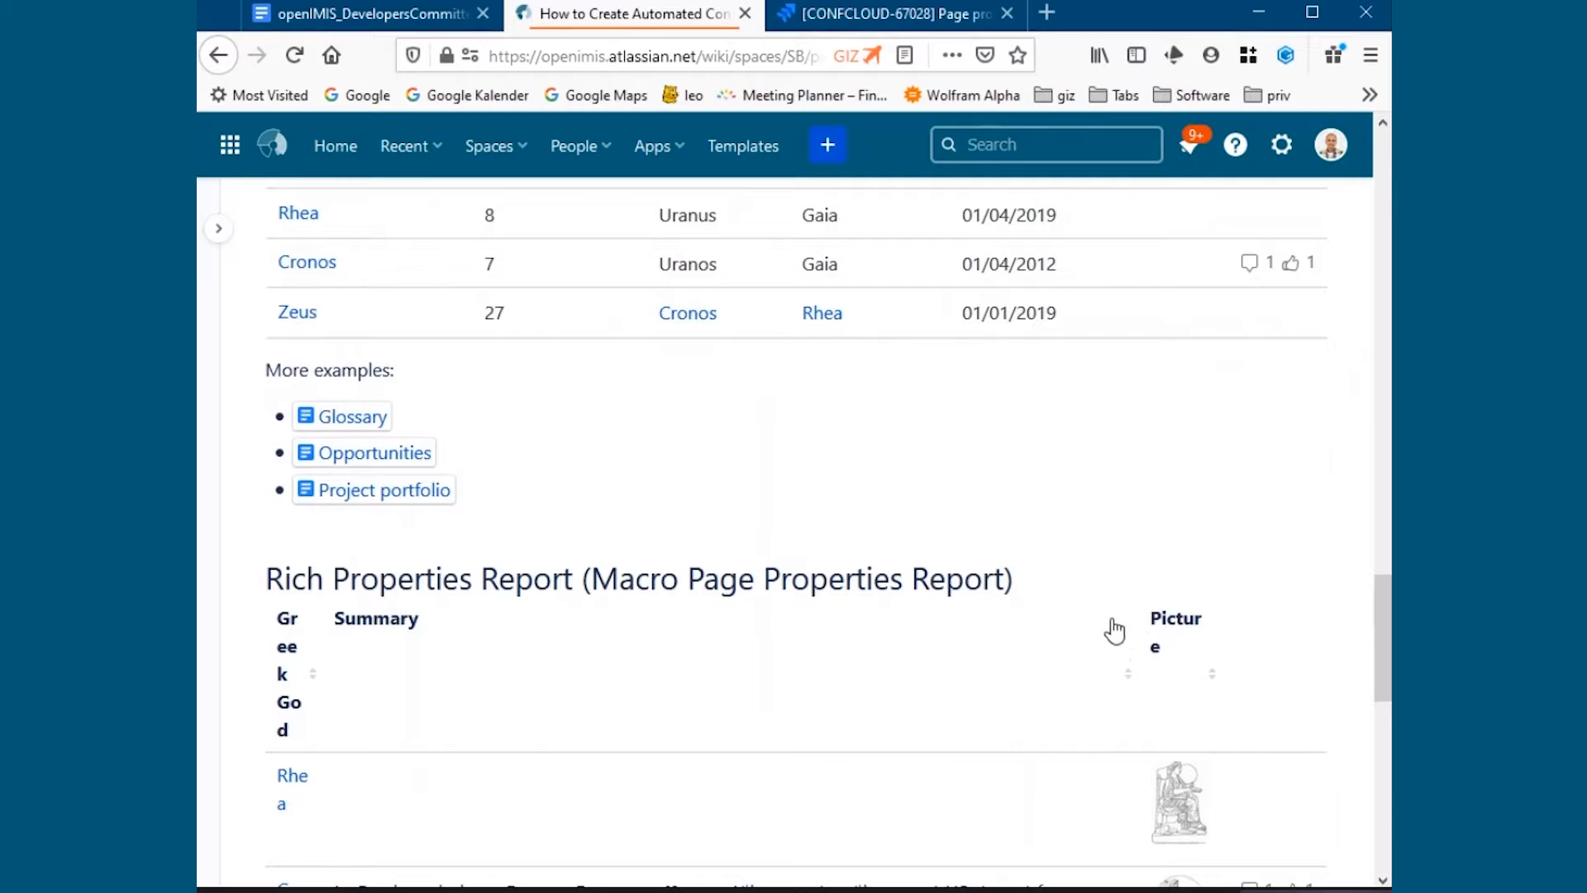
scroll(831, 606, down, 2)
scroll(830, 606, down, 4)
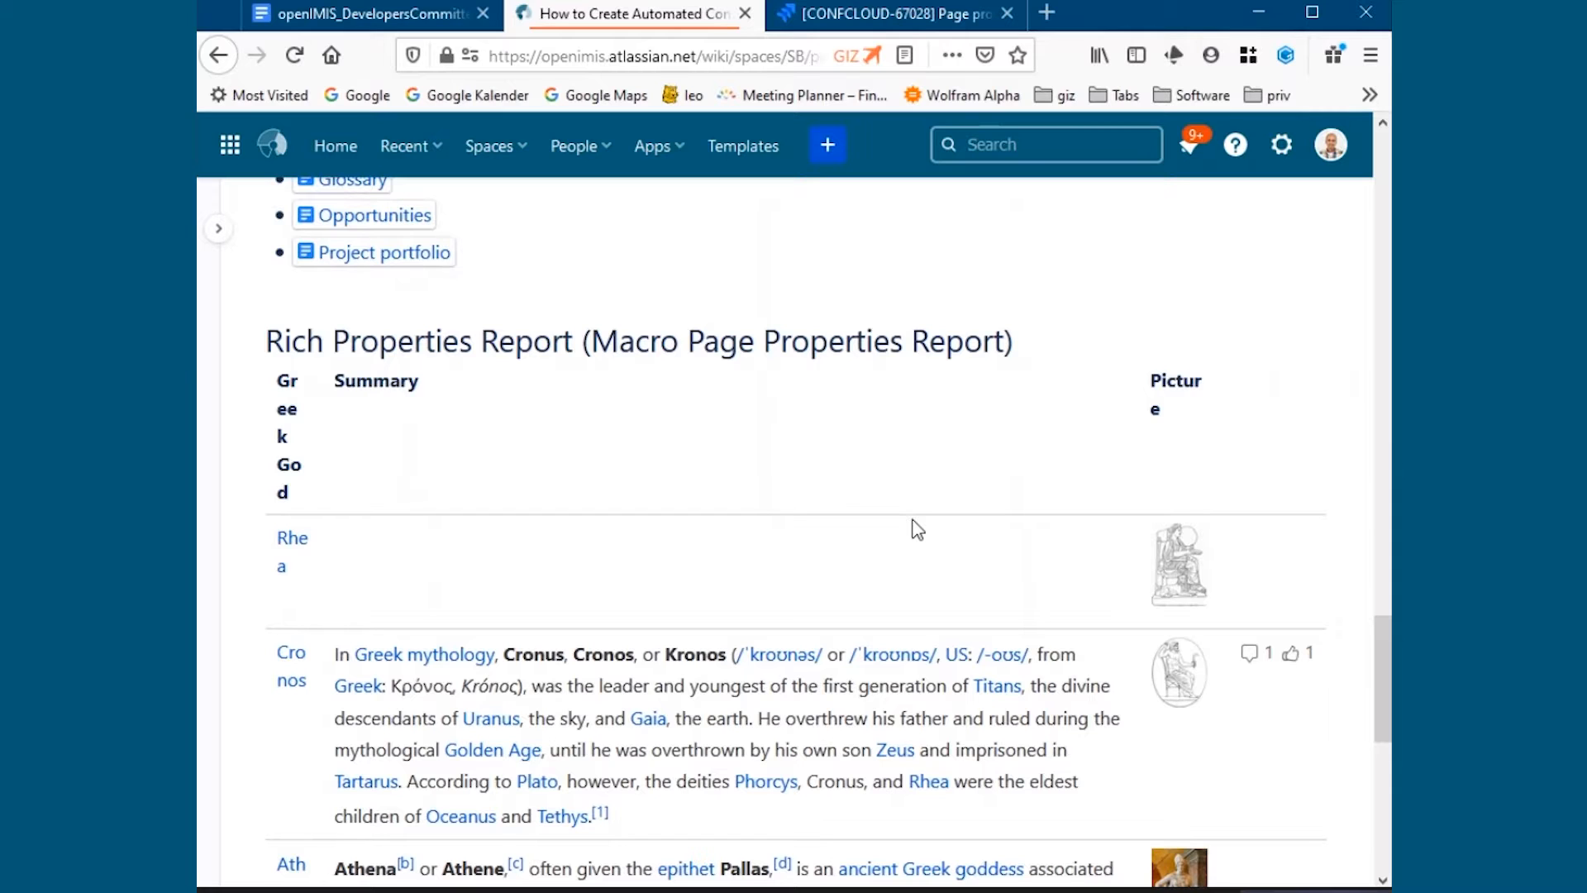
scroll(918, 529, down, 3)
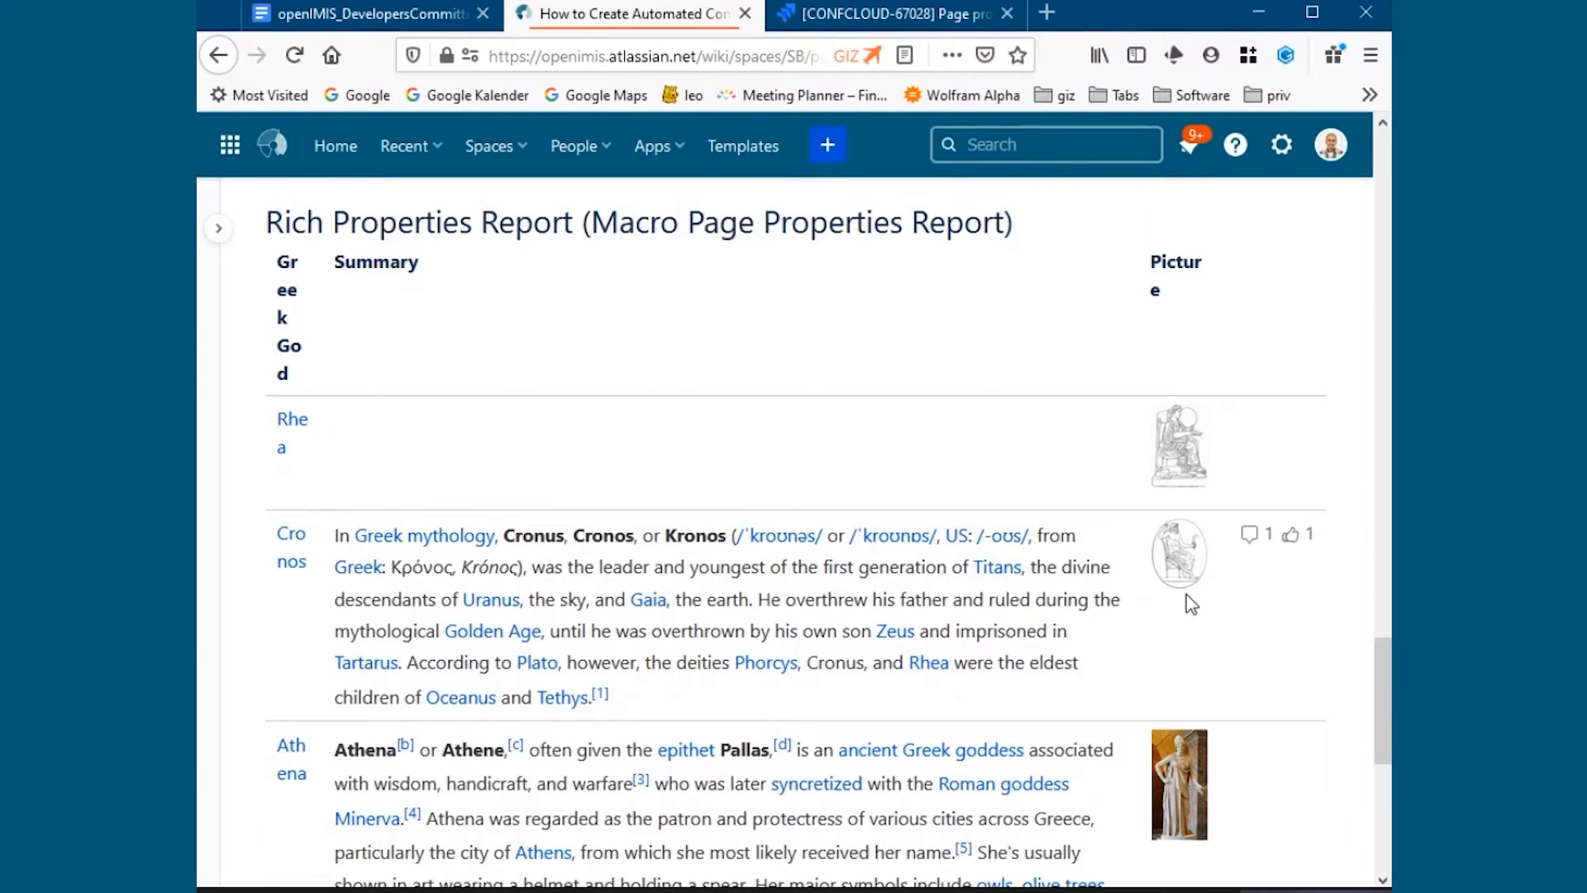
scroll(868, 684, down, 5)
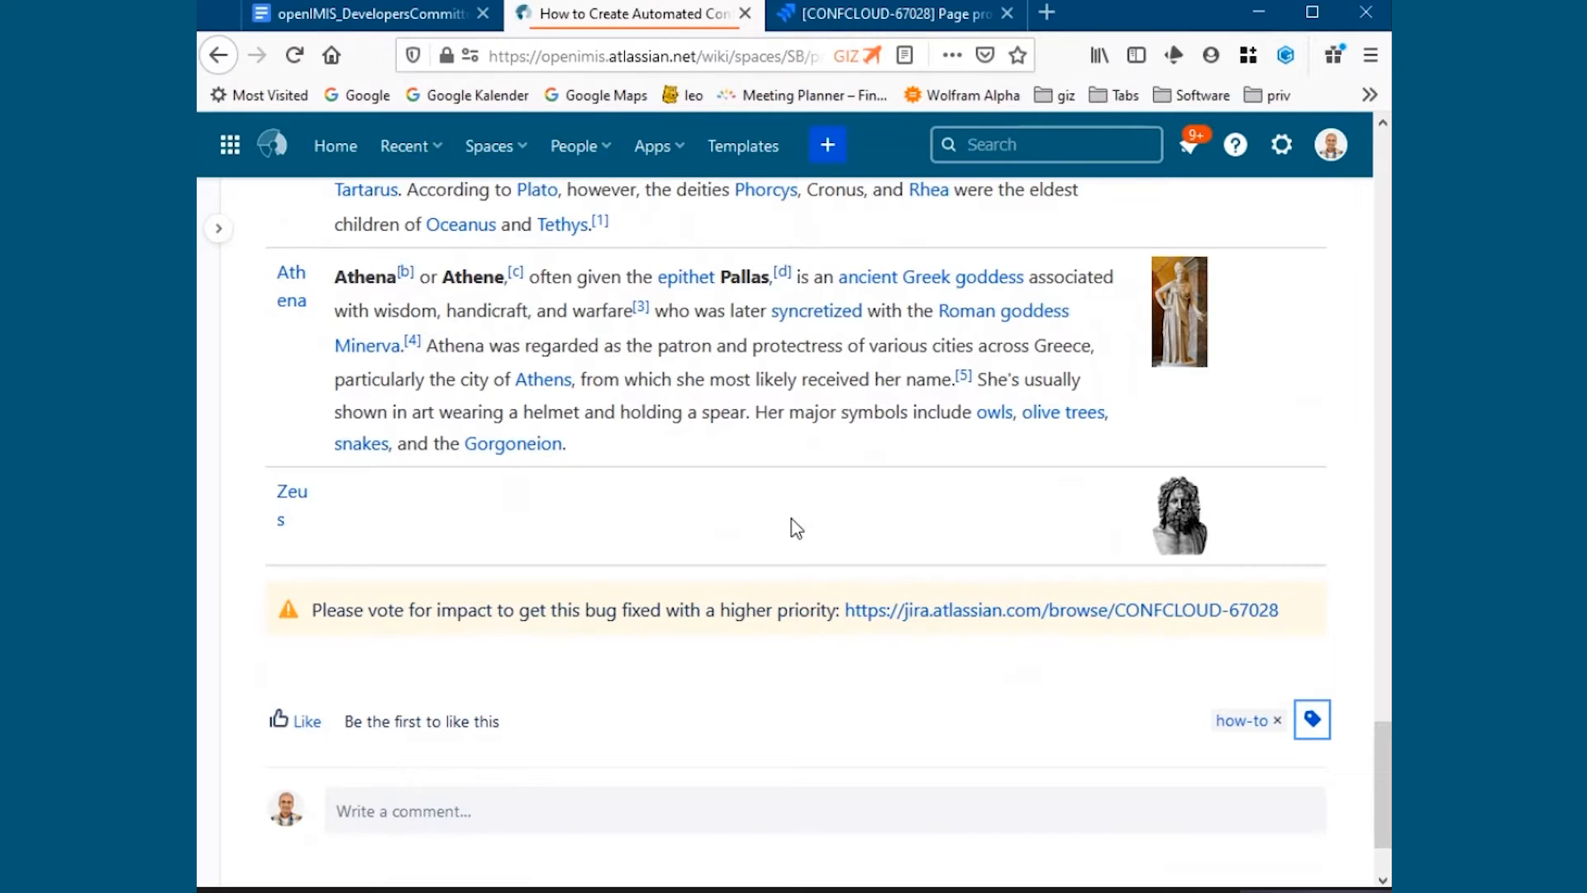
Open the Rhea page in a new browser tab from the space's page tree, then hide the tree.
scroll(792, 519, up, 10)
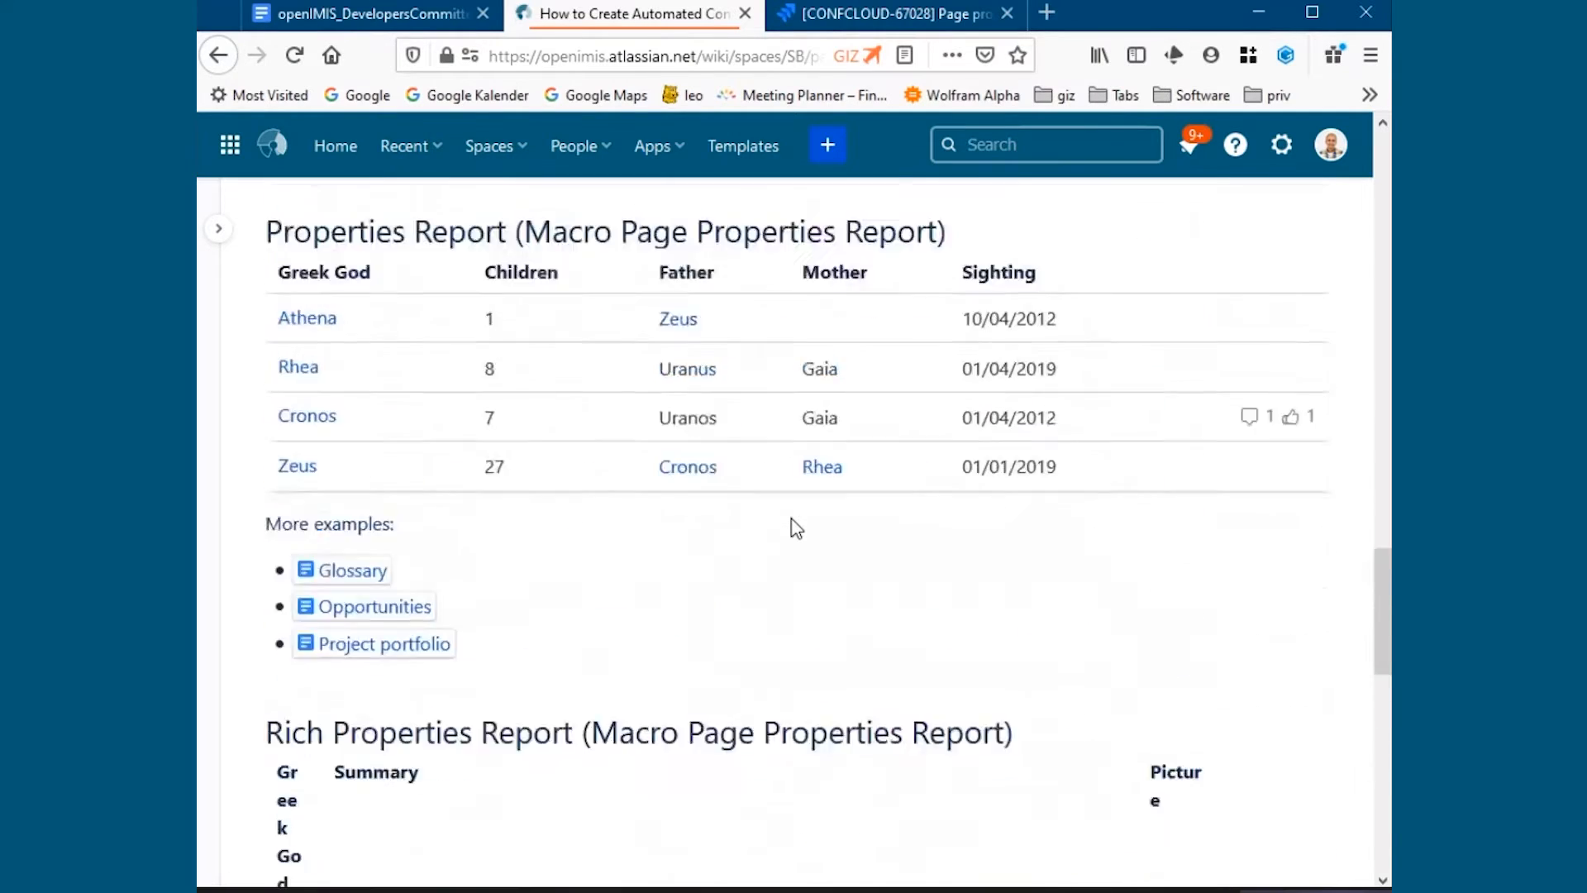
scroll(796, 528, up, 12)
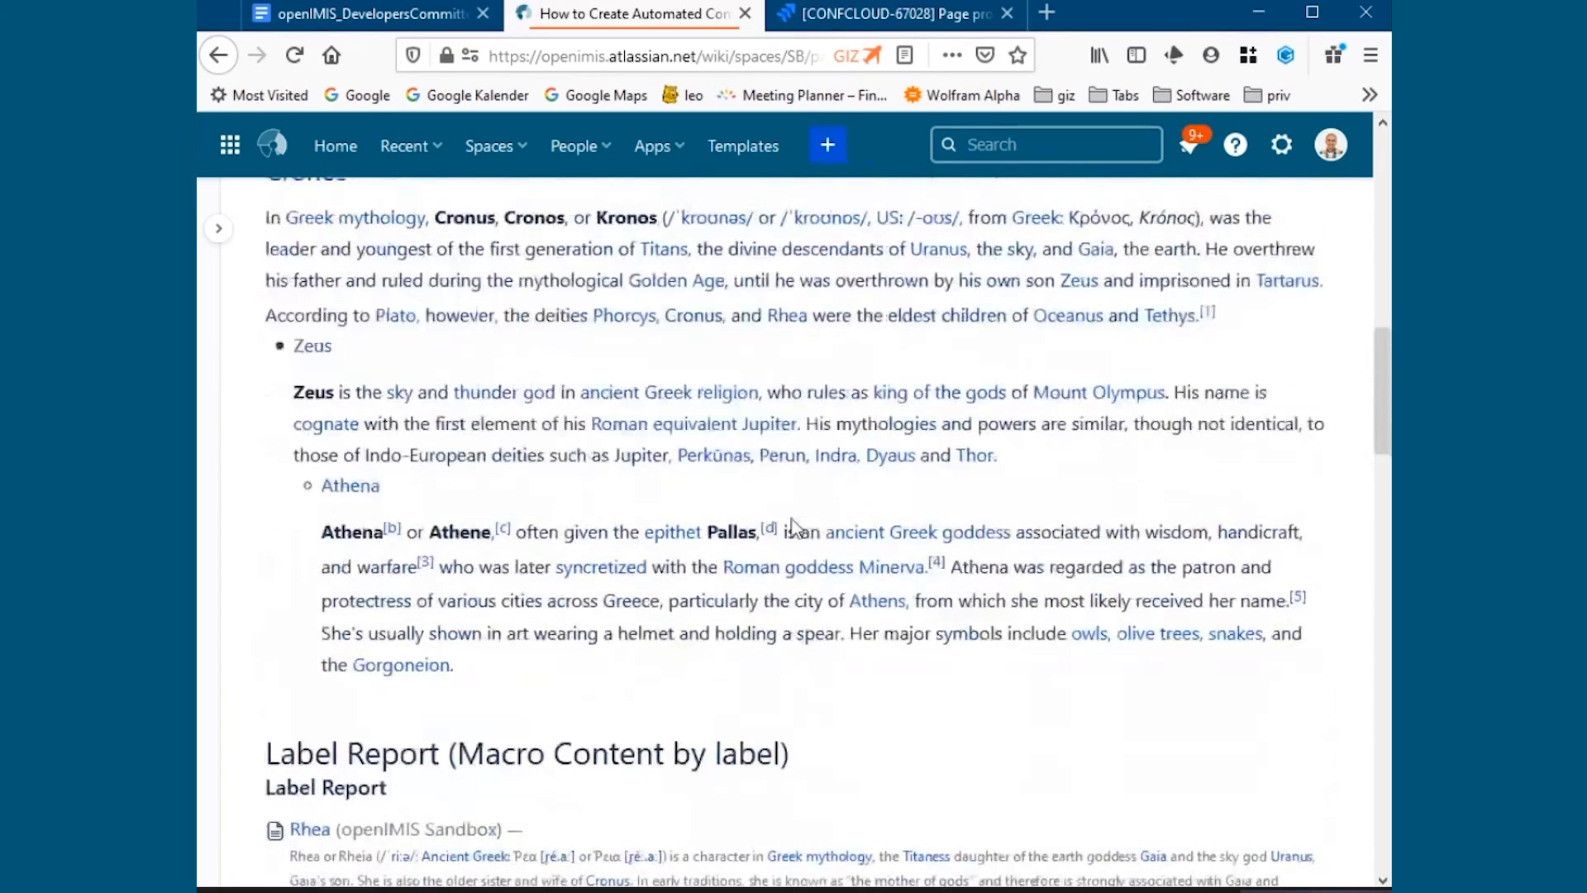
scroll(792, 525, up, 12)
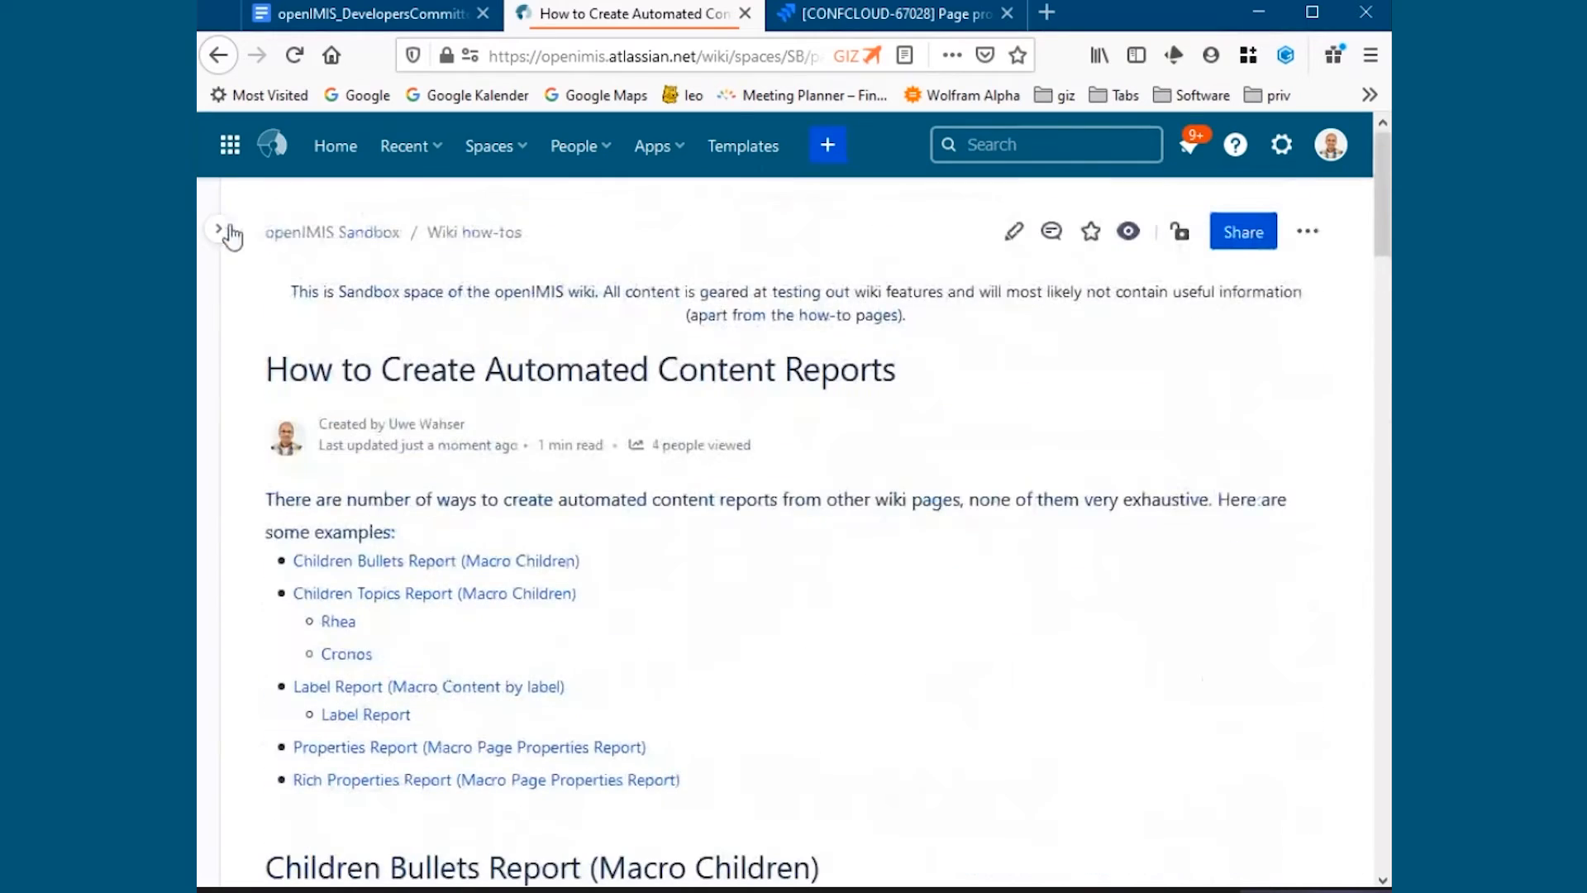
click(230, 230)
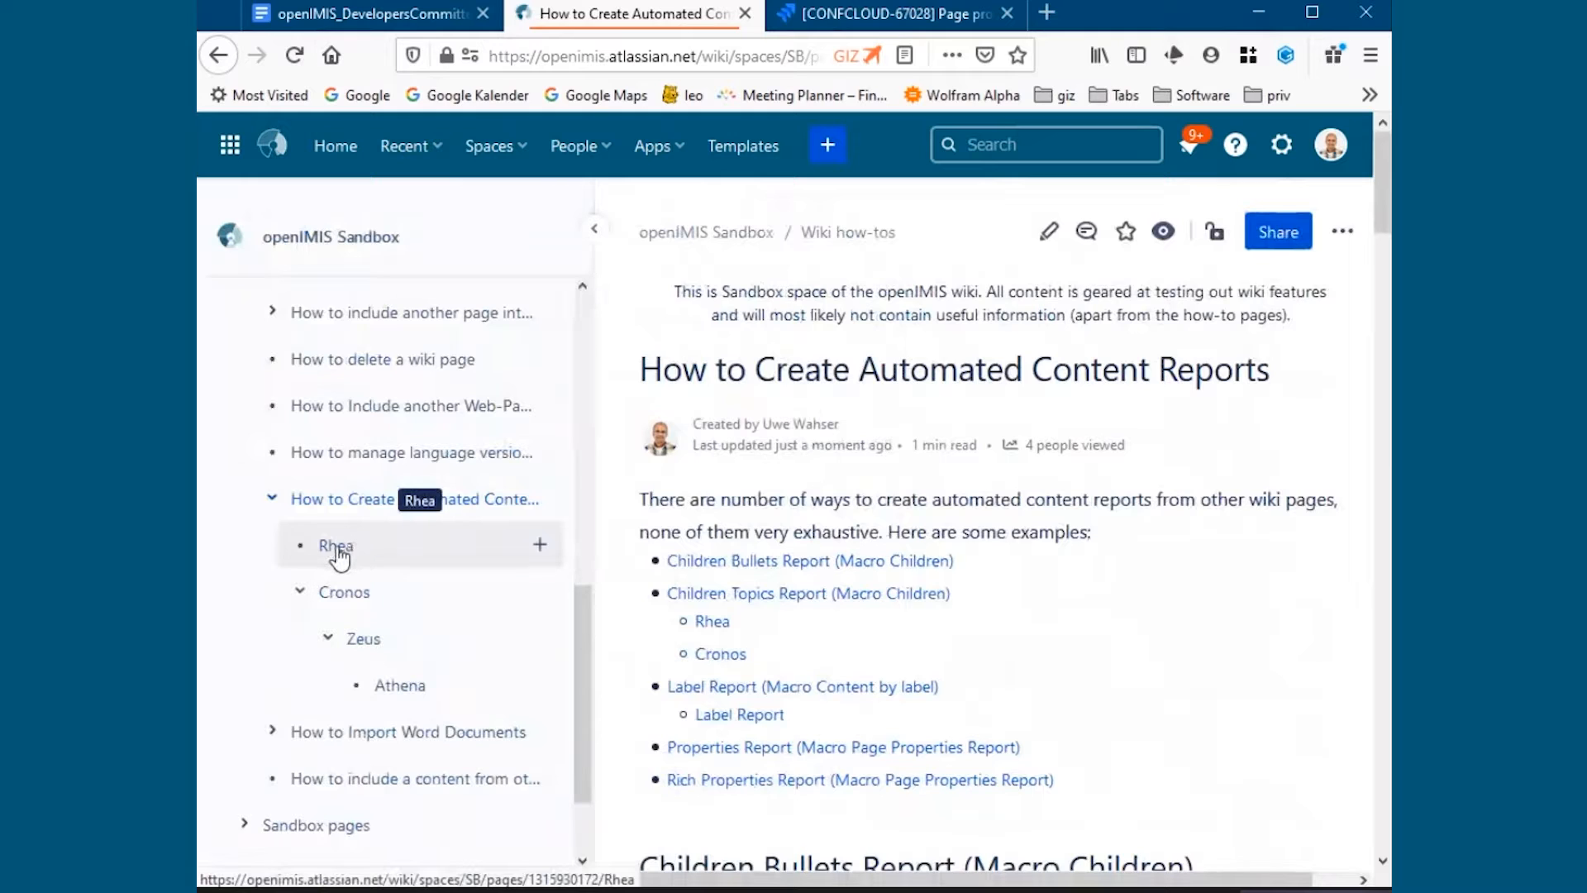
middle_click(417, 564)
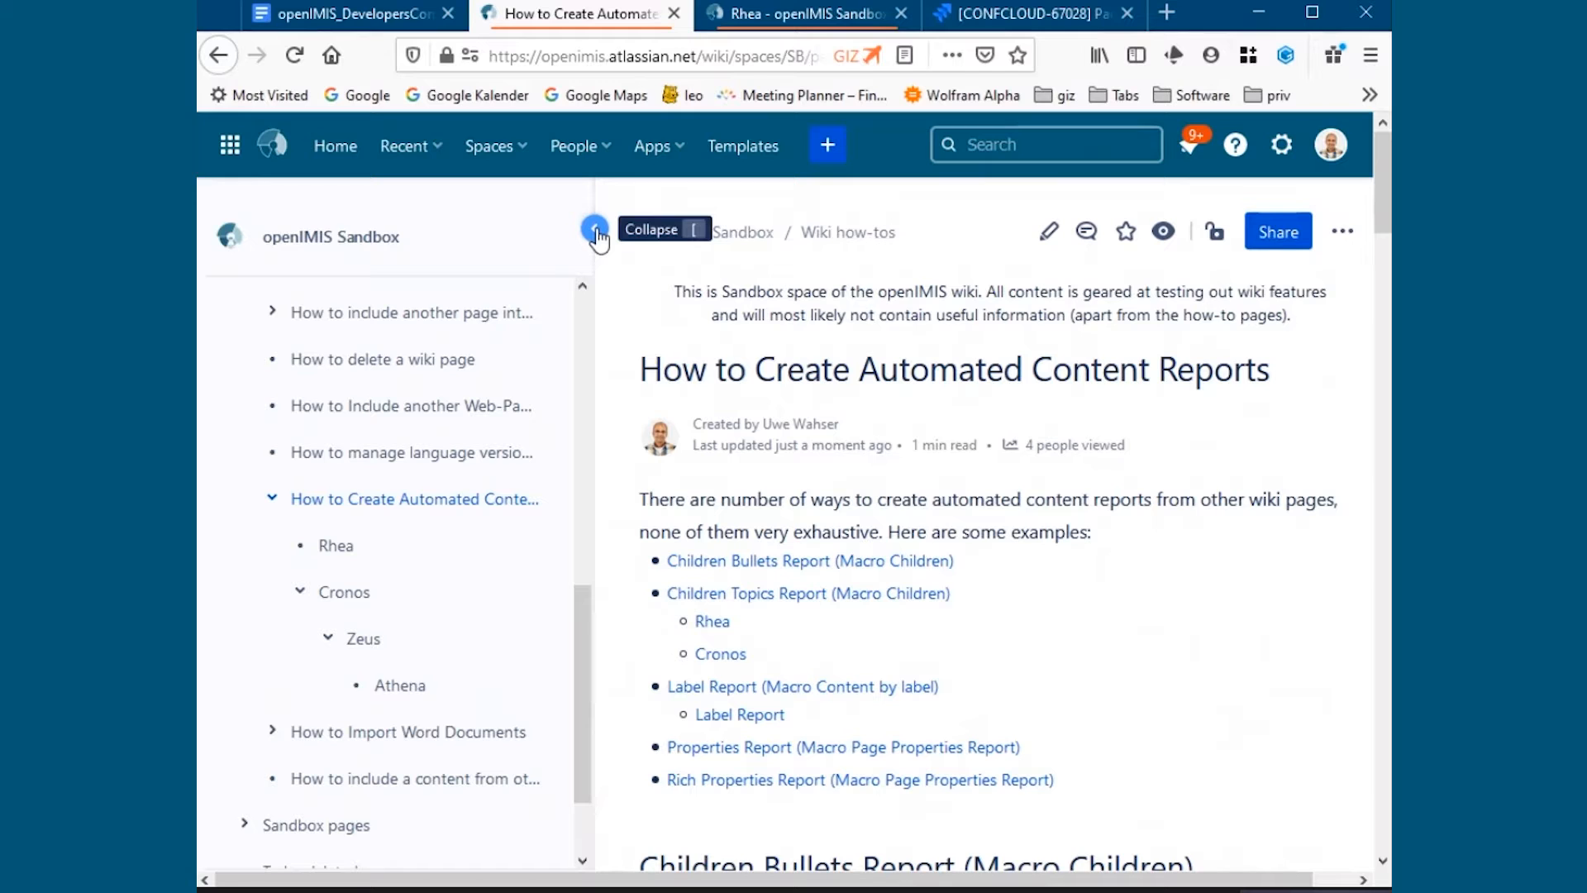
click(597, 234)
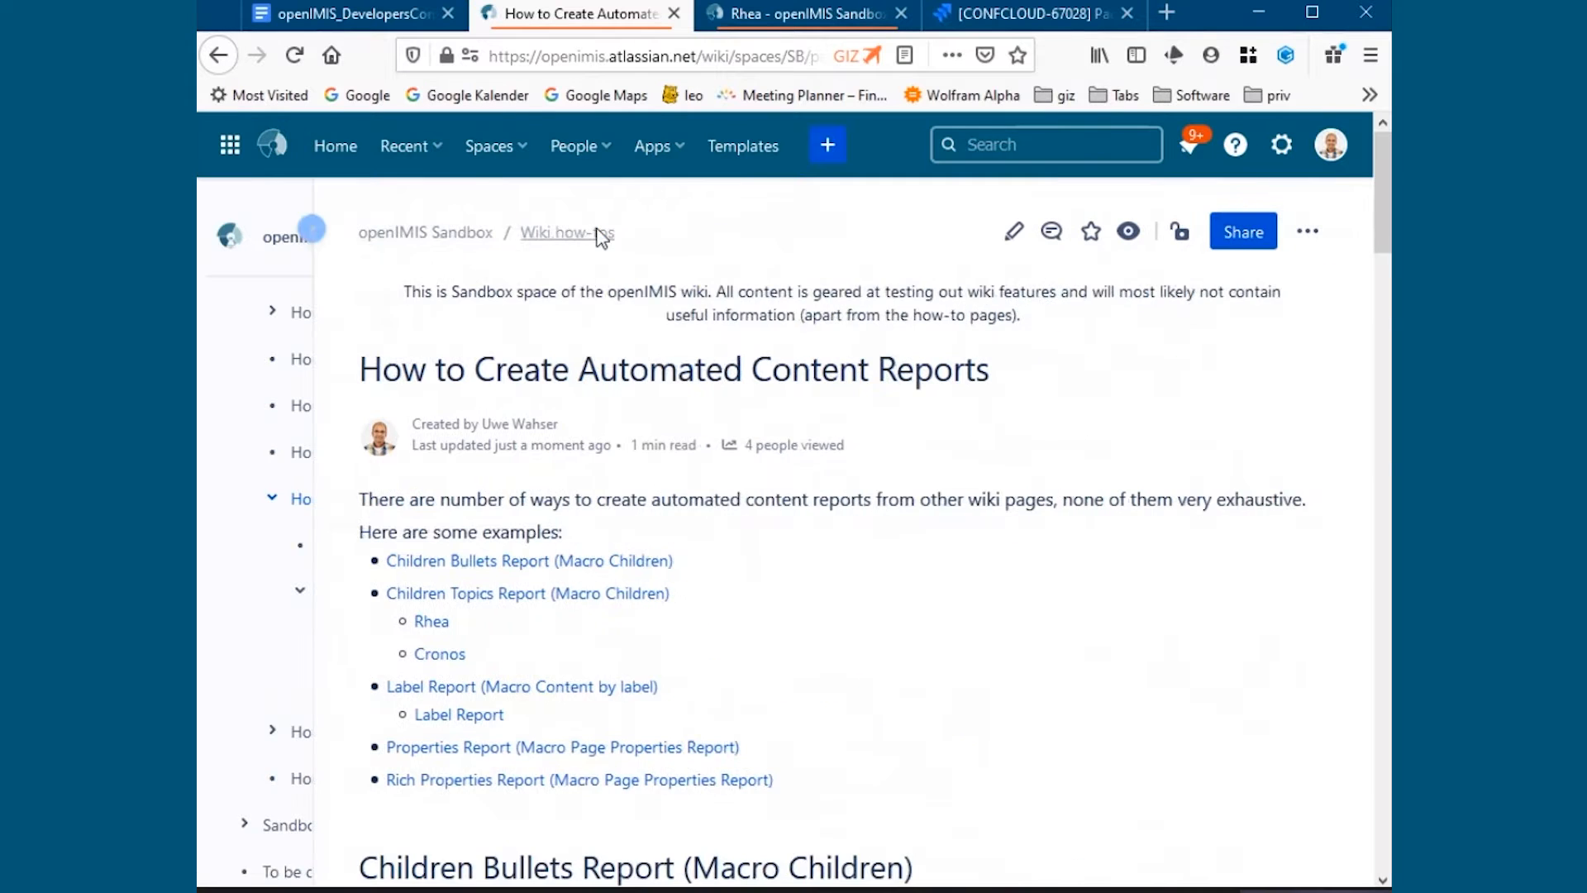
Open the How to Create Automated Content Reports page for editing and review the insertable elements from a new line above the Table of Contents macro.
click(1014, 231)
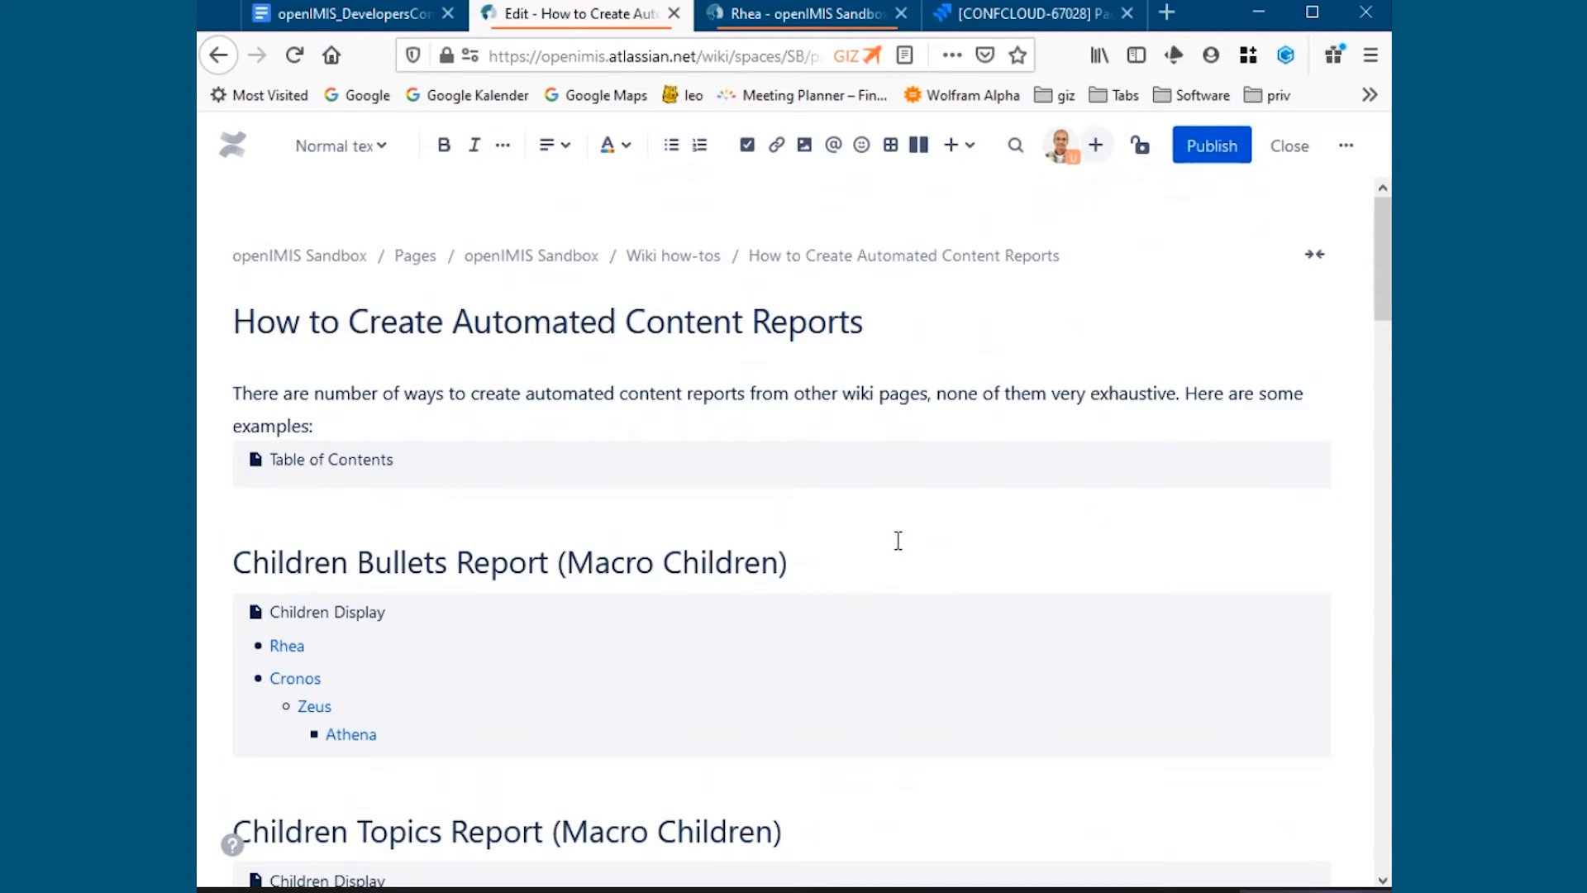
scroll(898, 539, down, 2)
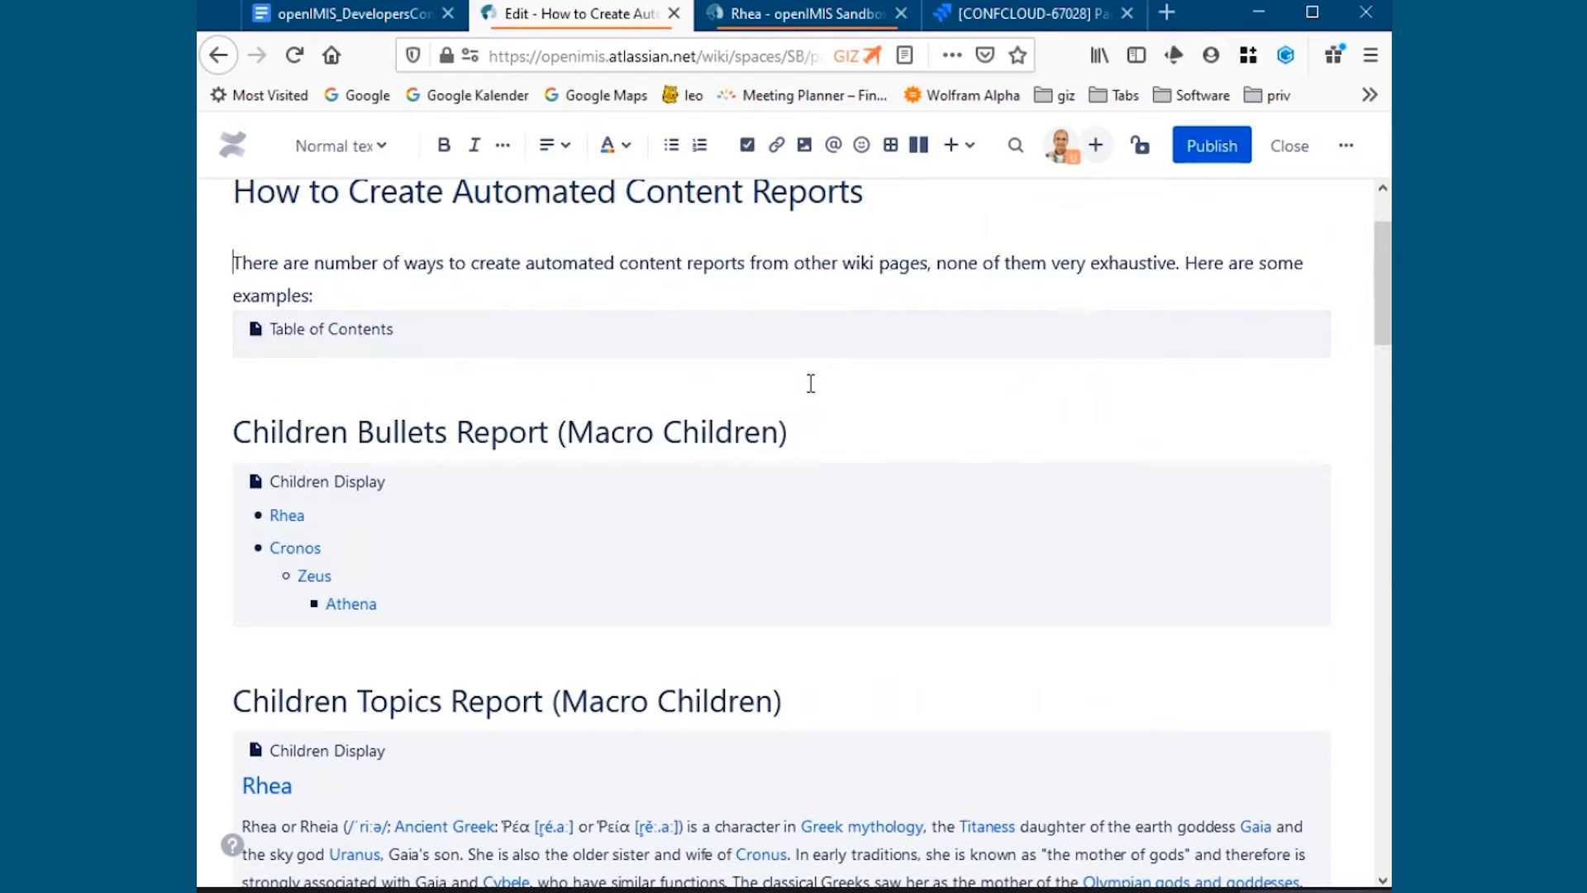
click(689, 287)
key(Return)
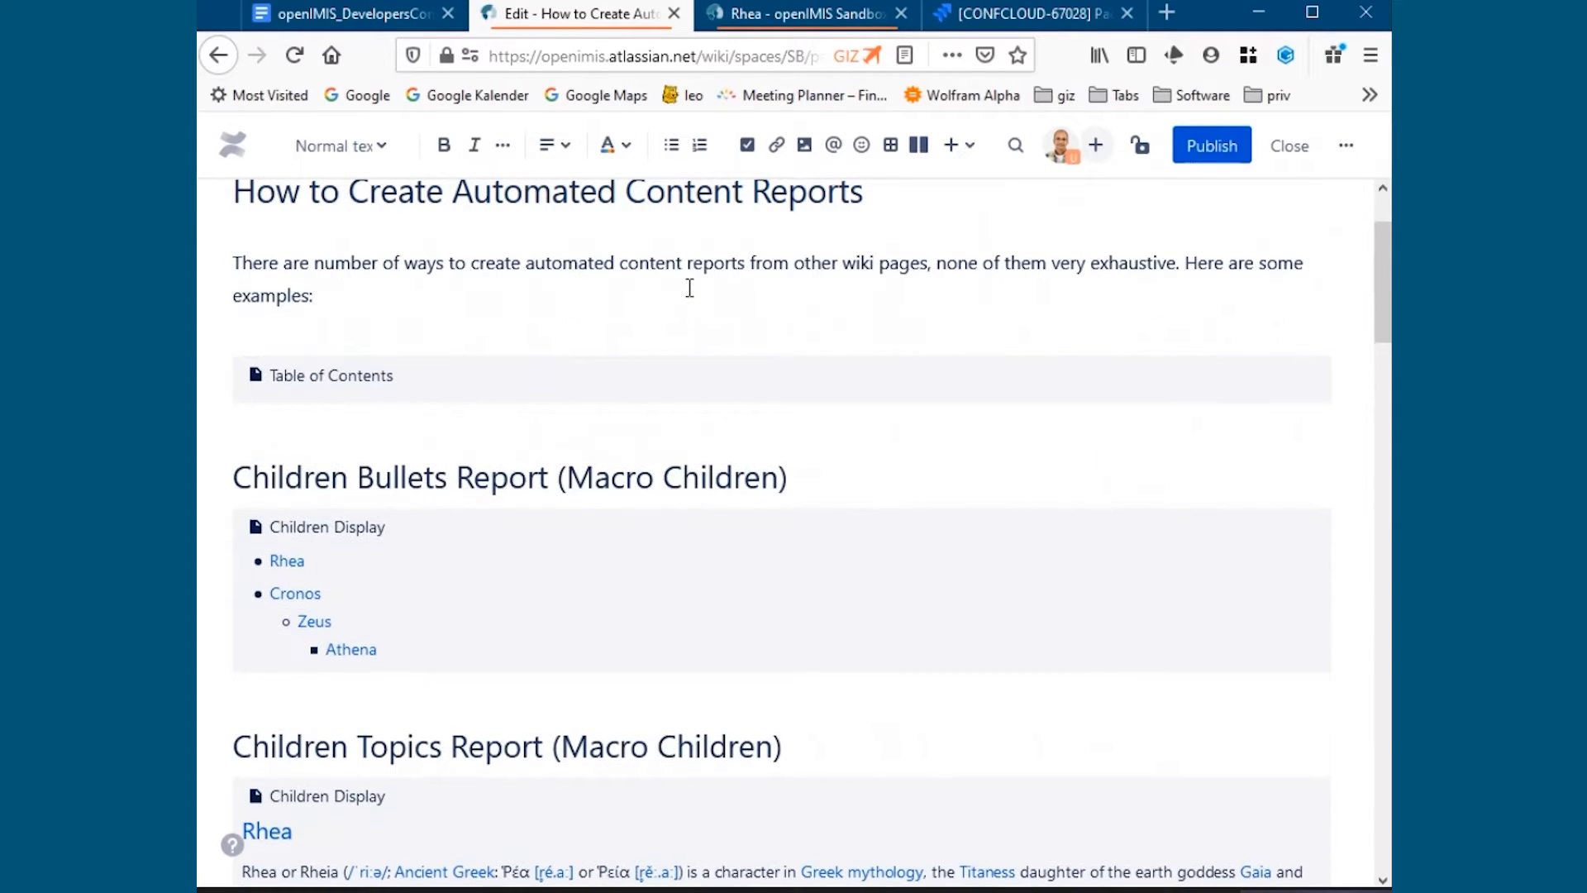
click(977, 153)
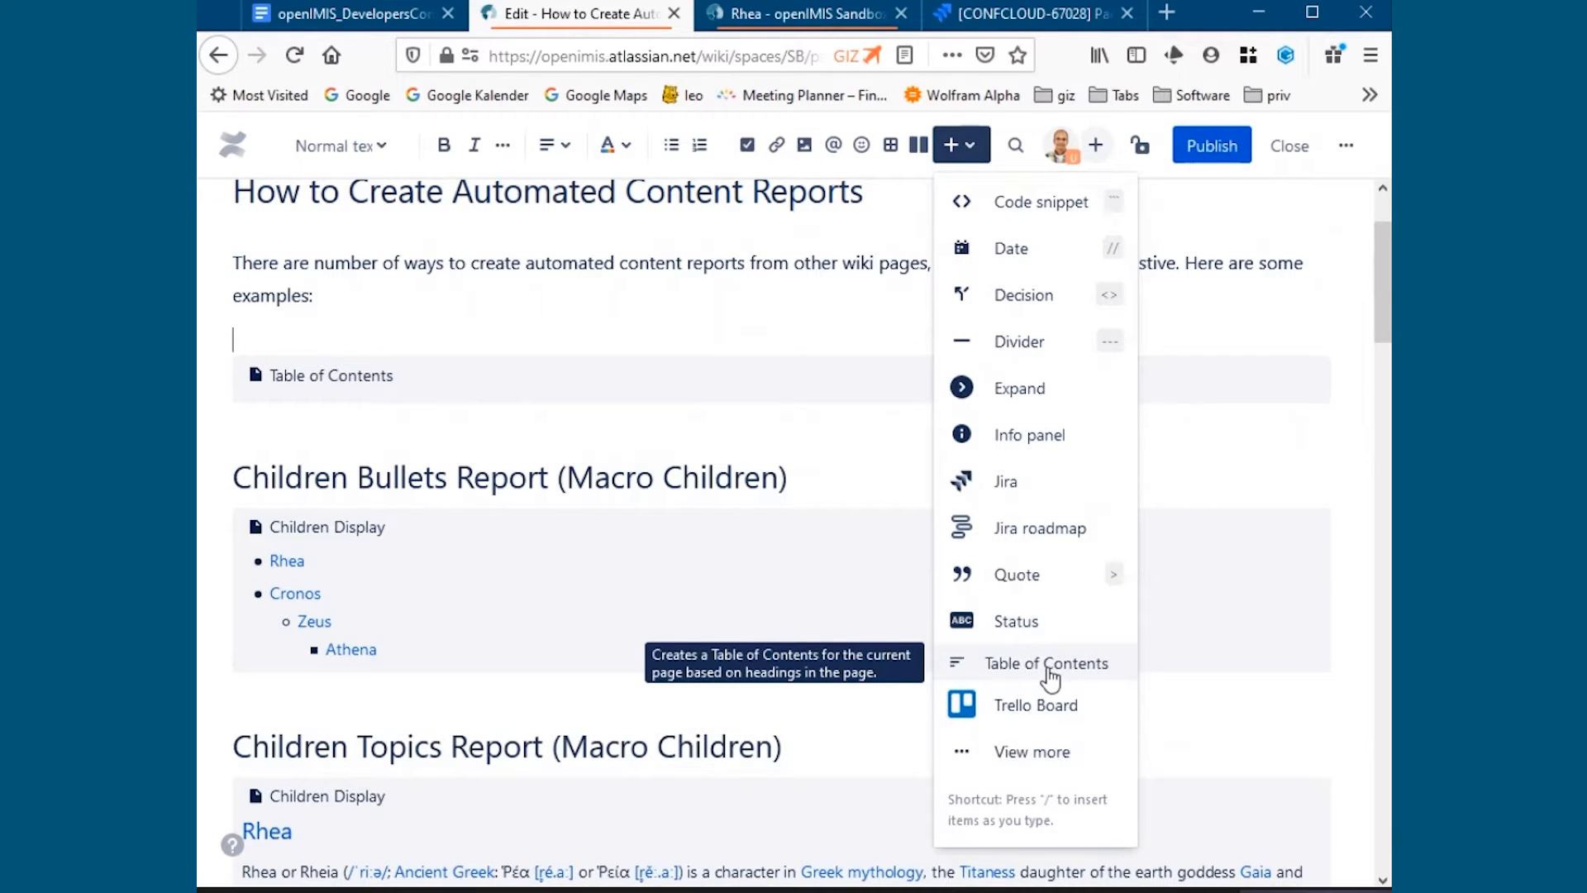
click(433, 318)
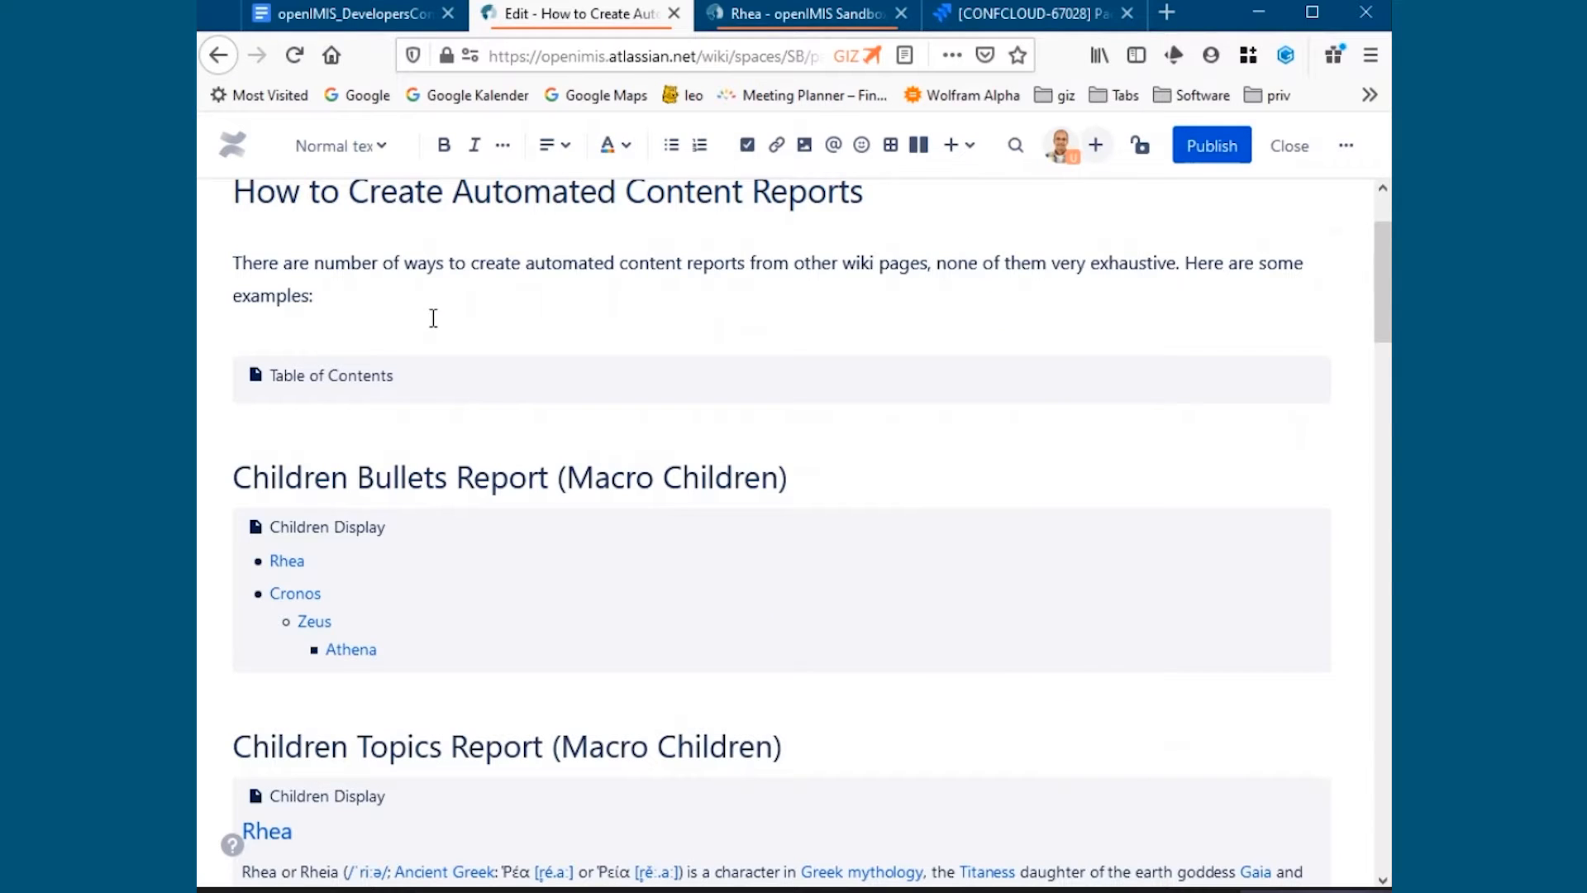
Search the inline insert list for "tabl", highlight Table of Contents, then cancel and remove the typed text and empty line.
text(/)
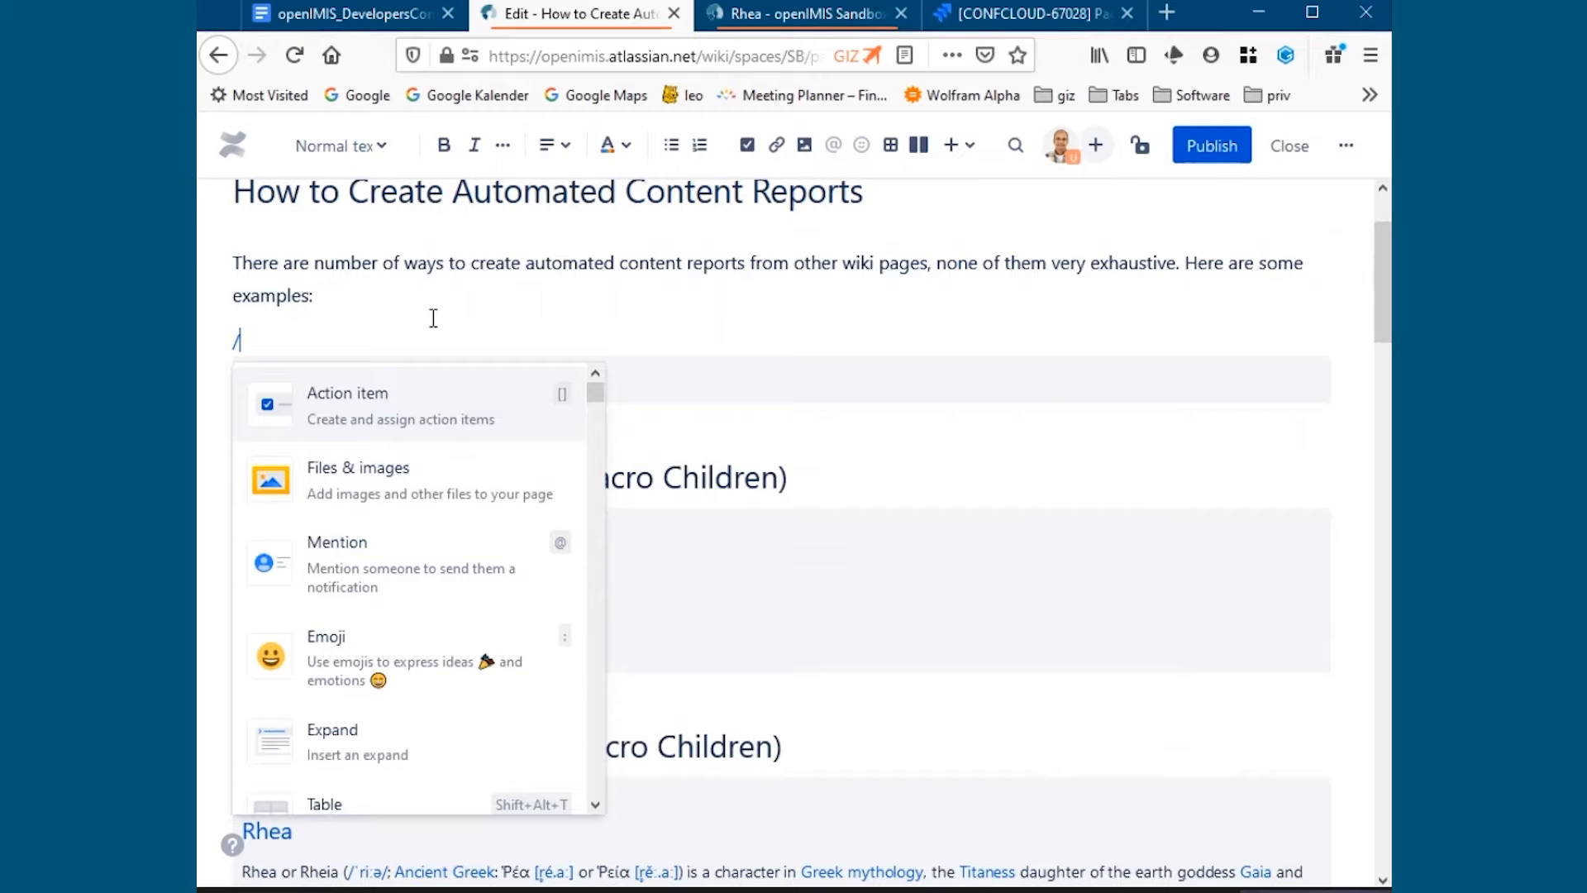
key(Down)
key(Down)
key(Down)
key(Down)
key(Down)
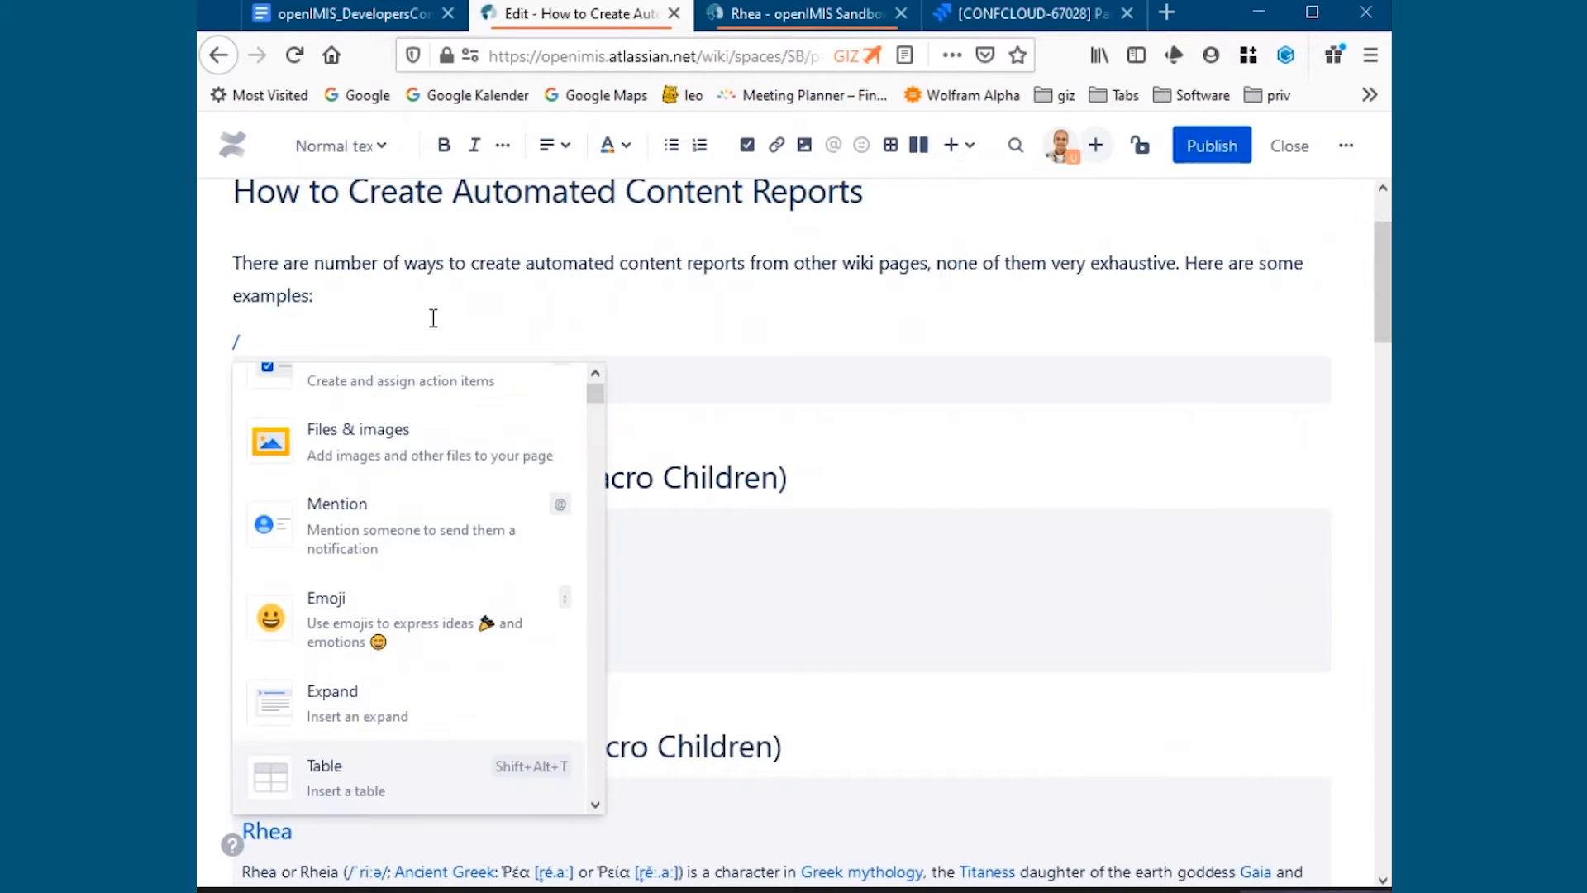
key(Up)
key(Up)
text(tabl)
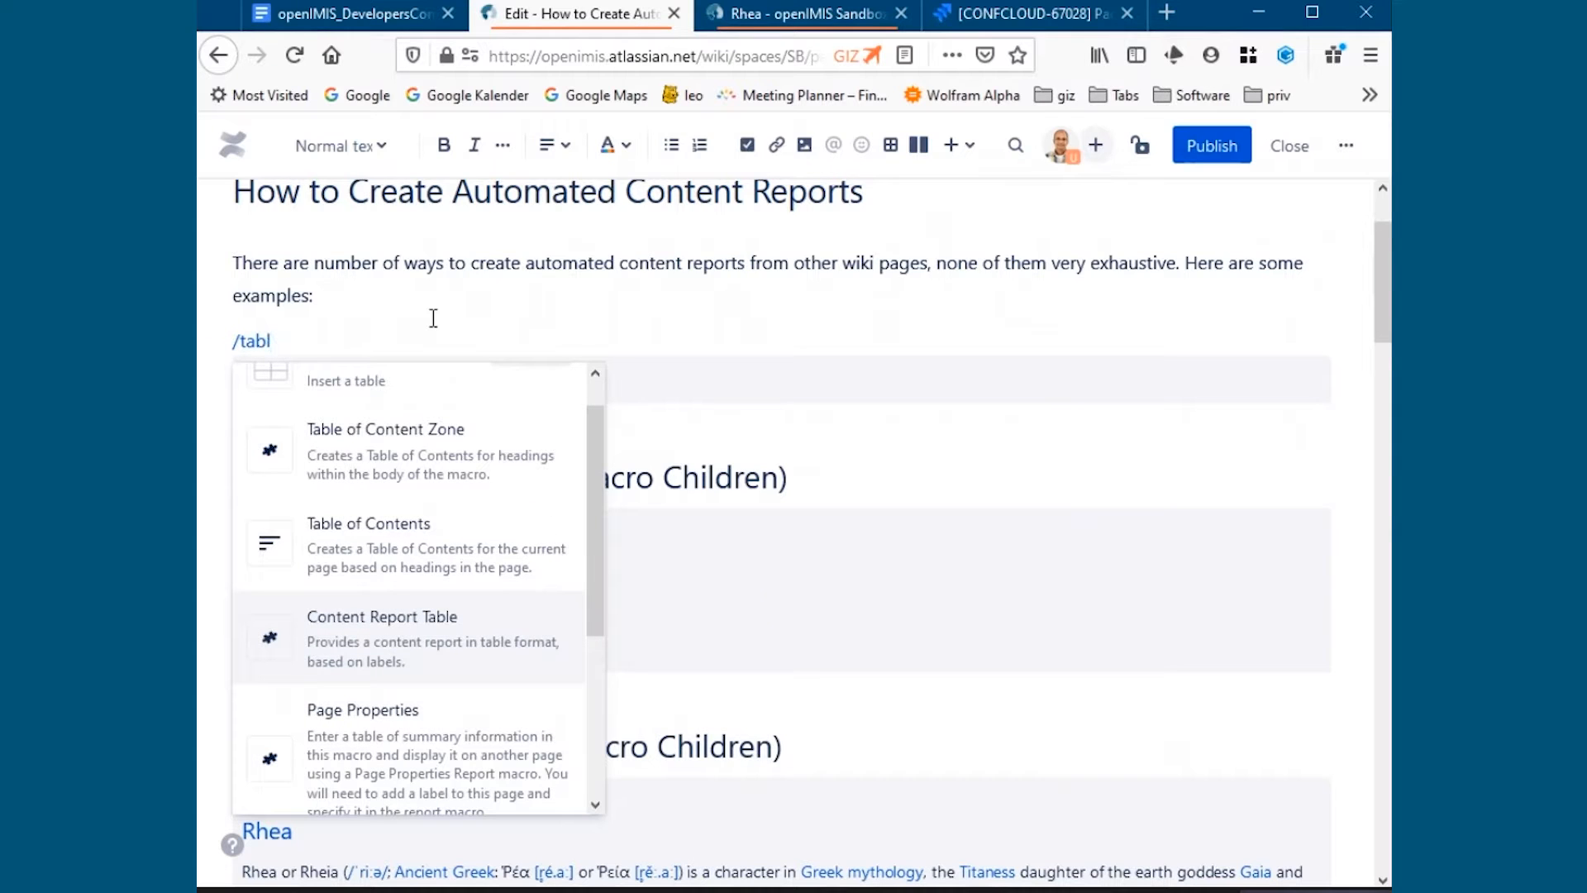
key(Up)
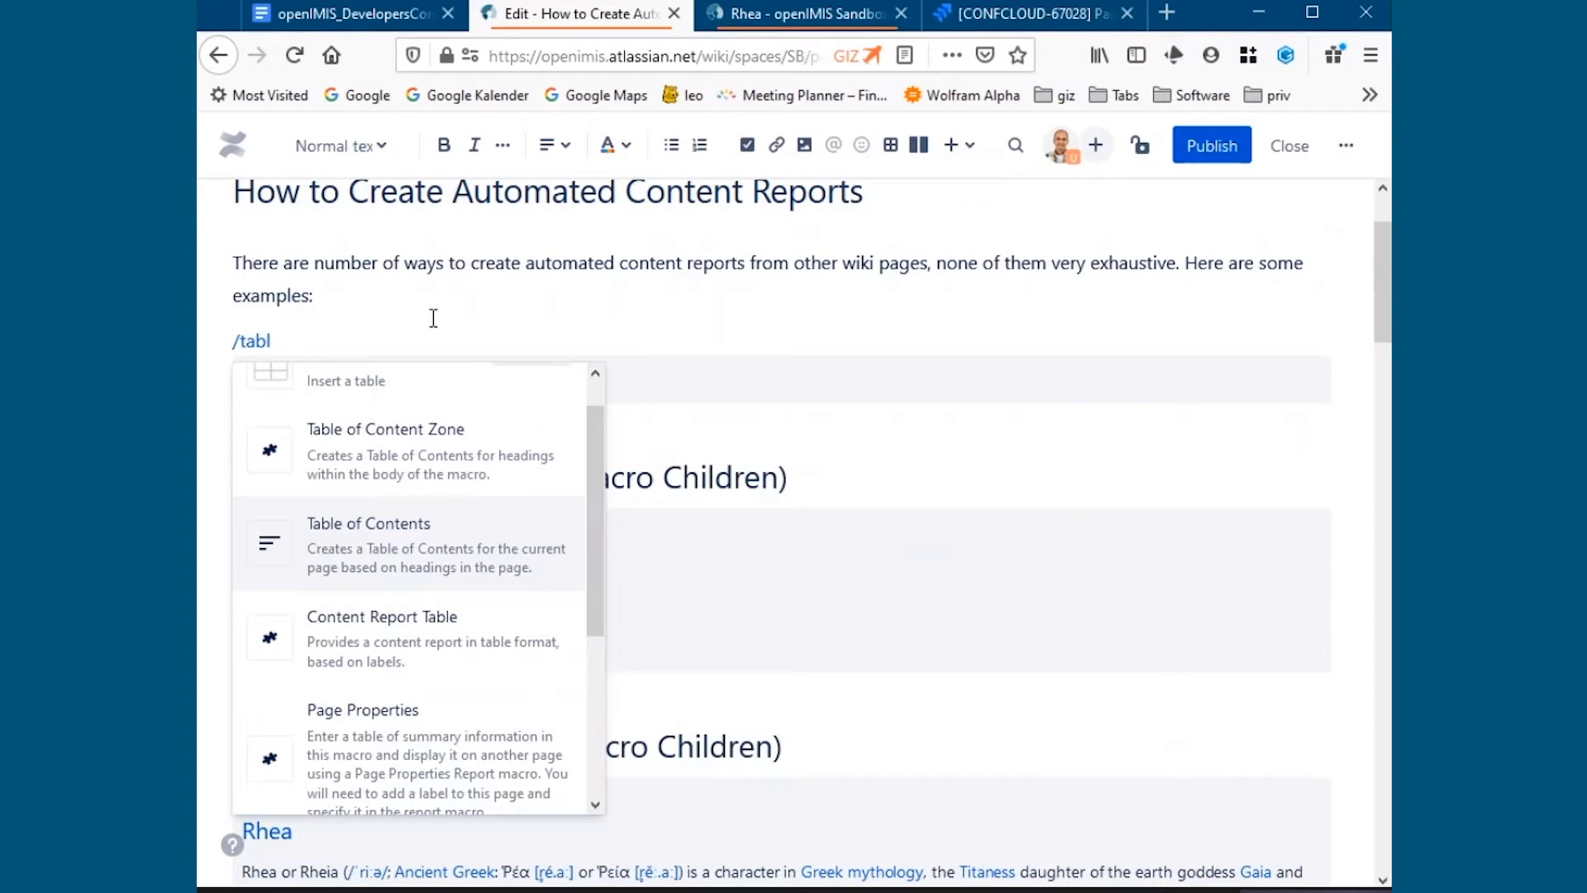
key(Escape)
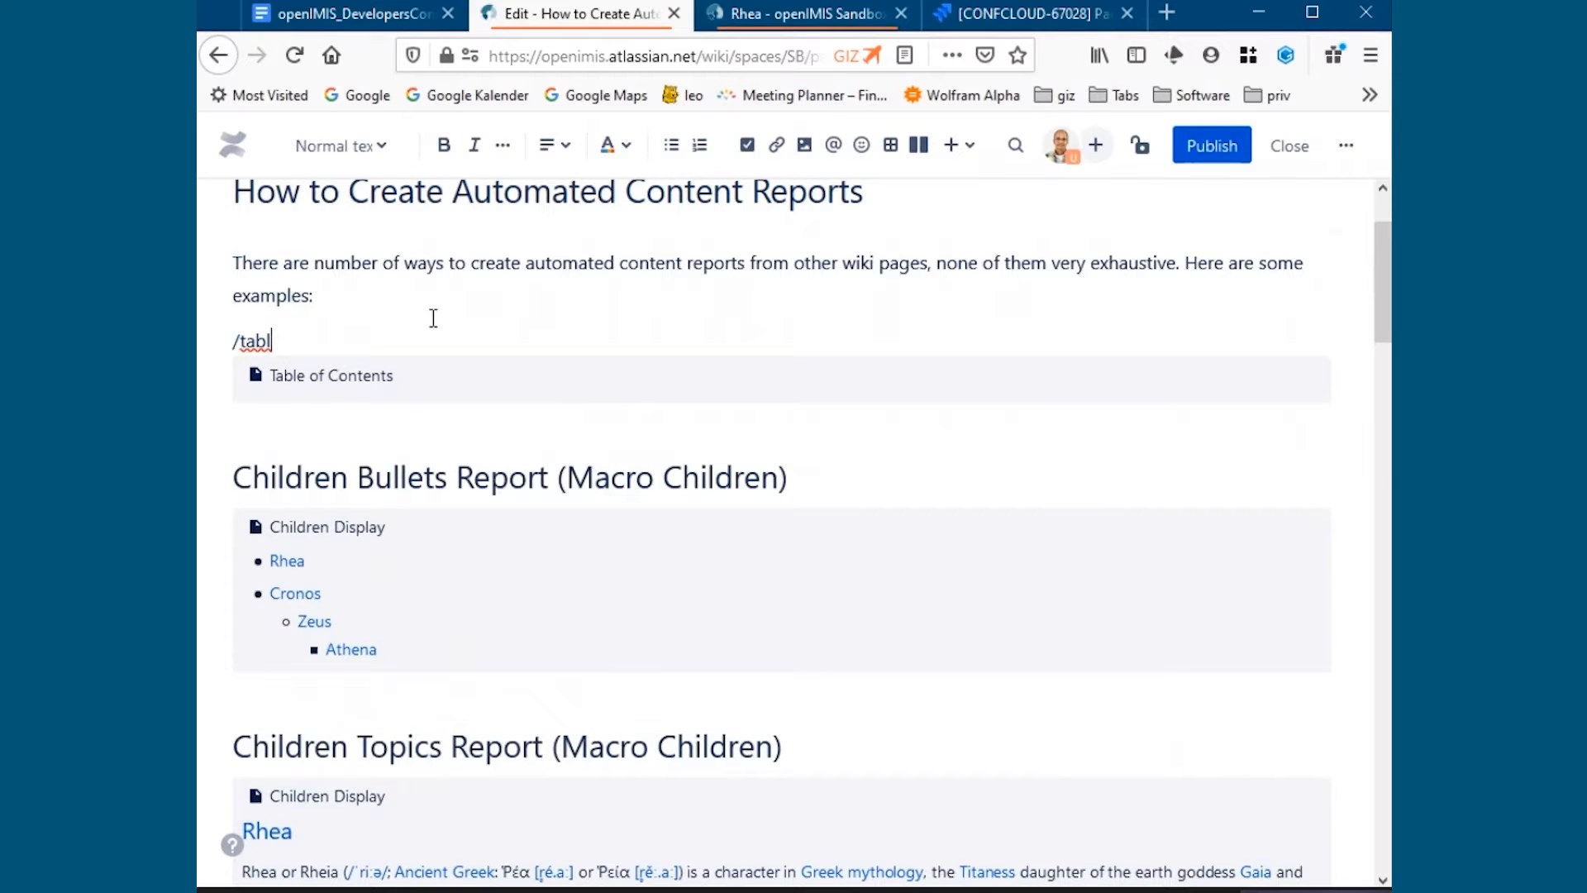
key(BackSpace)
key(BackSpace)
key(BackSpace)
key(BackSpace)
key(BackSpace)
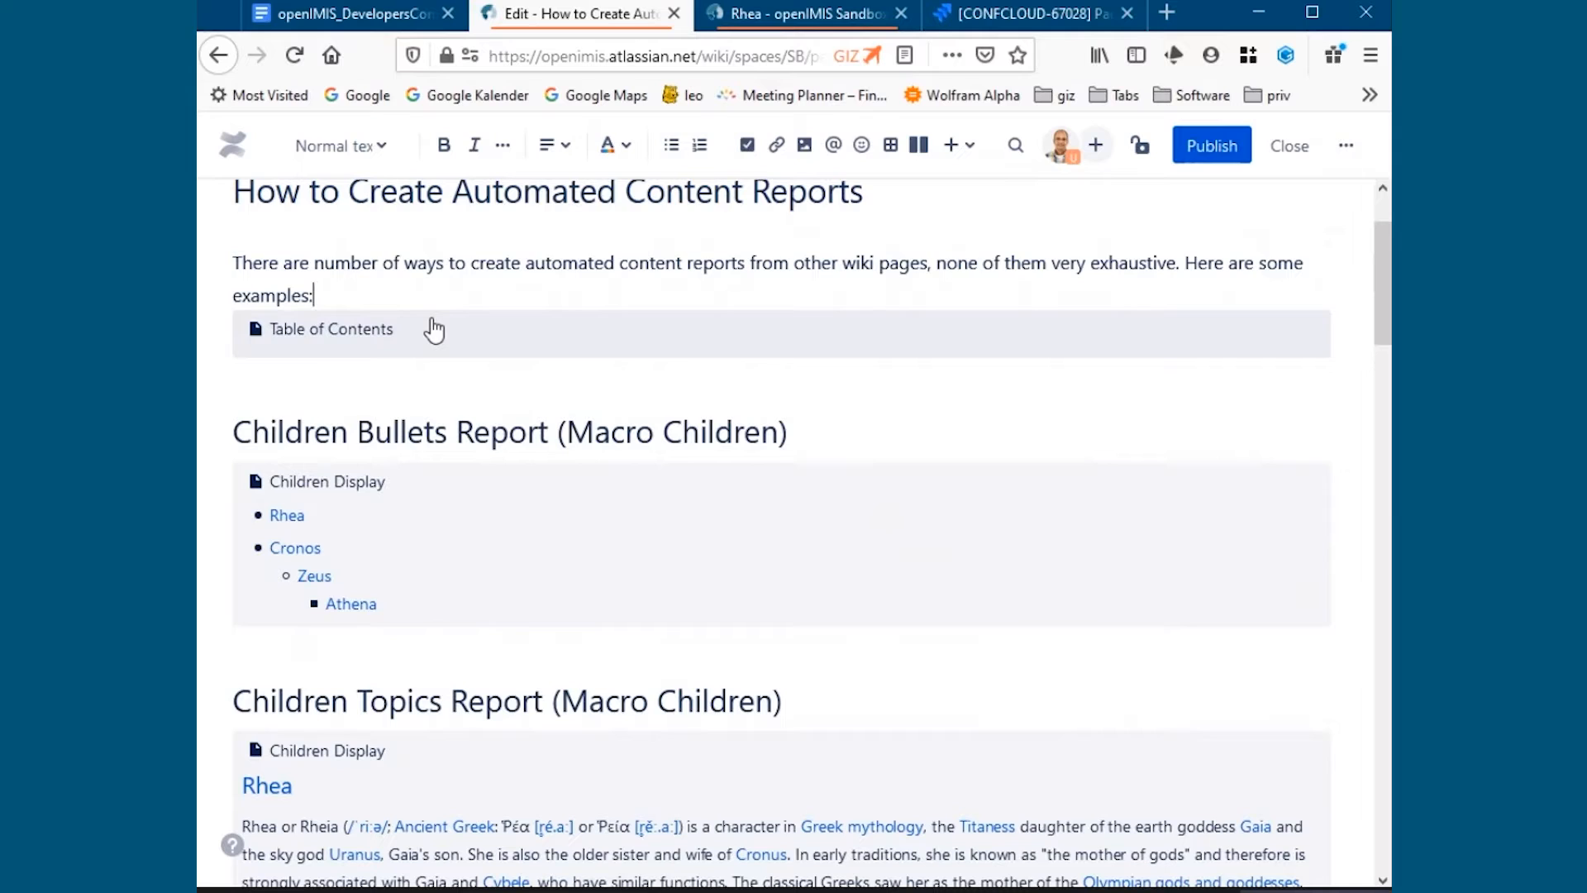
Examine the settings and preview of the existing Table of Contents macro, then close them without saving.
click(434, 332)
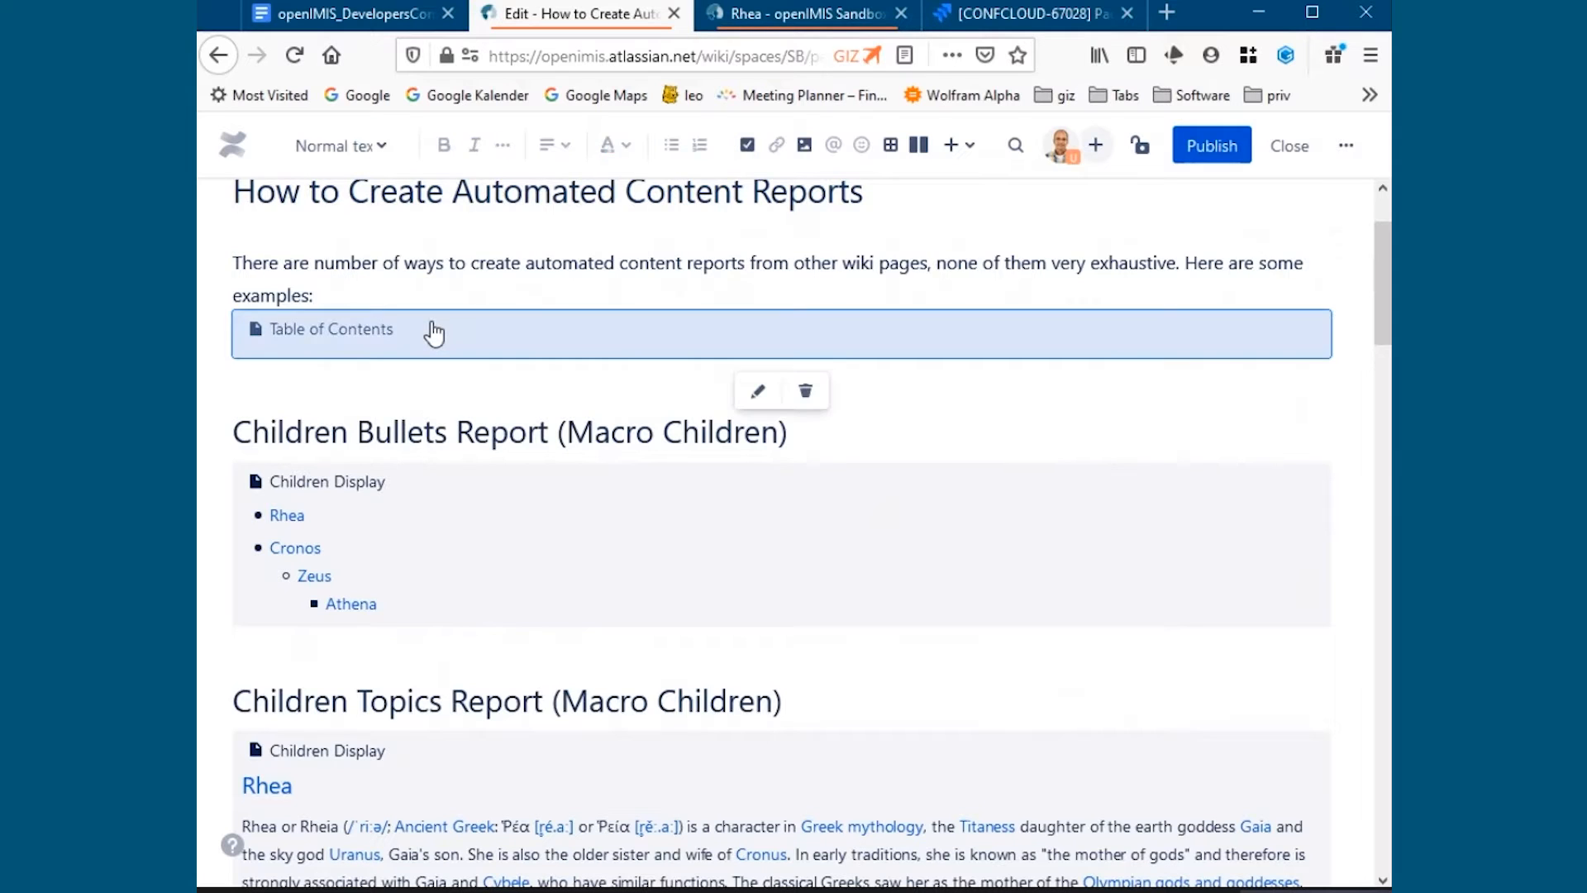
click(758, 392)
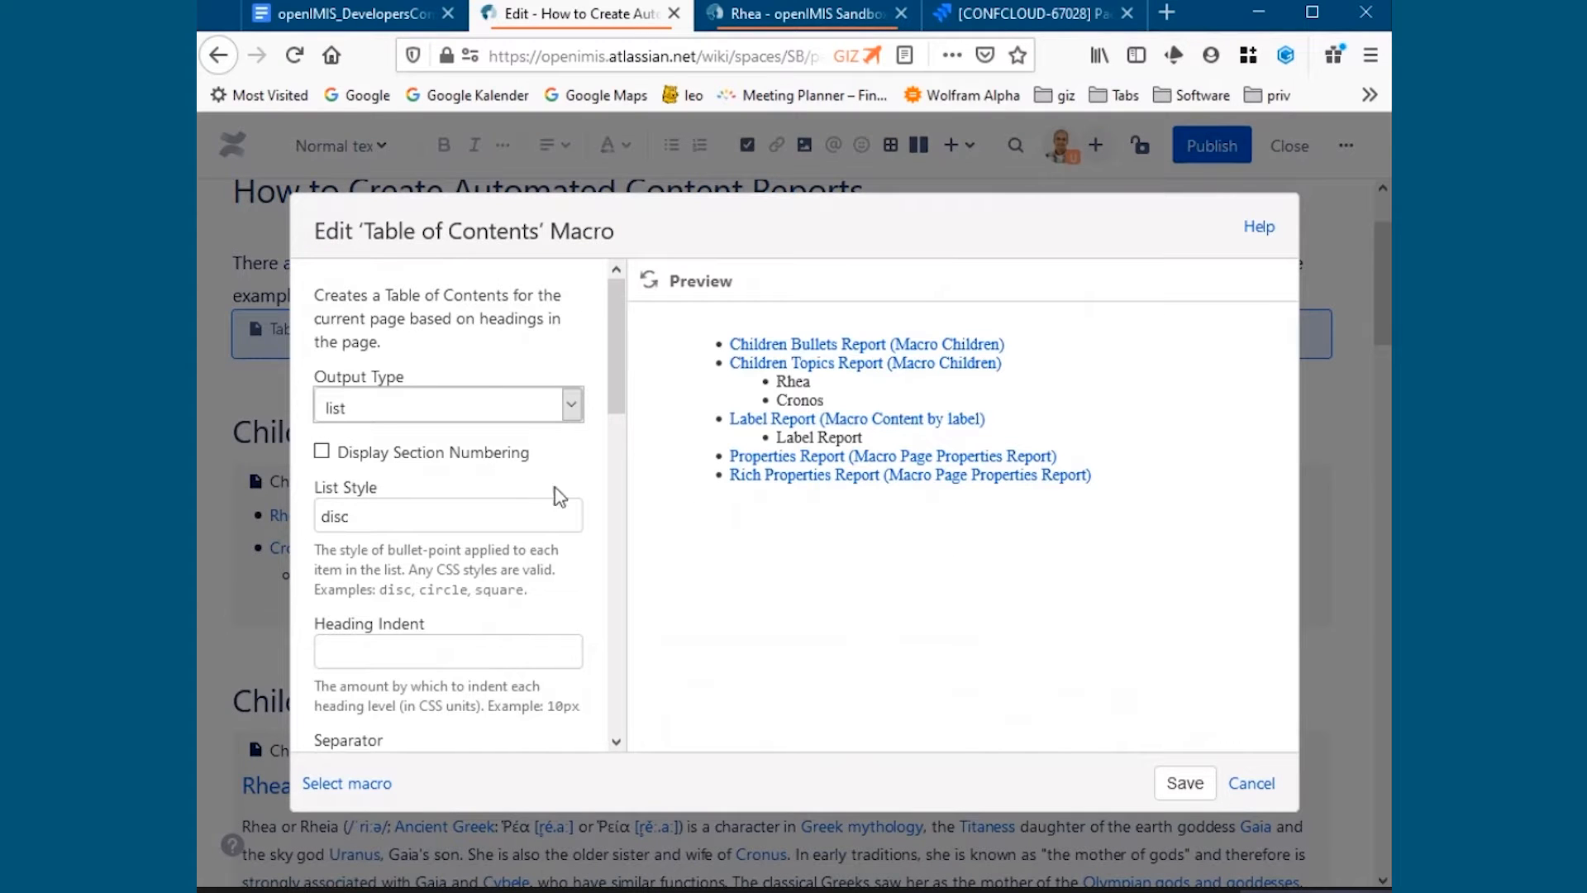
click(1252, 784)
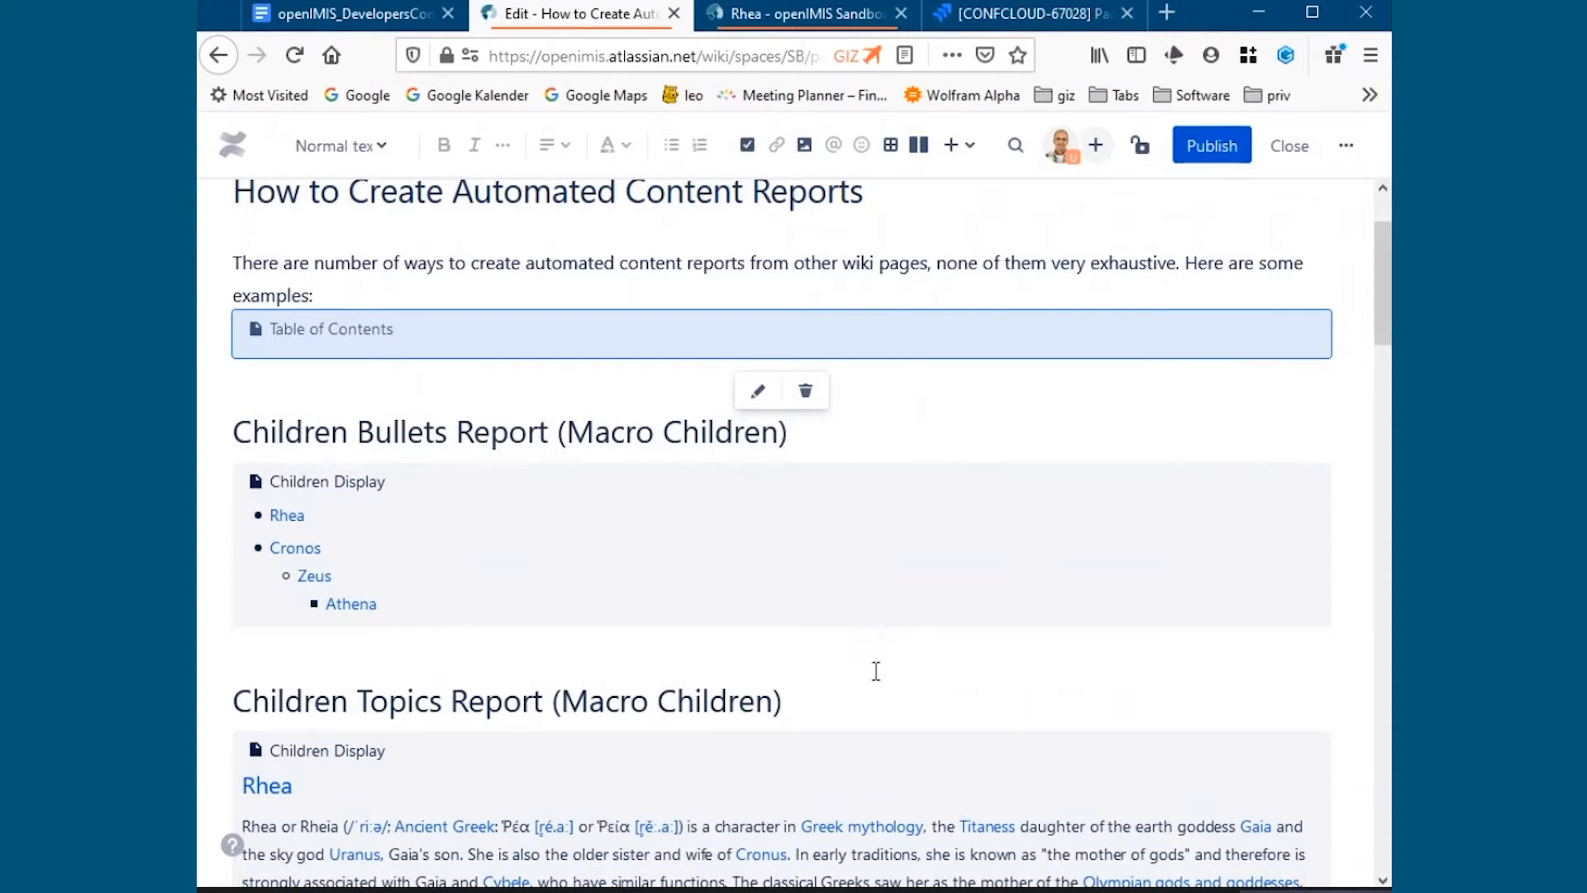
Open the Children Display macro settings under Children Bullets Report and compare the preview with Show Descendants turned off and on again.
scroll(876, 671, down, 2)
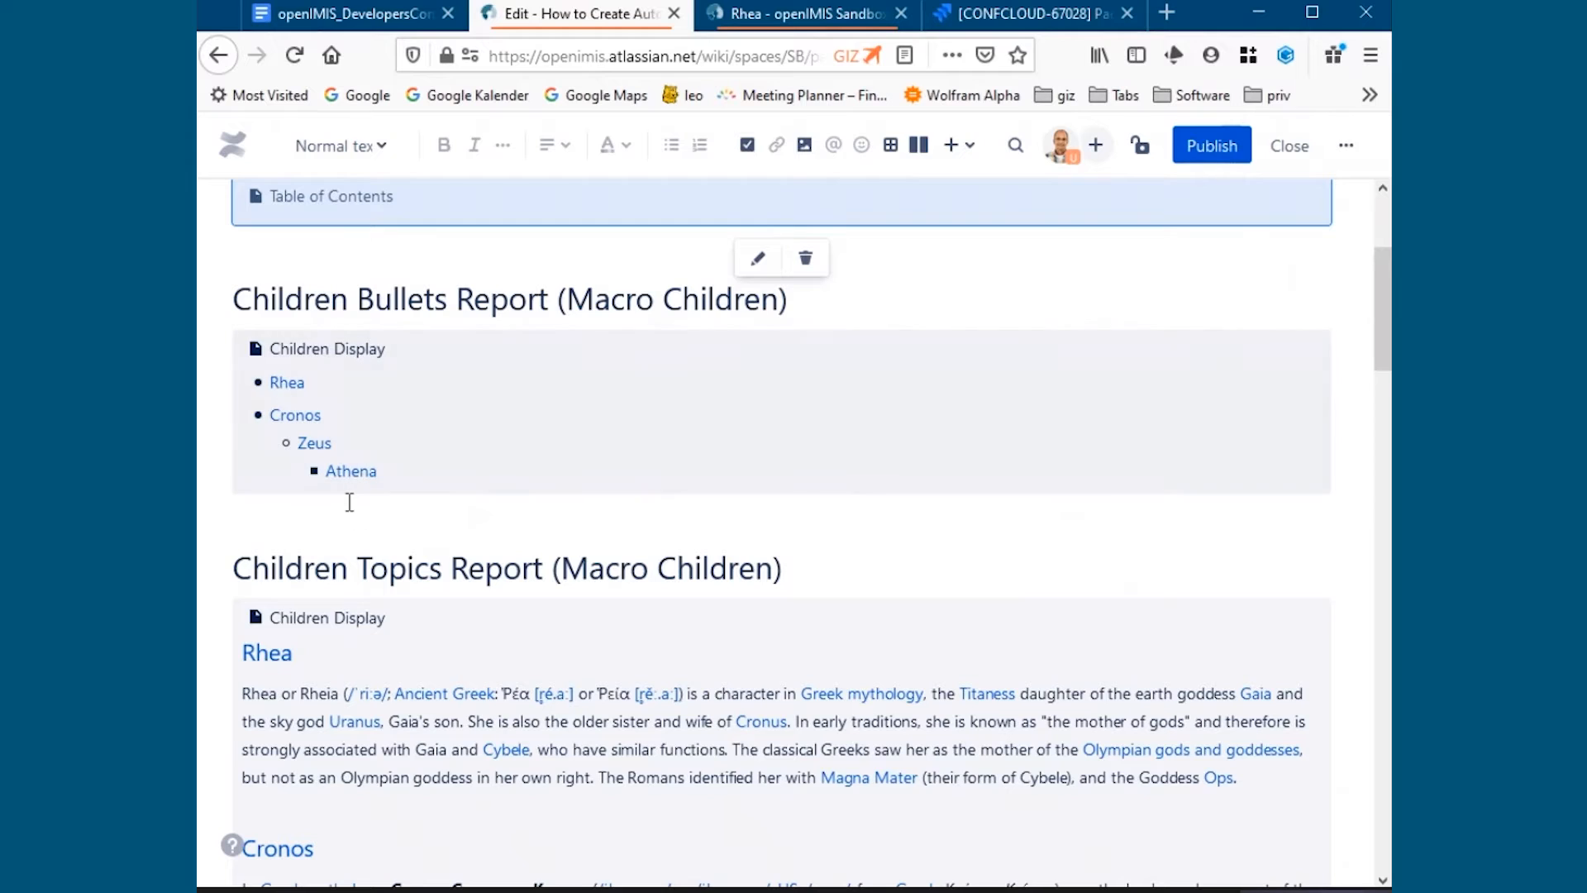
click(737, 411)
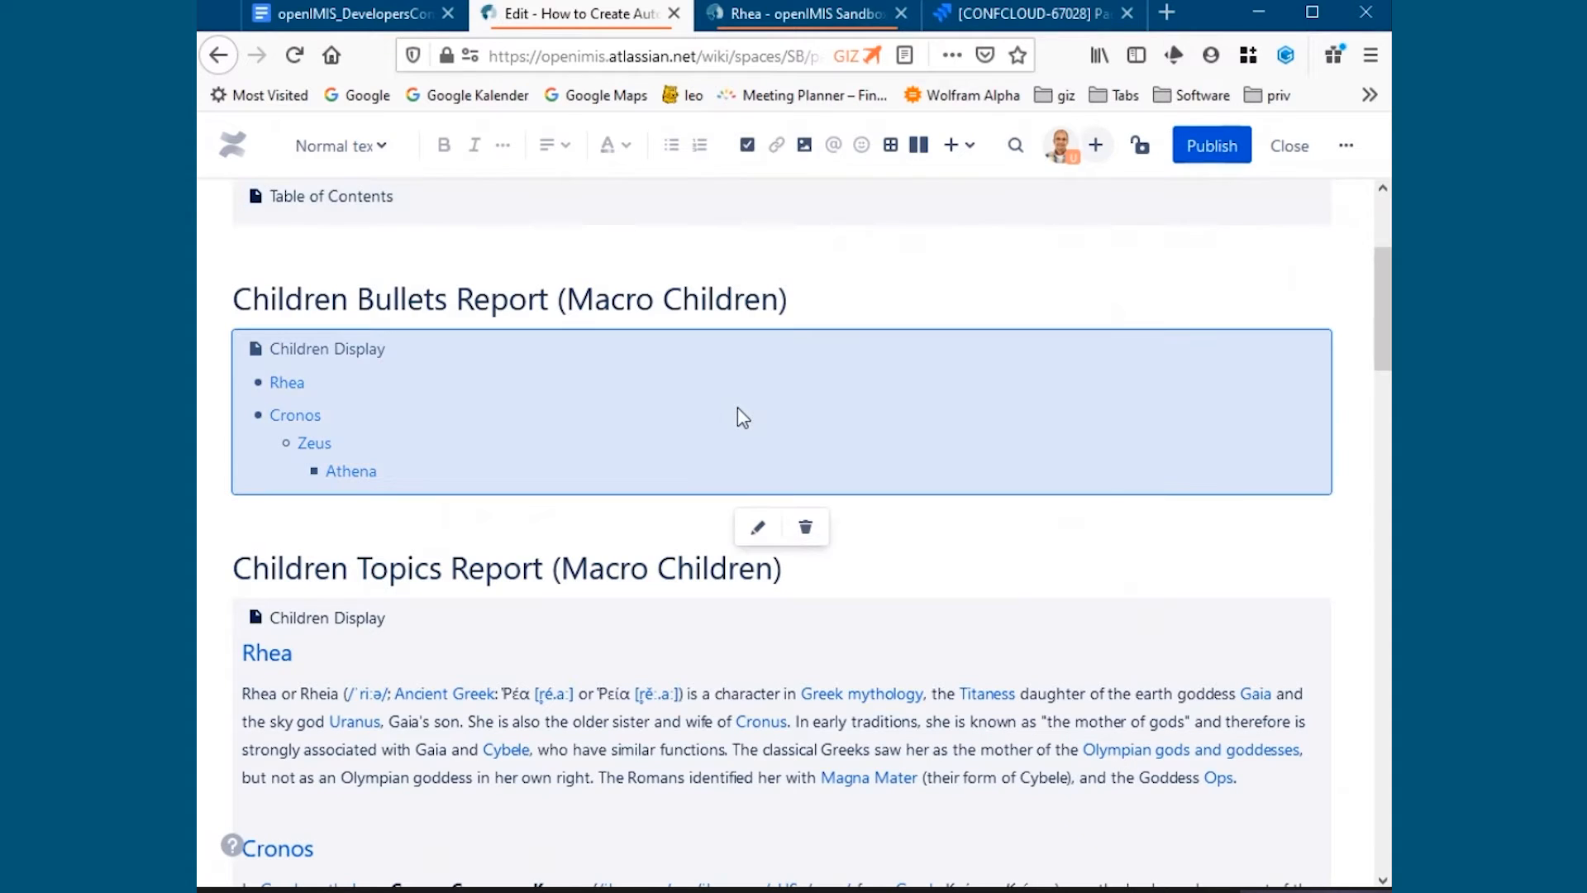
click(756, 529)
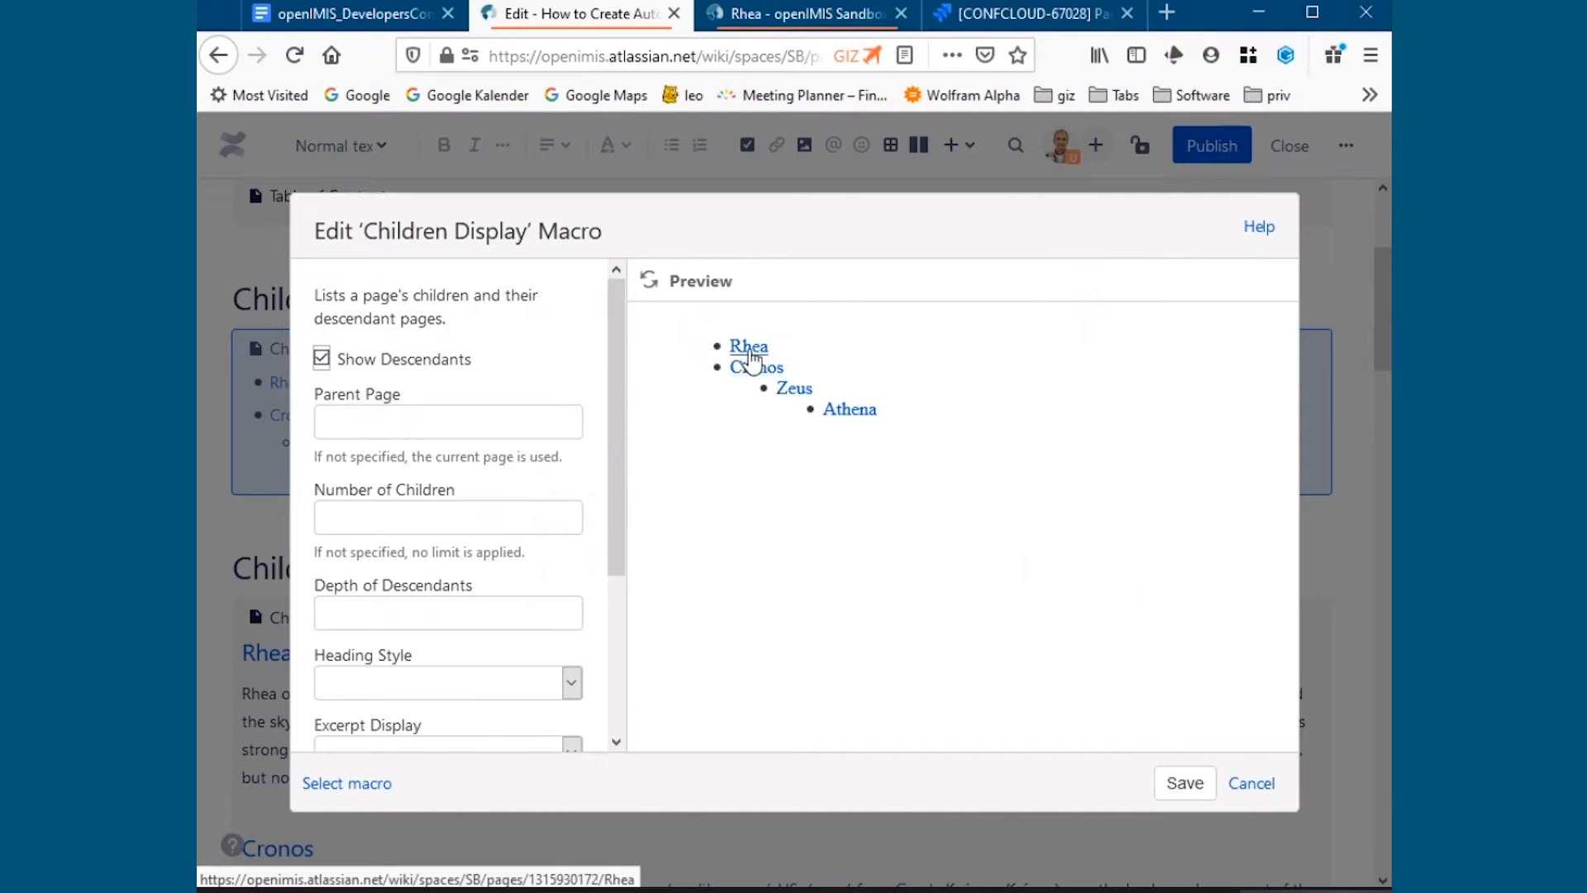
click(324, 361)
click(648, 281)
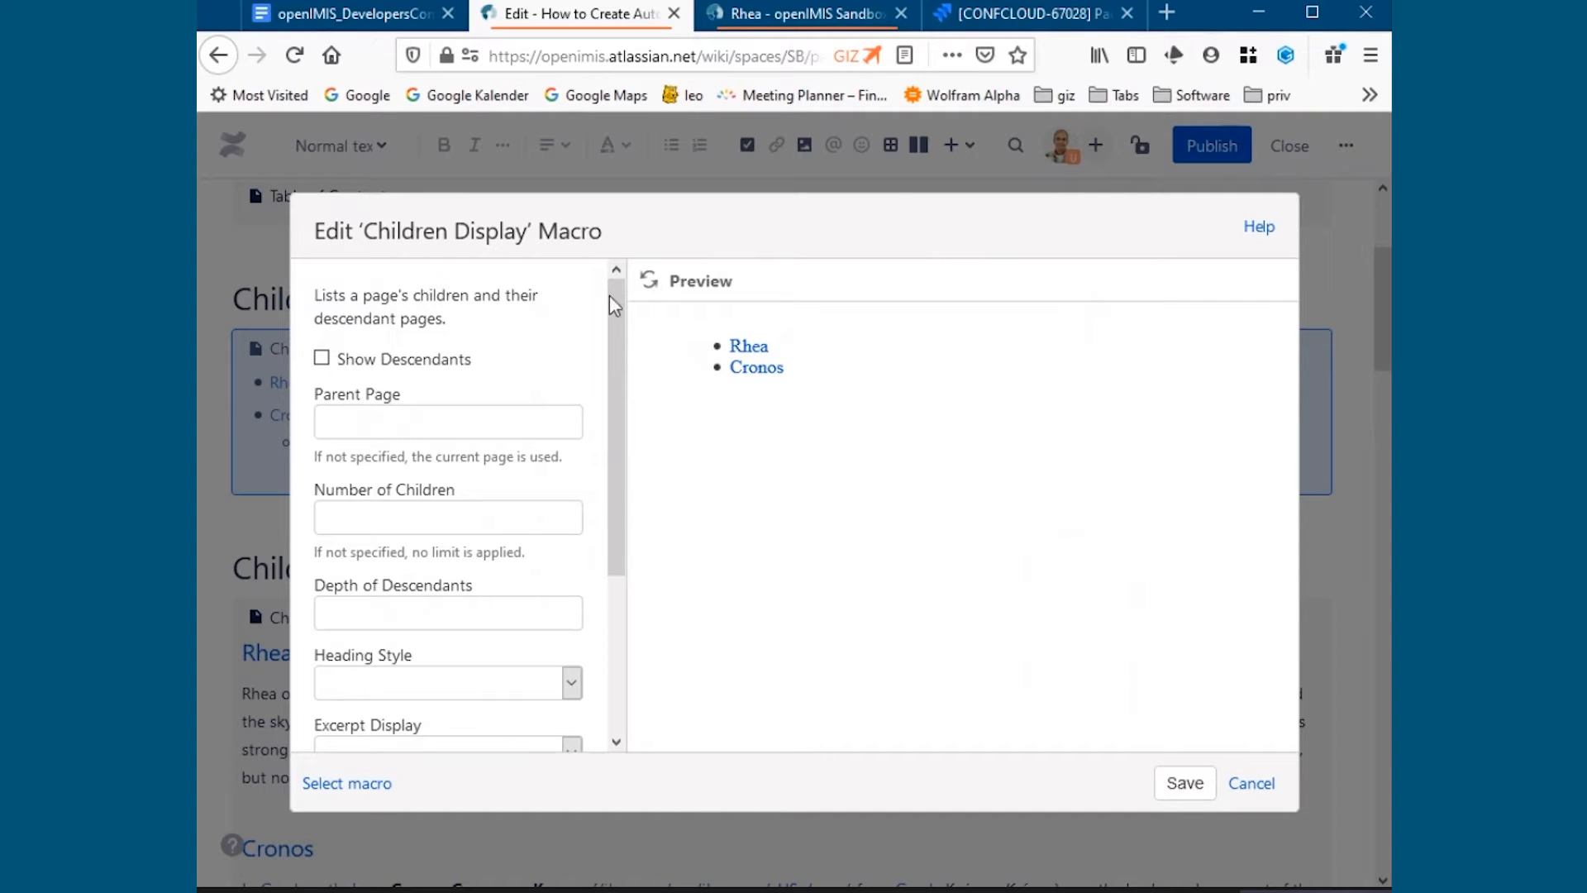
click(322, 358)
click(648, 281)
Preview the bullets report with heading style h1, clear the heading style, refresh the preview and close the macro settings without saving.
drag(619, 500, 618, 626)
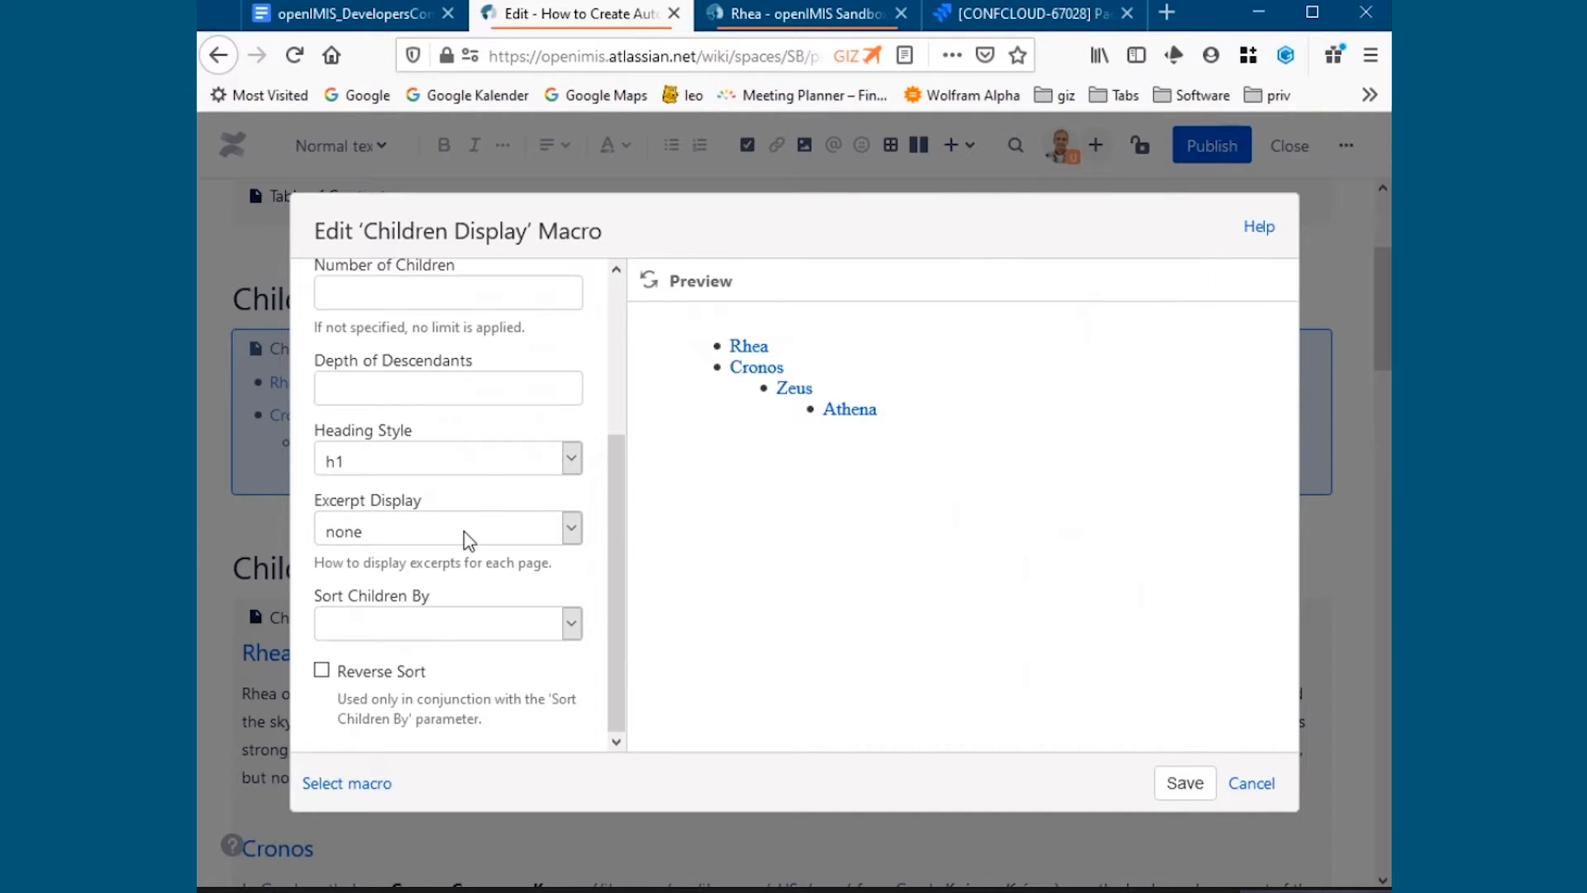
click(651, 281)
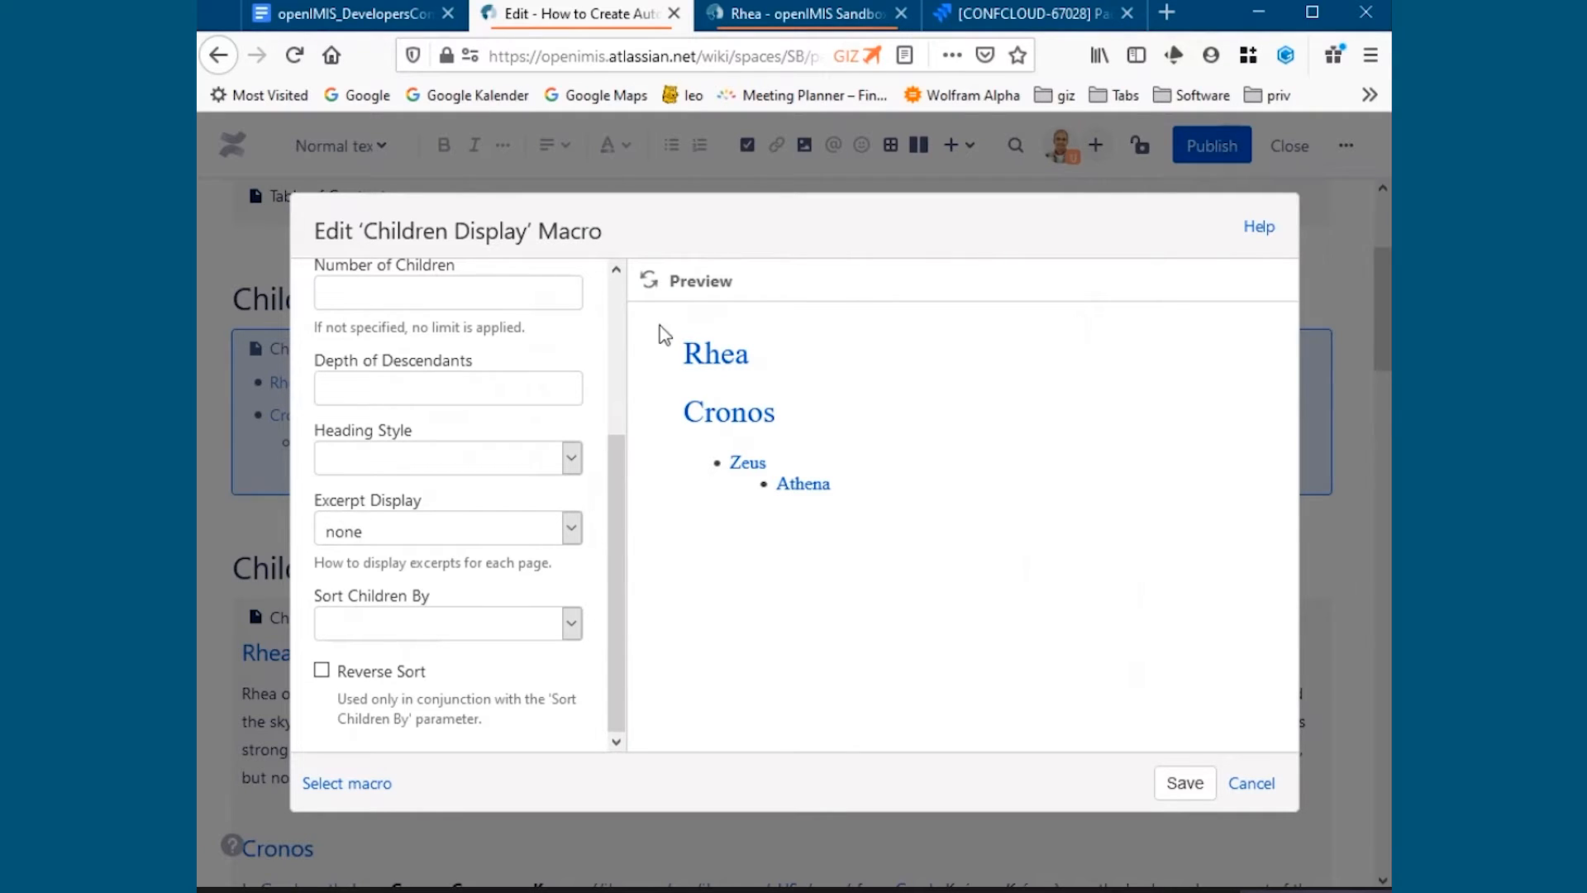
click(648, 281)
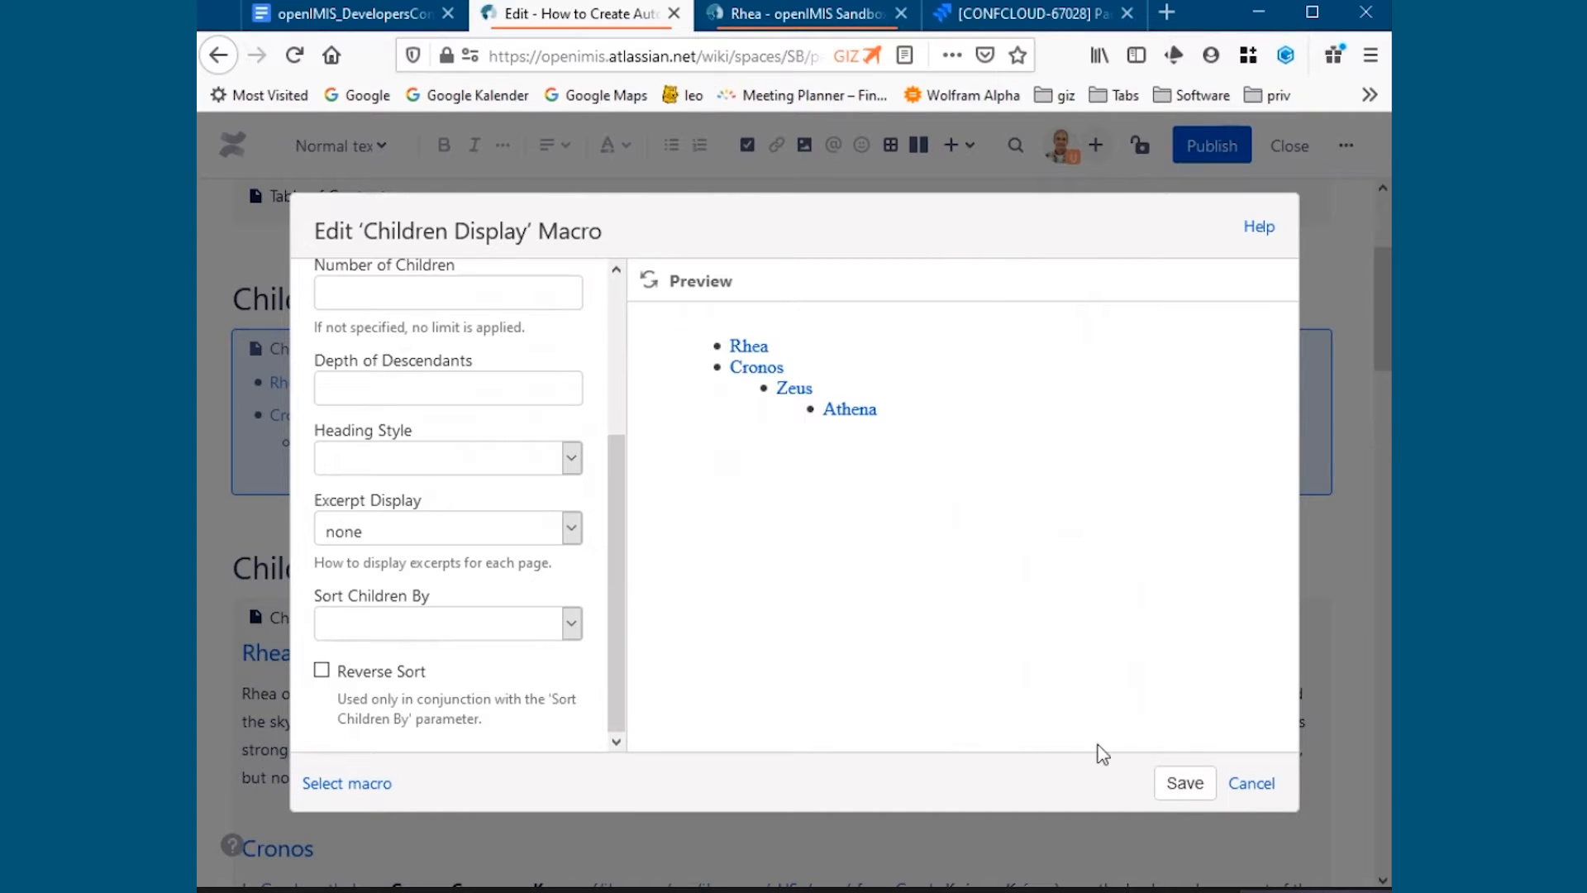
click(1251, 785)
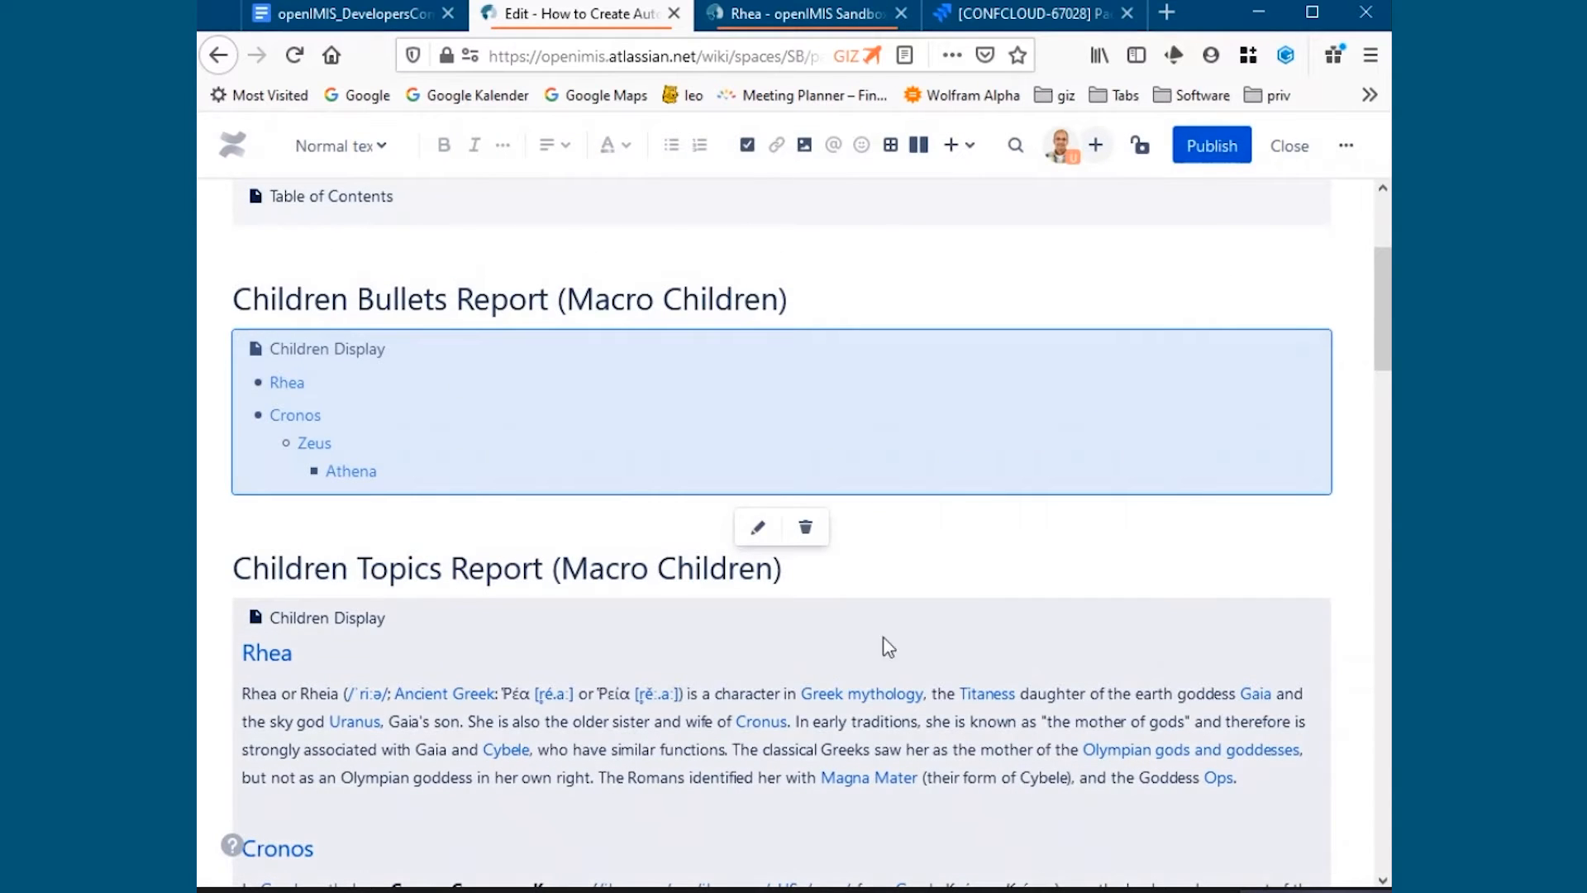
Open the Children Display macro settings under Children Topics Report and examine its heading style, excerpt display and preview.
scroll(984, 616, down, 3)
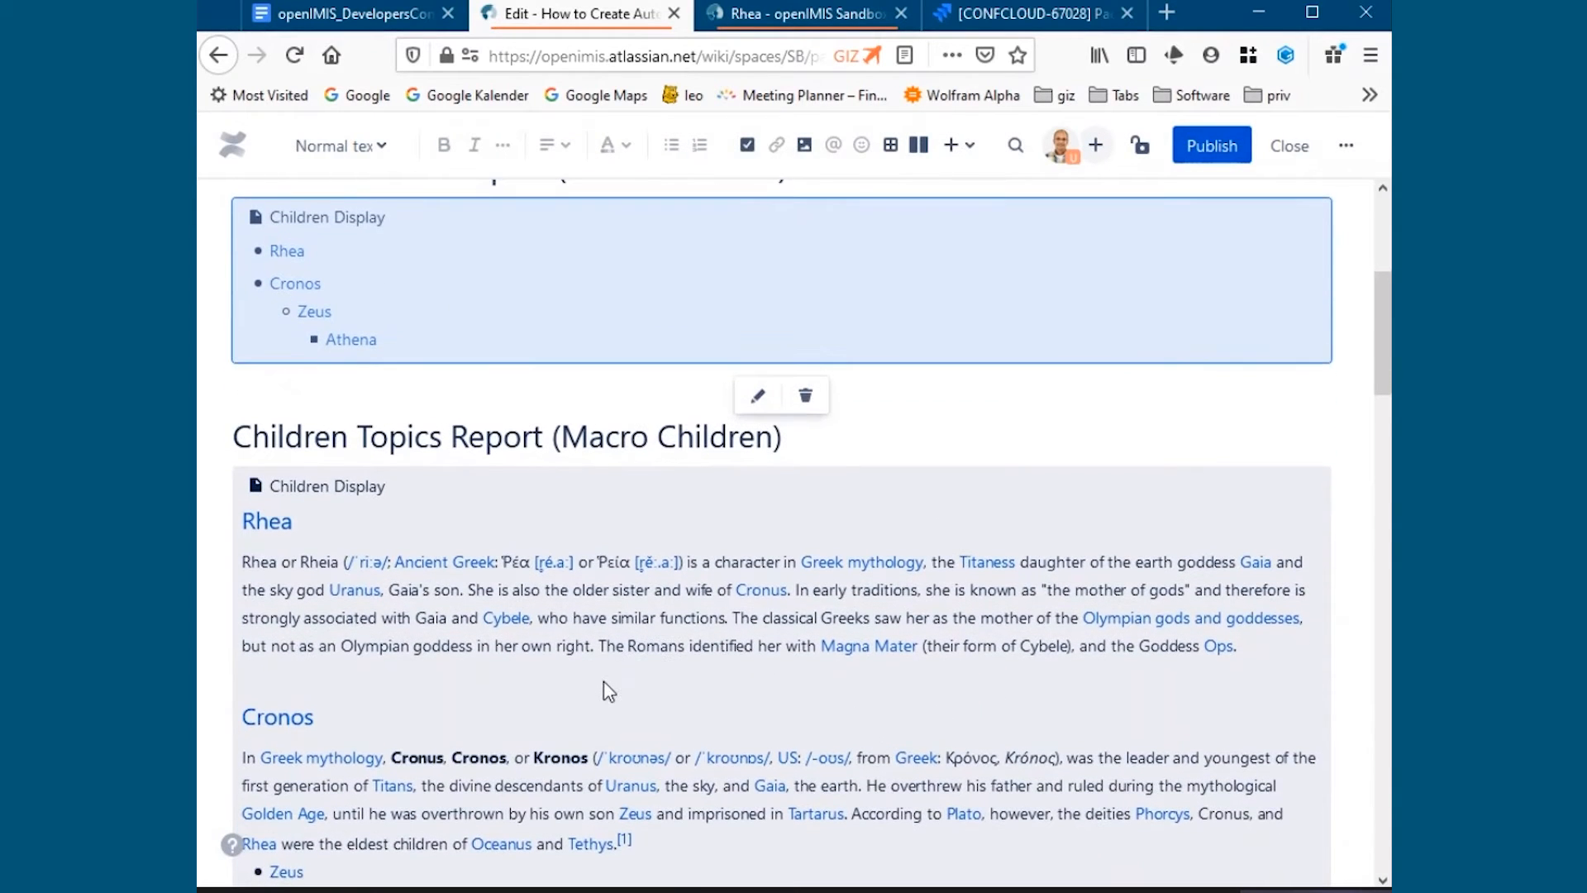
click(605, 686)
scroll(827, 695, down, 4)
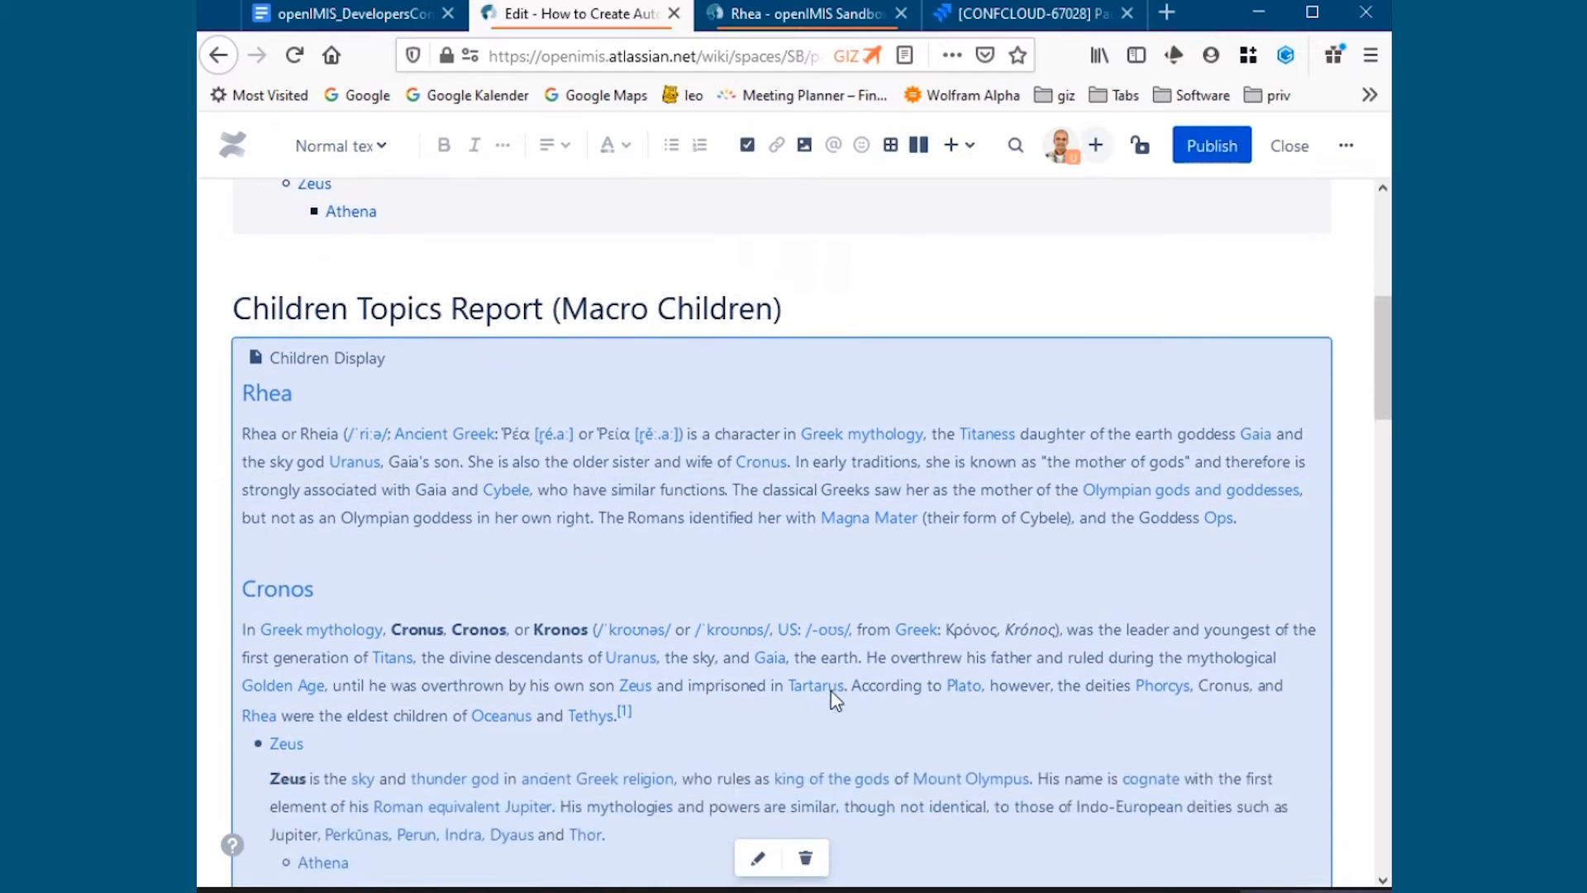
click(755, 859)
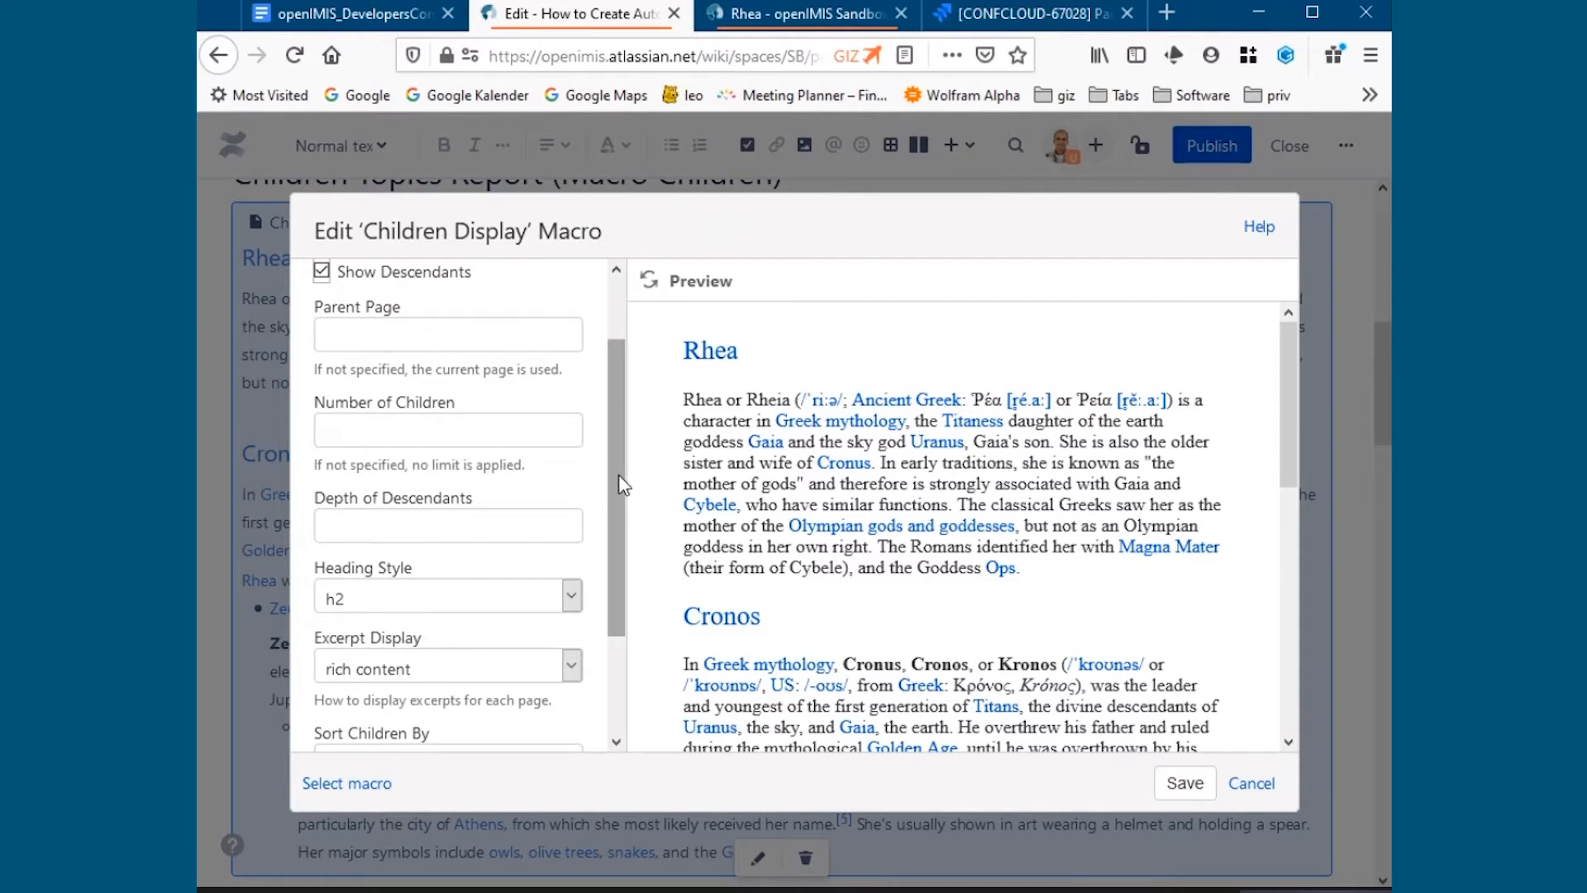
drag(624, 473, 616, 548)
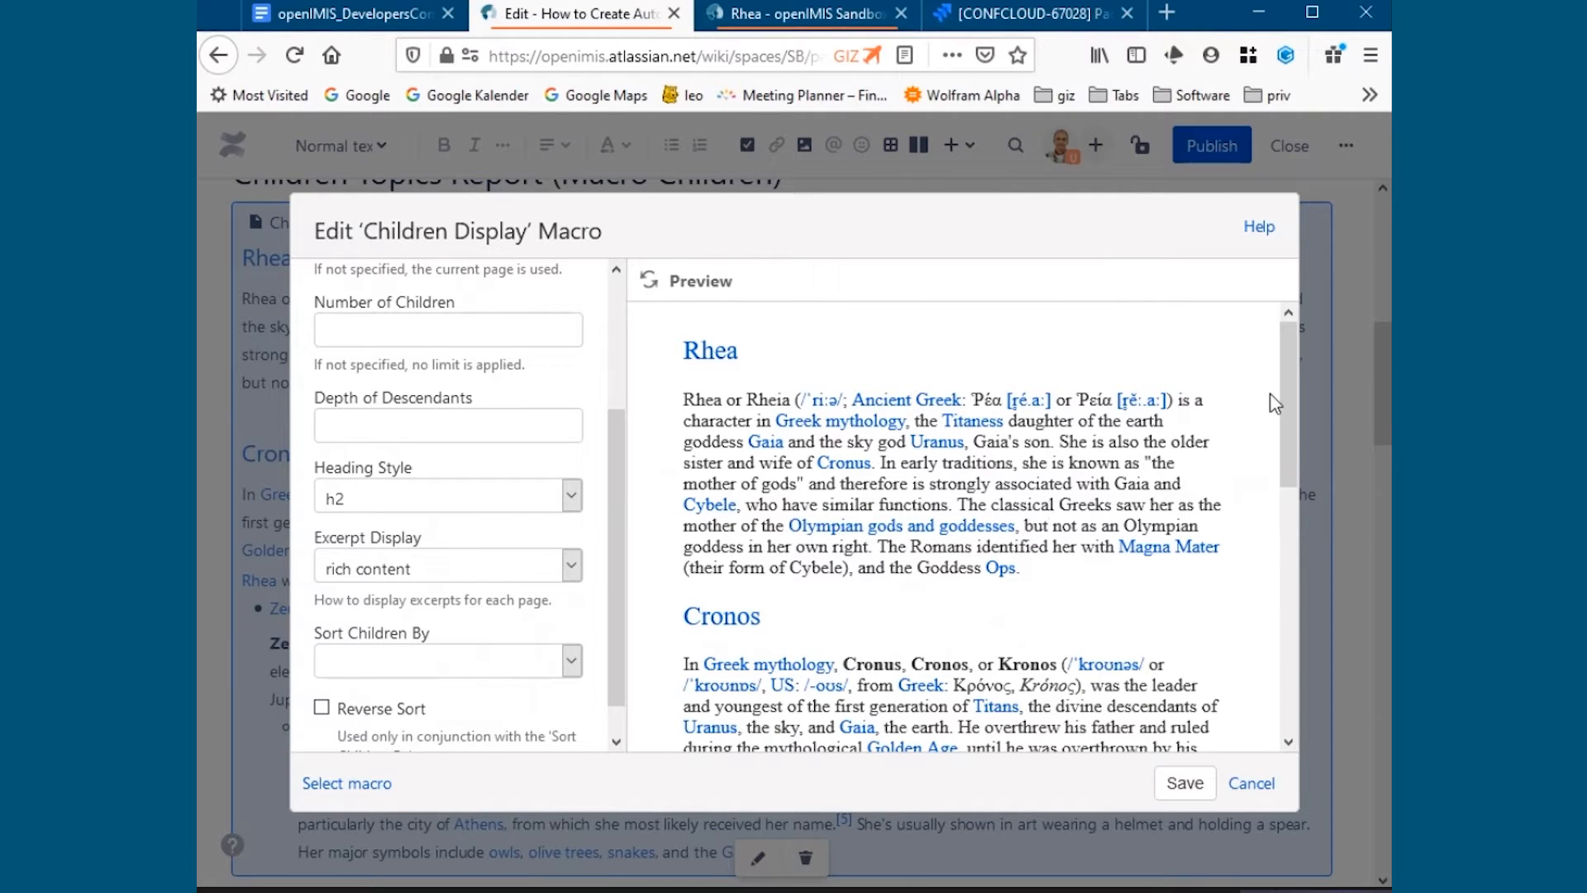
drag(1289, 371, 1285, 341)
Preview the topics report with Excerpt Display set to simple, switch the option back and close the macro settings without saving.
click(494, 643)
click(650, 284)
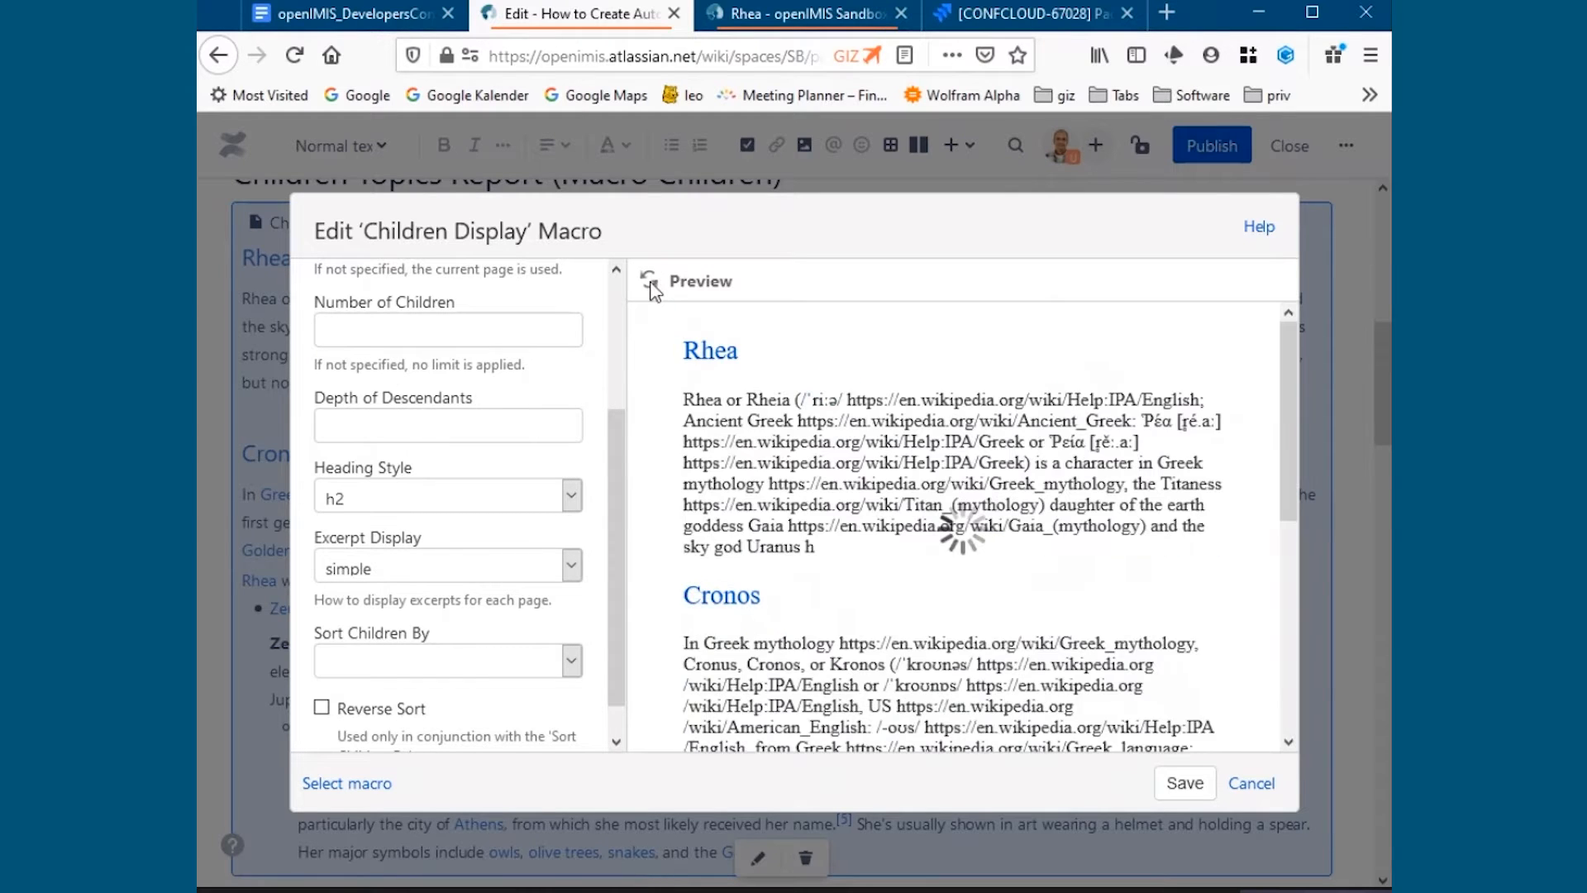
drag(1291, 348, 1275, 479)
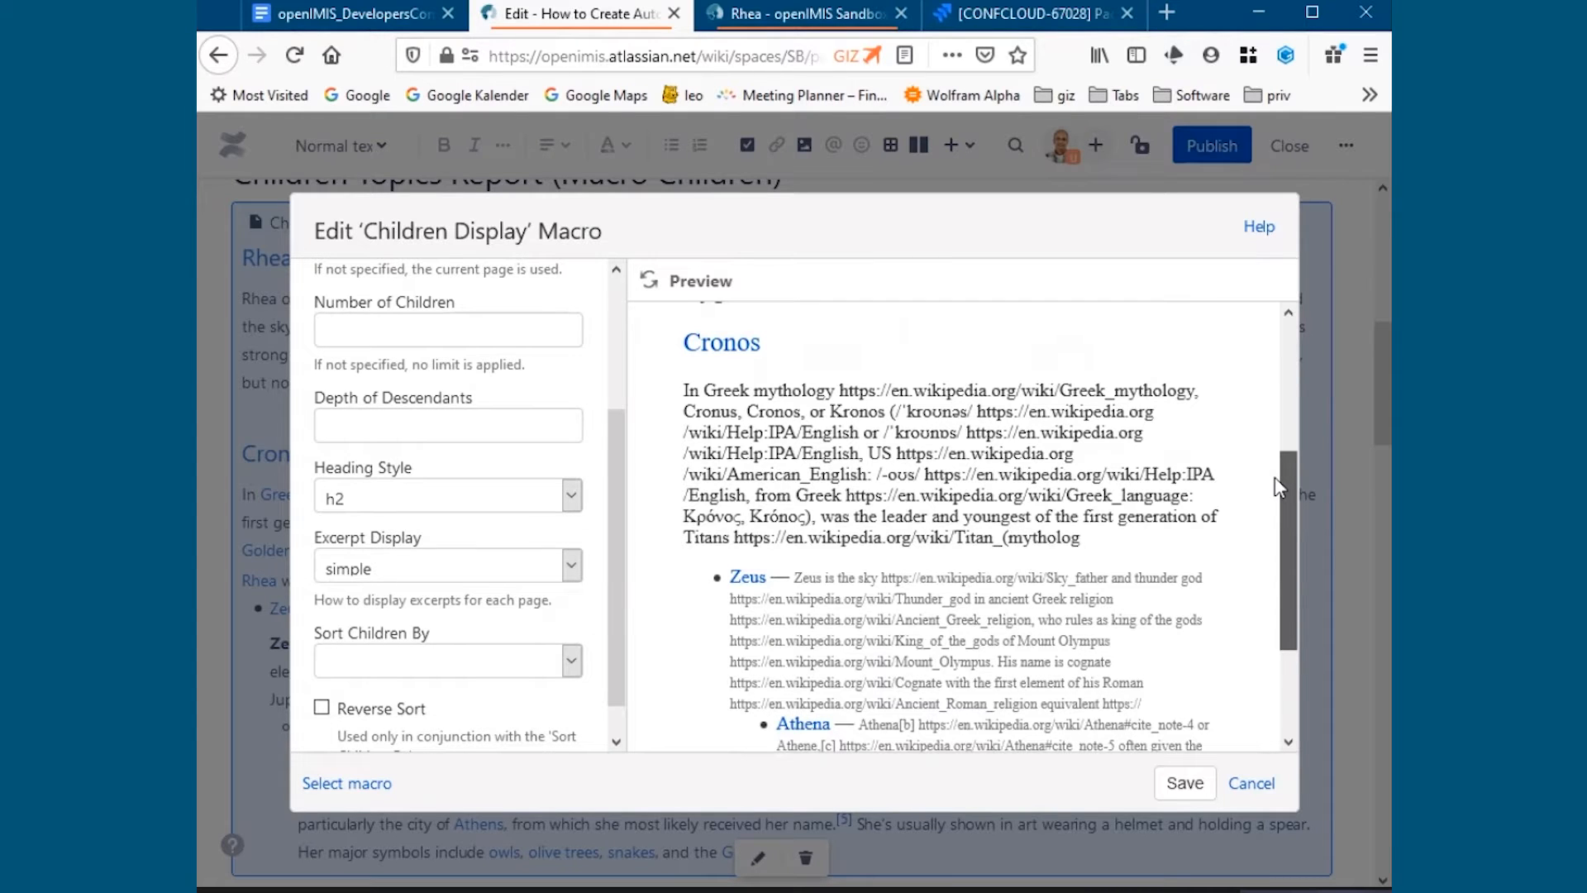
drag(1275, 478, 1282, 363)
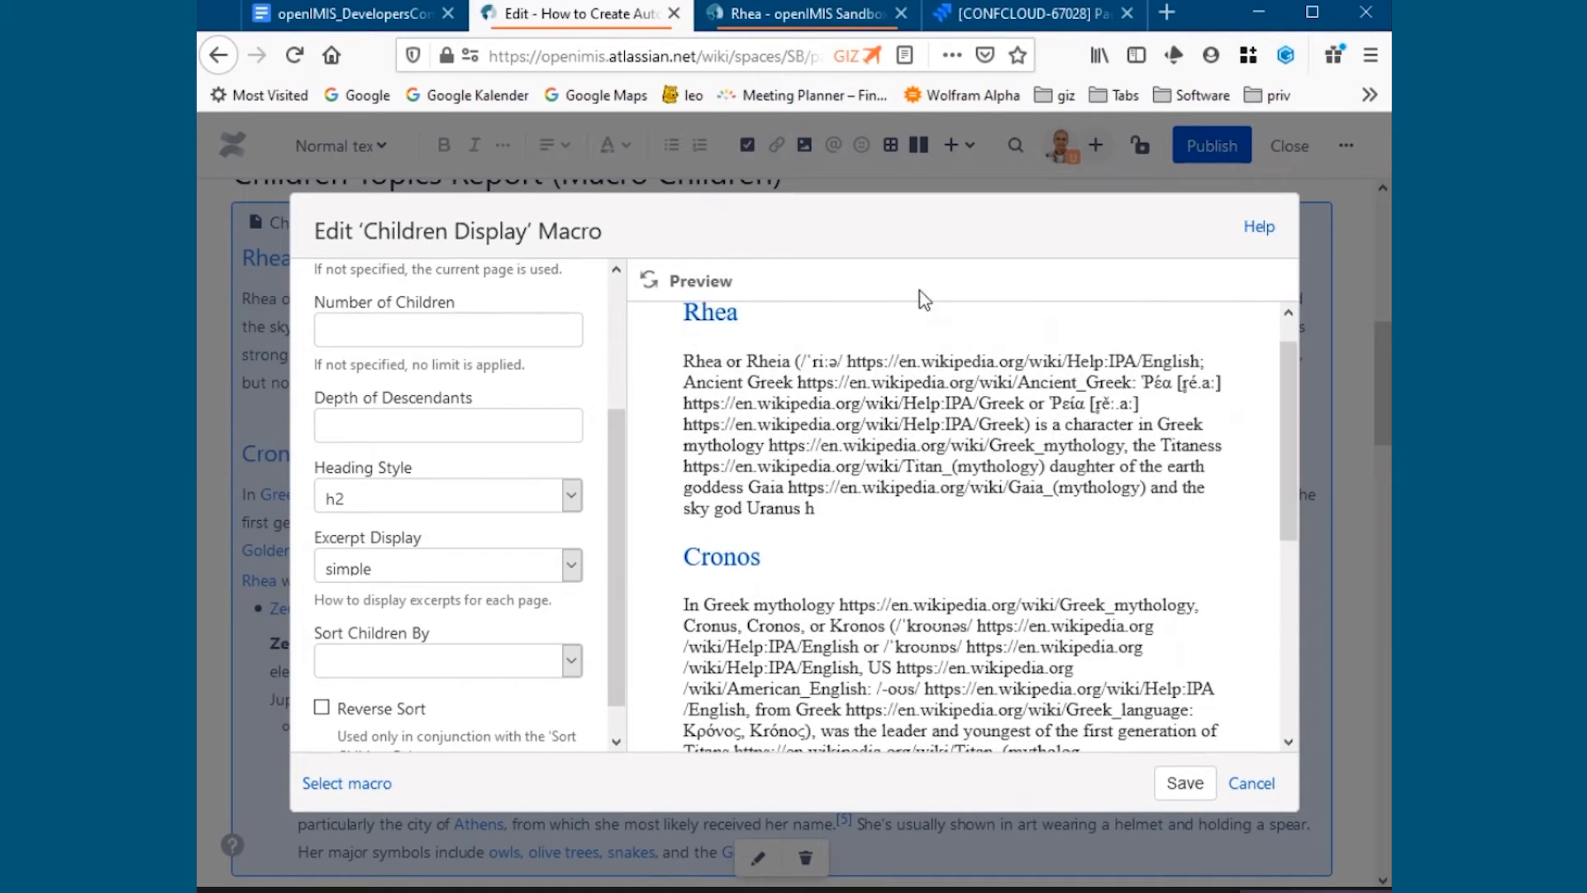
click(572, 569)
click(457, 677)
click(1248, 784)
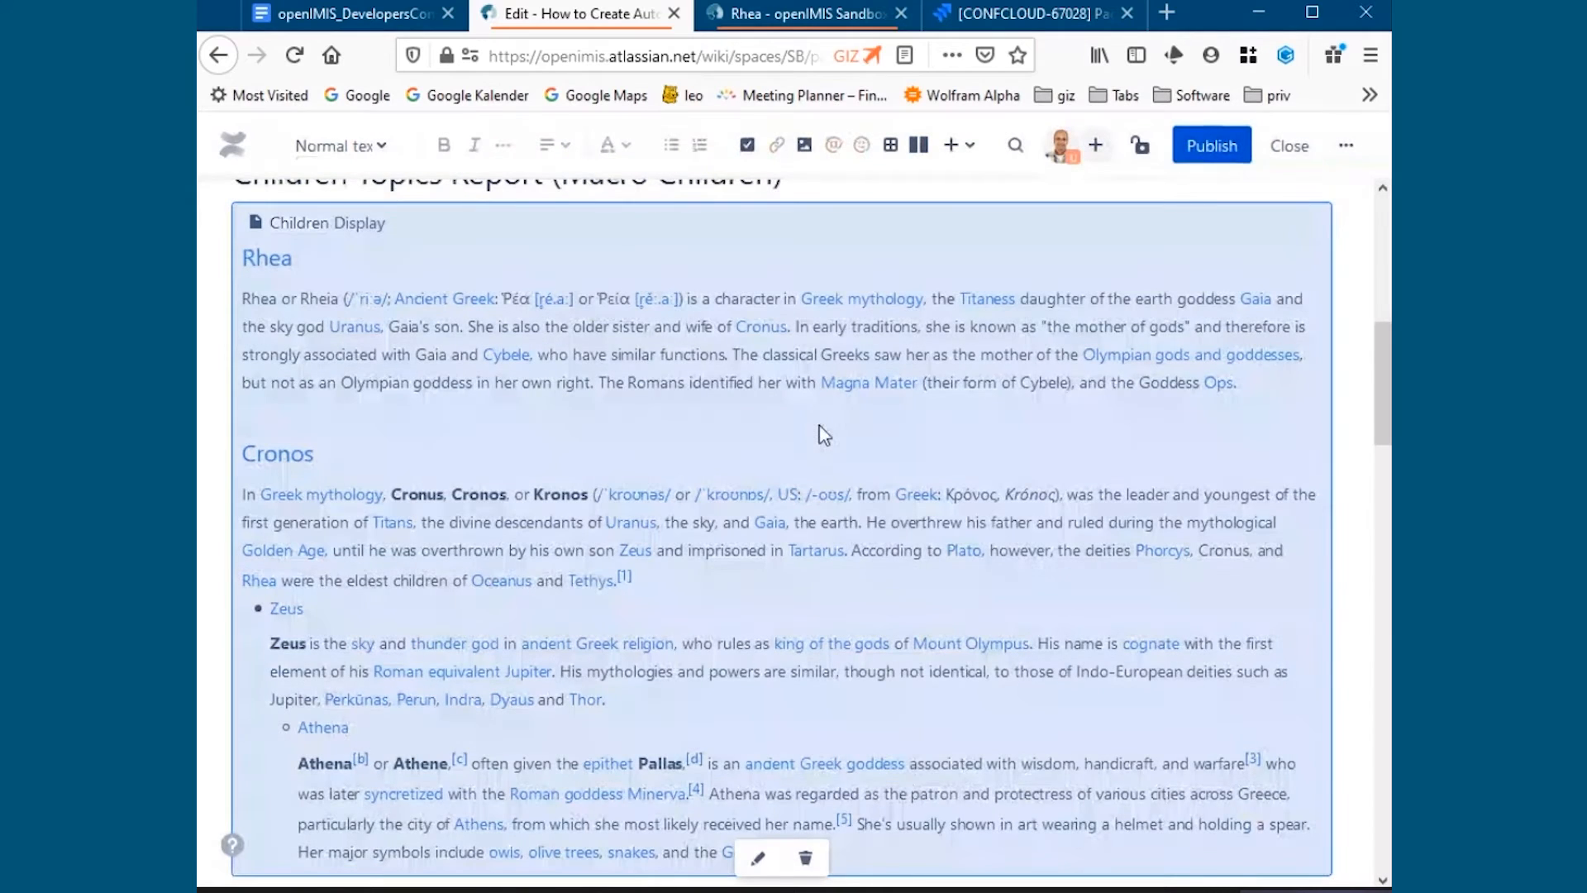
Switch to the Rhea page, hide its page tree and examine the introductory text, the properties table and the page label.
click(794, 25)
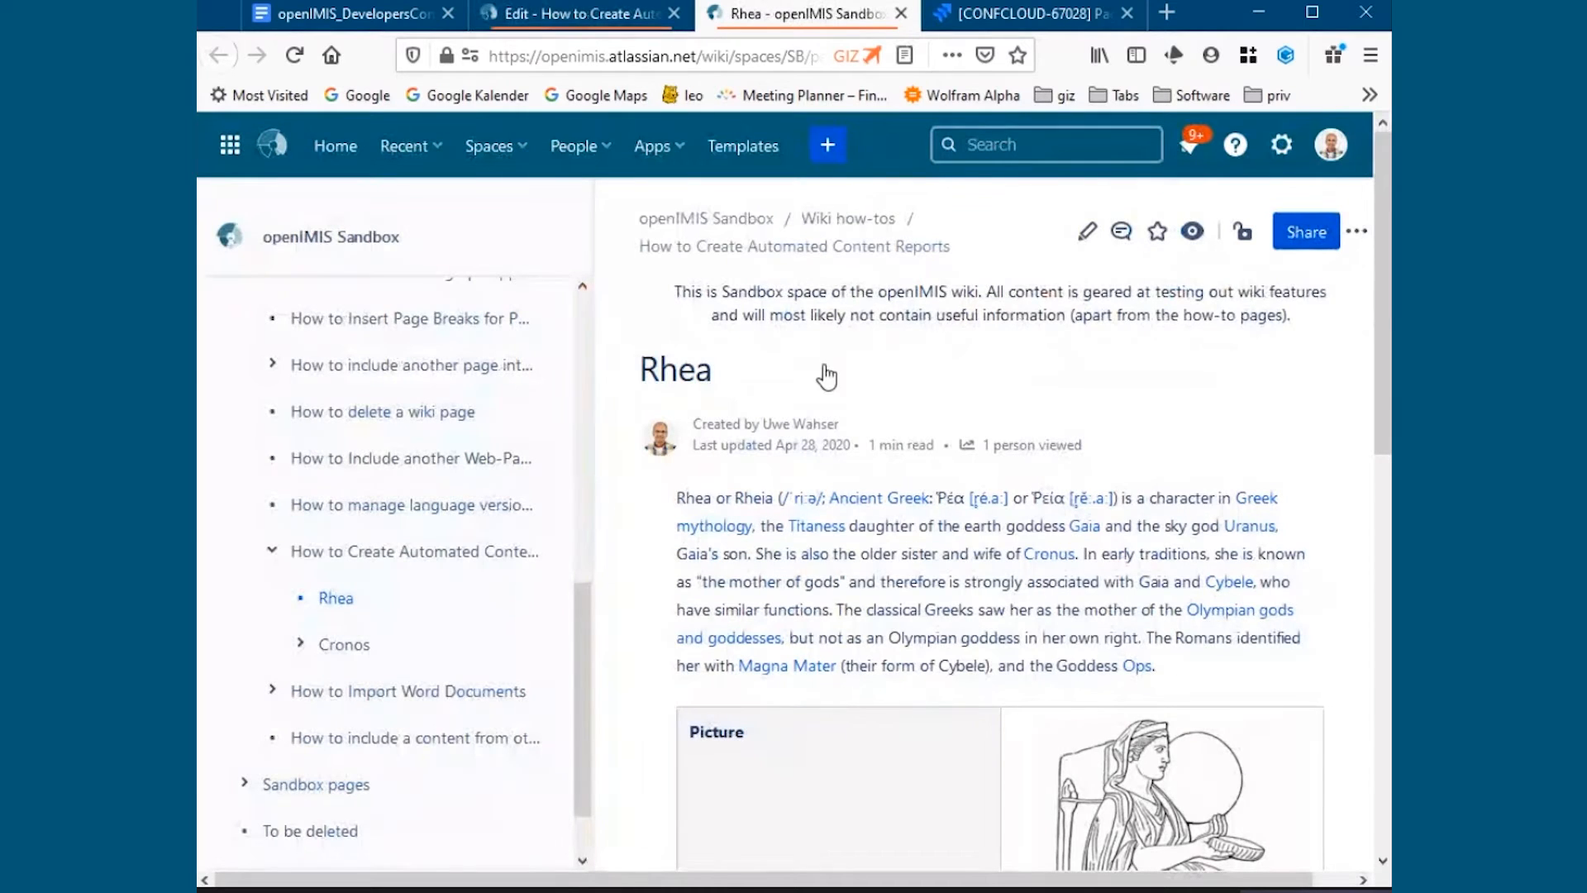
click(595, 229)
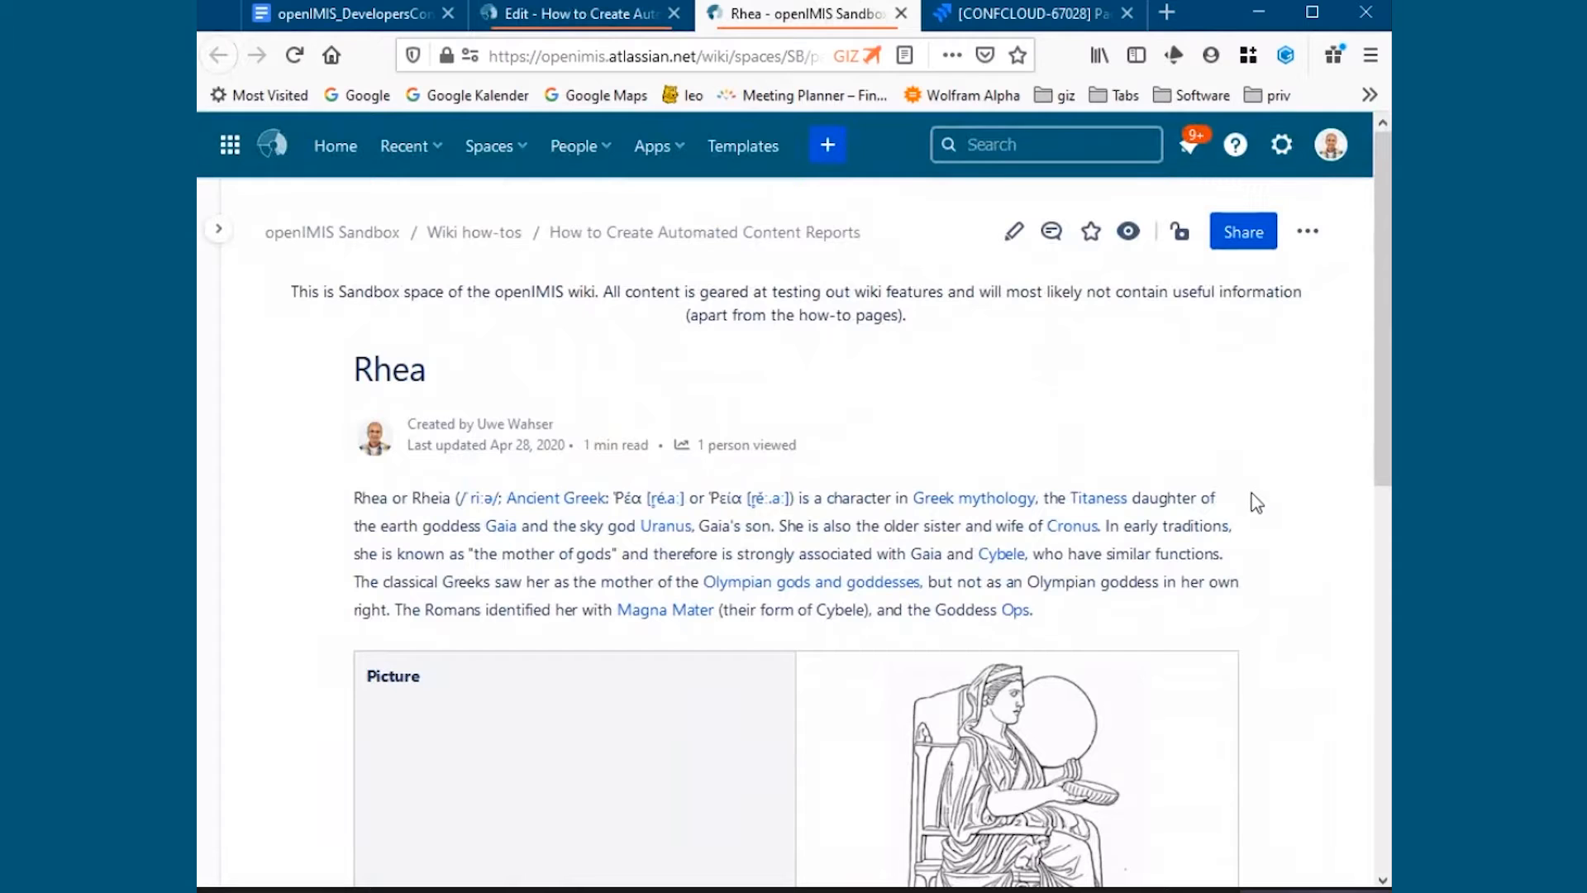
scroll(1256, 501, down, 2)
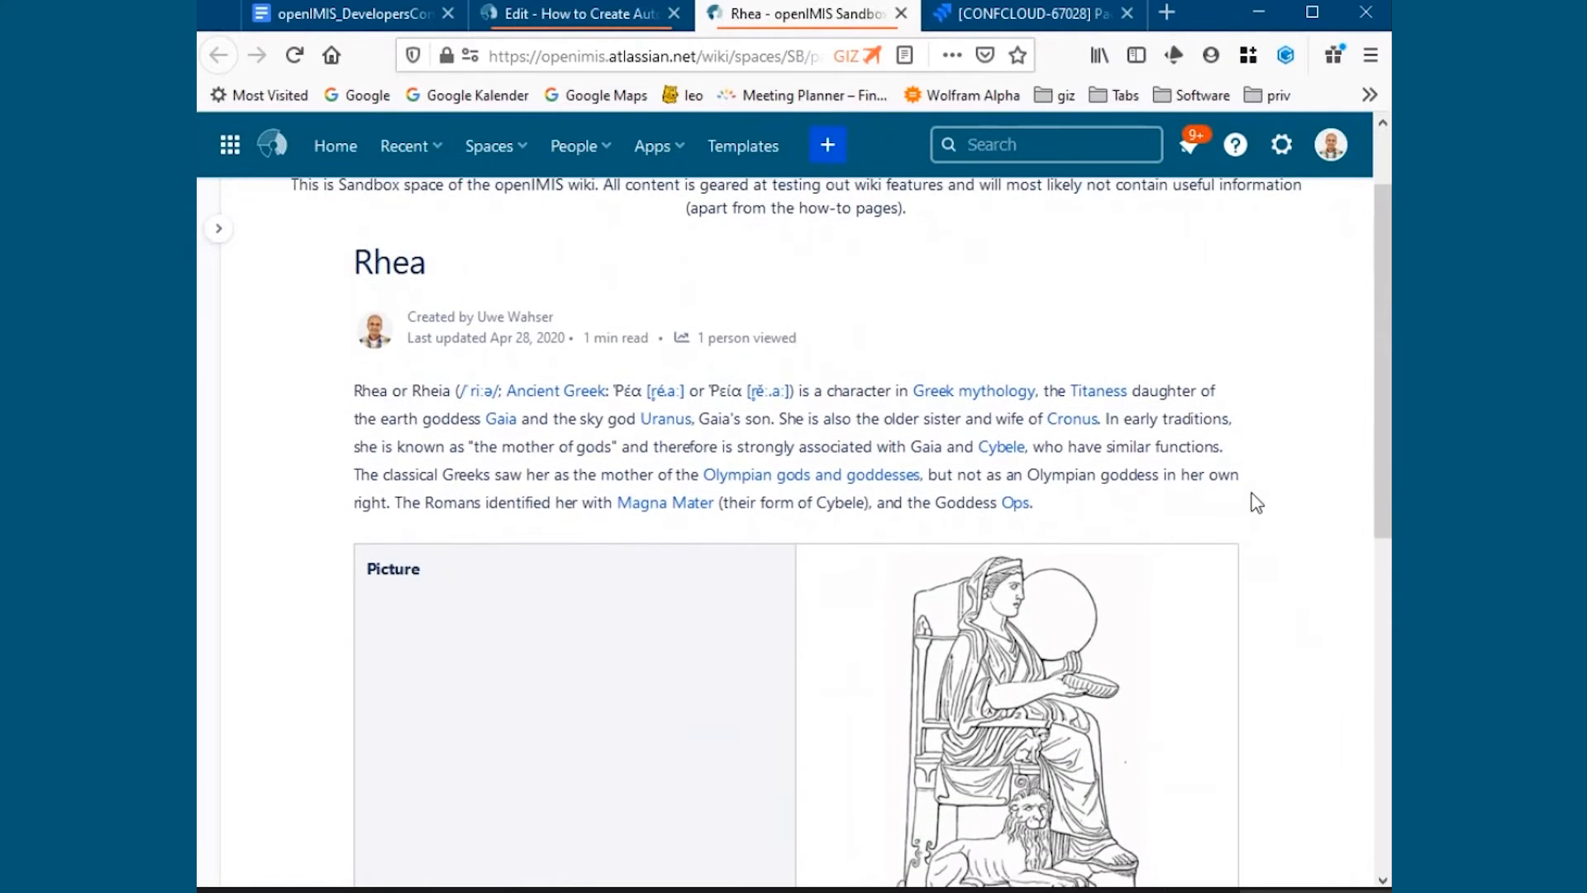
scroll(1257, 502, down, 3)
scroll(1257, 502, up, 5)
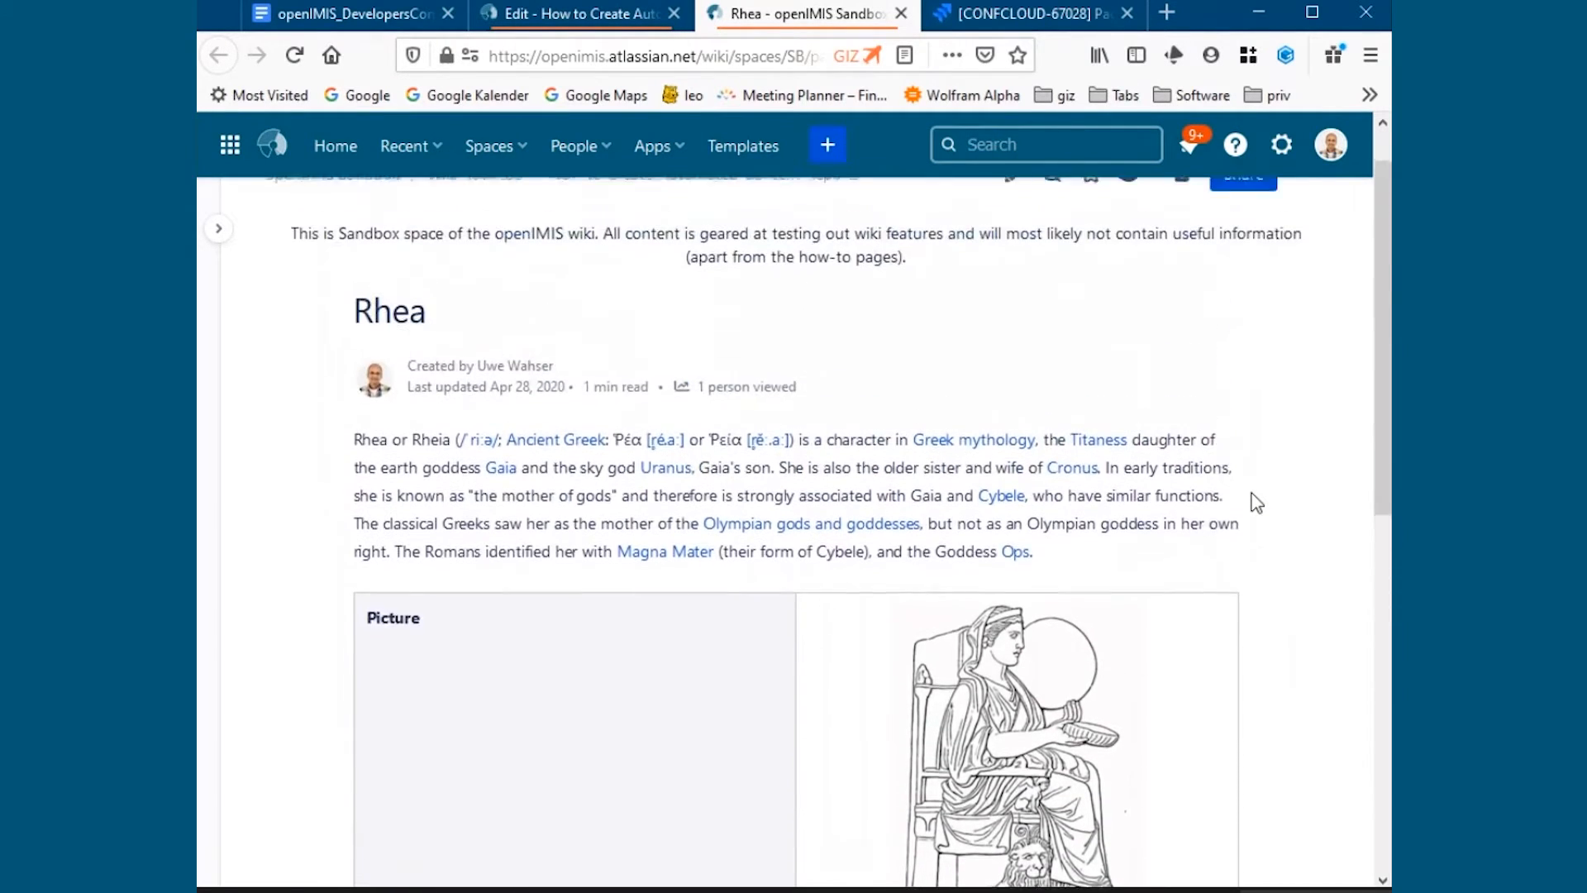
scroll(1256, 501, down, 5)
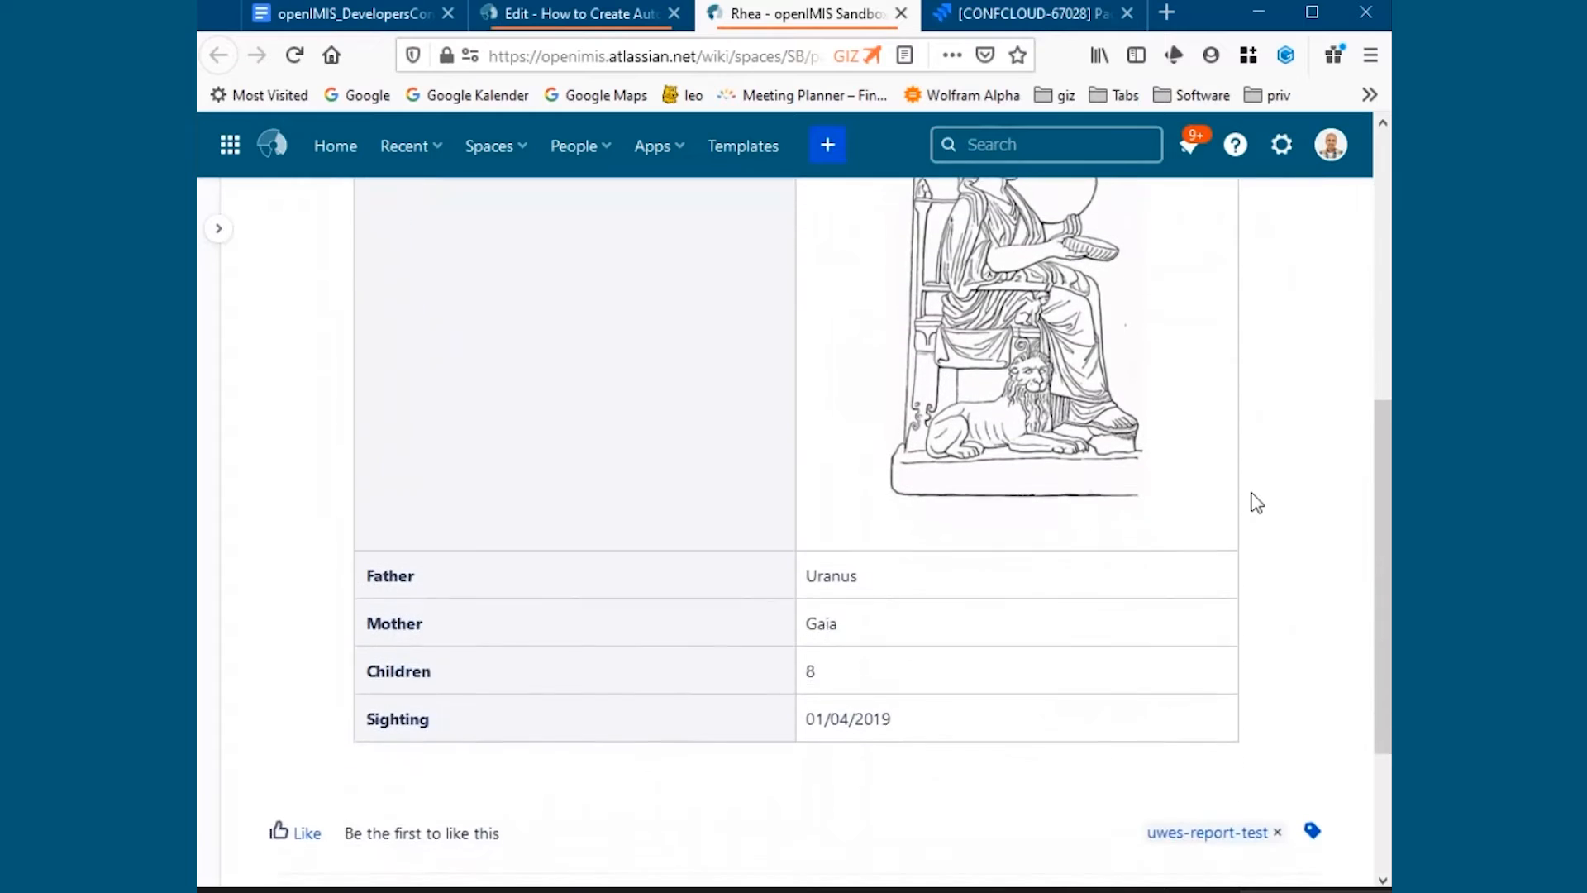
scroll(1256, 502, up, 5)
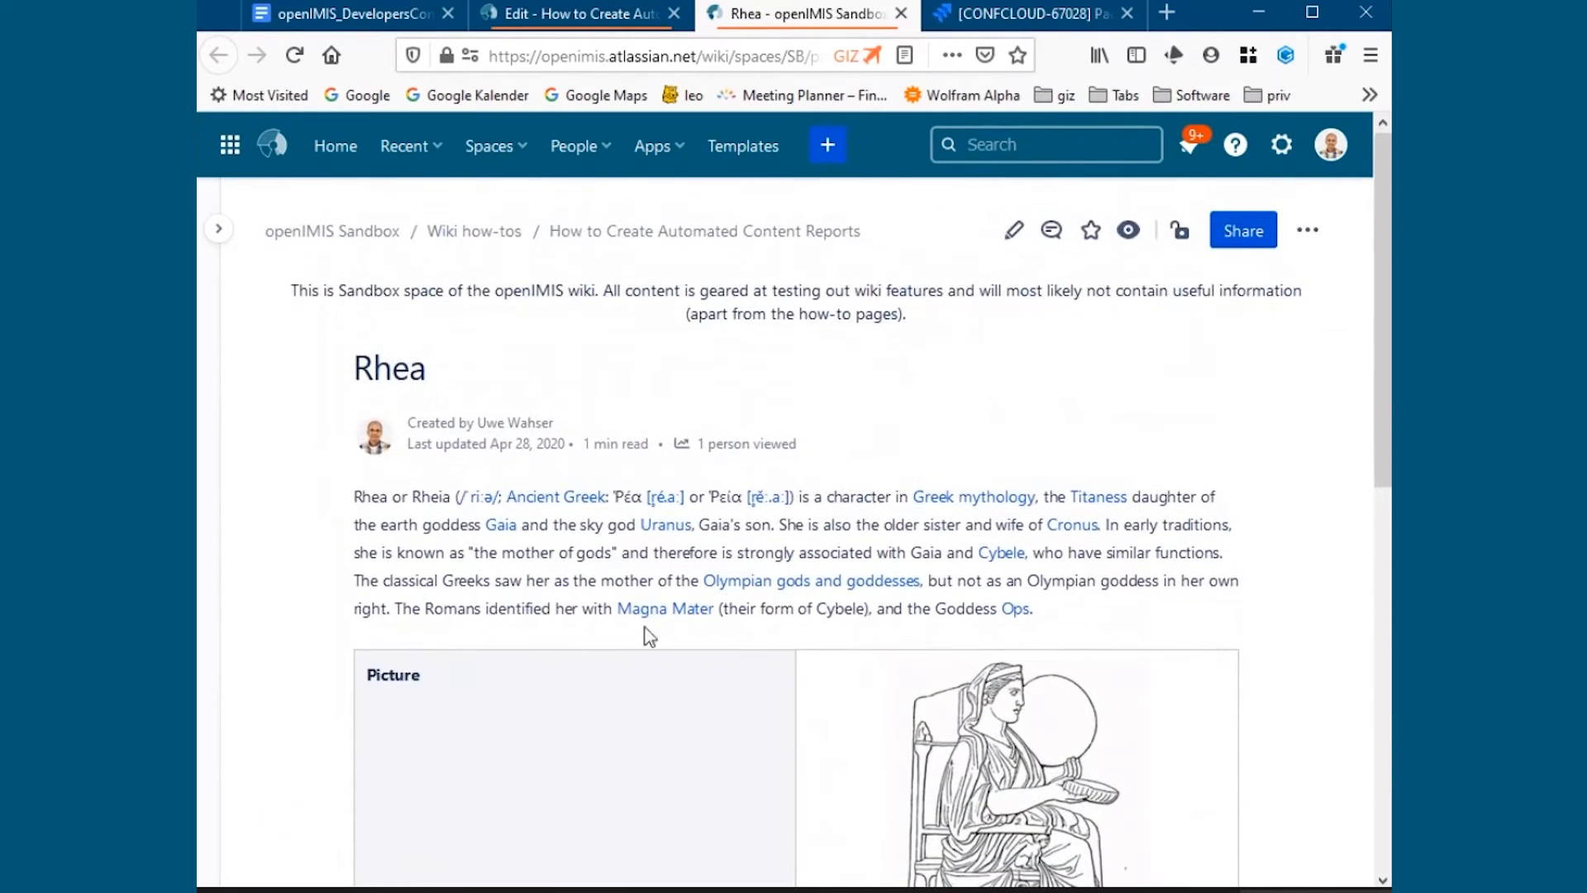
scroll(1182, 546, down, 3)
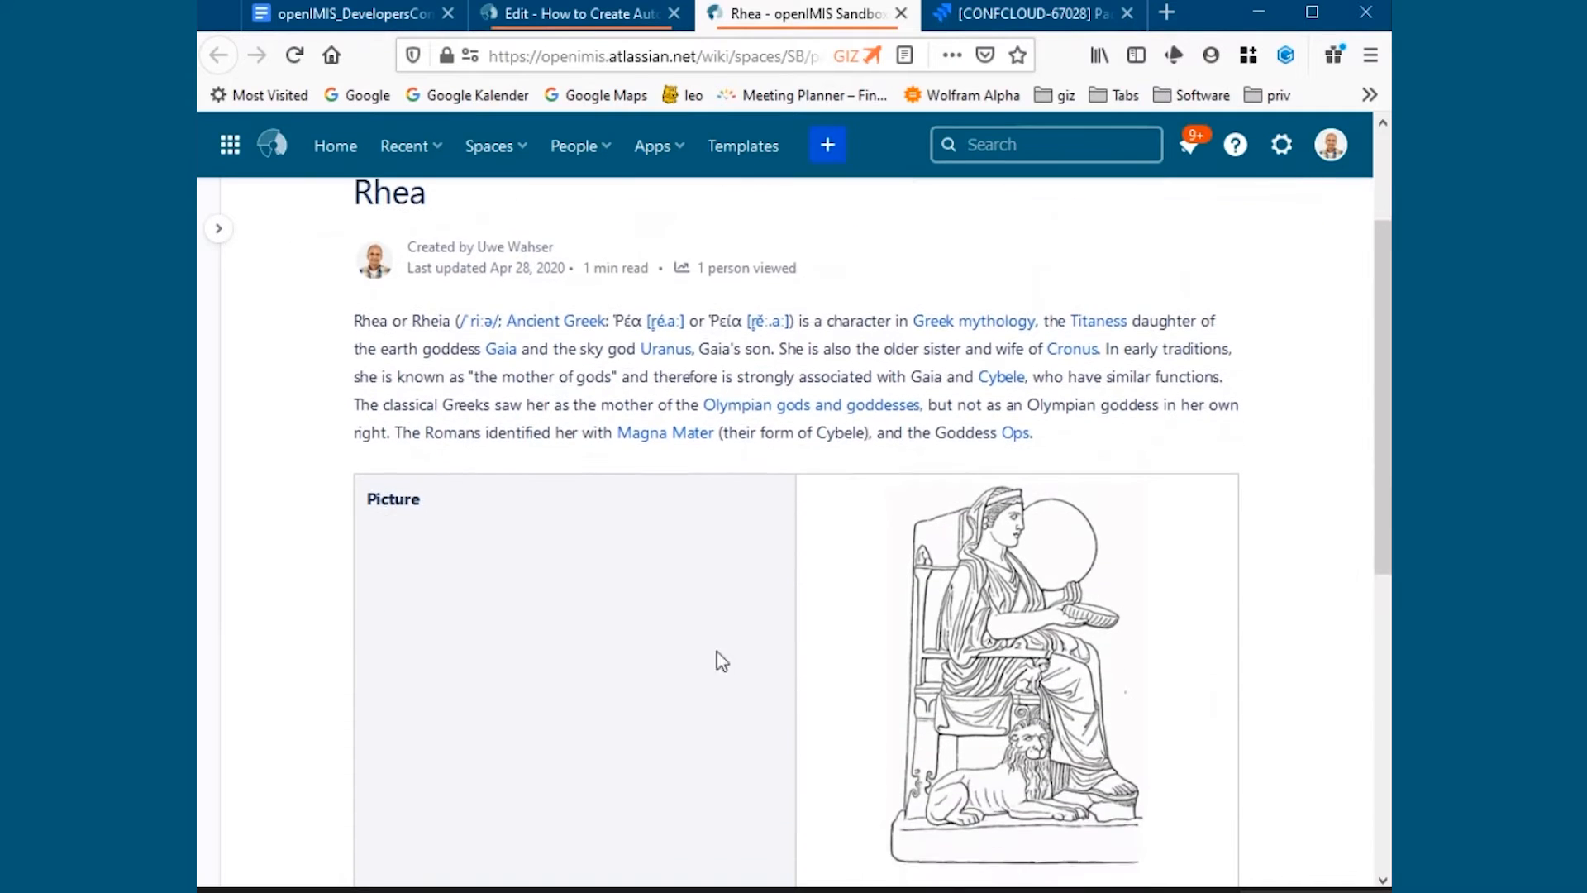
scroll(584, 633, down, 3)
scroll(585, 637, up, 5)
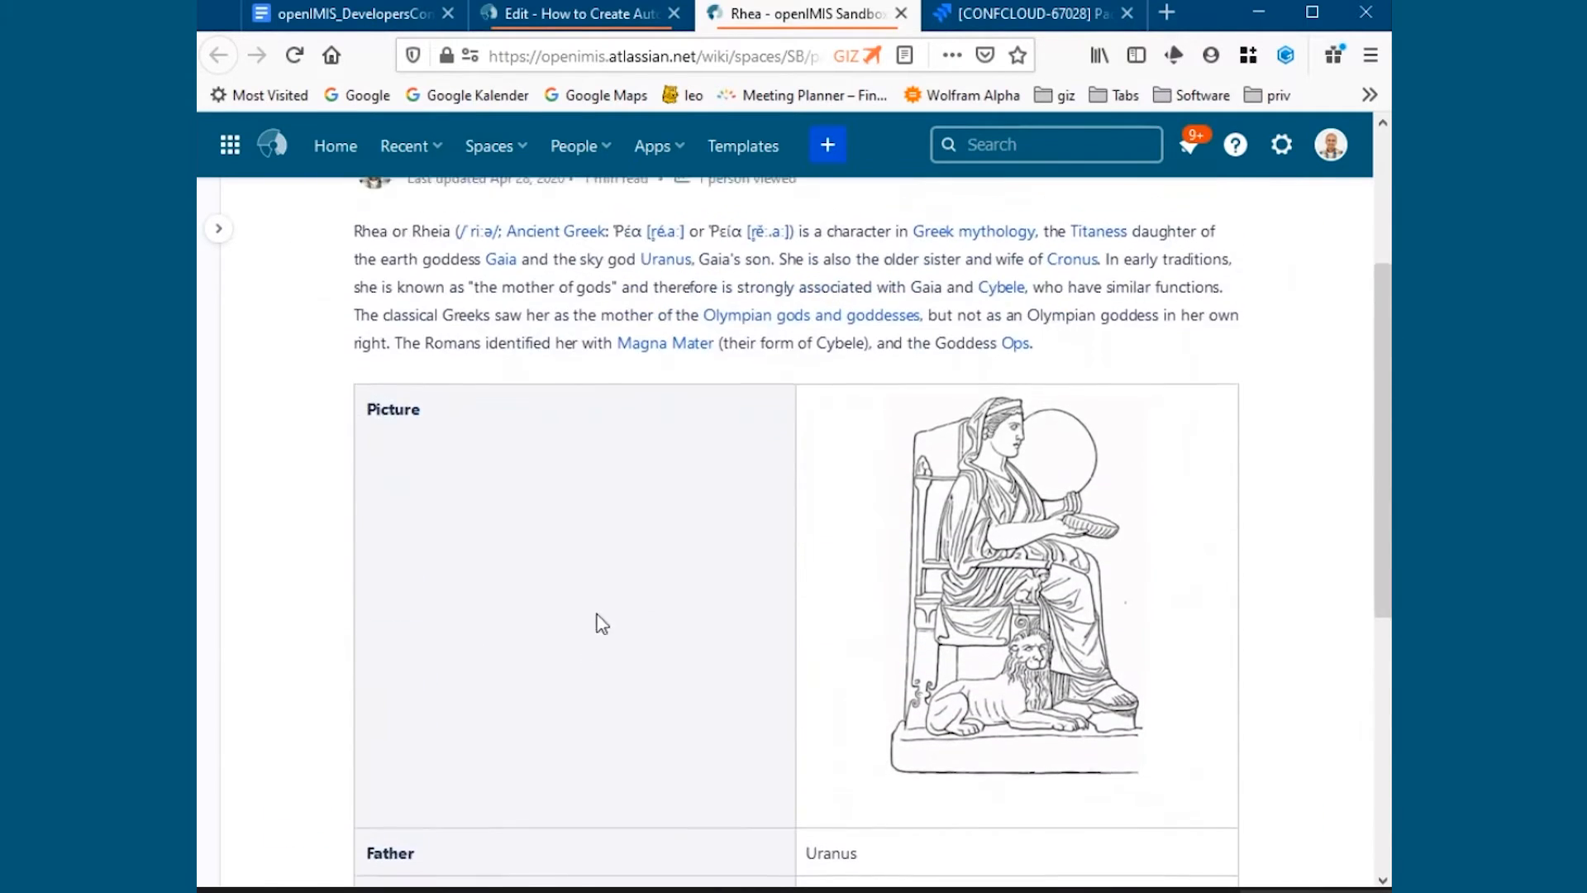
Open the Rhea page for editing and examine the Excerpt macro around the introduction and the Page Properties macro around the table.
click(1010, 231)
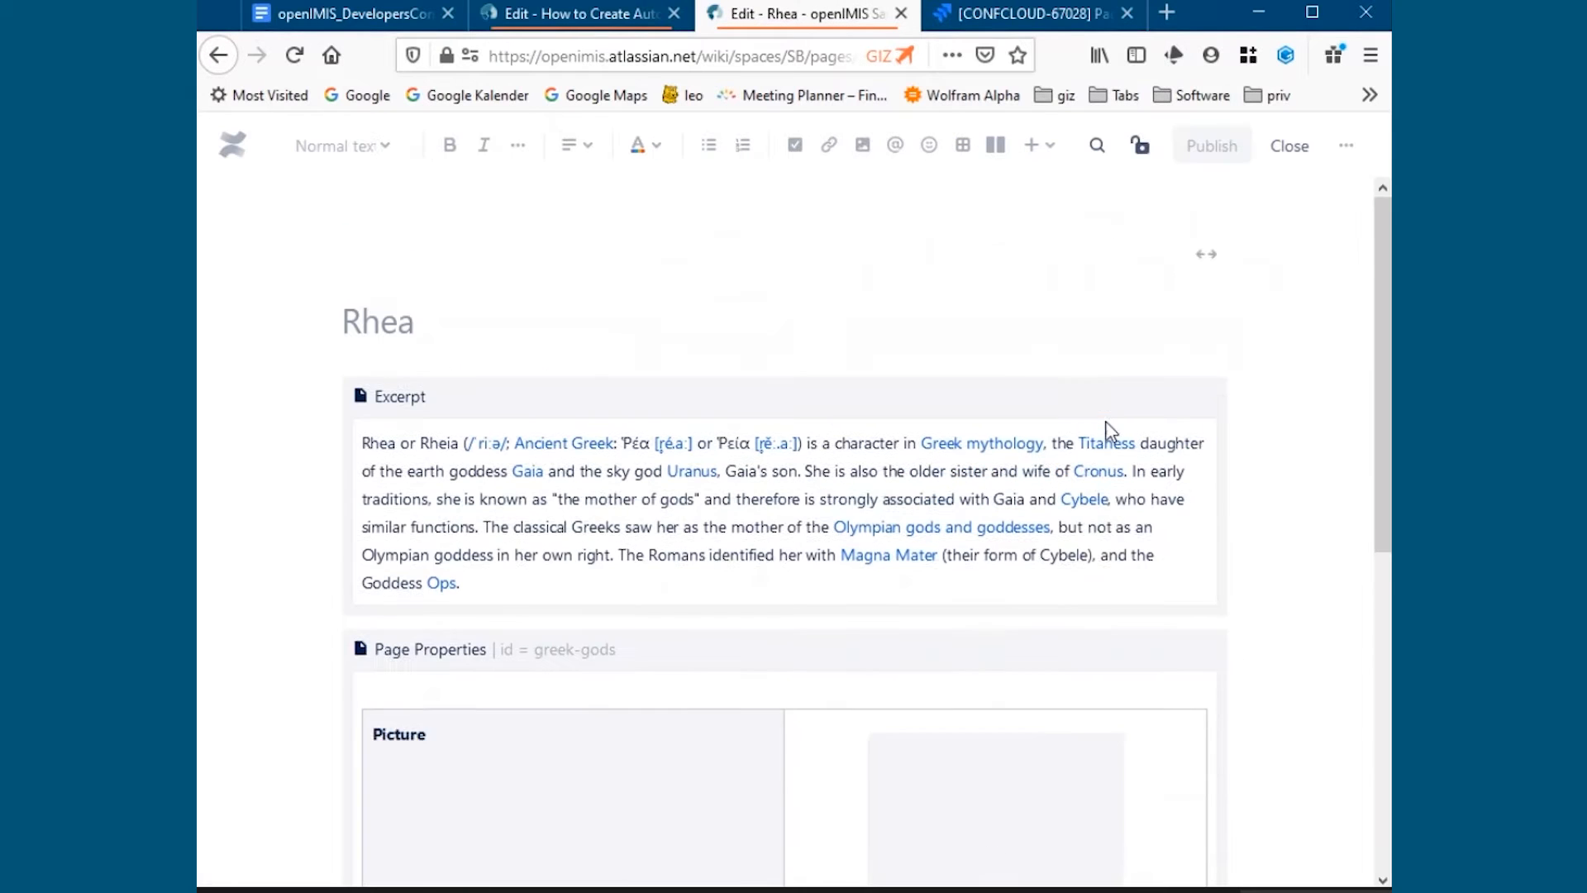
click(870, 421)
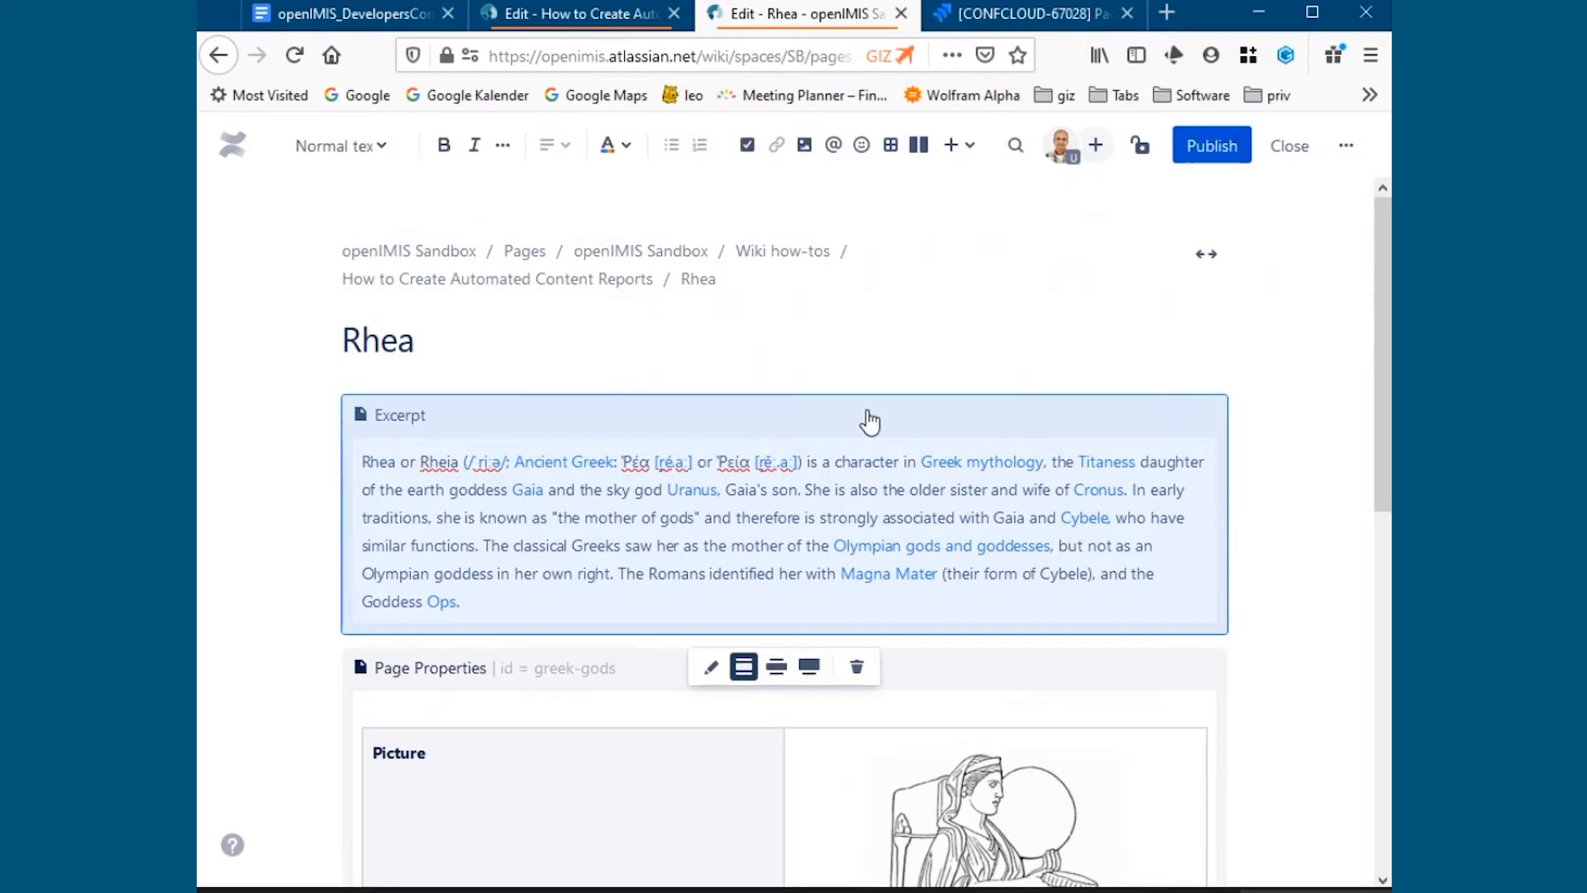
click(1099, 671)
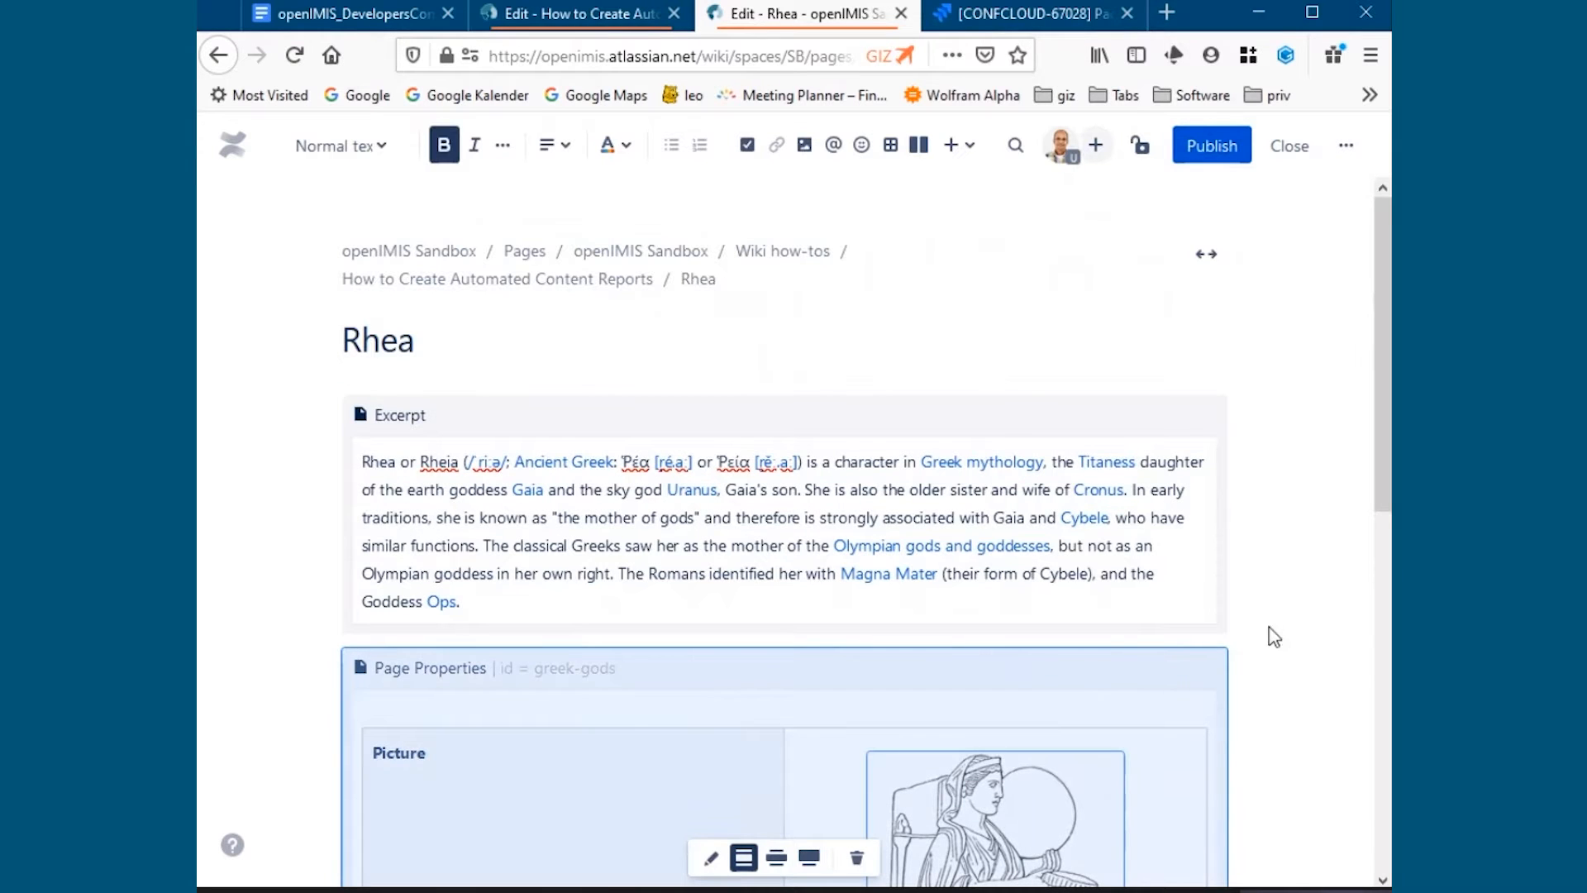
scroll(1281, 620, down, 5)
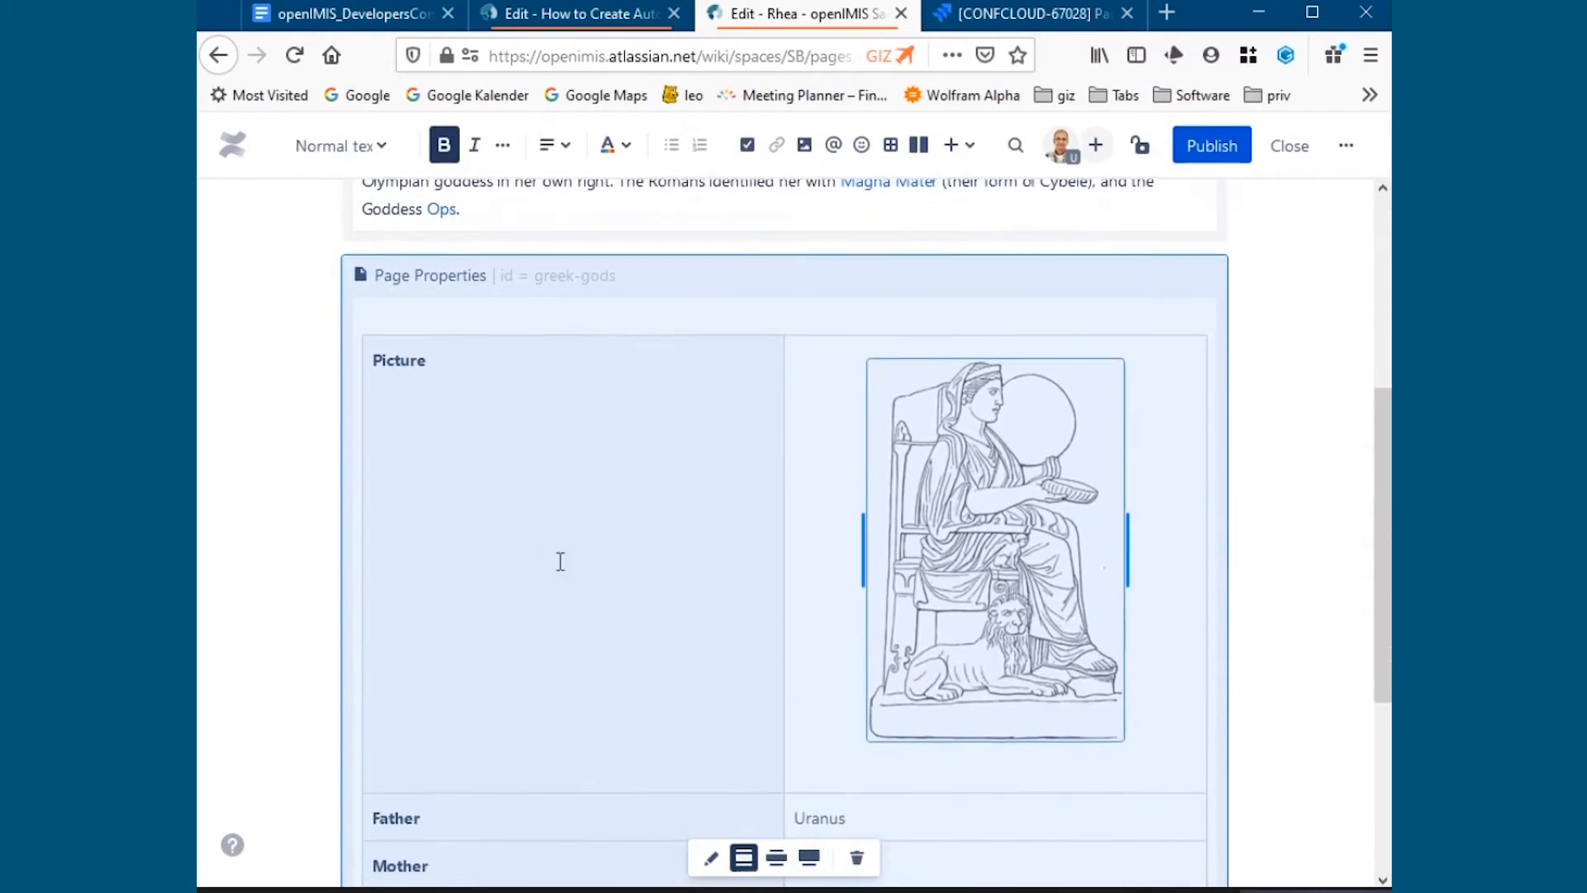
scroll(1307, 454, up, 2)
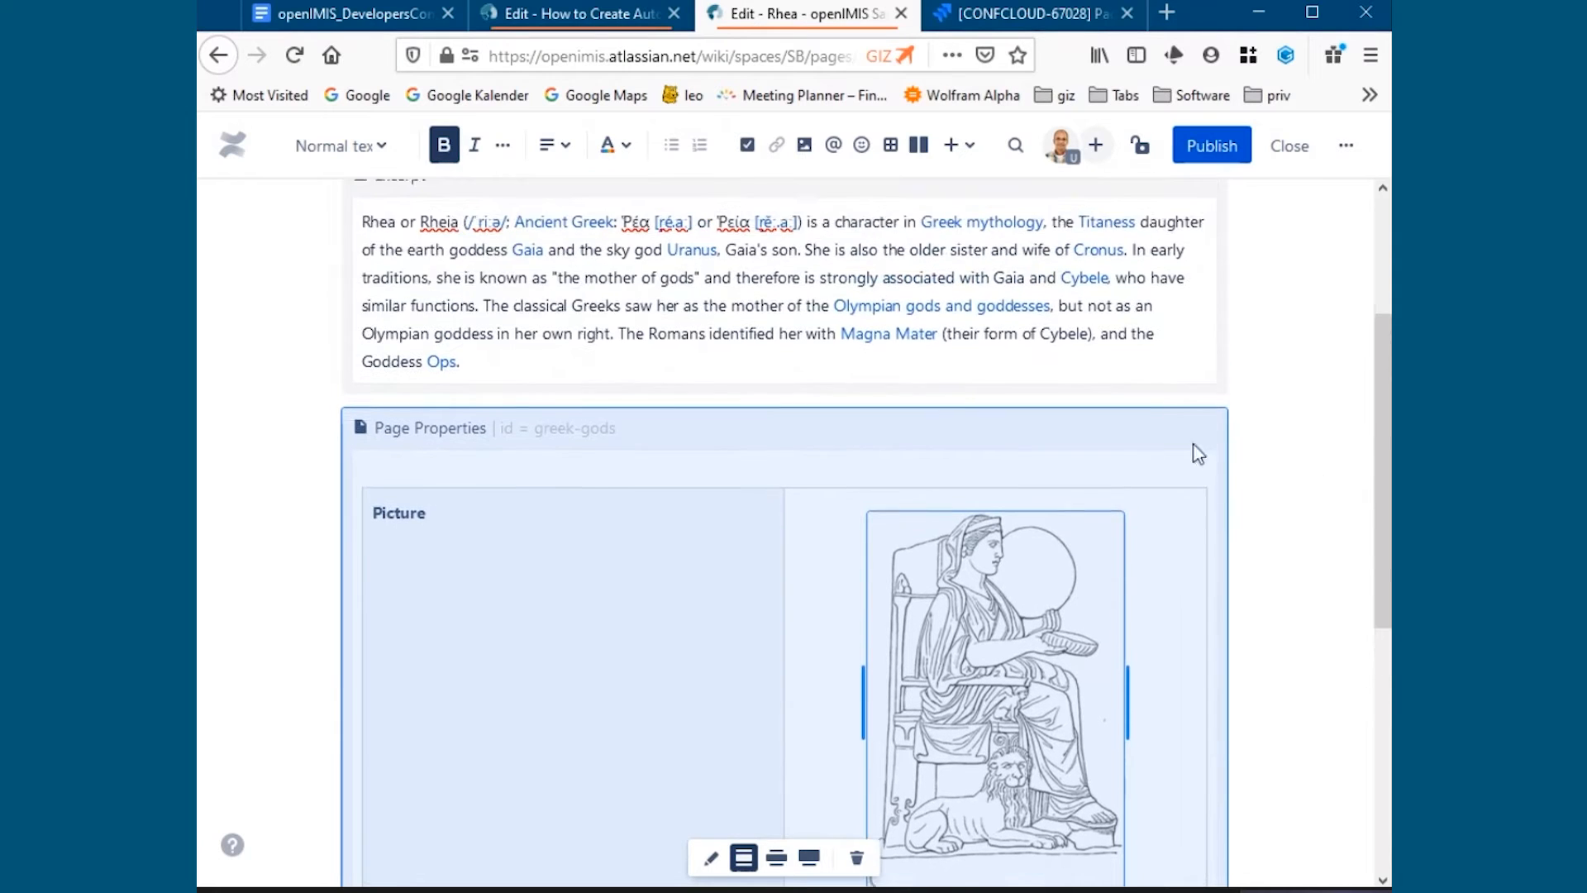
scroll(1198, 454, up, 2)
click(835, 299)
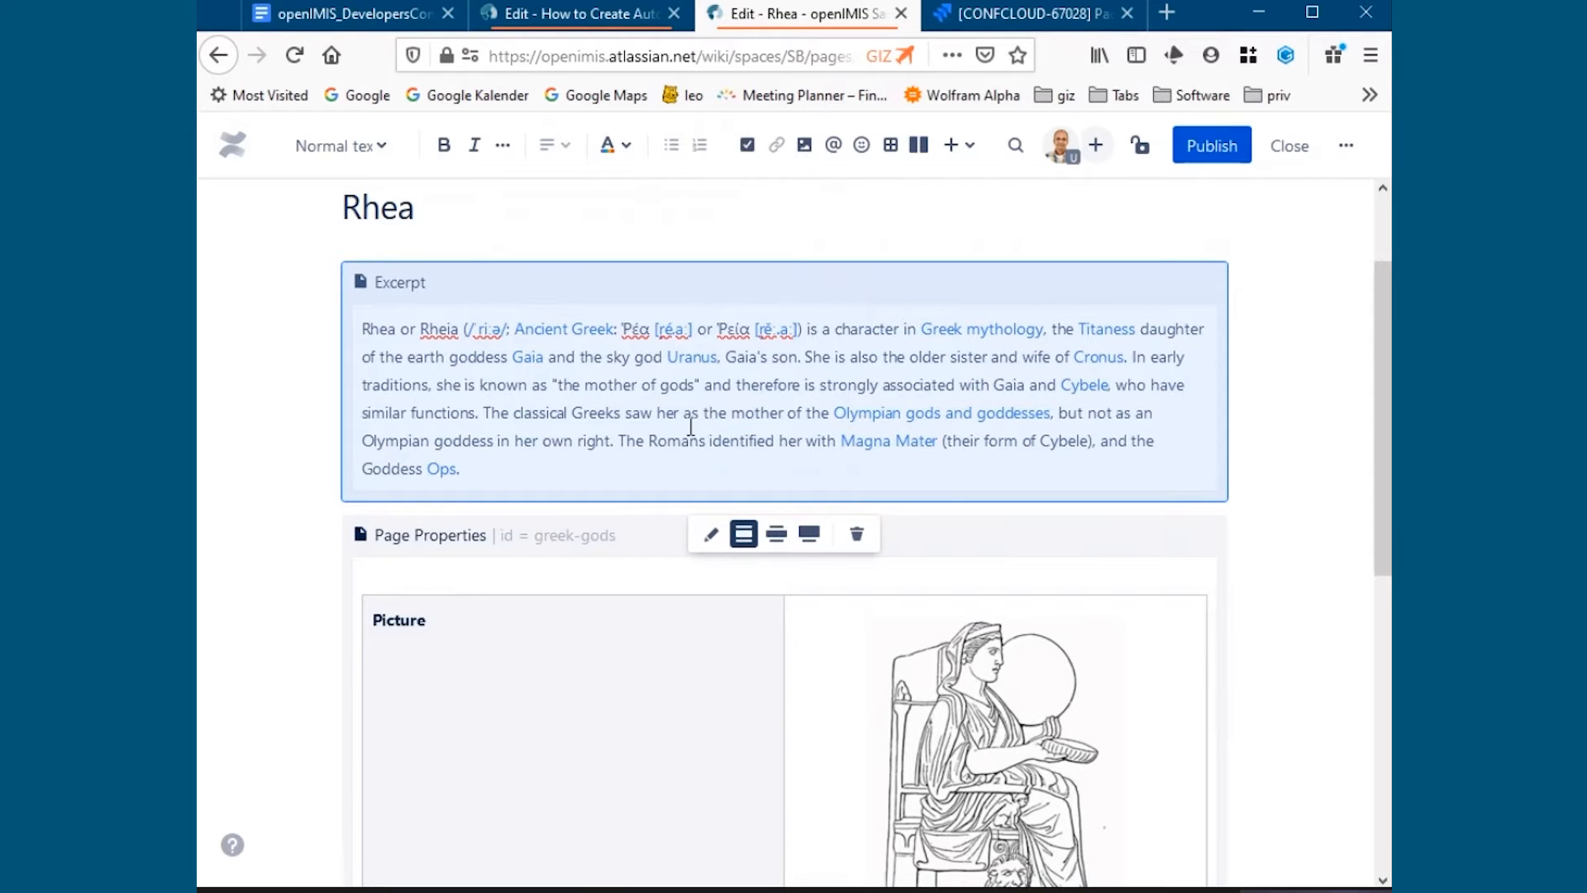
Return to editing the How to Create Automated Content Reports page and review the Content by Label macro under Label Report.
click(594, 24)
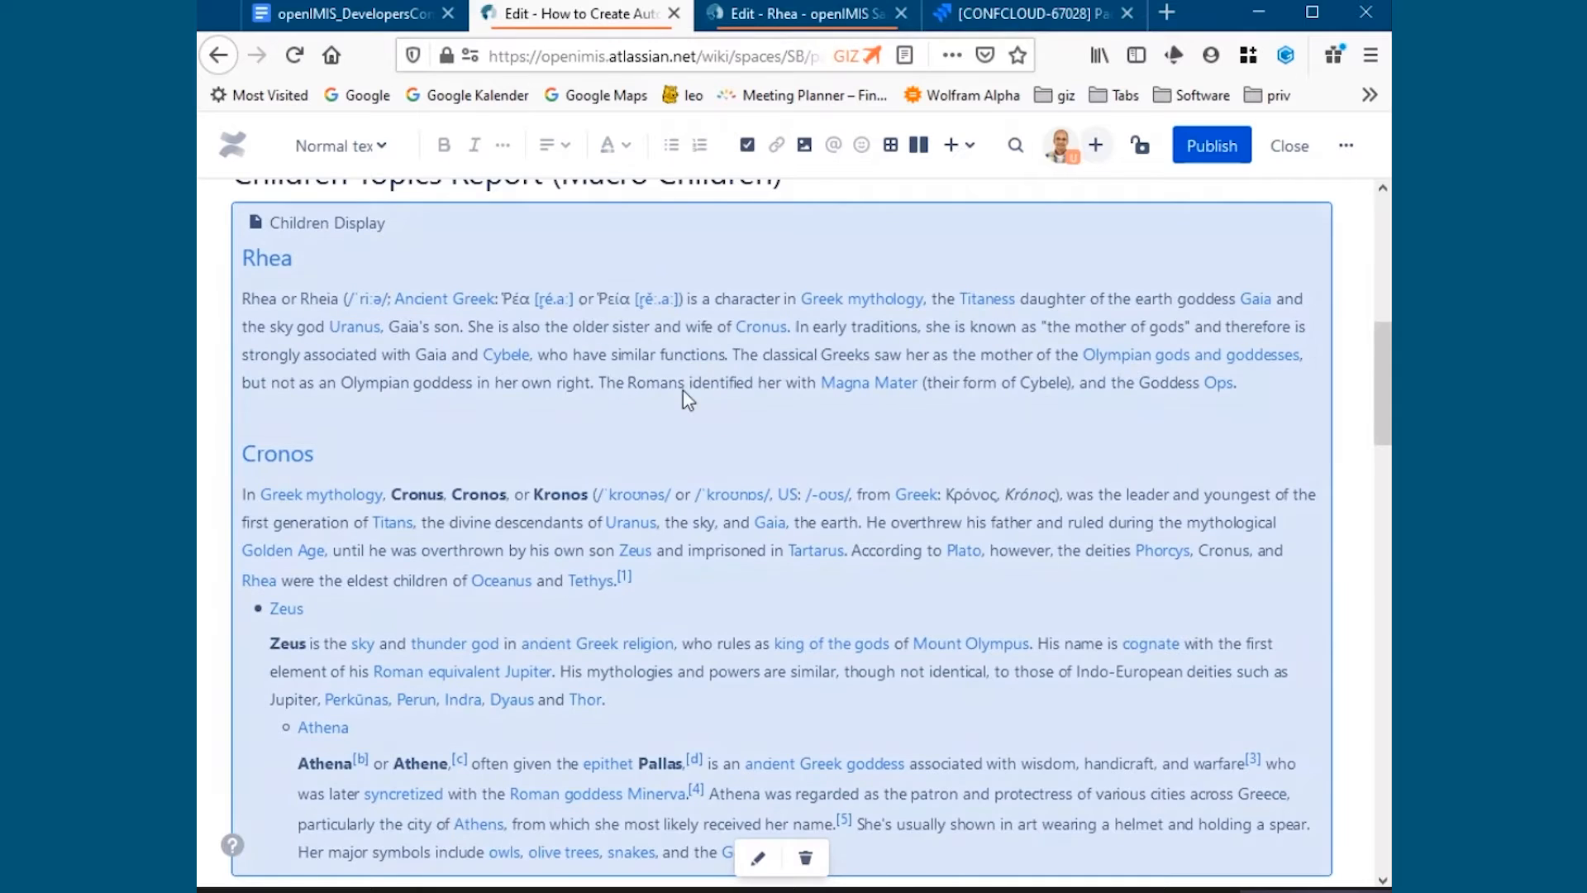
scroll(707, 539, down, 3)
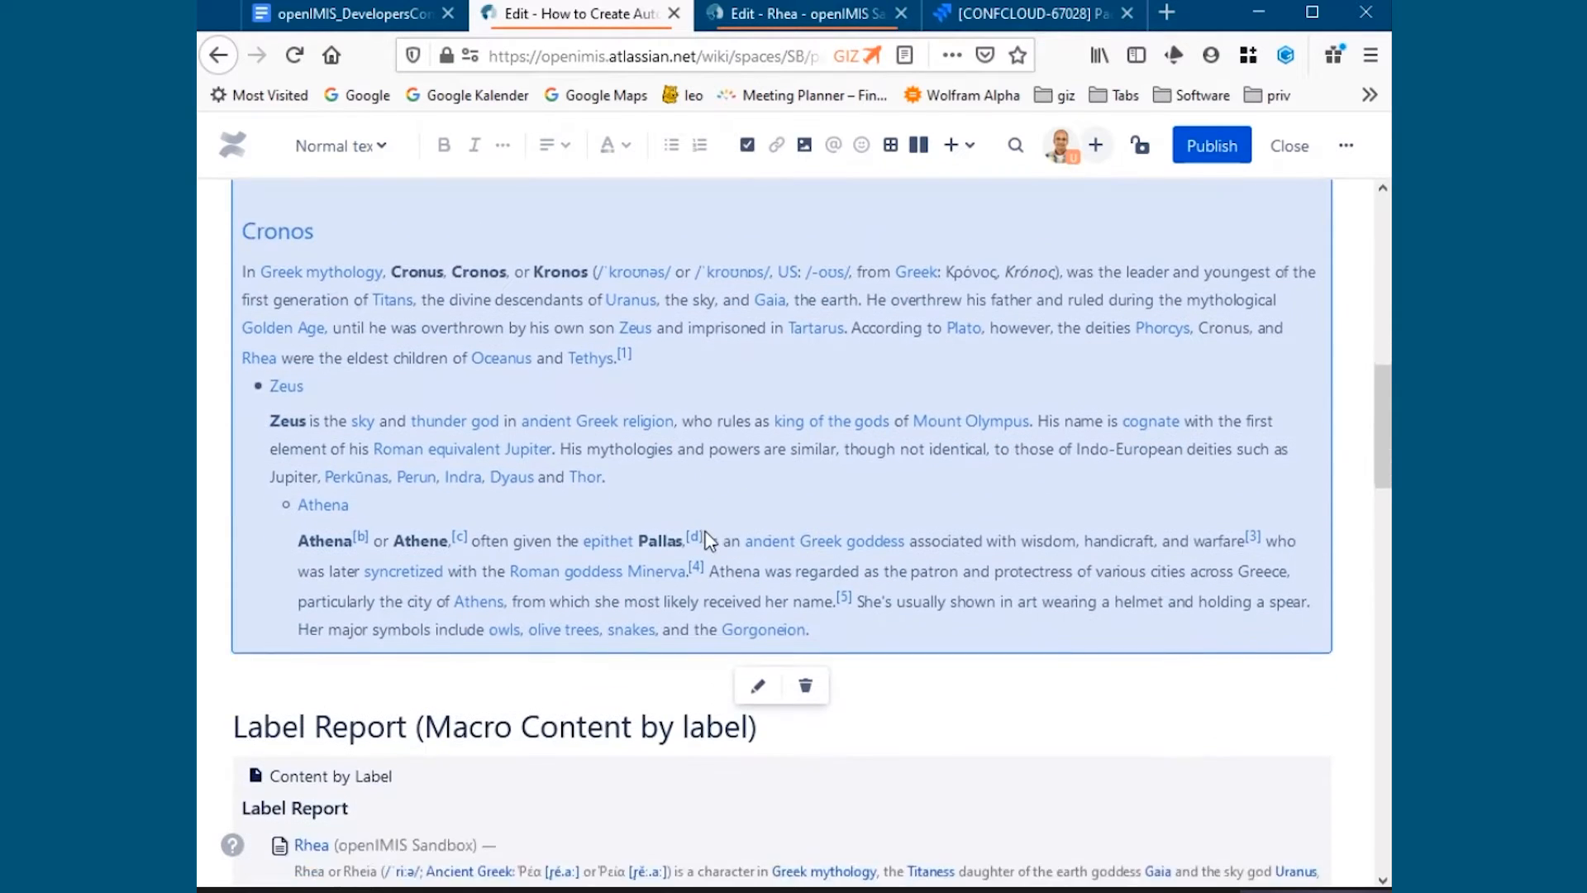
scroll(706, 539, down, 2)
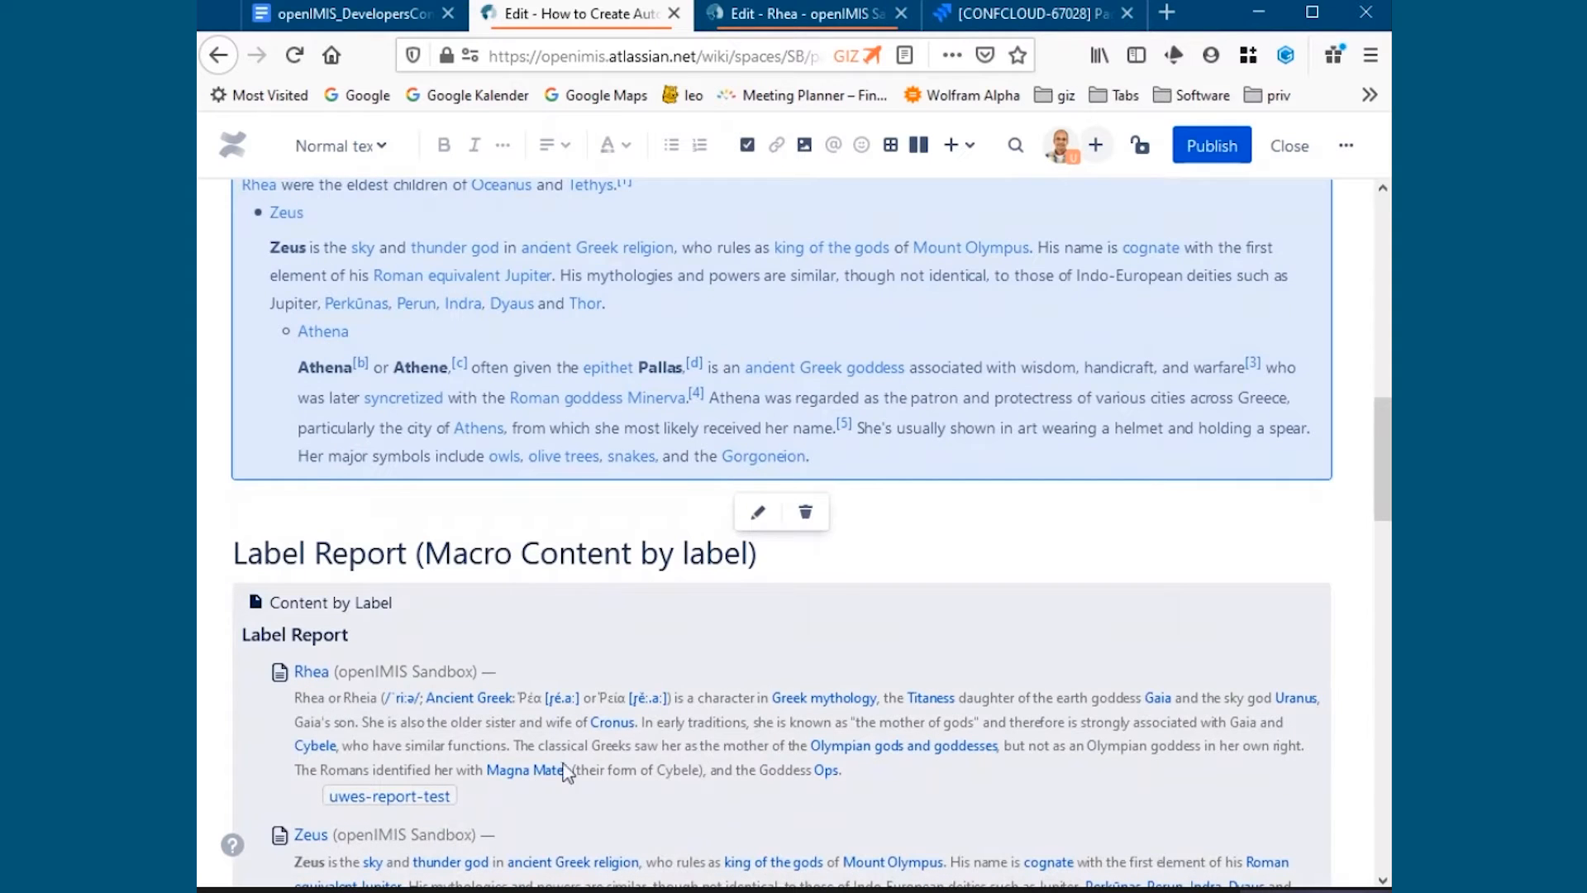
scroll(762, 744, down, 3)
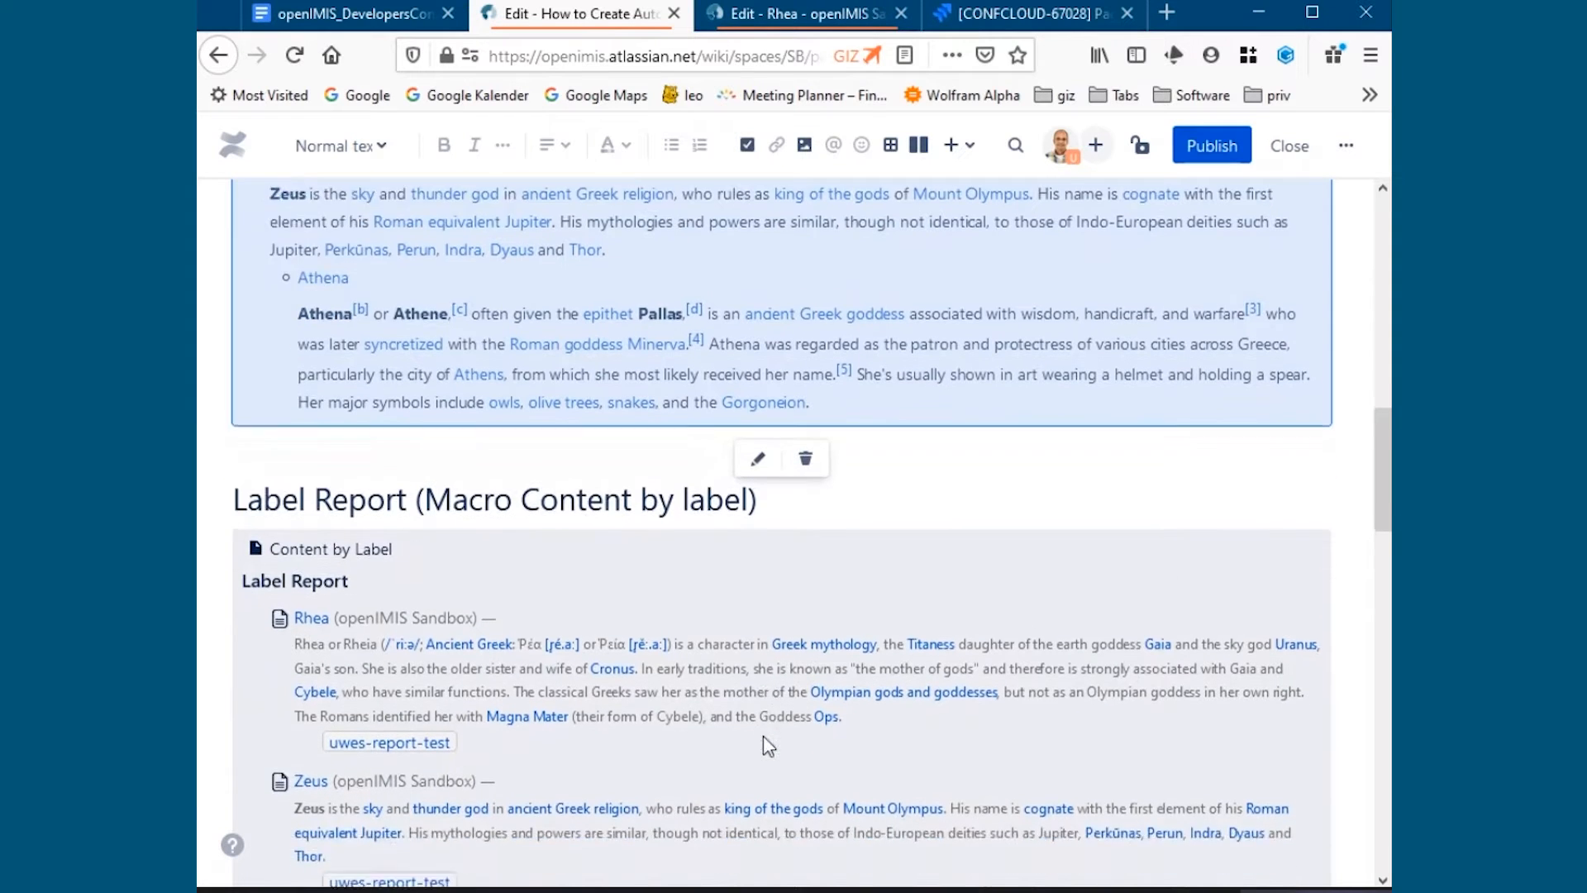
scroll(717, 781, down, 3)
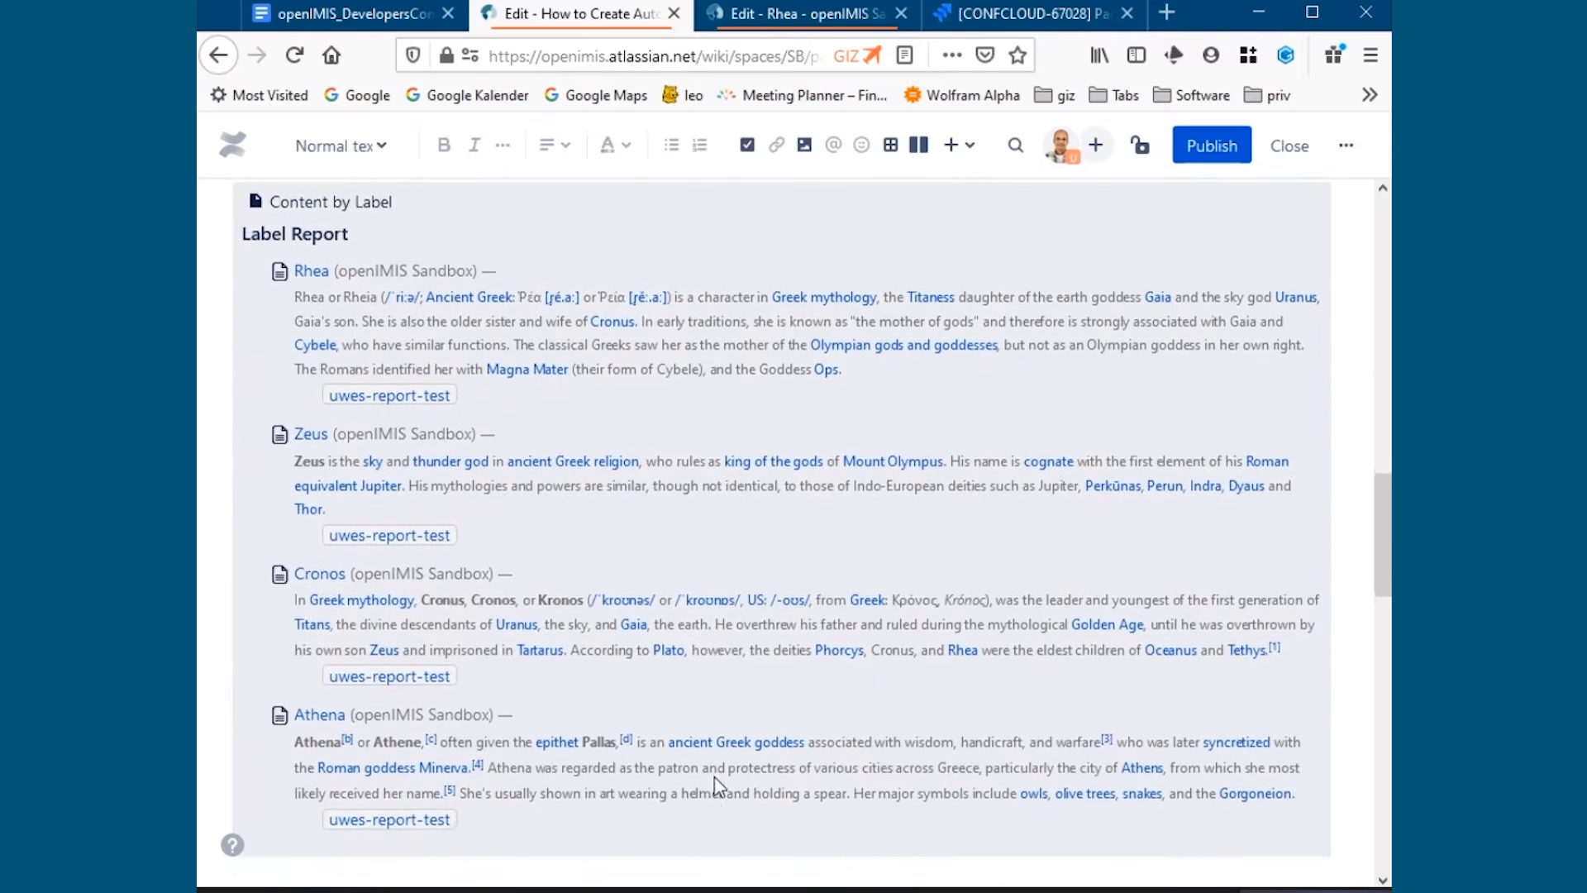
Compare the Children Topics Report with the Label Report on the page.
scroll(716, 782, up, 4)
scroll(723, 735, up, 1)
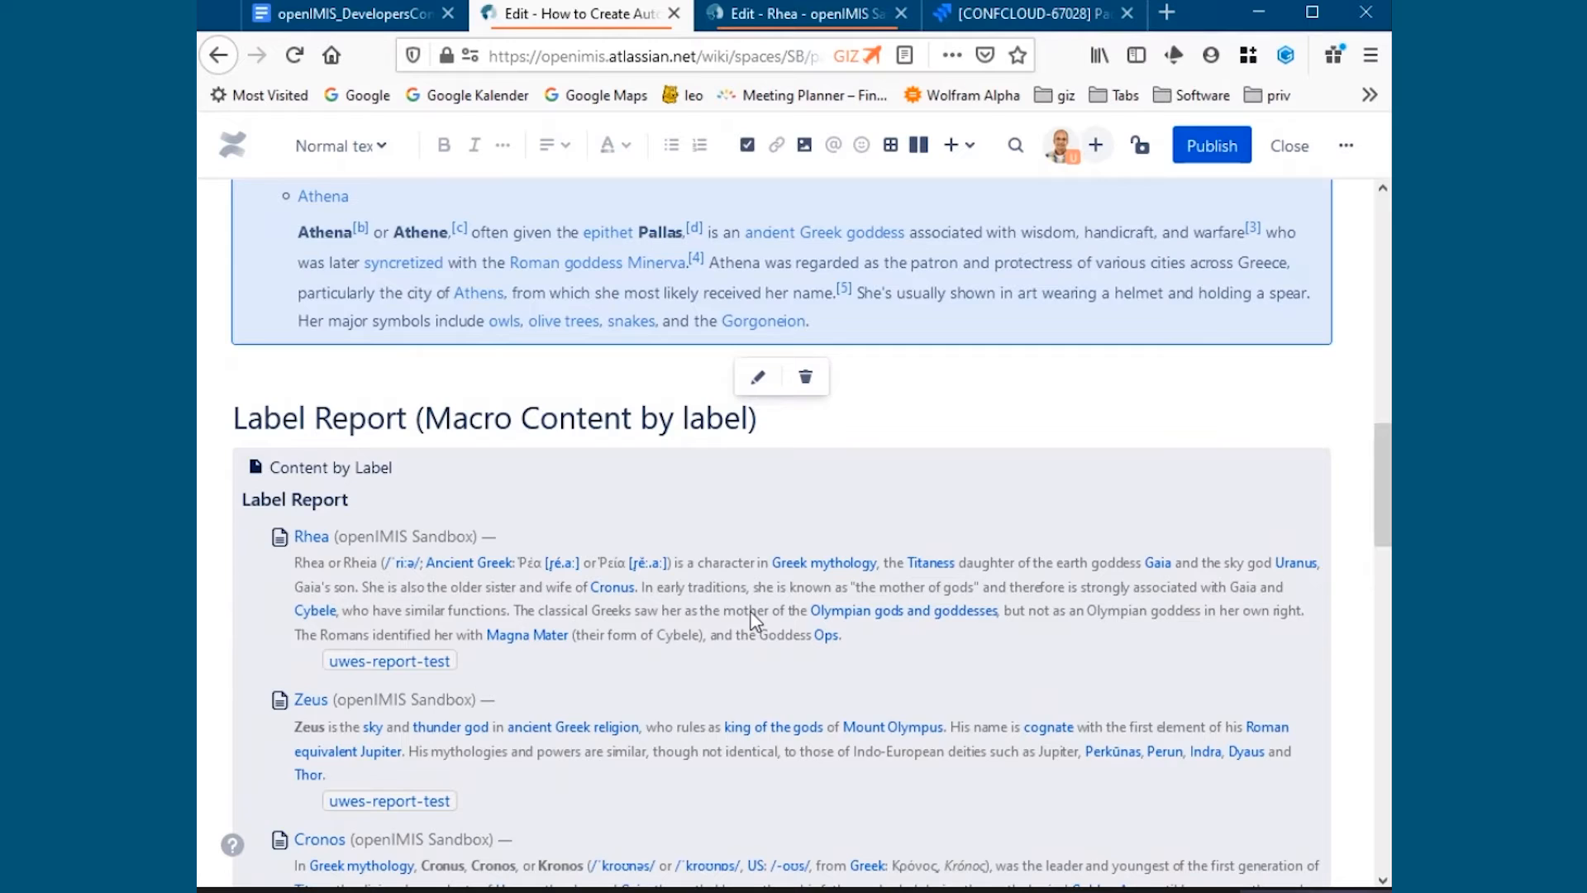
scroll(754, 620, up, 3)
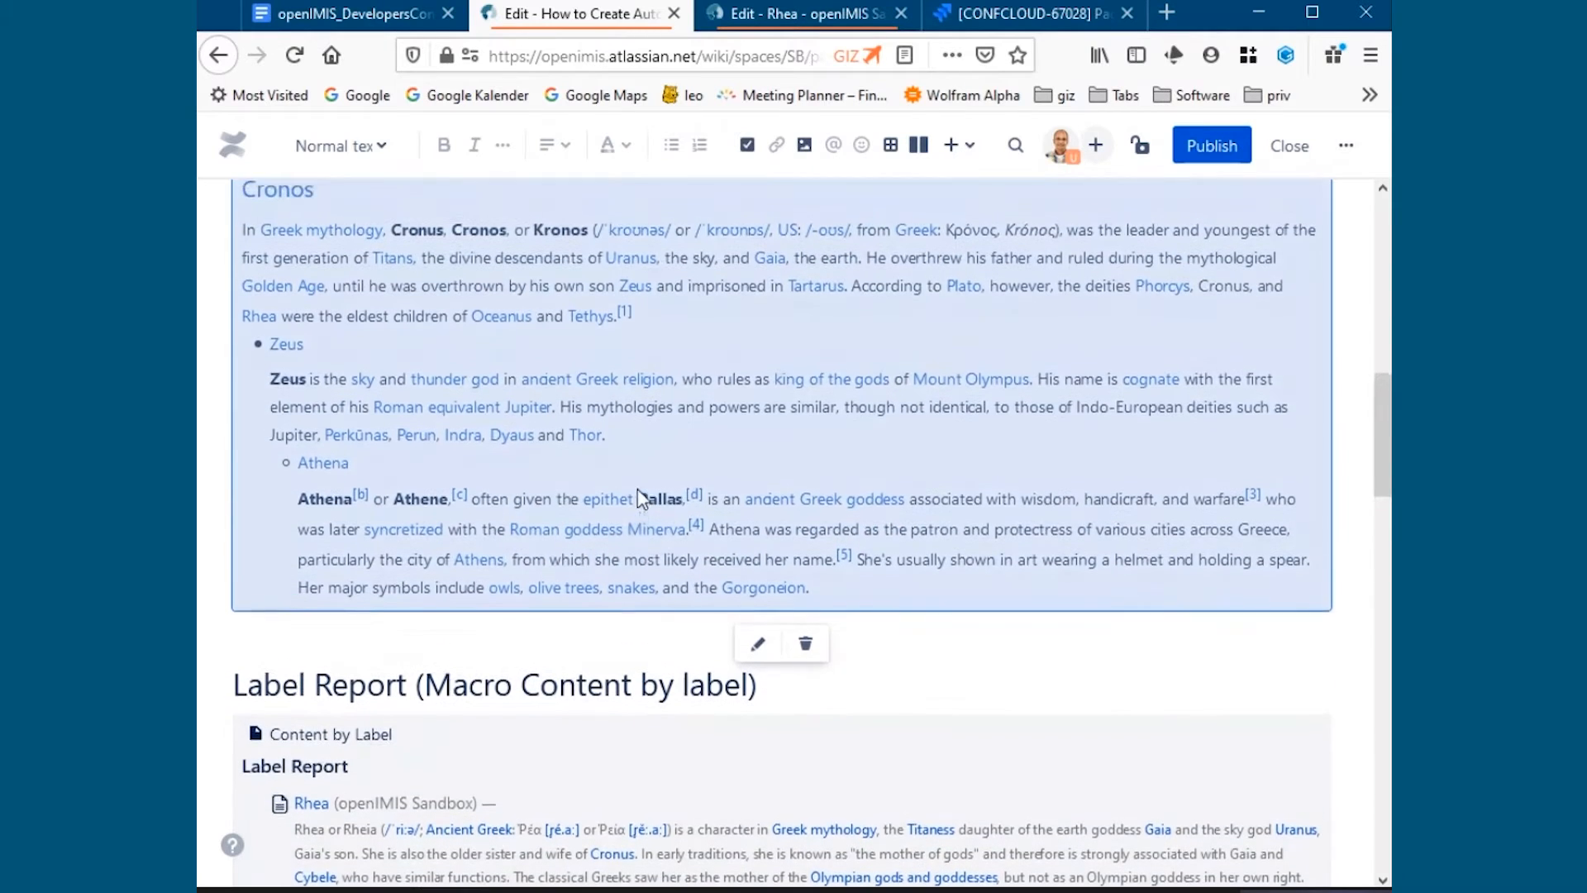
scroll(642, 496, up, 7)
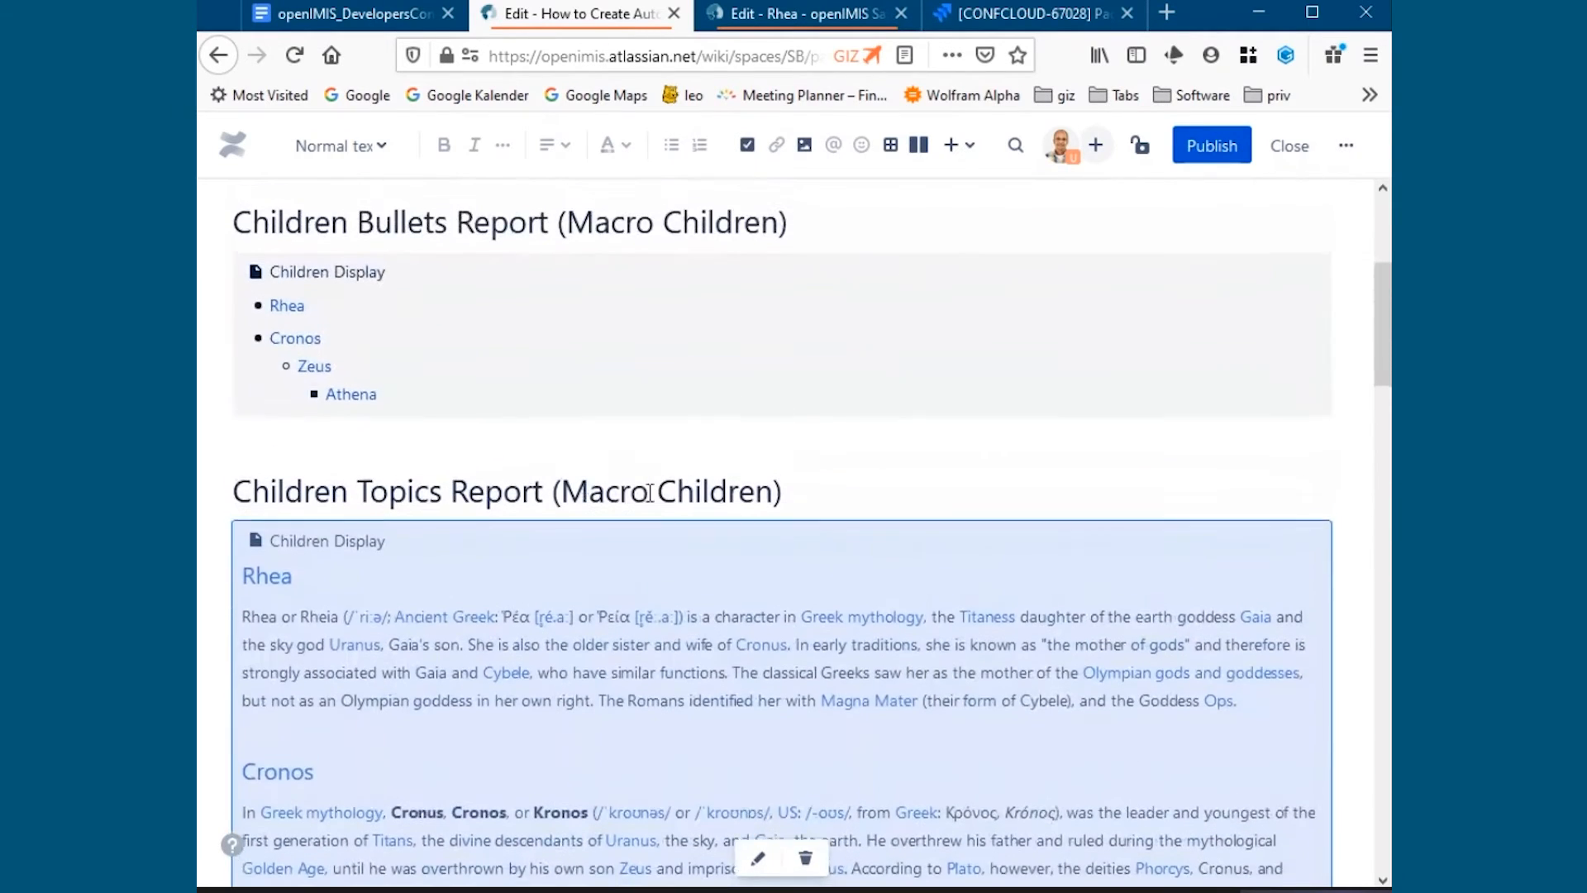
scroll(631, 727, down, 8)
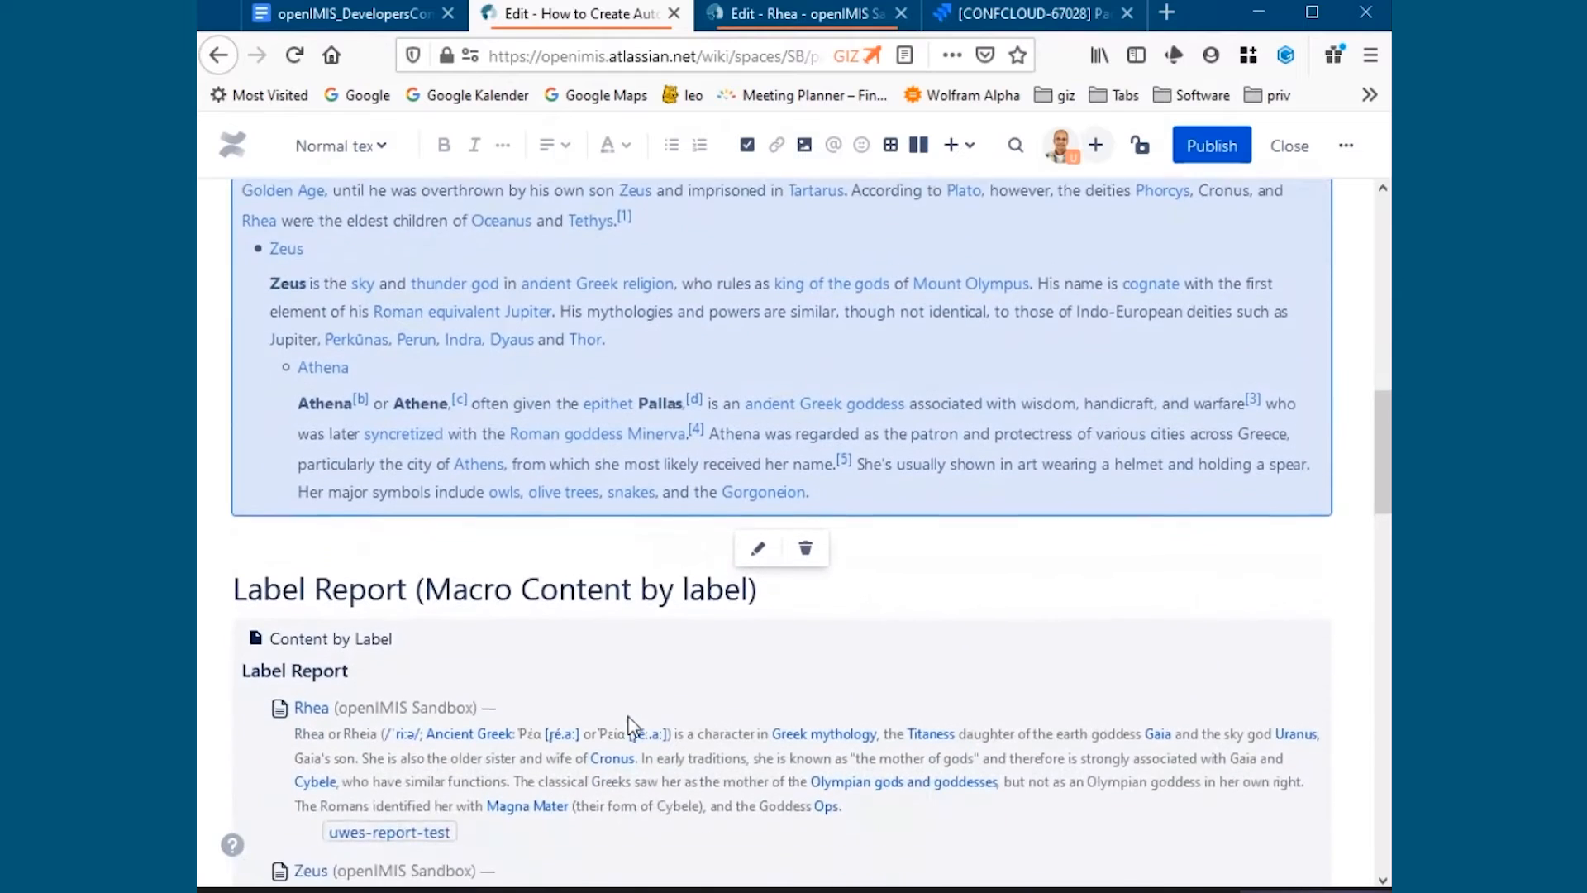
scroll(630, 727, down, 1)
scroll(701, 728, down, 2)
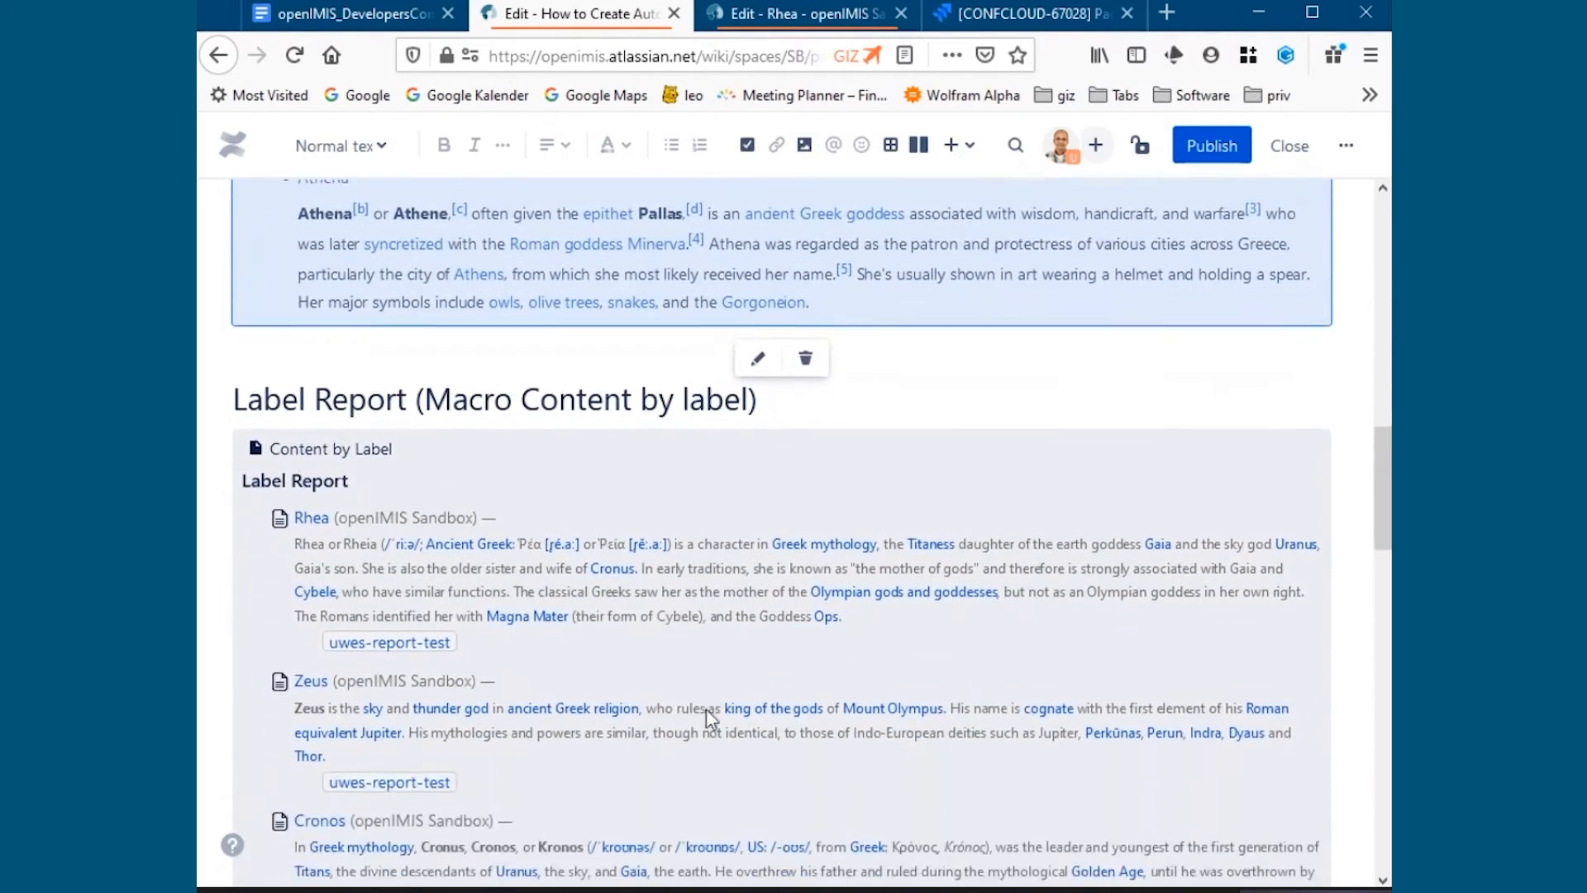
Open the Content by Label macro's settings and examine its options, from sorting and maximum number of pages to list title and excerpt display.
scroll(706, 708, down, 2)
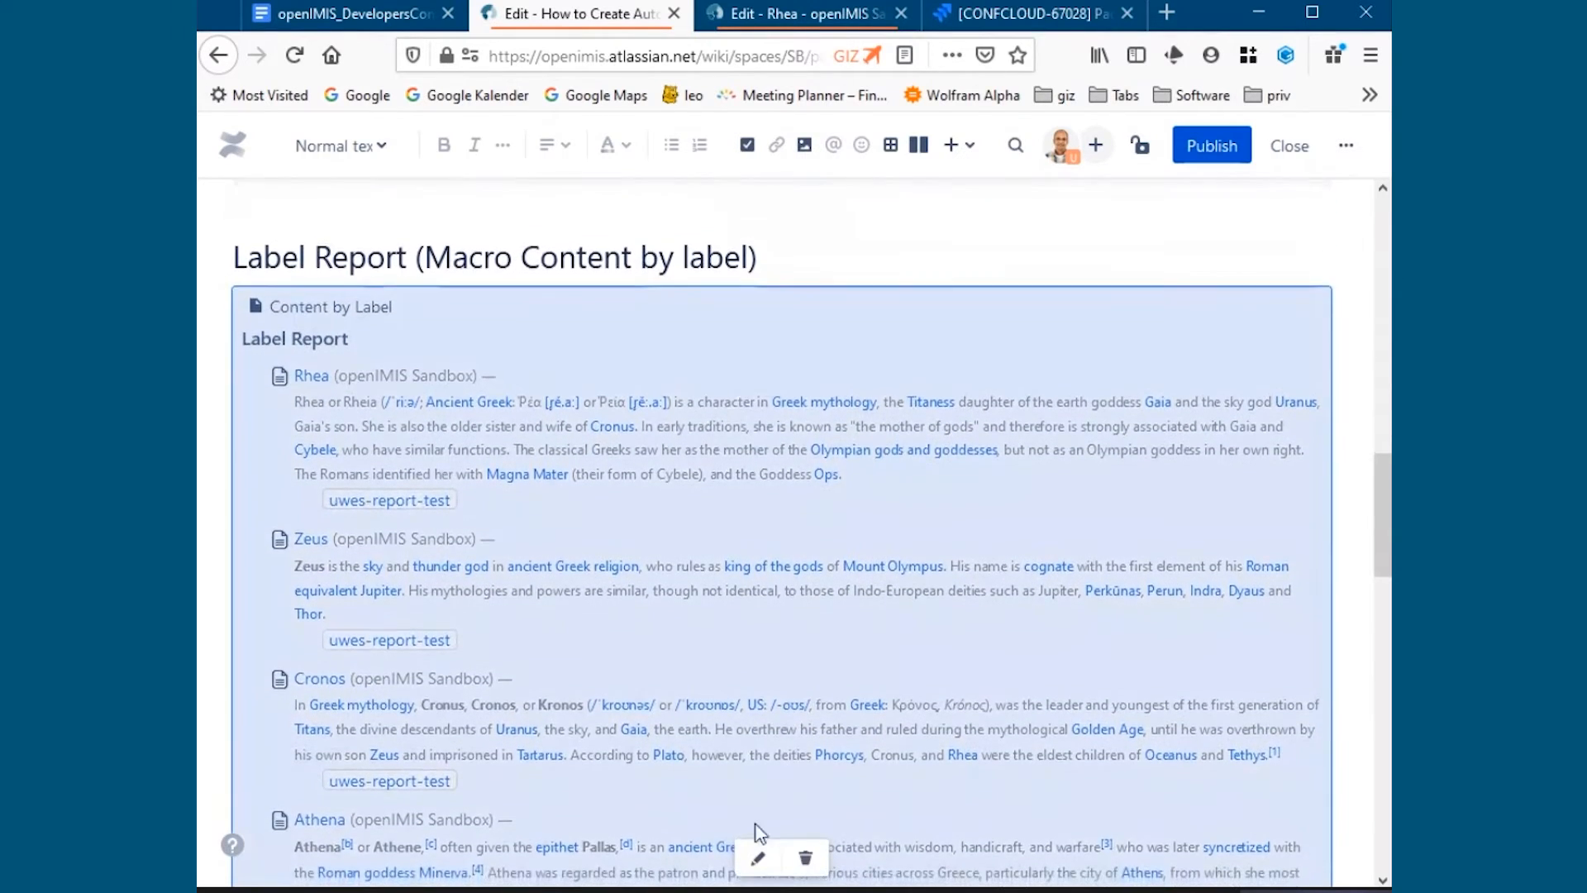
click(757, 858)
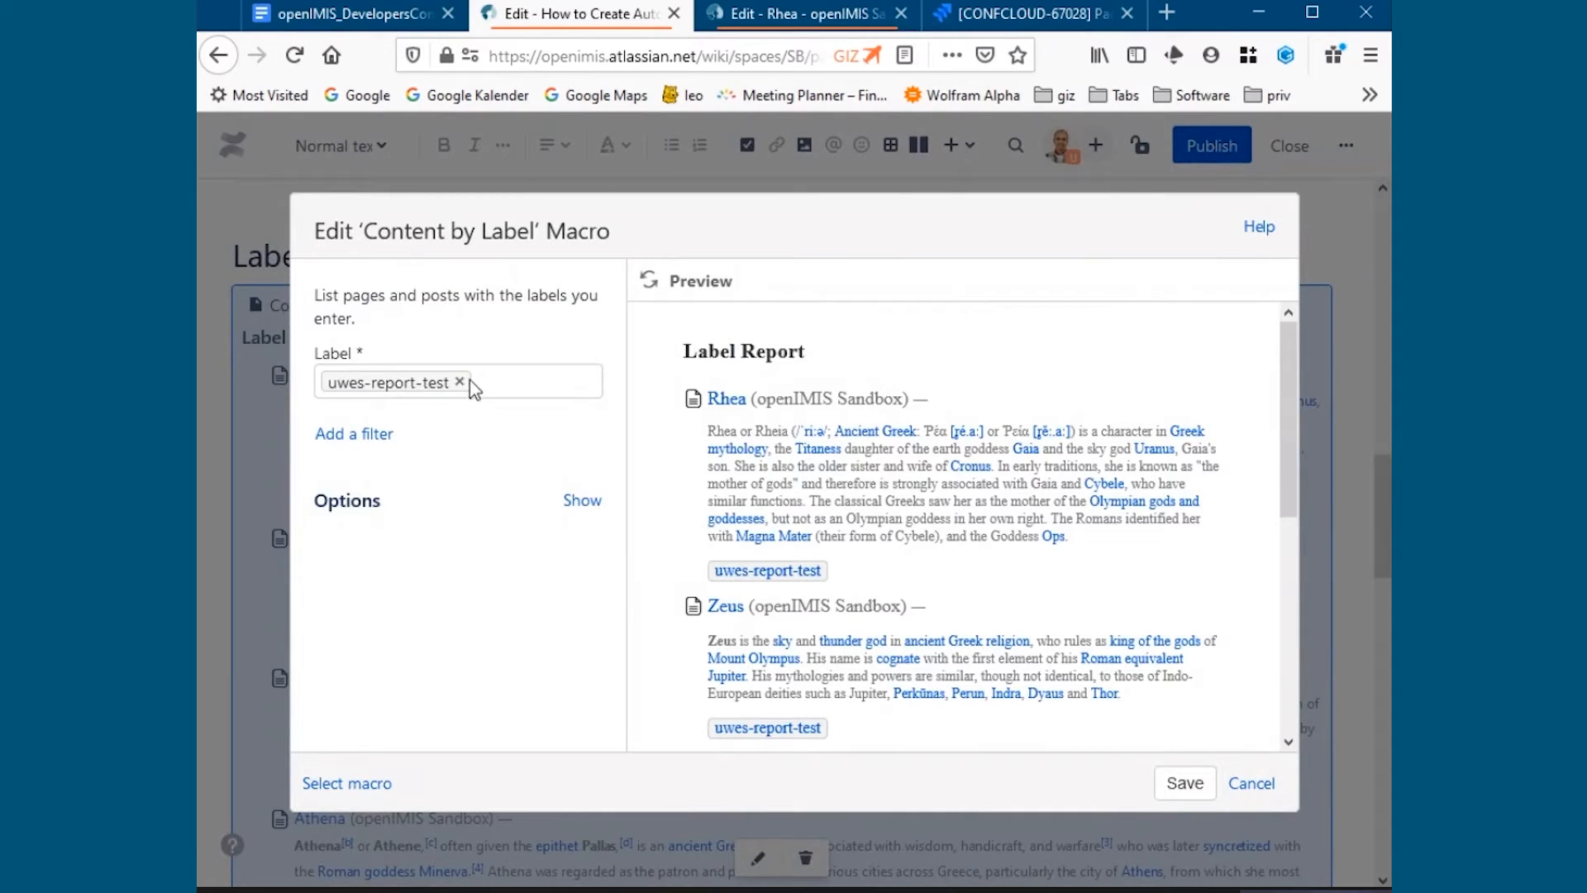
click(572, 502)
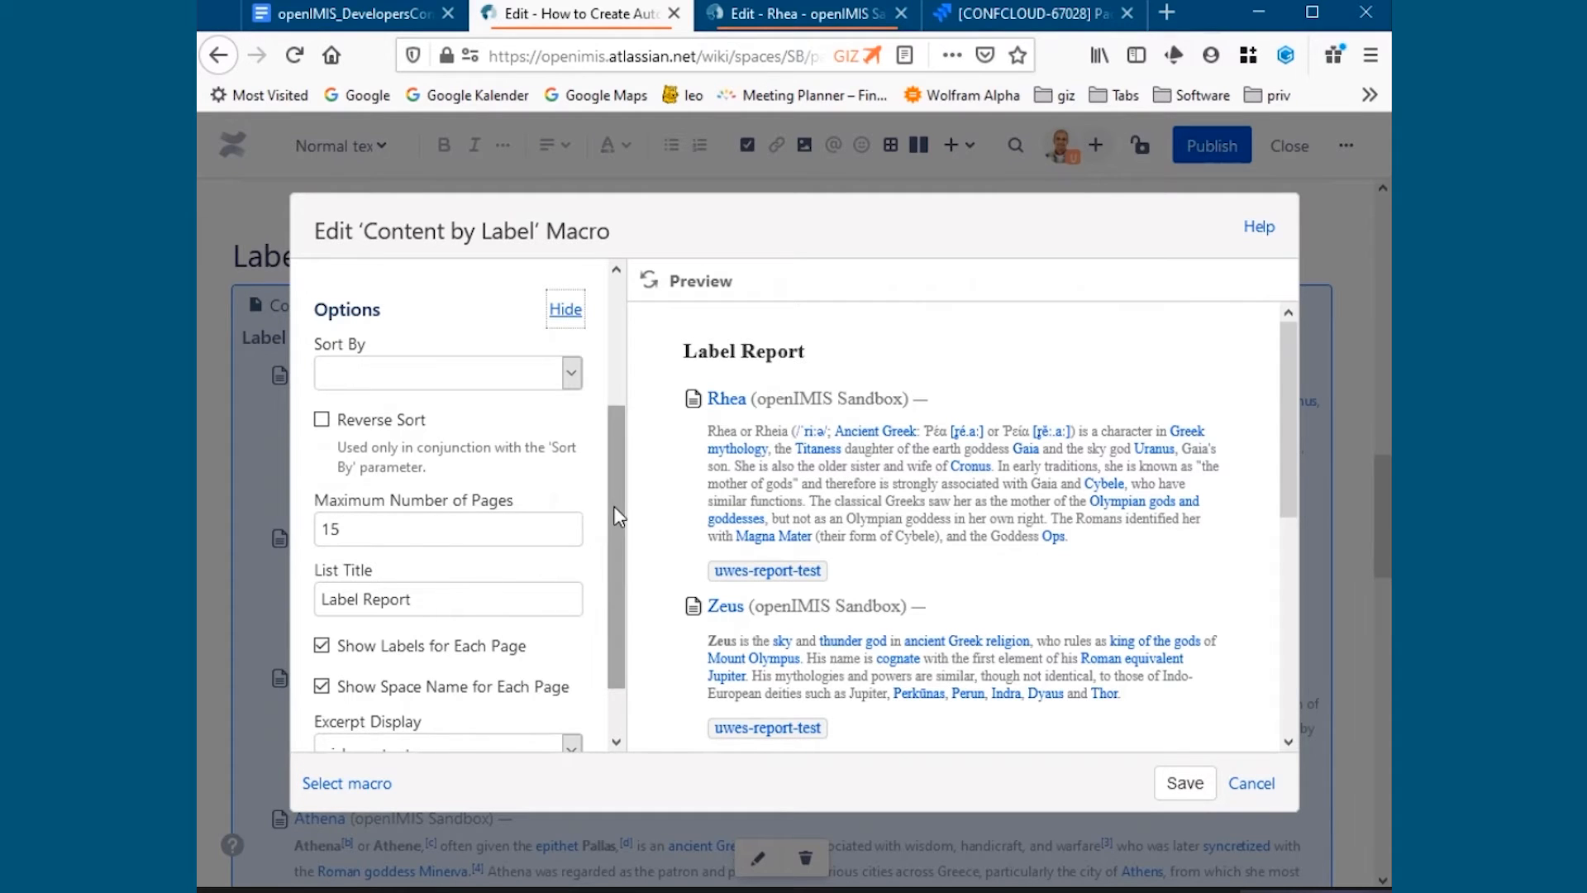
drag(613, 509, 613, 552)
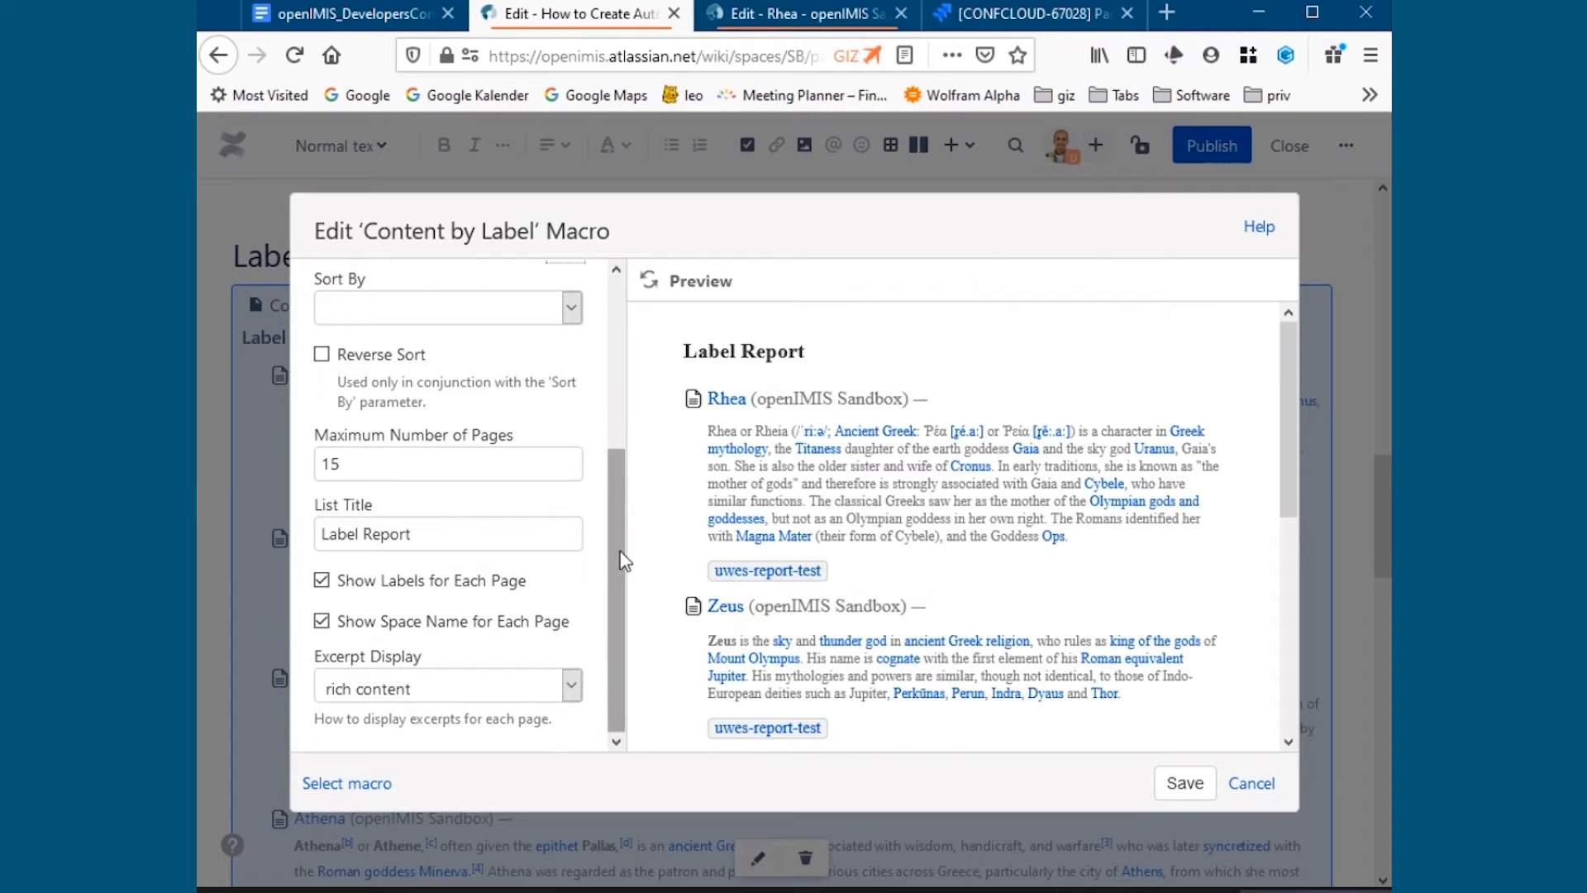
Try a With ancestor filter on the Content by Label macro, remove it and close the settings without saving.
scroll(524, 460, up, 5)
click(362, 444)
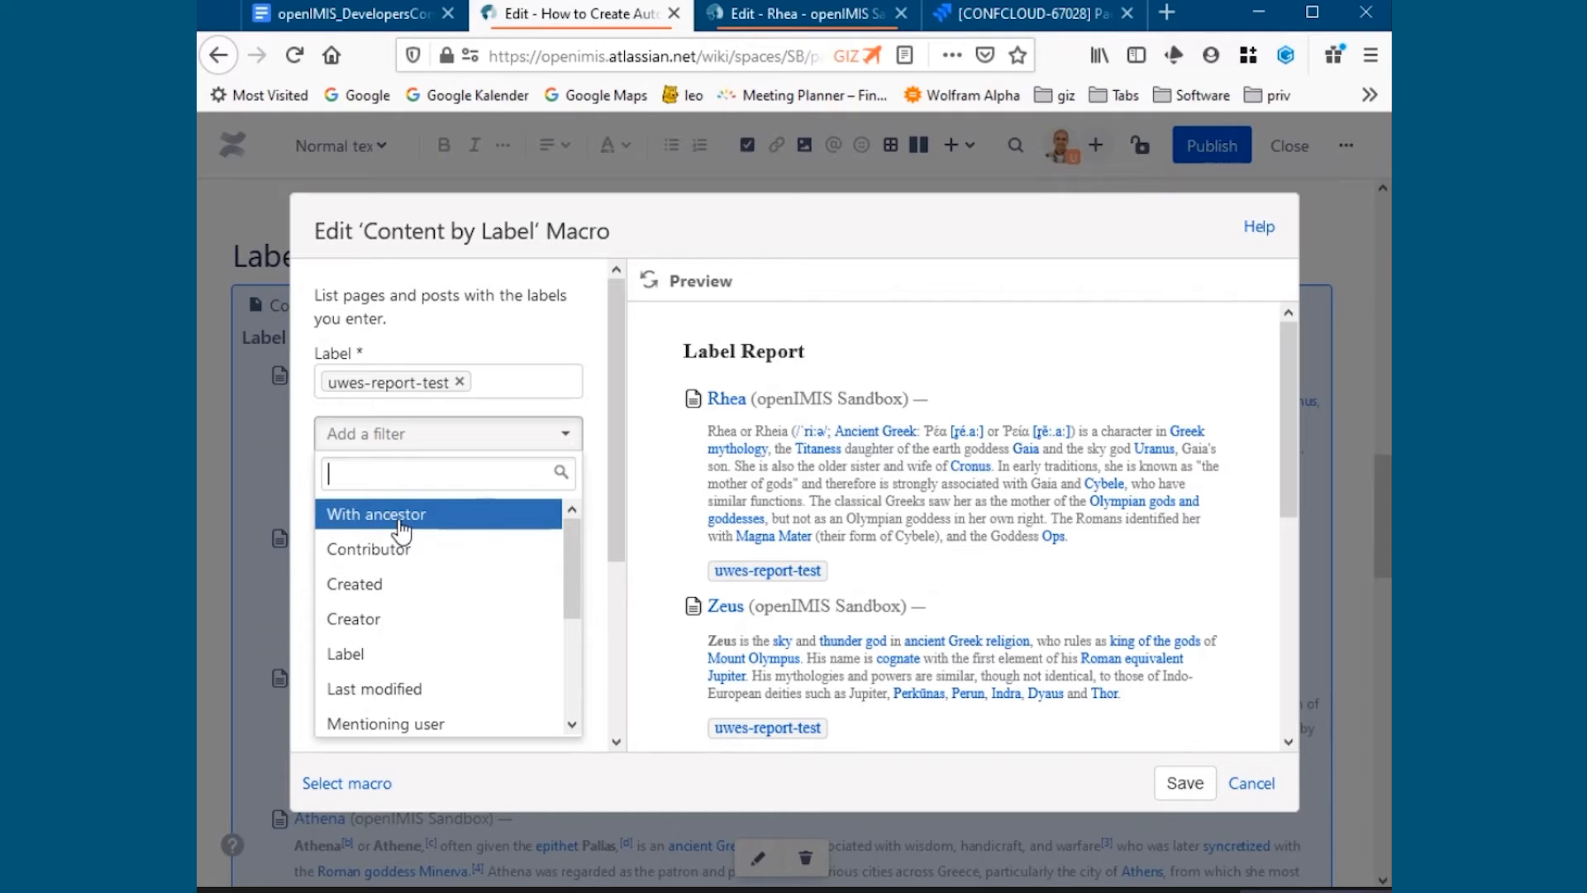
click(401, 523)
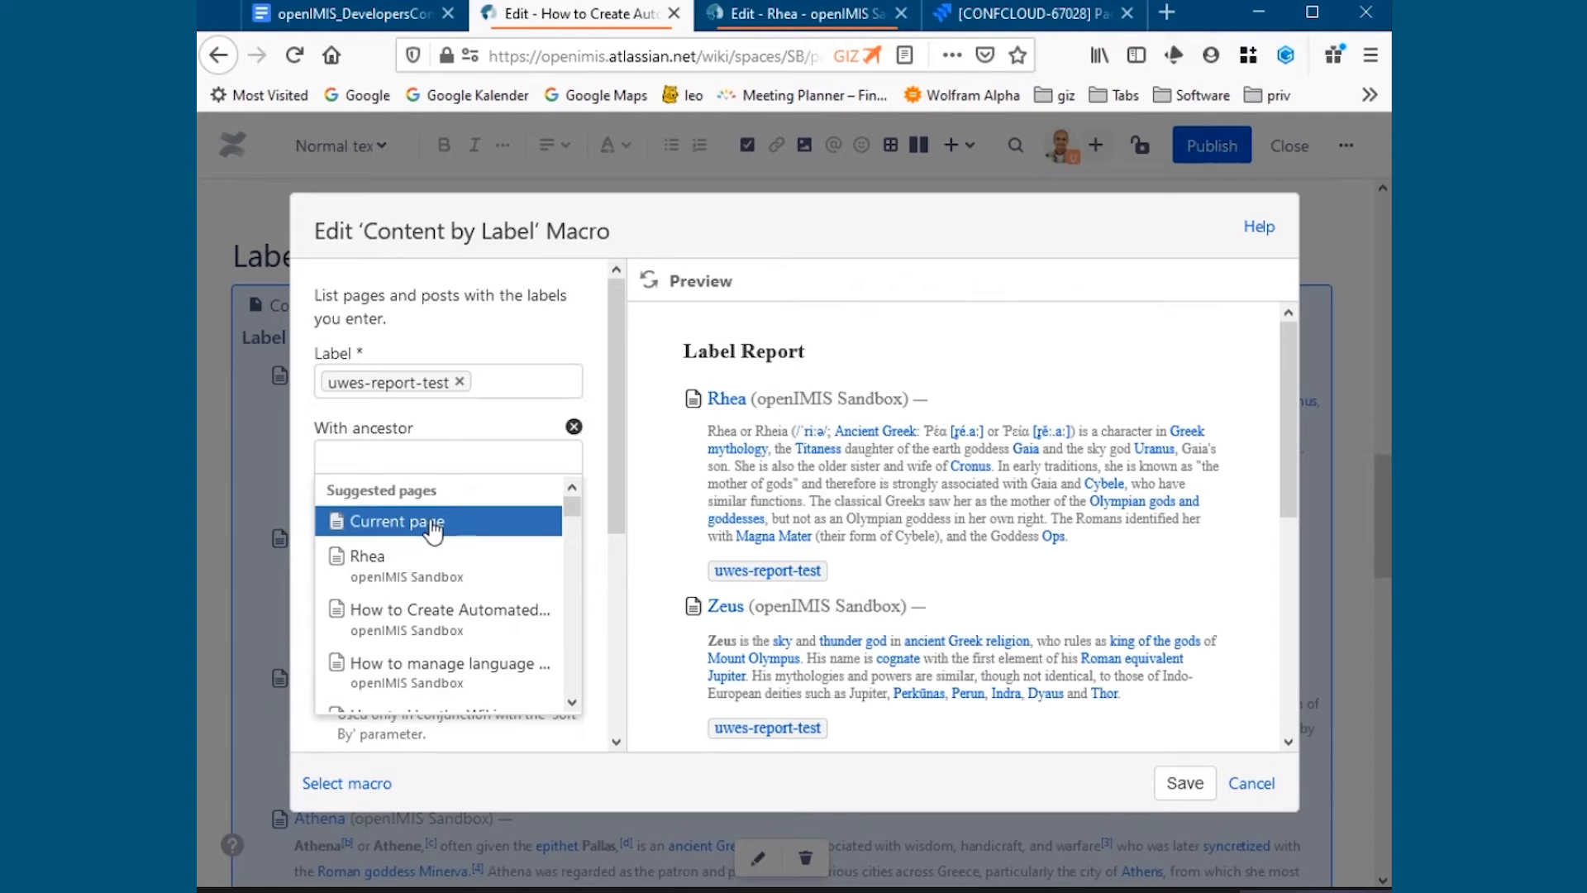
click(613, 450)
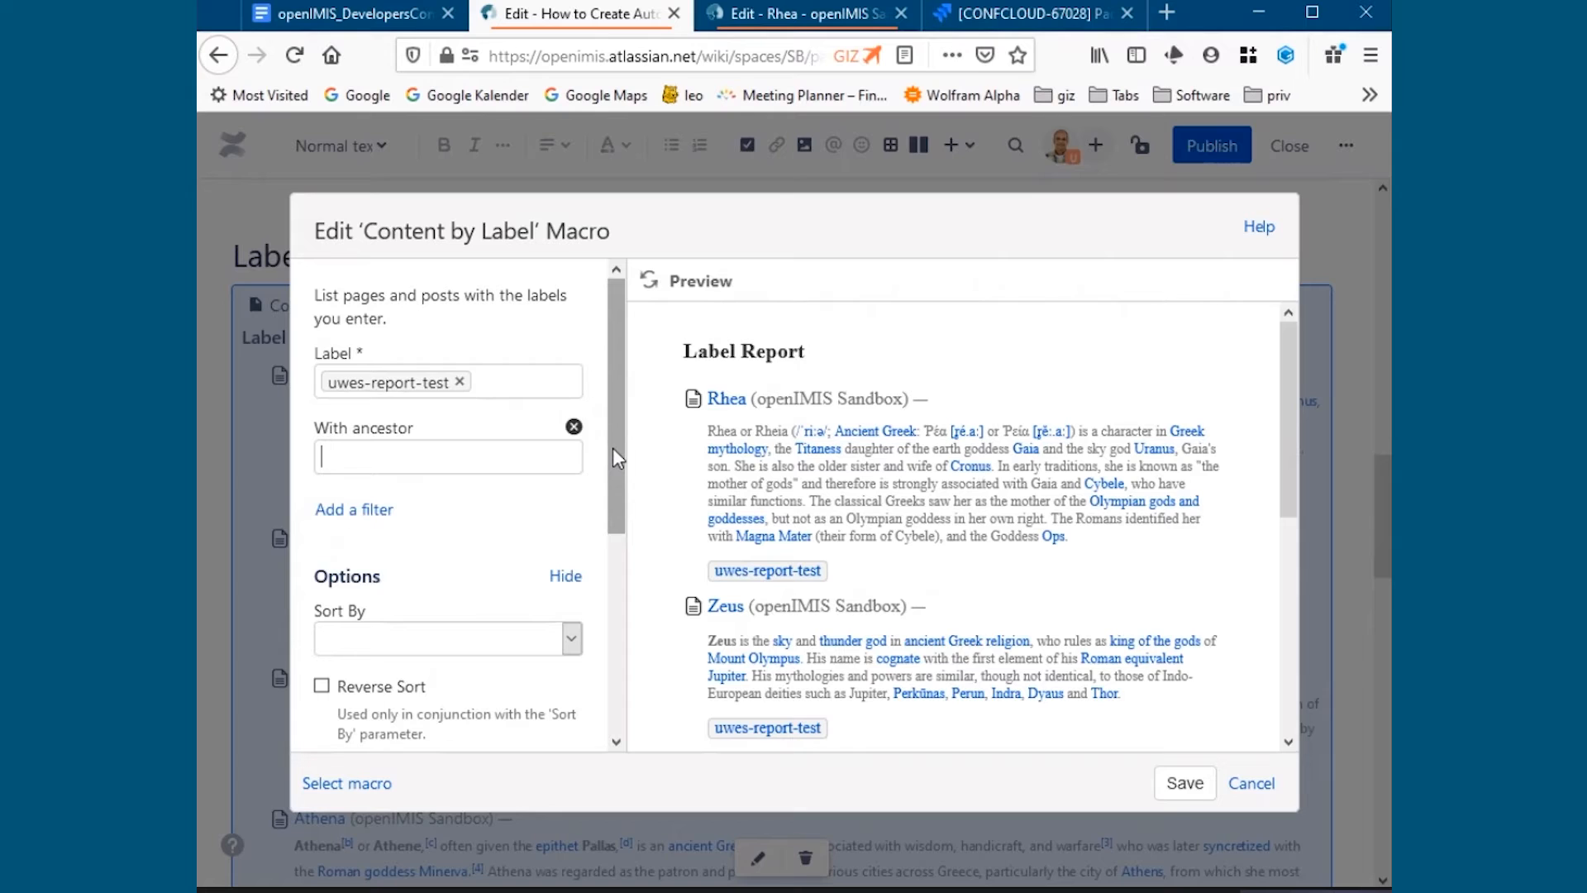
click(573, 427)
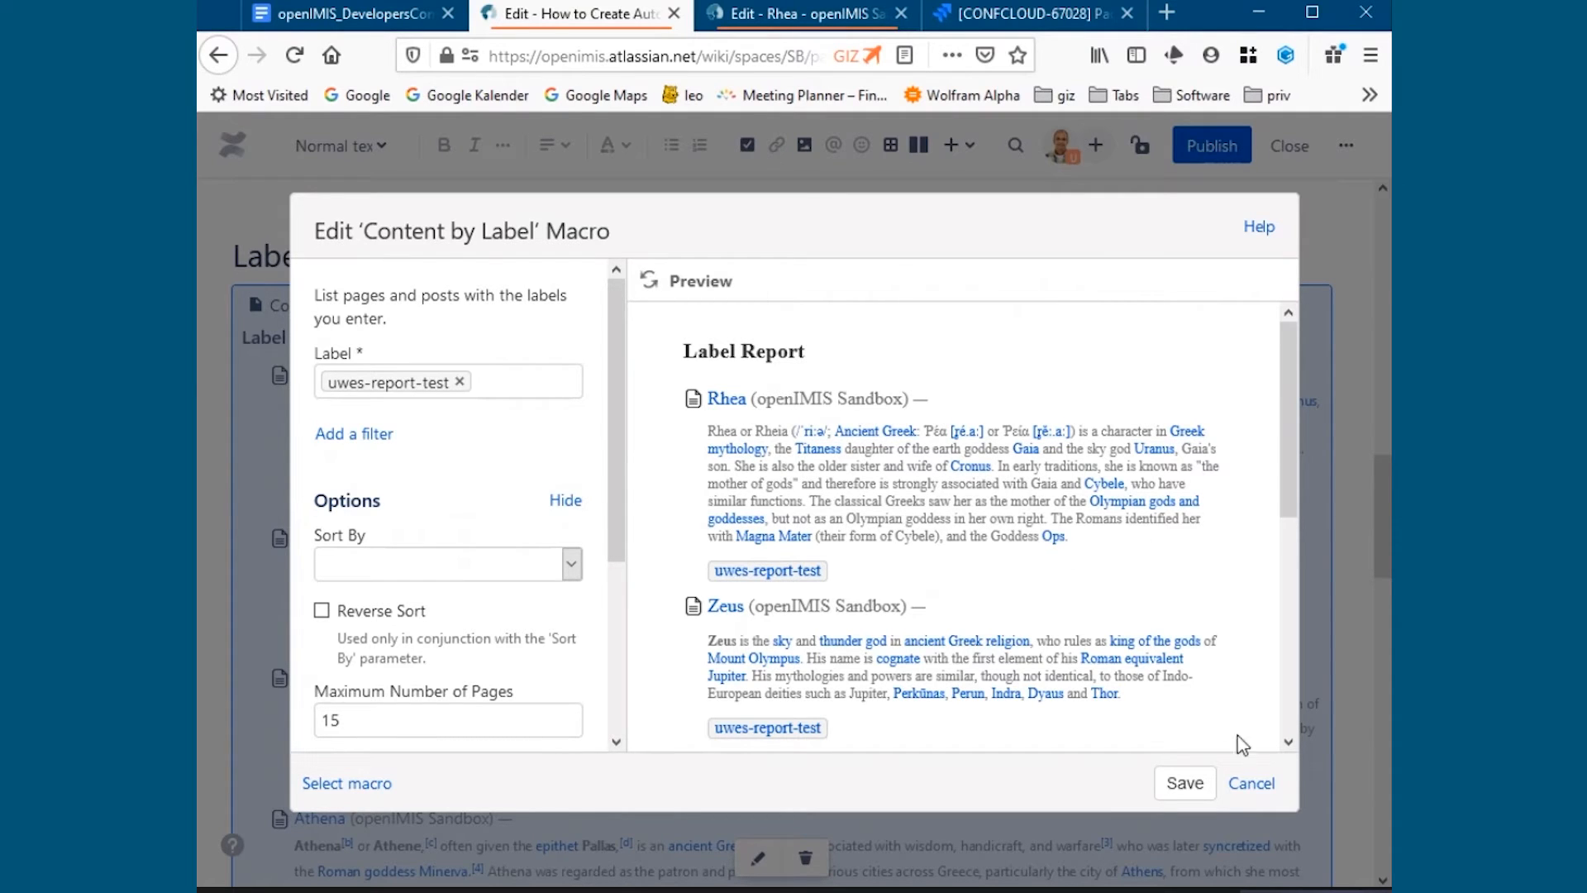
click(1252, 784)
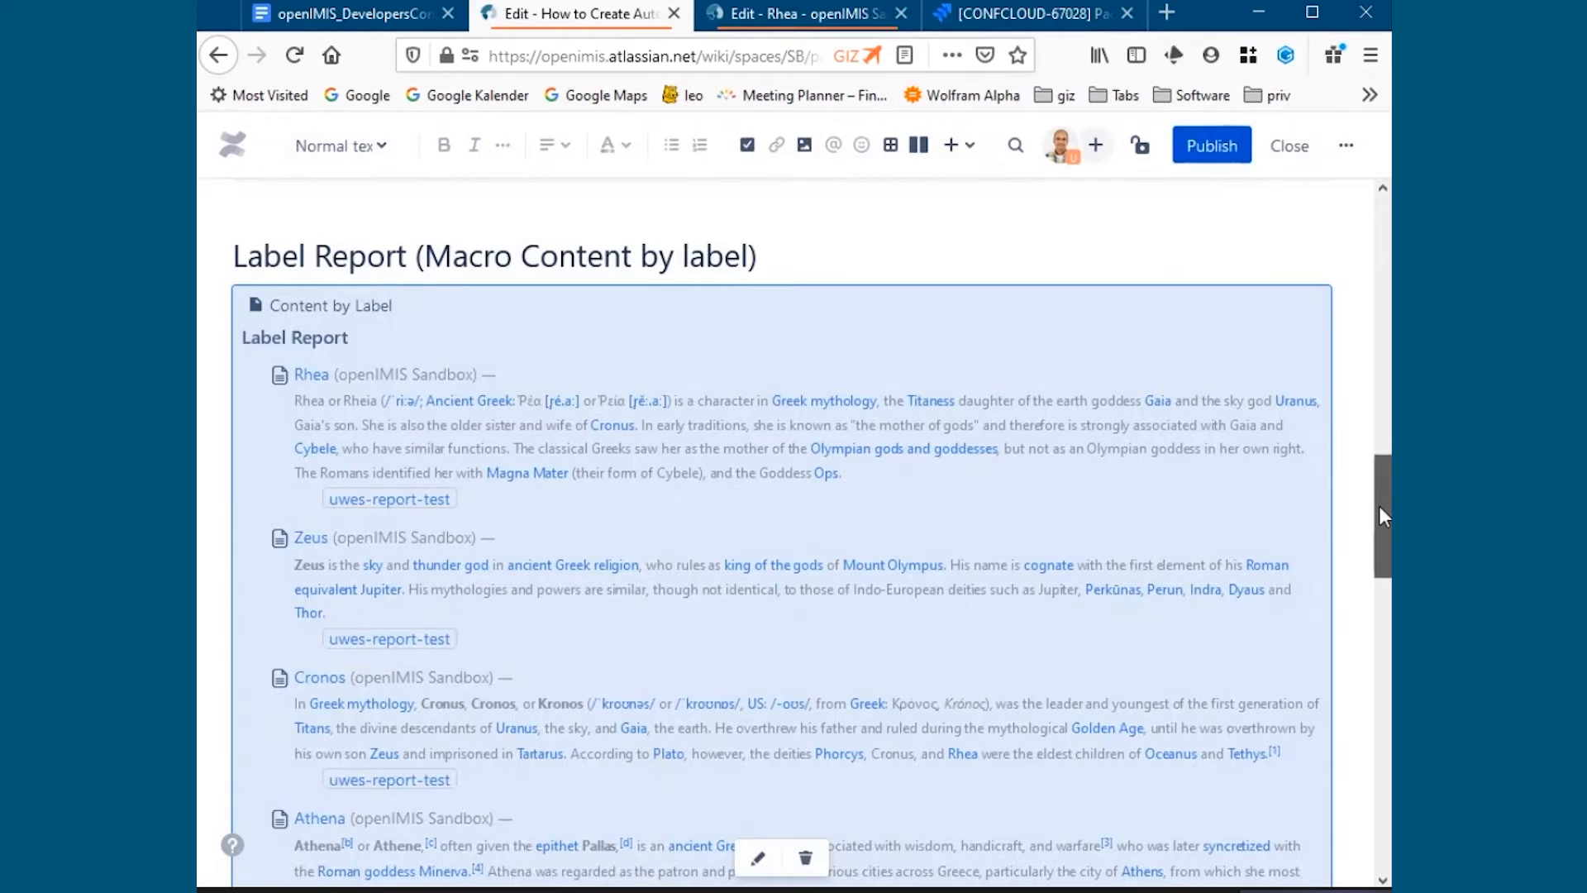
Open the settings of the Page Properties Report macro under Properties Report and view the available filters.
drag(1379, 506, 1380, 594)
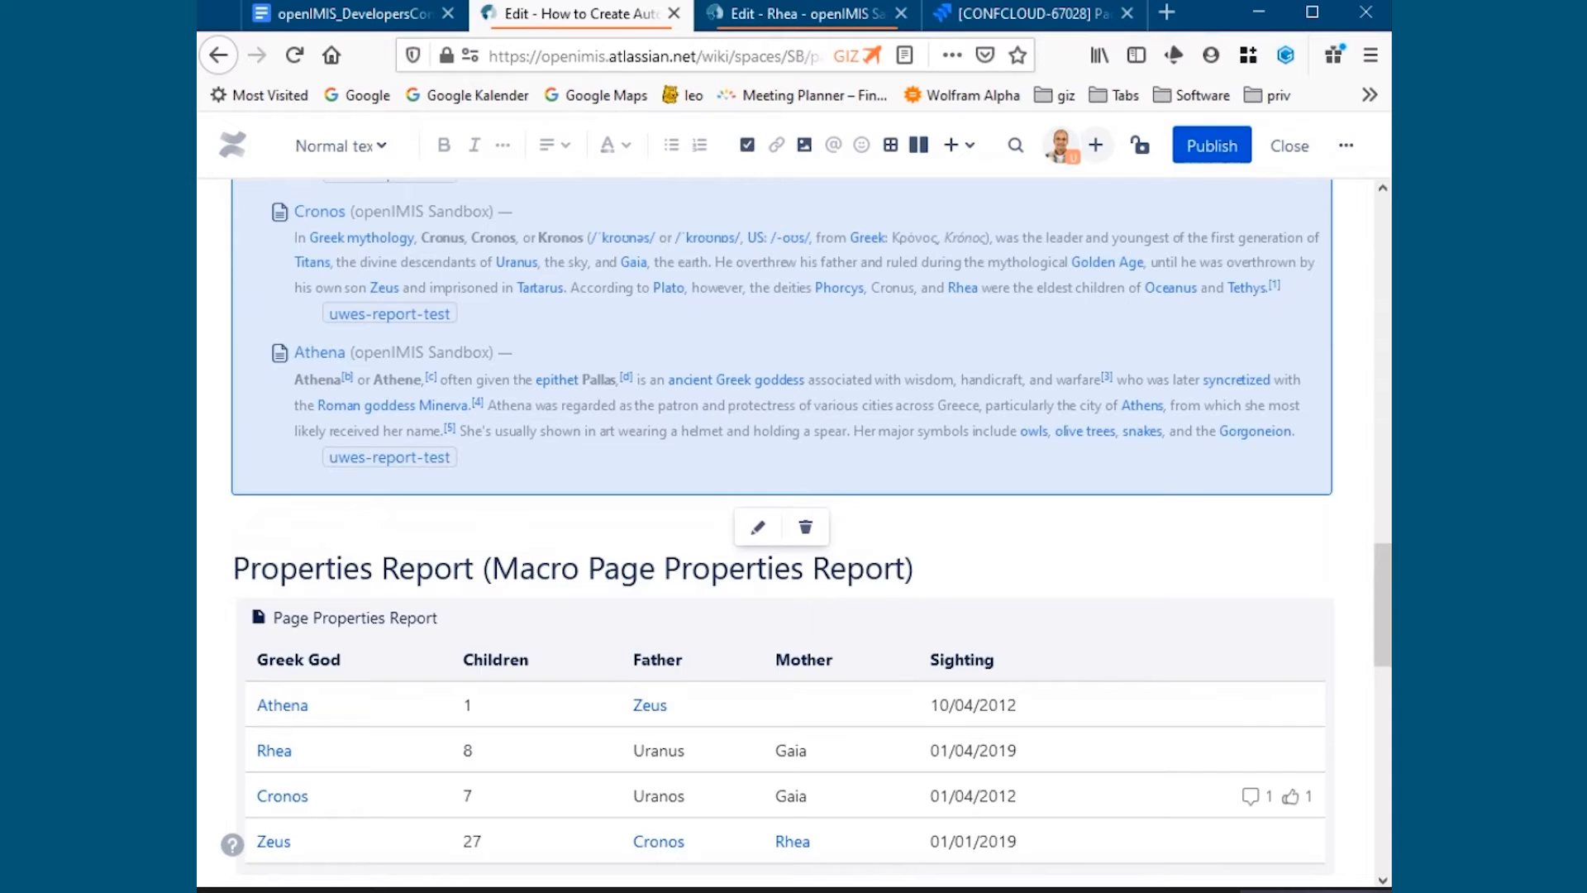
drag(1382, 566, 1386, 606)
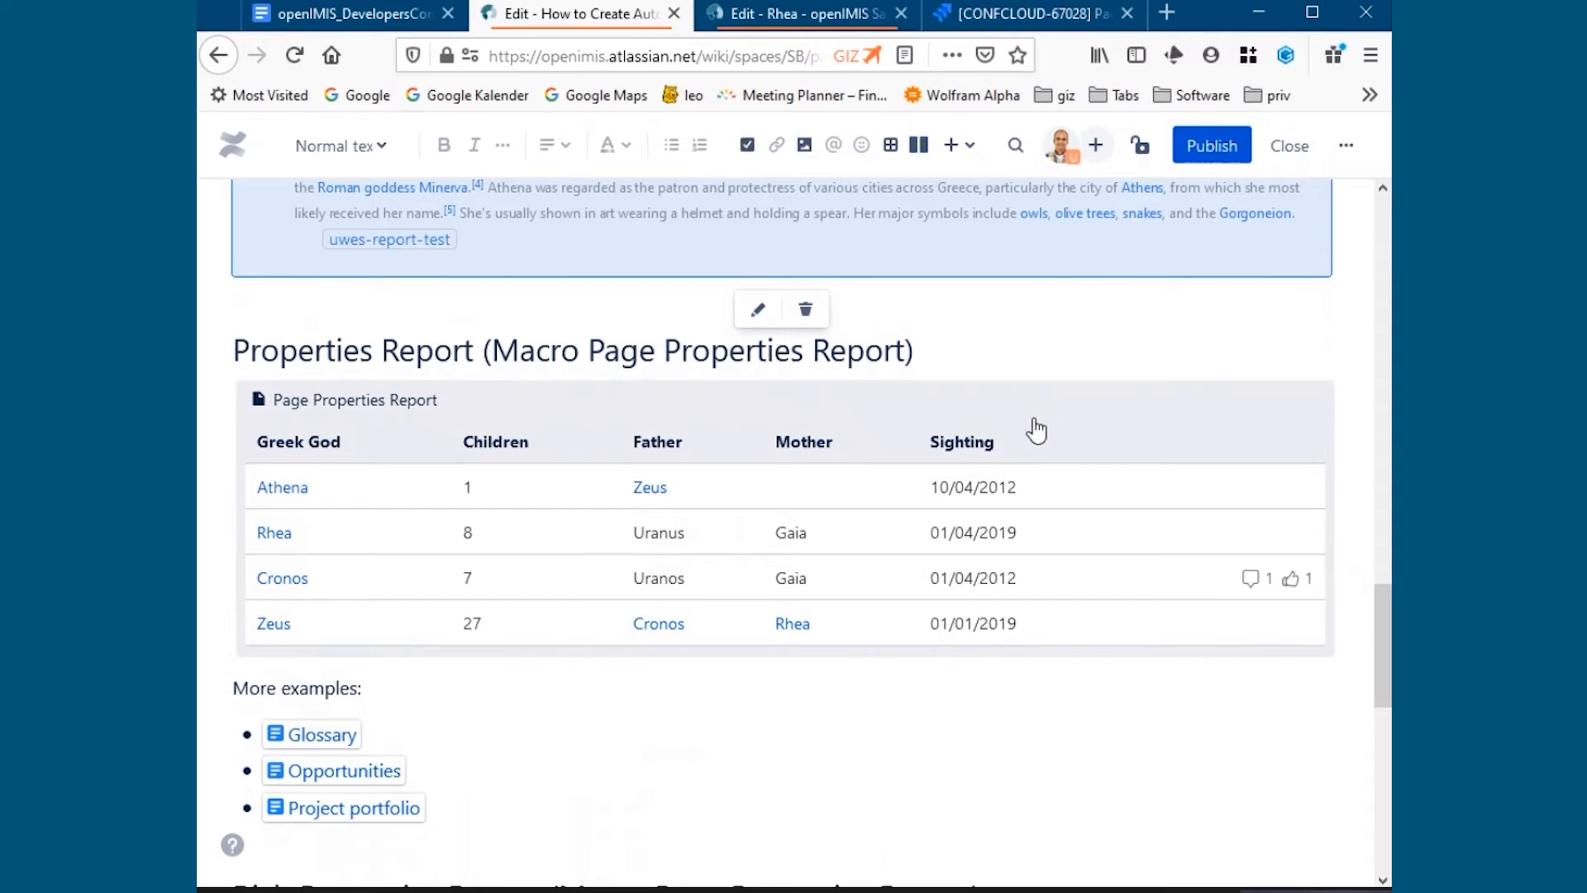
click(1033, 427)
click(760, 693)
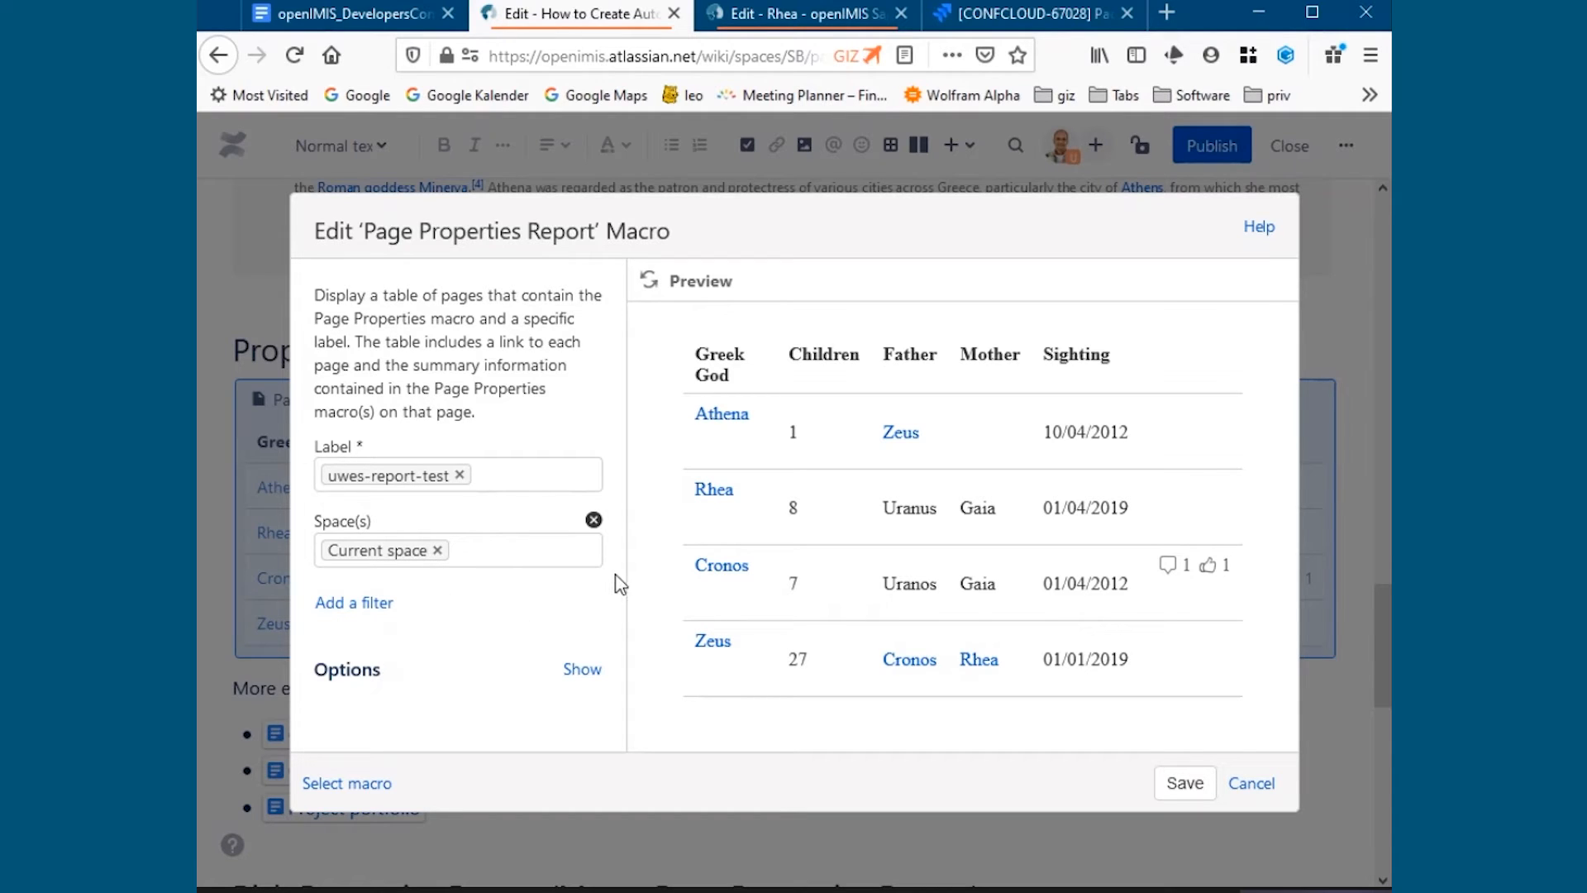
click(364, 603)
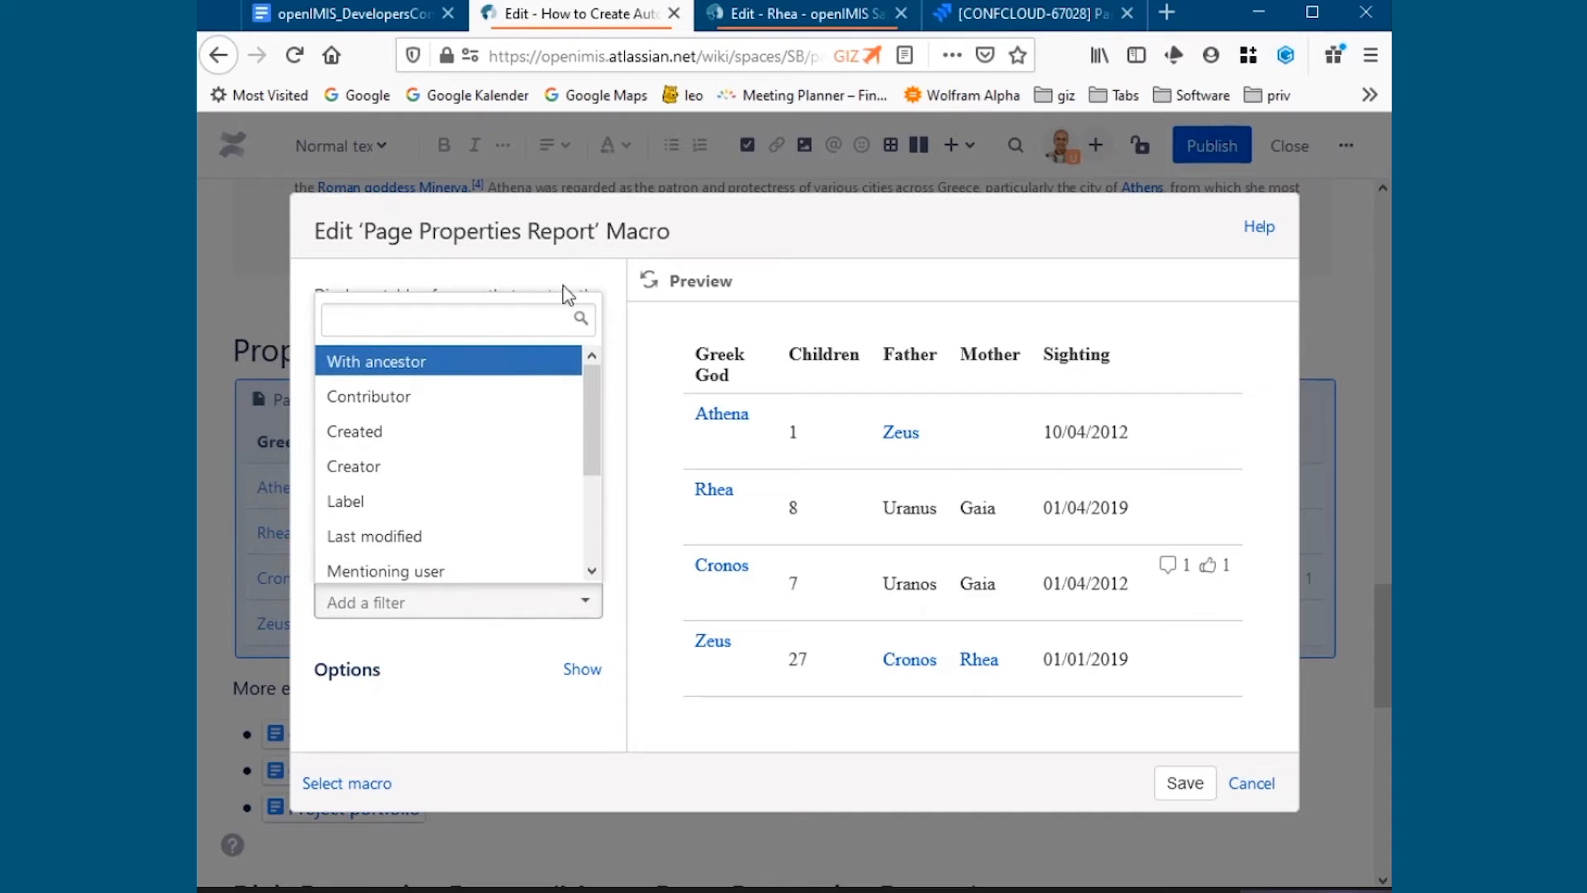
click(610, 279)
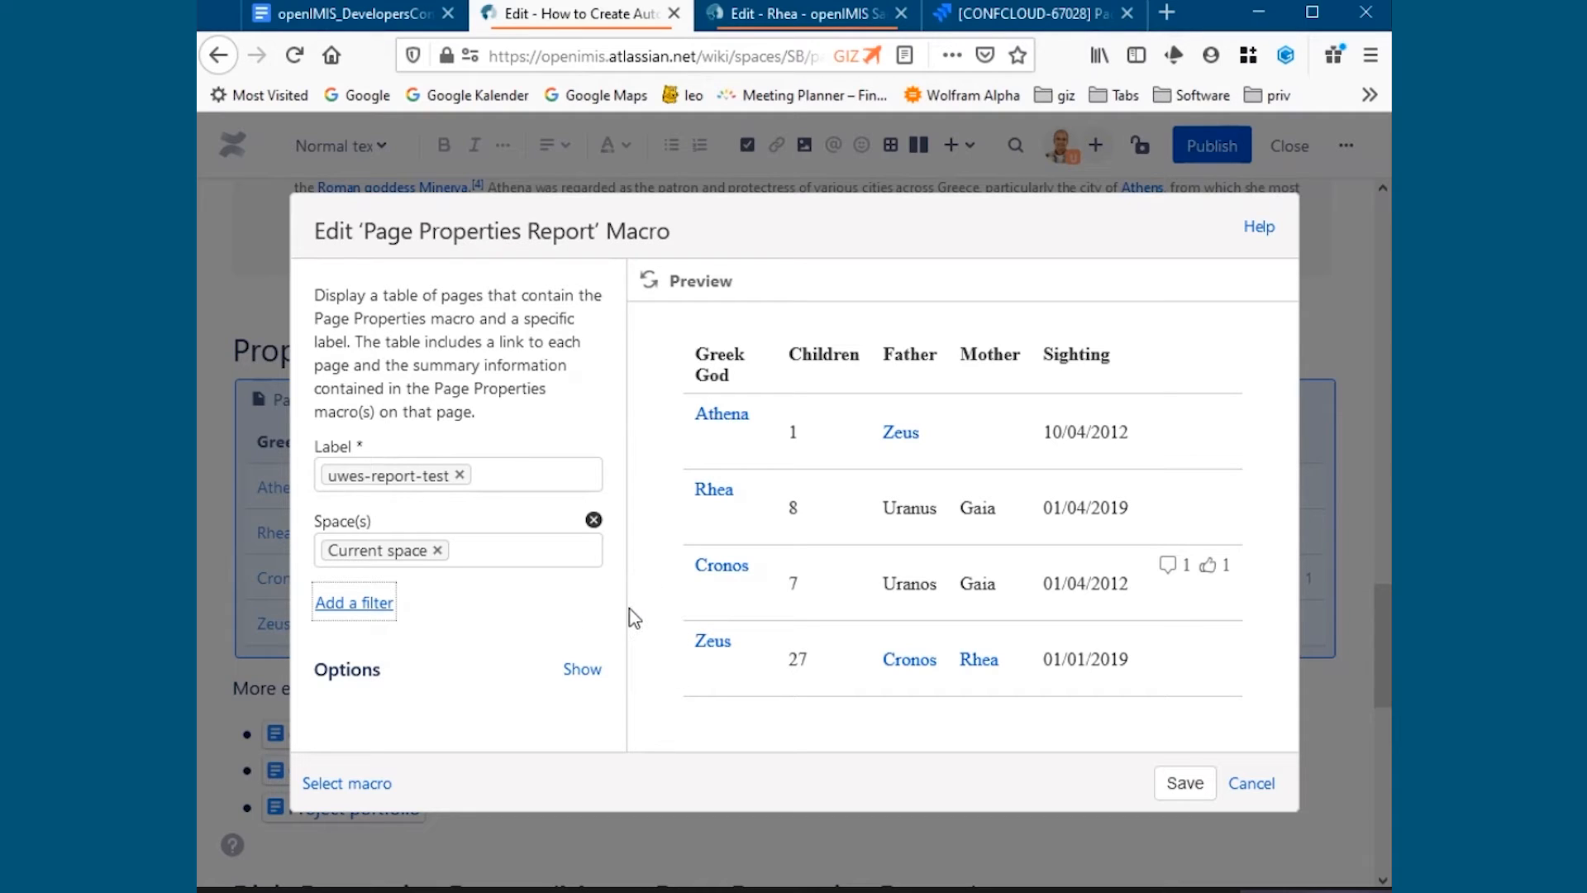
Show the Page Properties Report options and examine the page properties ID, title column heading and columns to show.
click(582, 669)
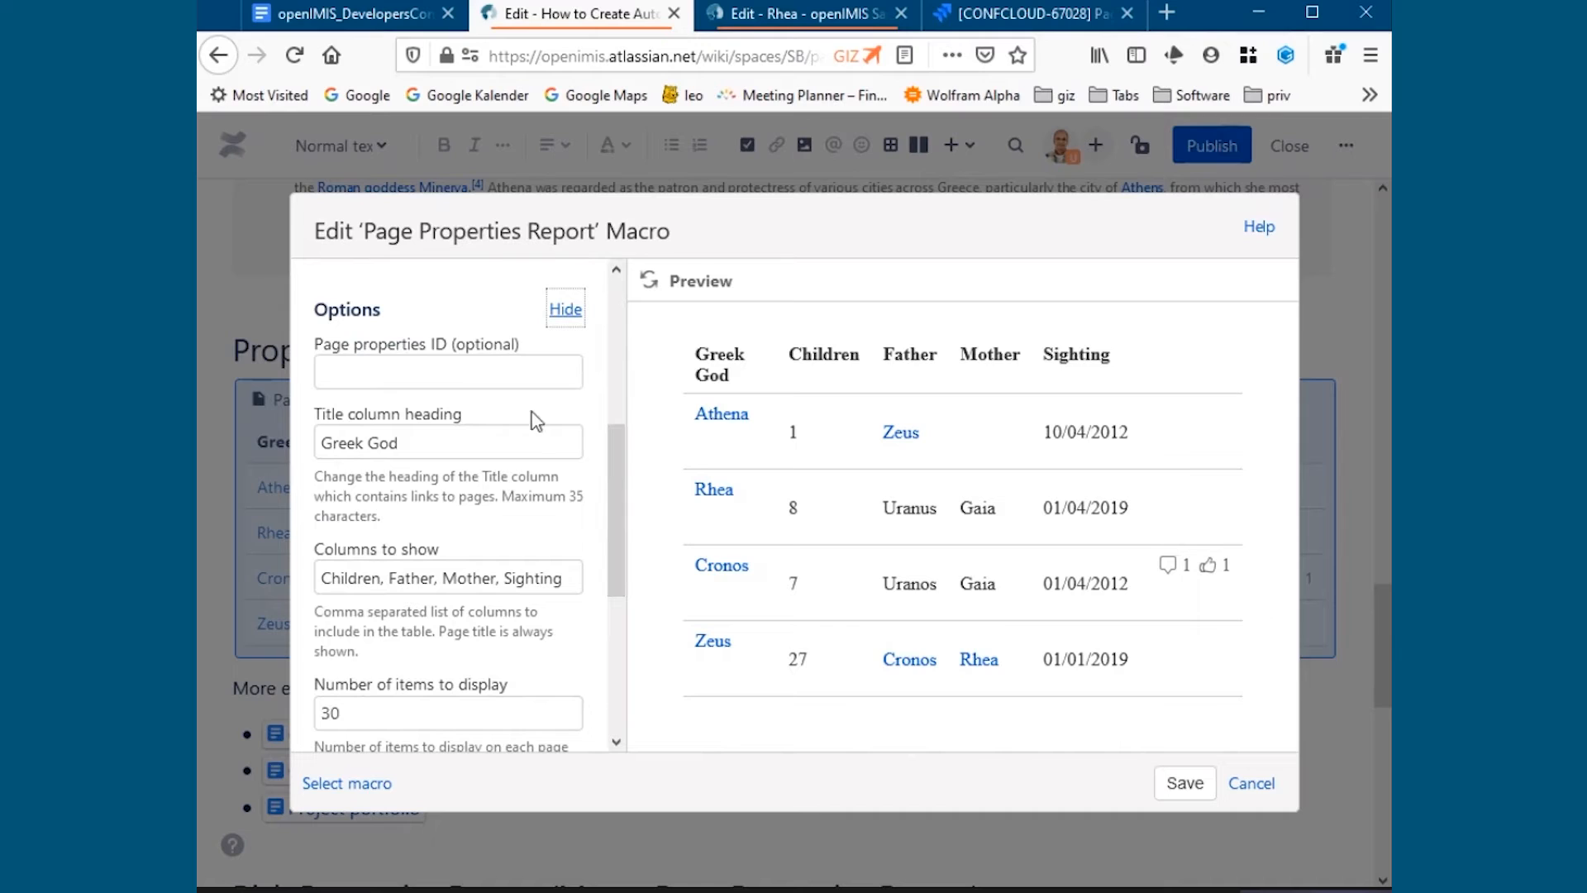
click(503, 372)
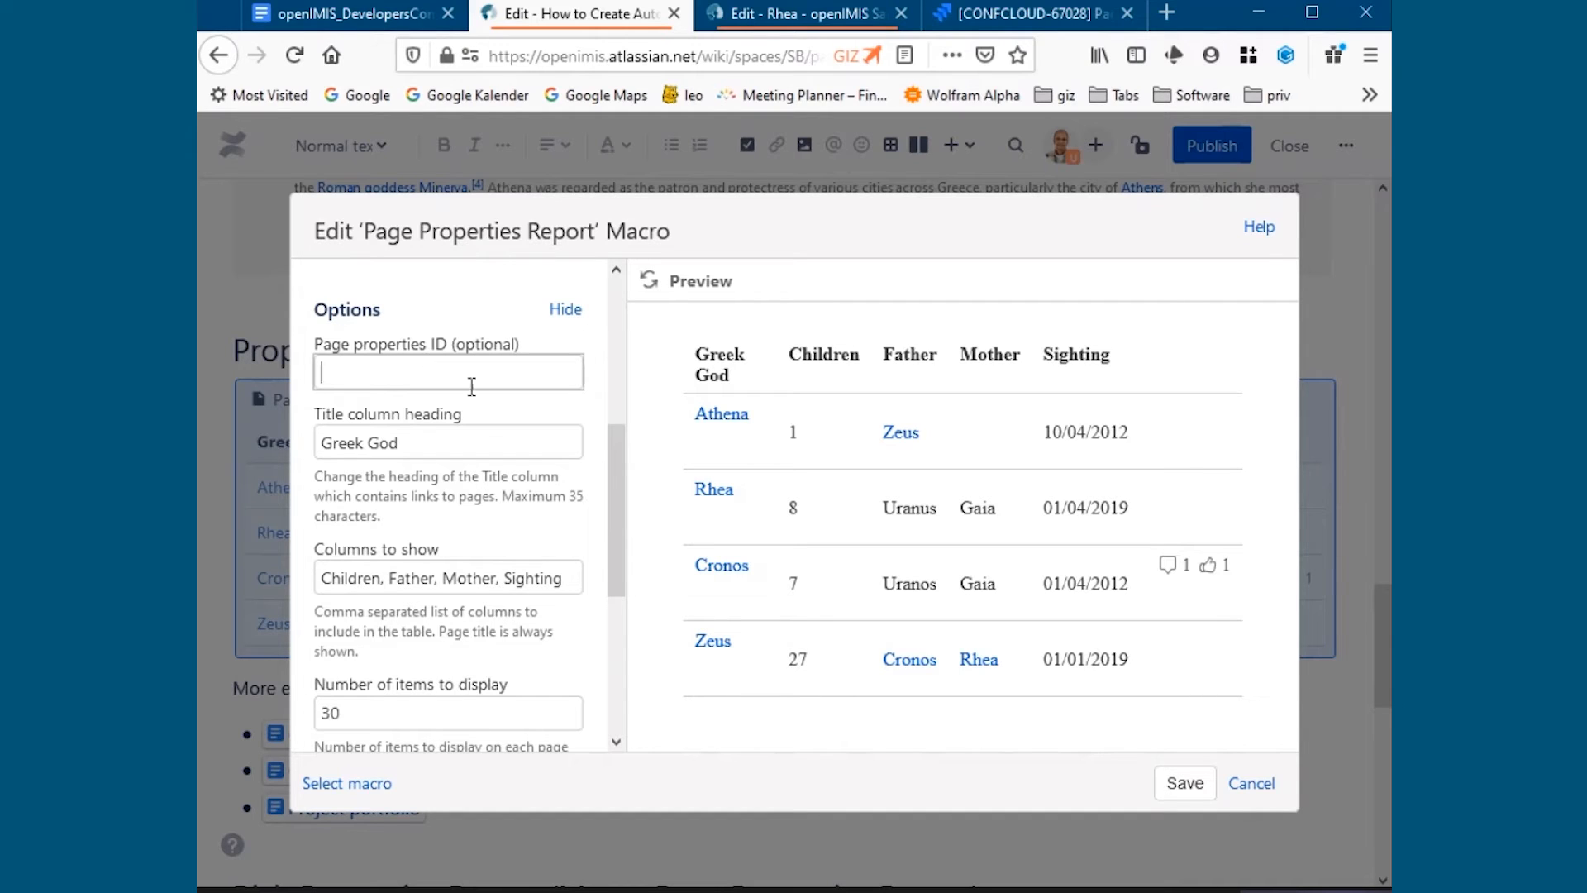
click(481, 445)
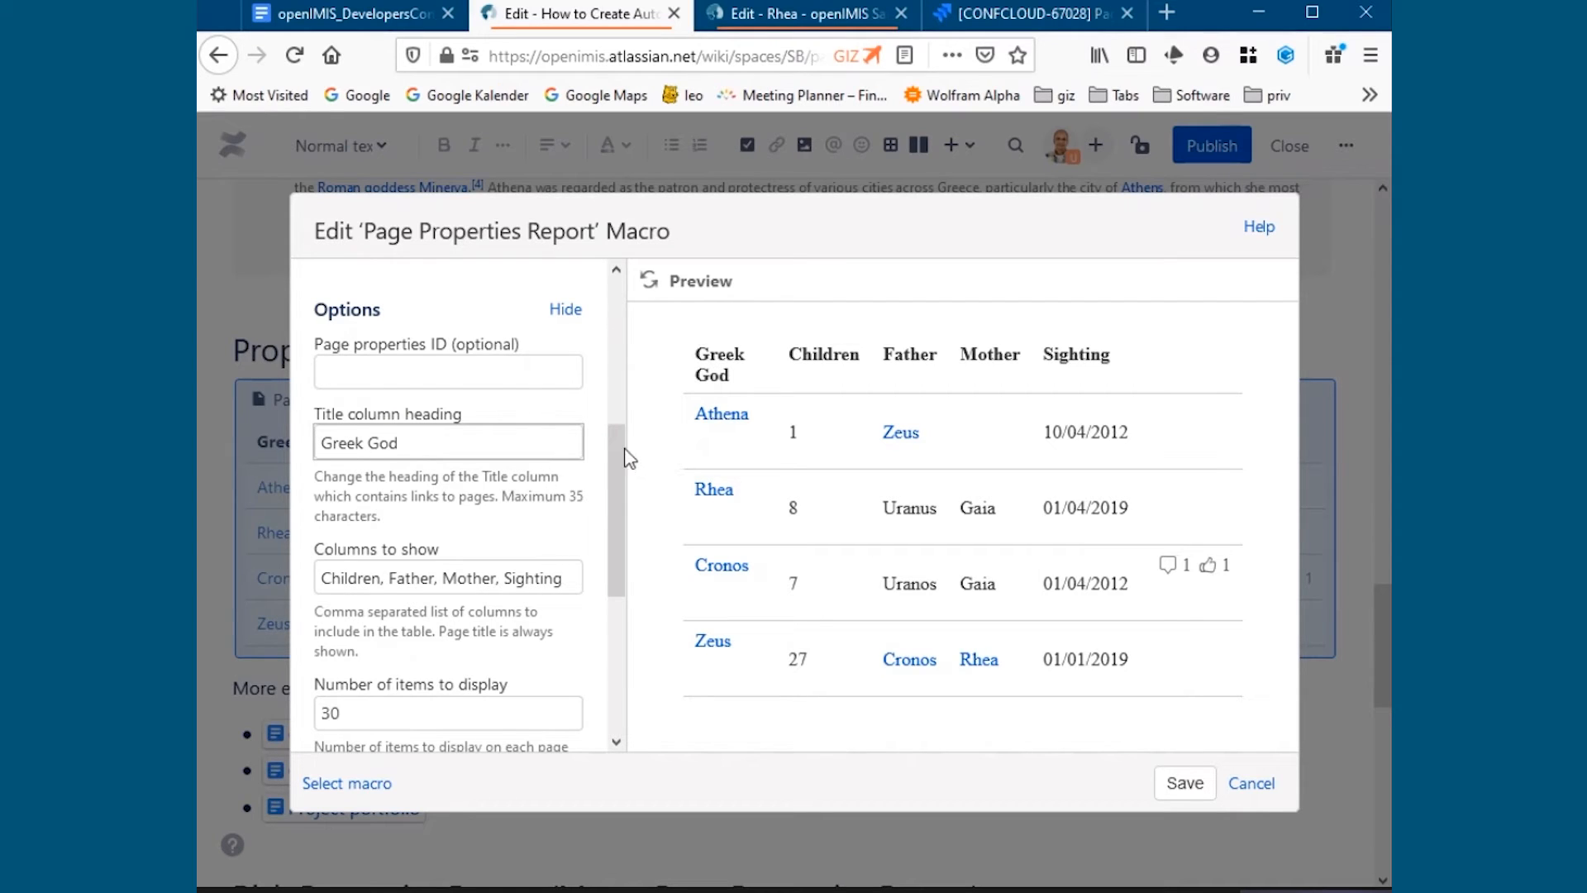
scroll(614, 496, down, 2)
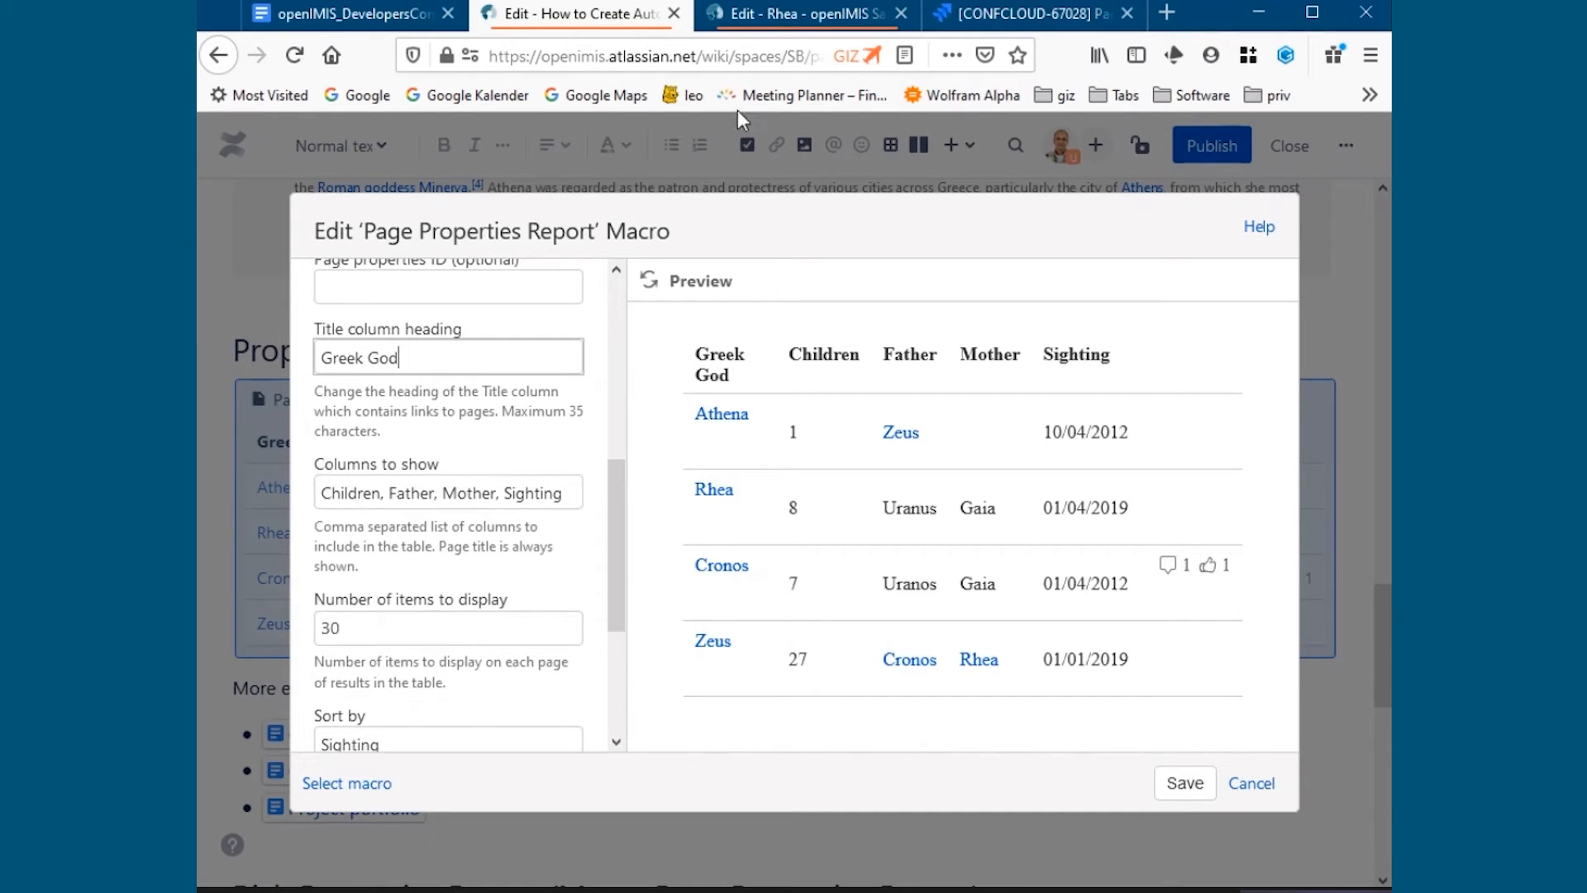
Switch to the Rhea page and examine the property rows that supply the report's columns.
click(795, 26)
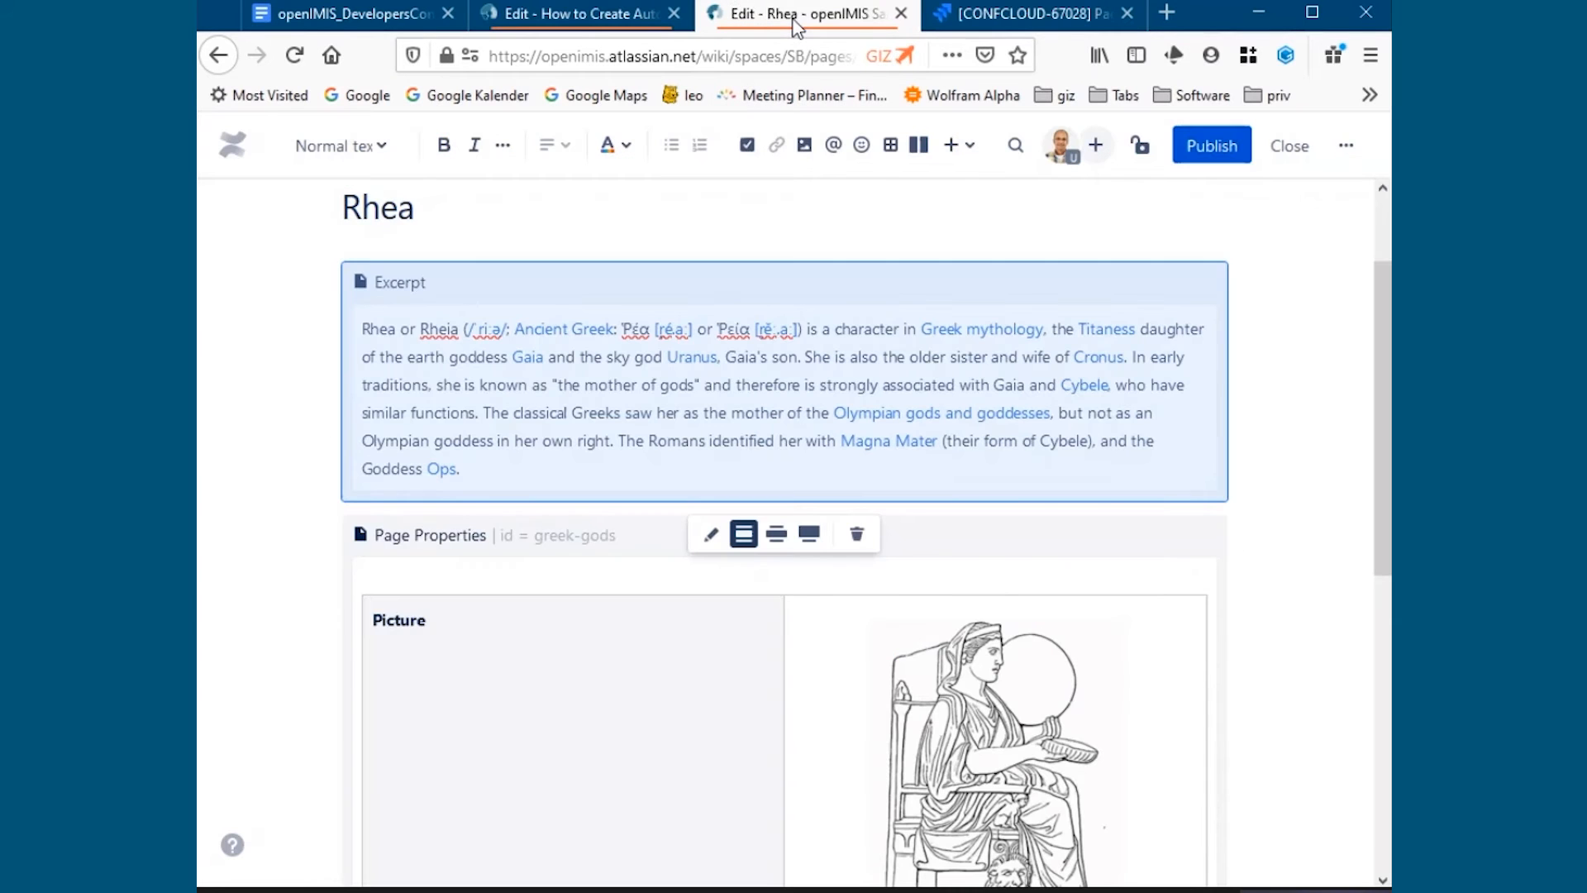
scroll(1148, 656, down, 3)
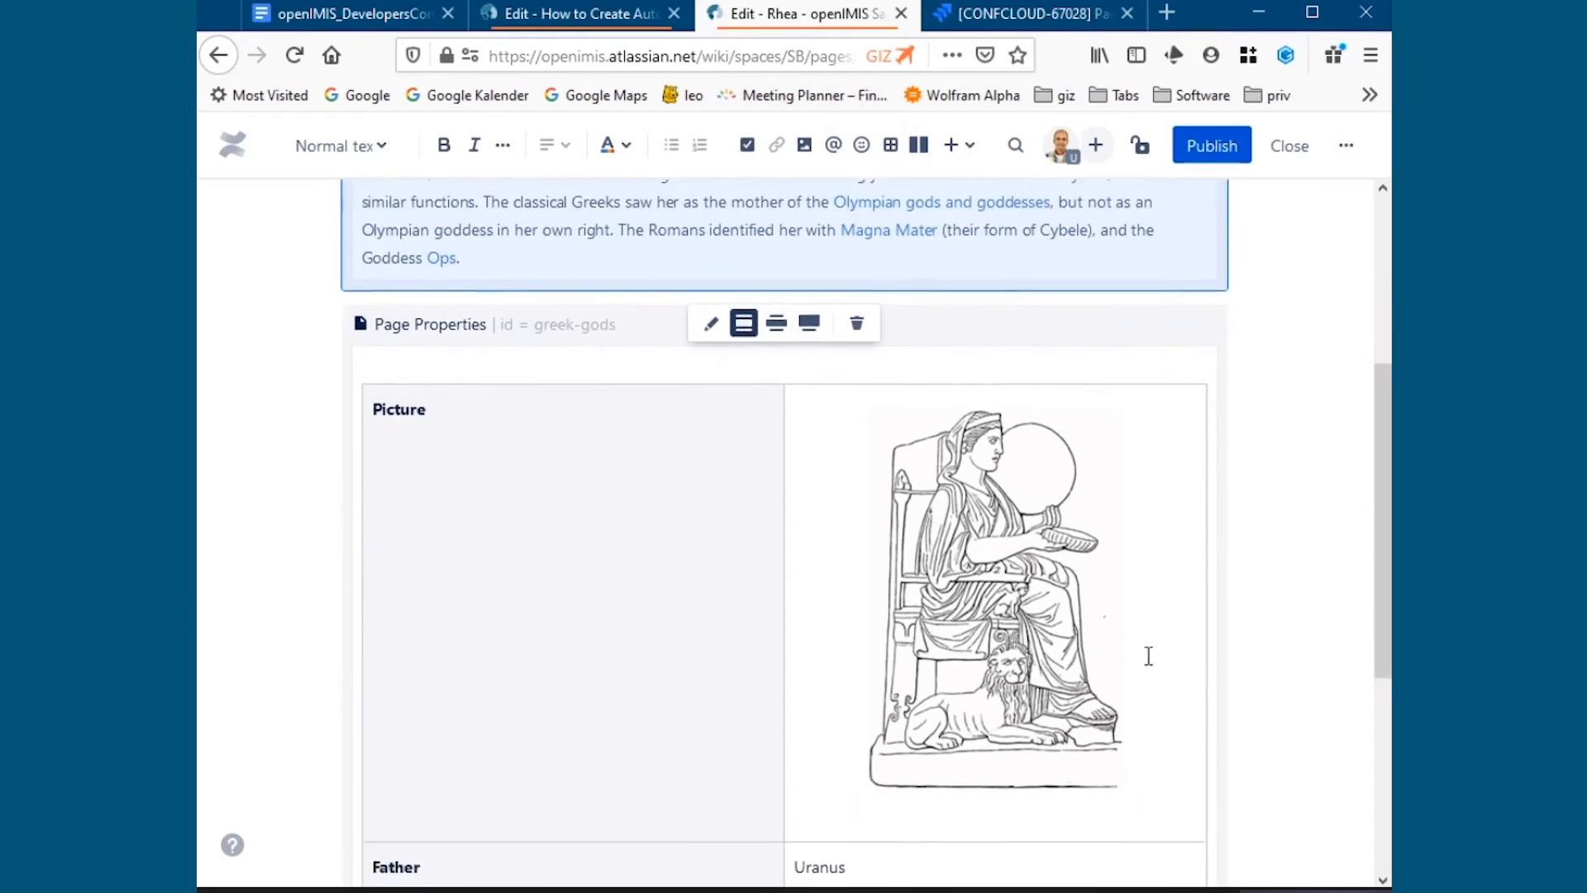
scroll(469, 521, down, 2)
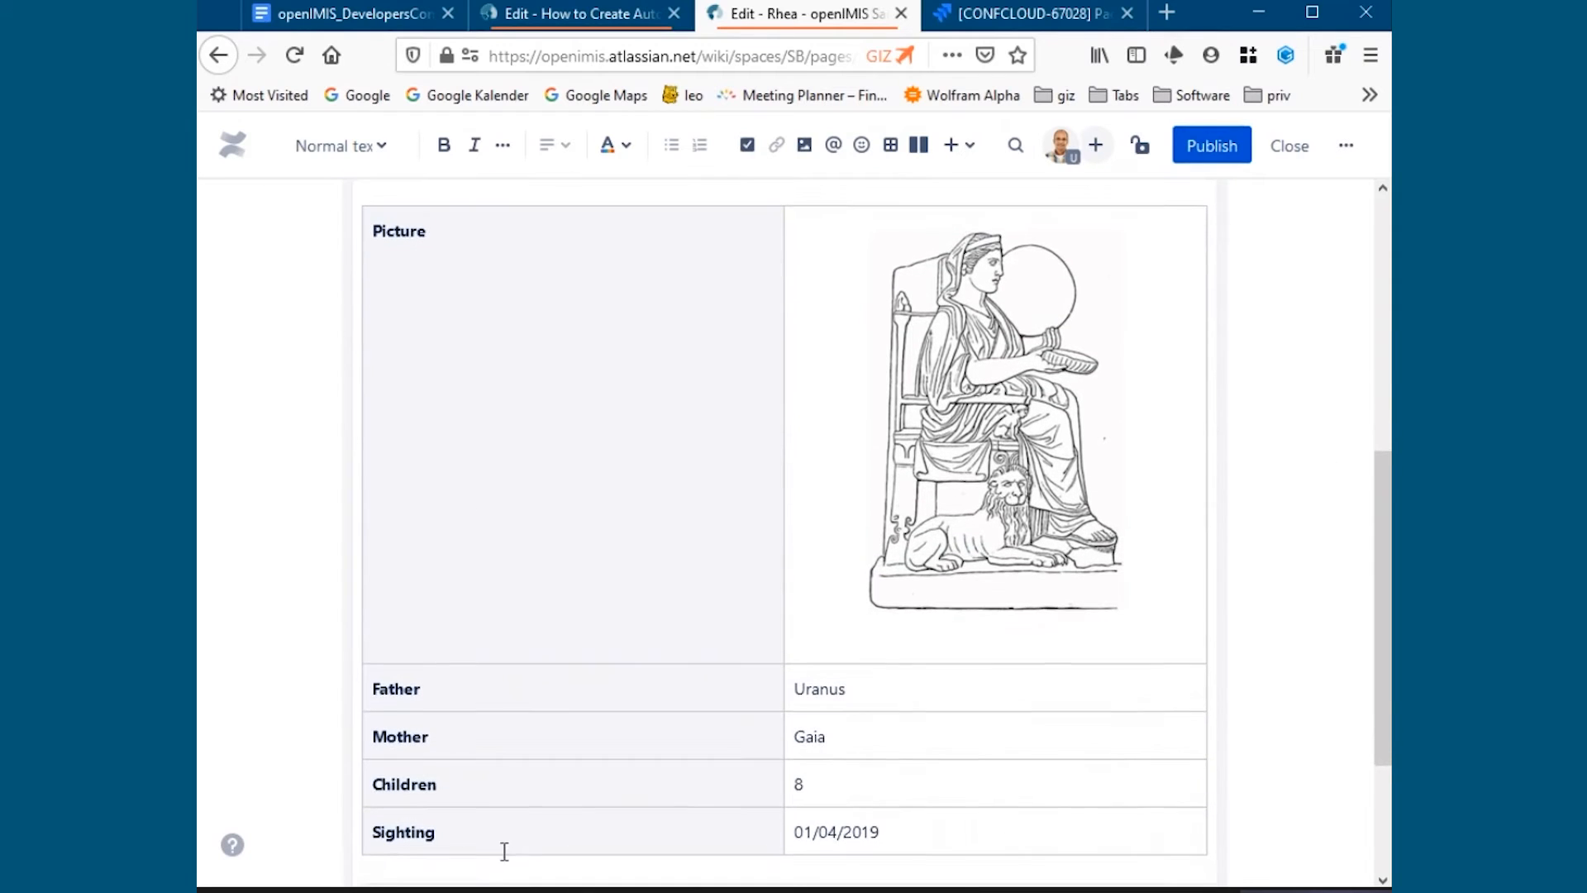
scroll(525, 837, down, 1)
scroll(646, 786, down, 1)
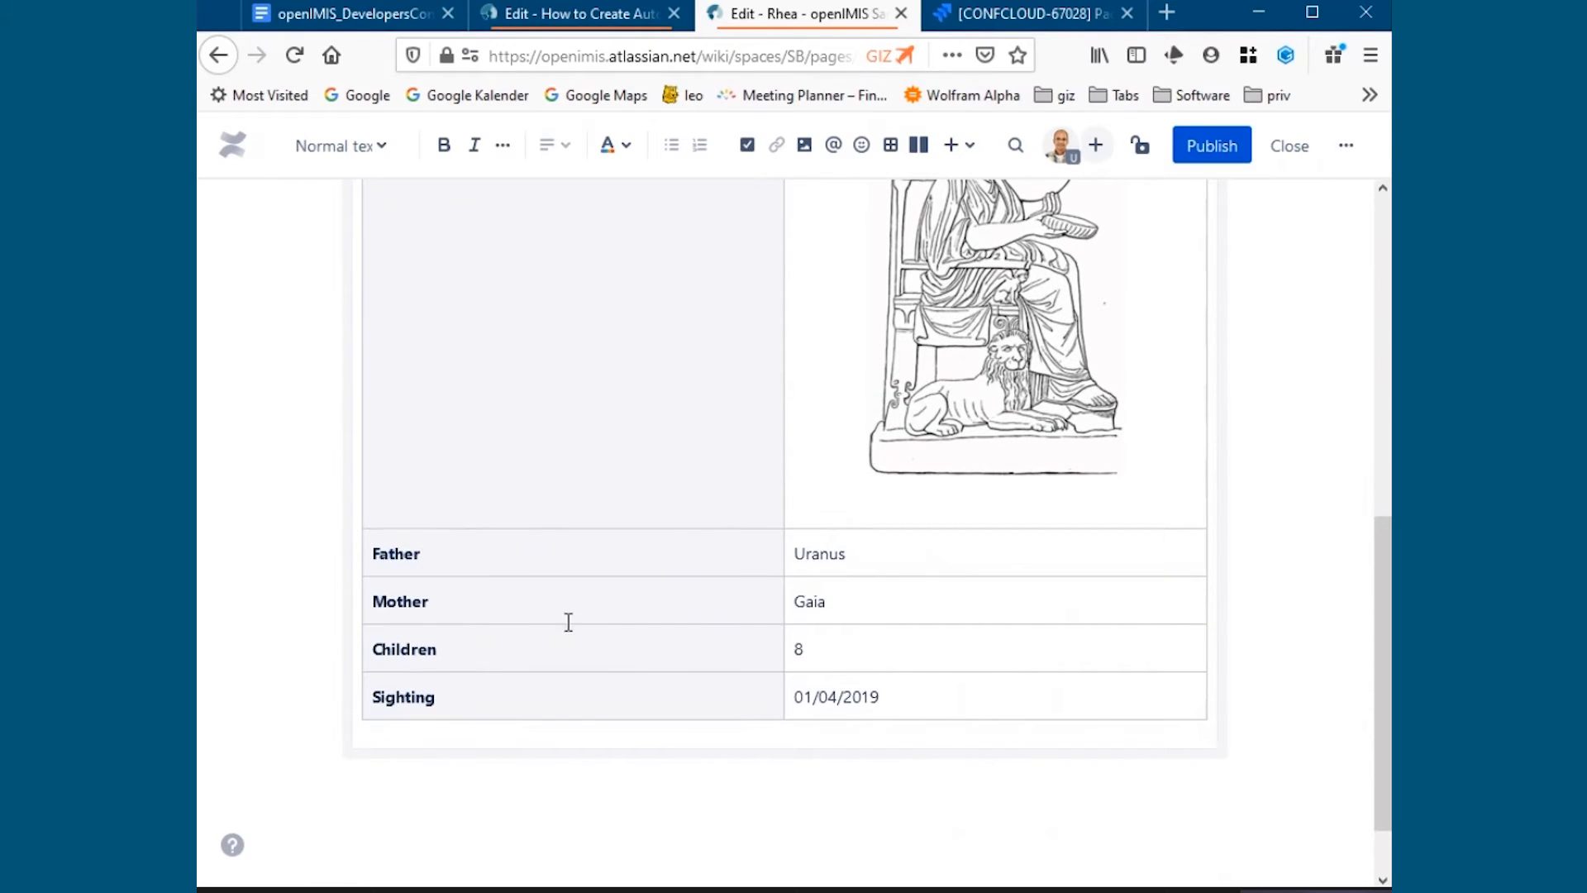
Return to the Page Properties Report settings, review the item number, sorting, comments and likes options, and close them without saving.
click(543, 23)
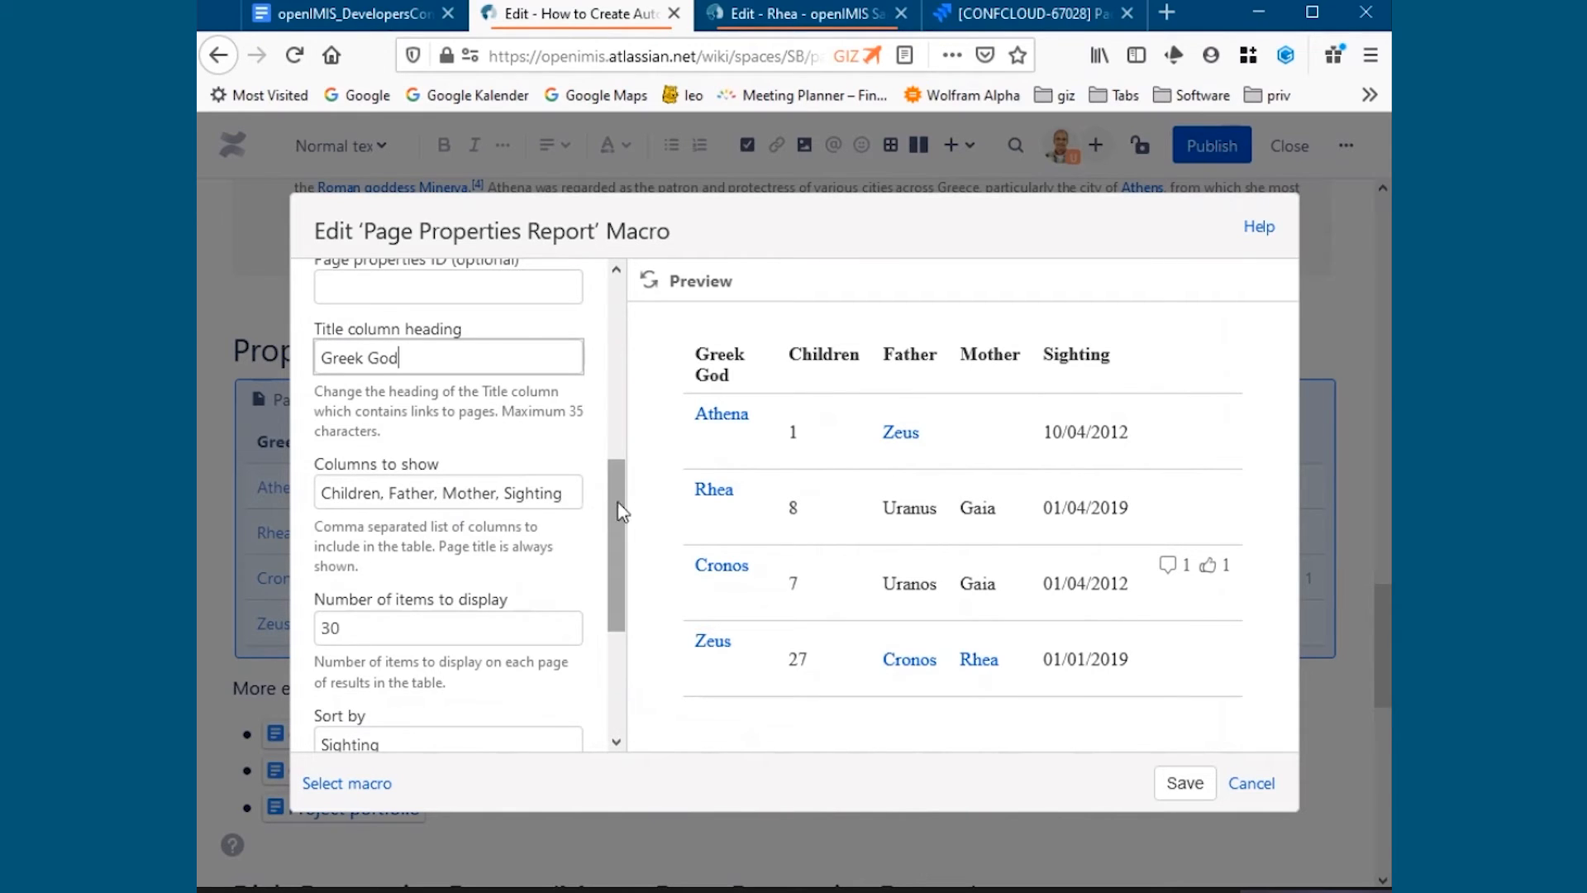
drag(619, 514, 622, 552)
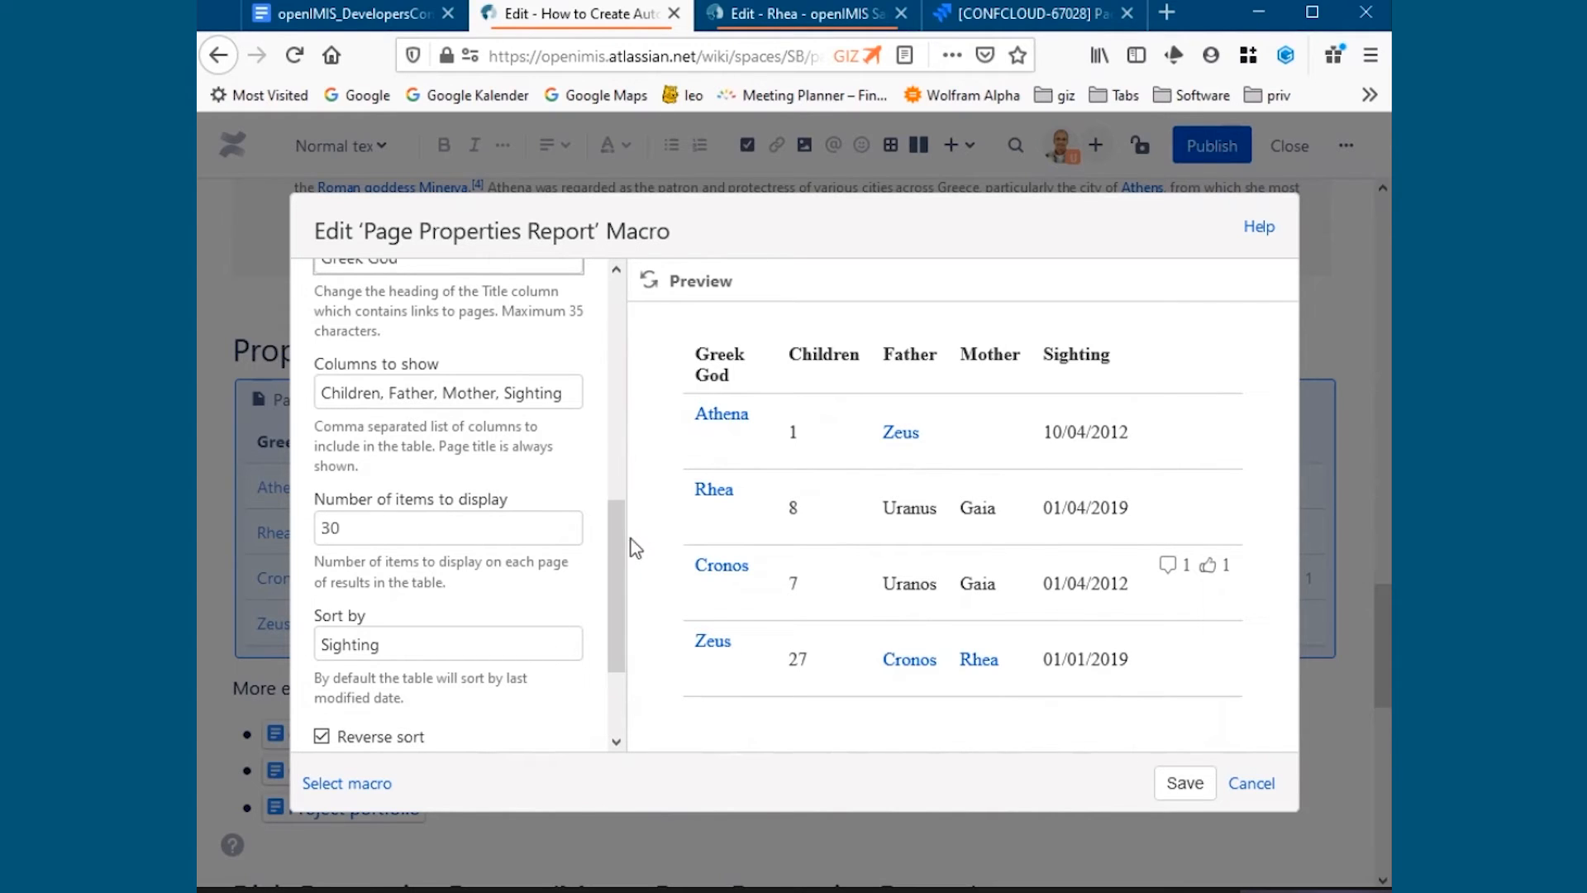
drag(618, 565, 614, 631)
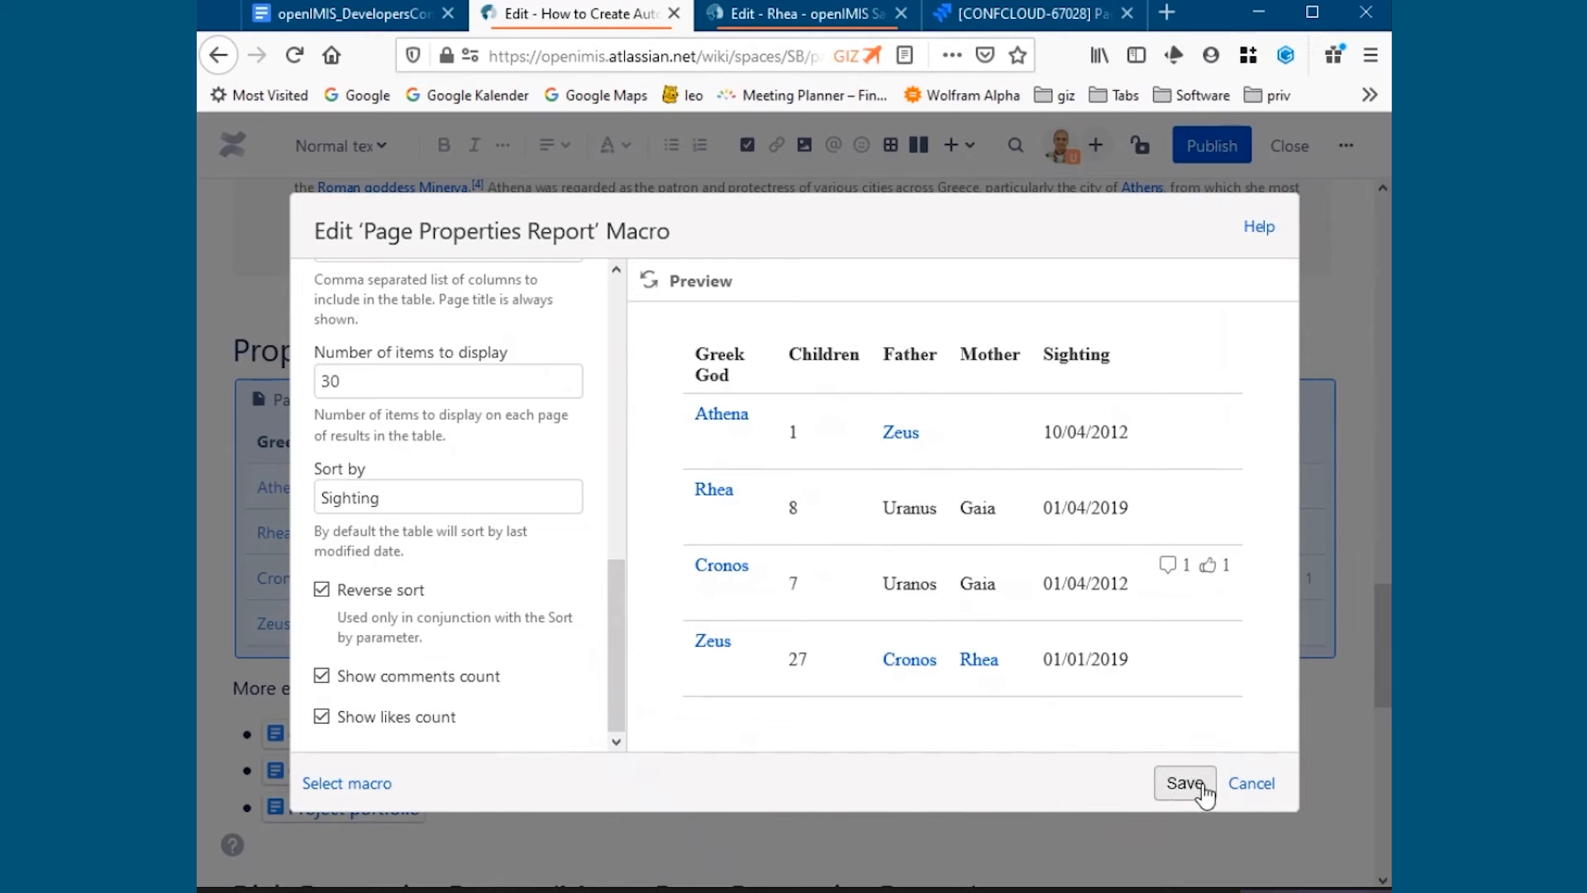
click(1253, 783)
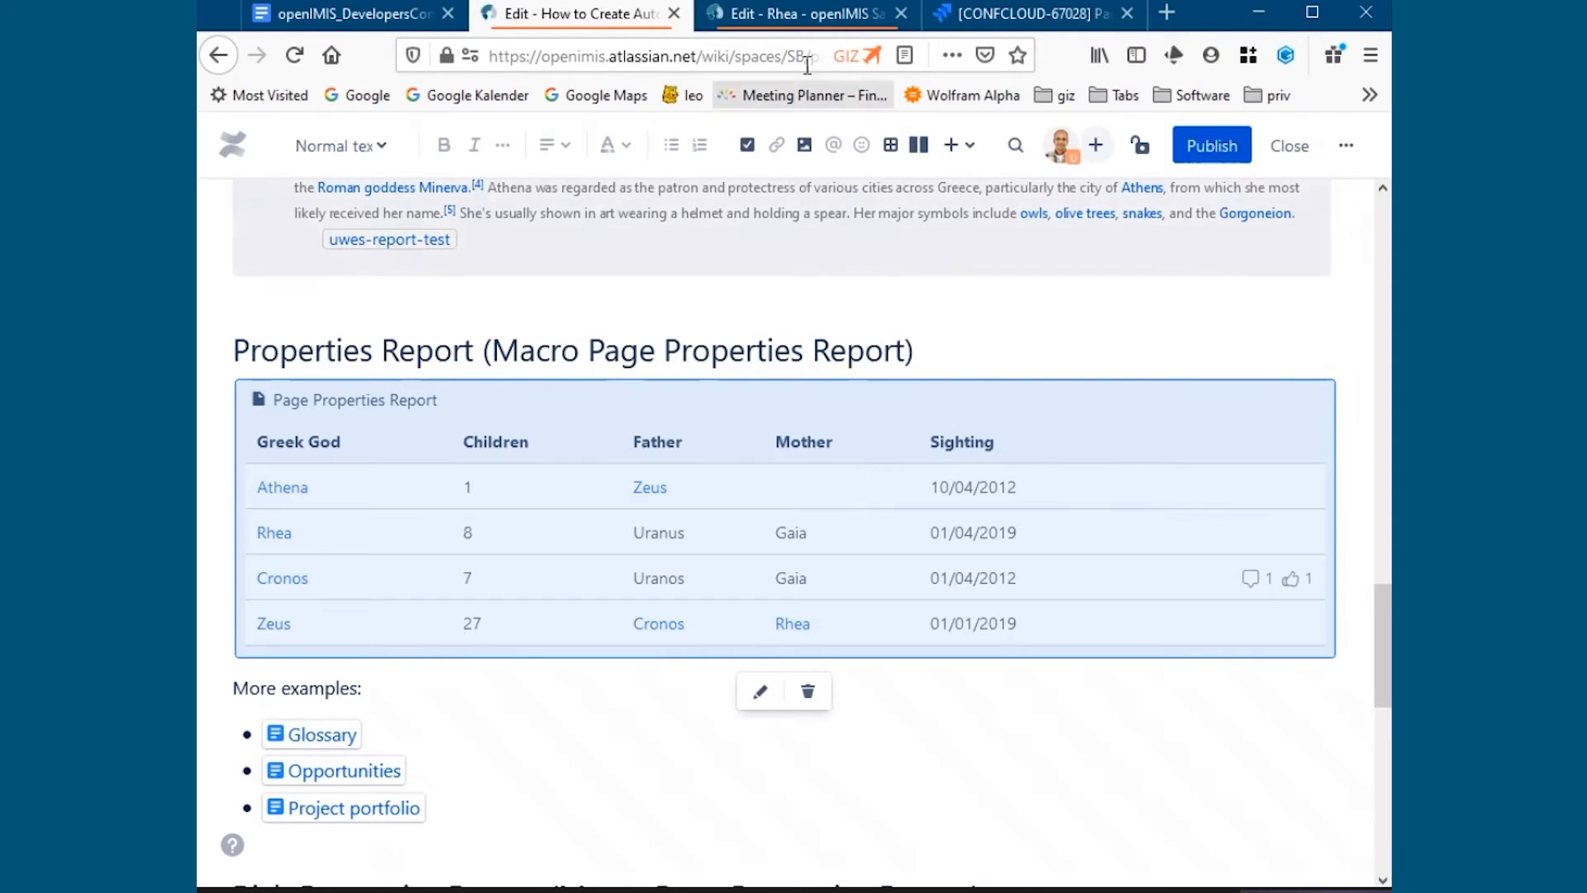
Switch back to the Rhea page and review how the Page Properties macro encloses the picture and property rows.
click(797, 24)
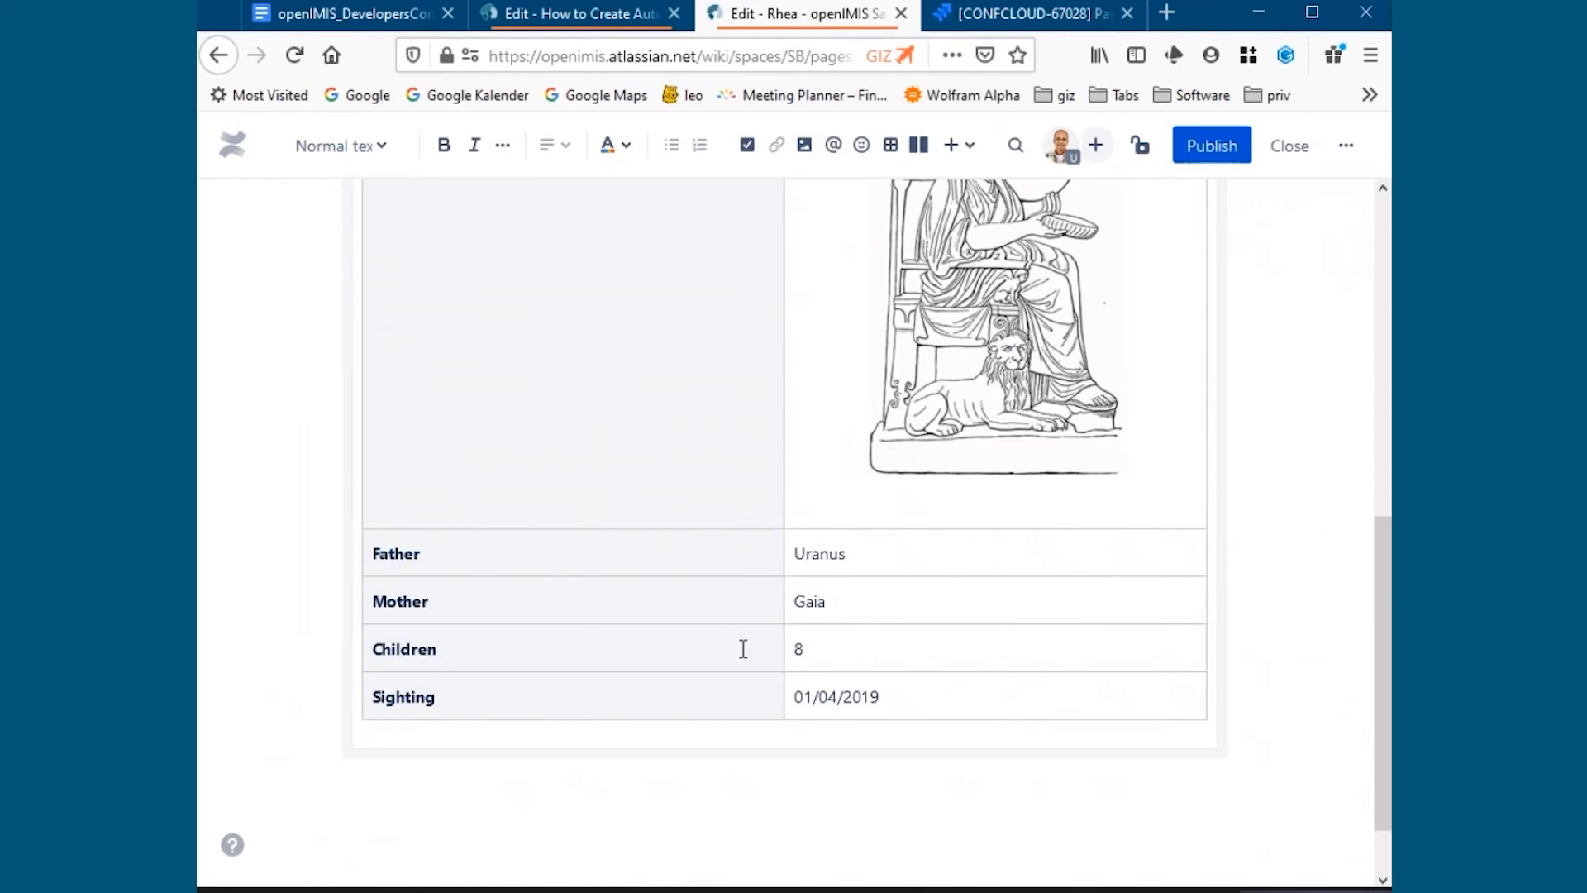
scroll(712, 556, up, 5)
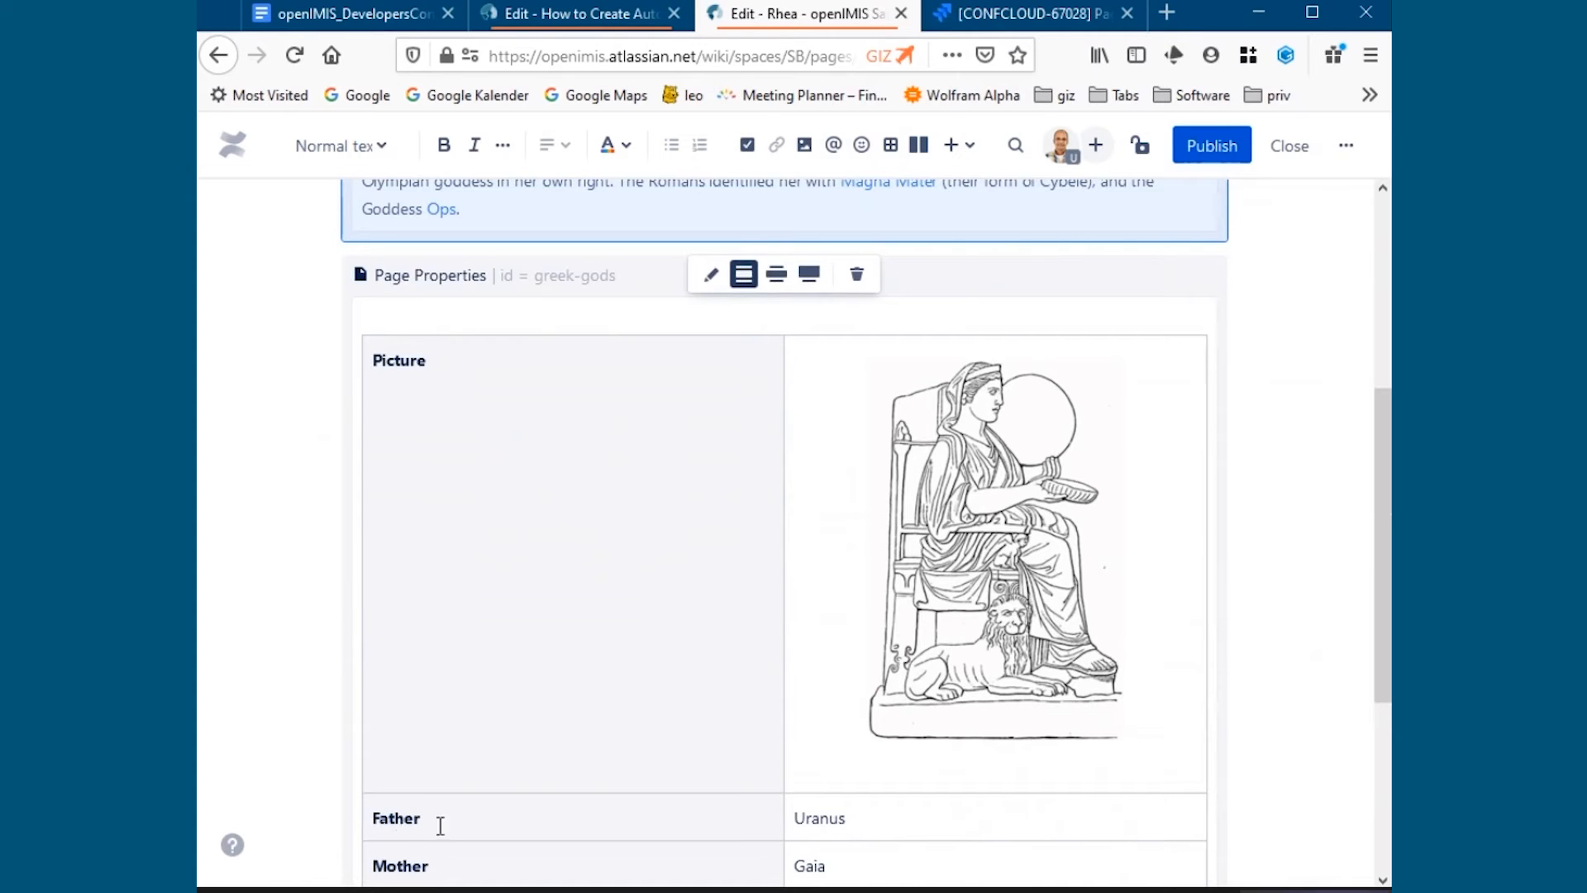
scroll(483, 797, down, 2)
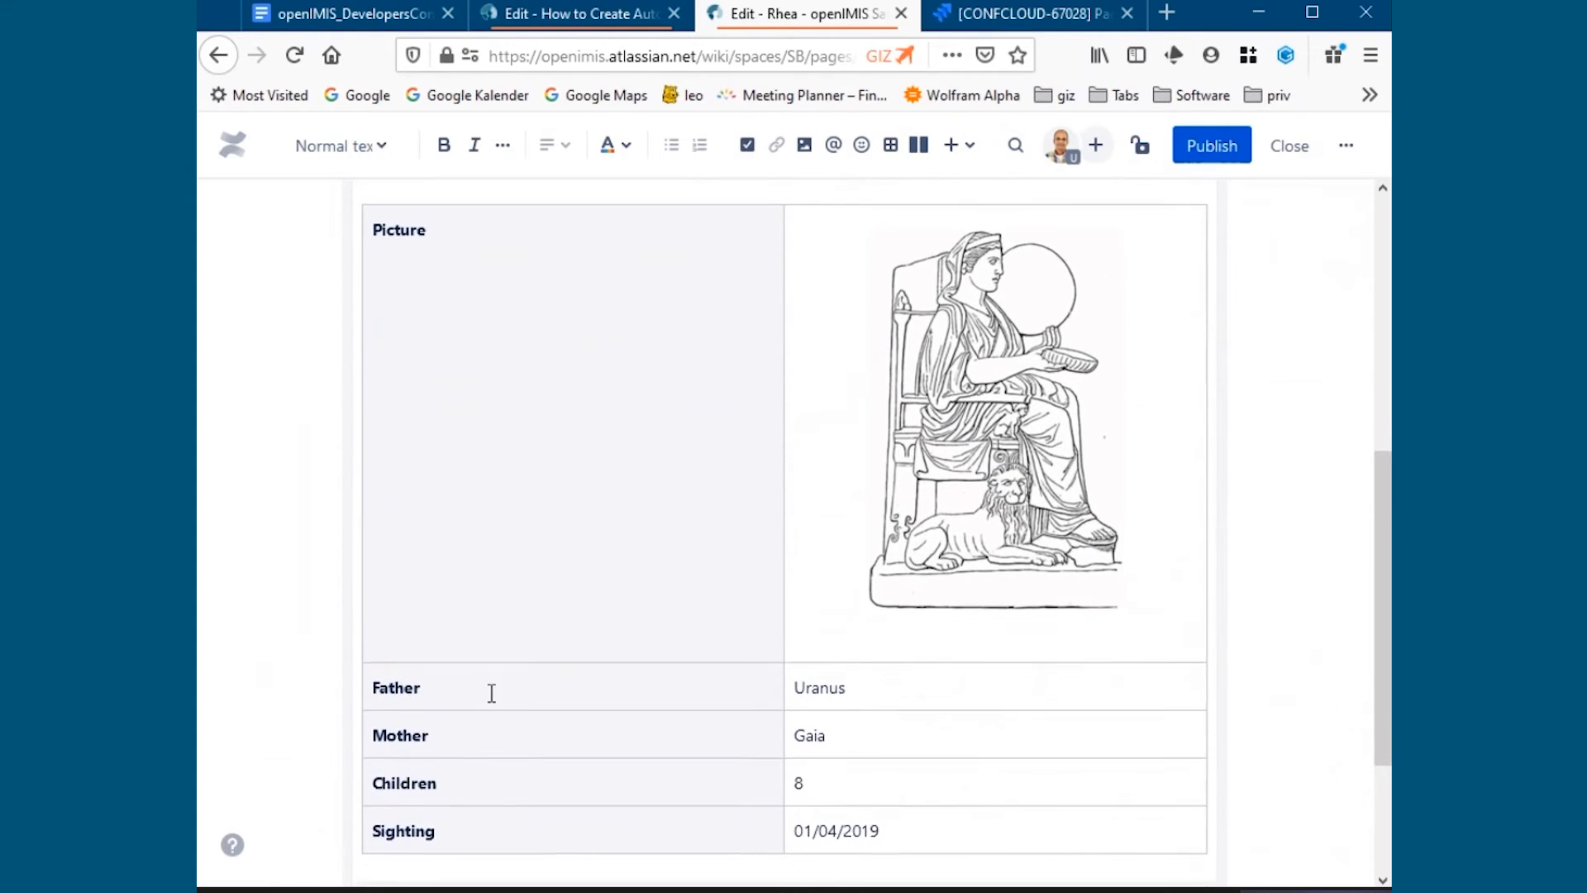
scroll(488, 691, up, 3)
scroll(493, 653, up, 1)
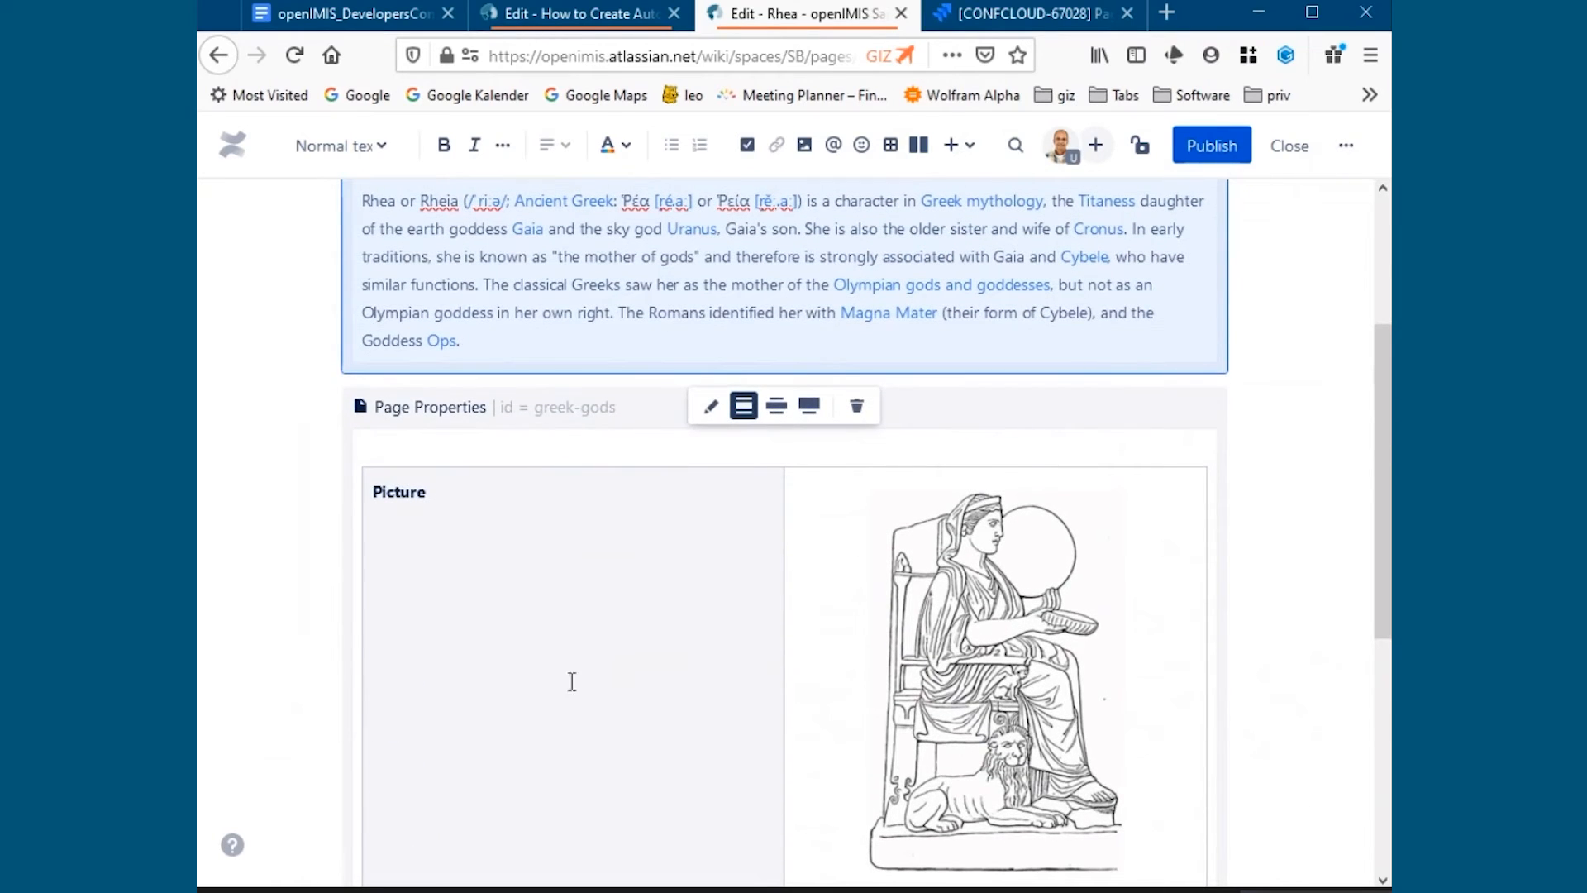
Examine the Rhea page's picture, Father, Mother, Children and Sighting rows and compare them with the Properties Report table.
scroll(584, 721, down, 2)
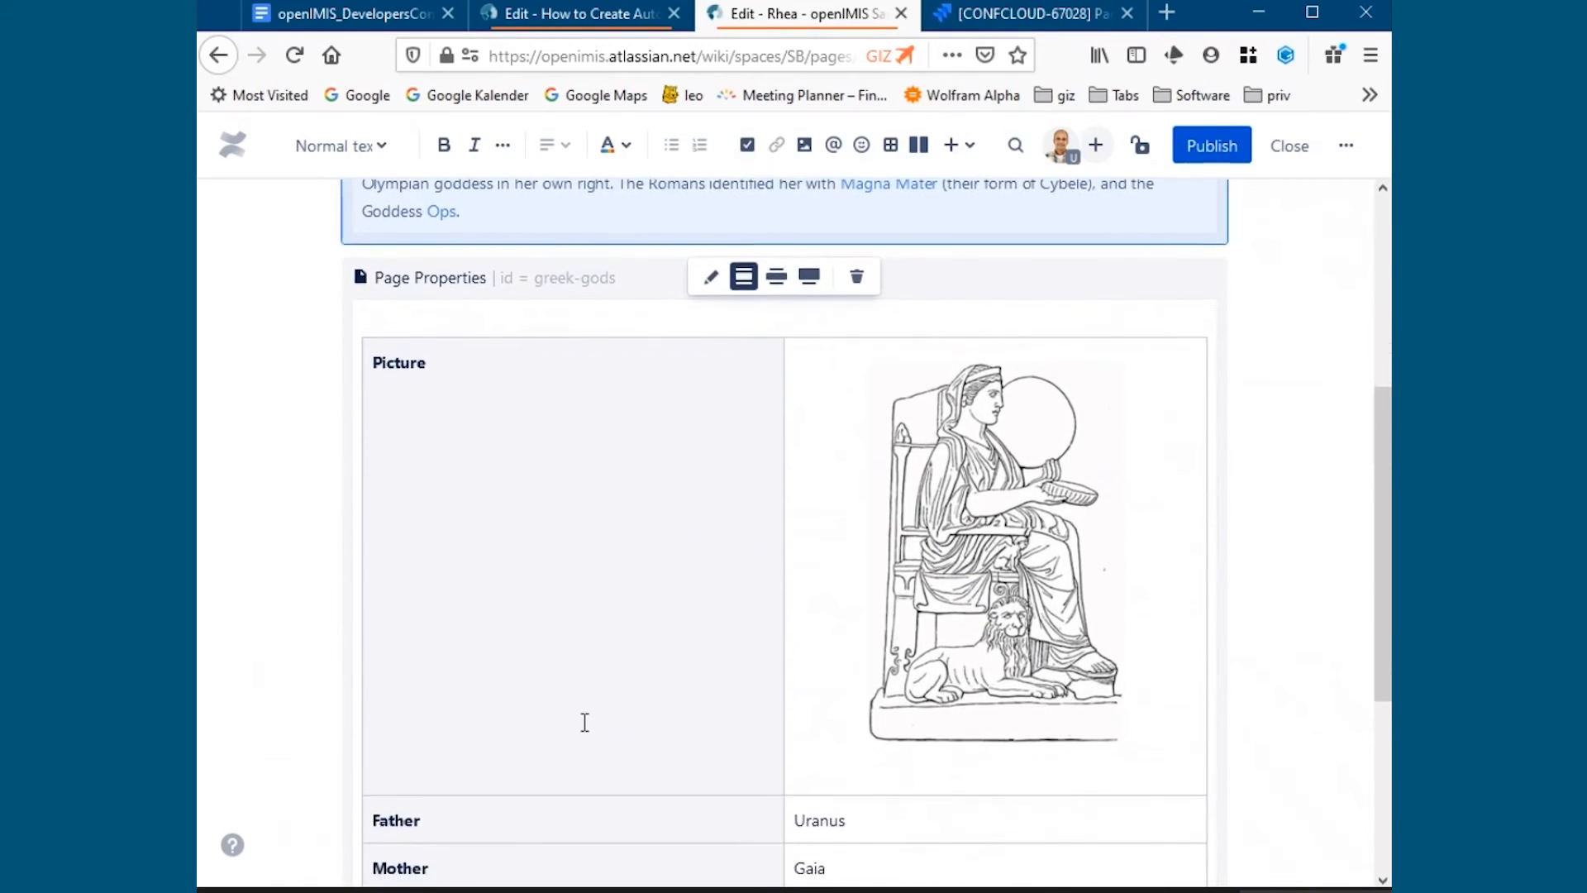
scroll(584, 721, down, 3)
scroll(585, 721, down, 1)
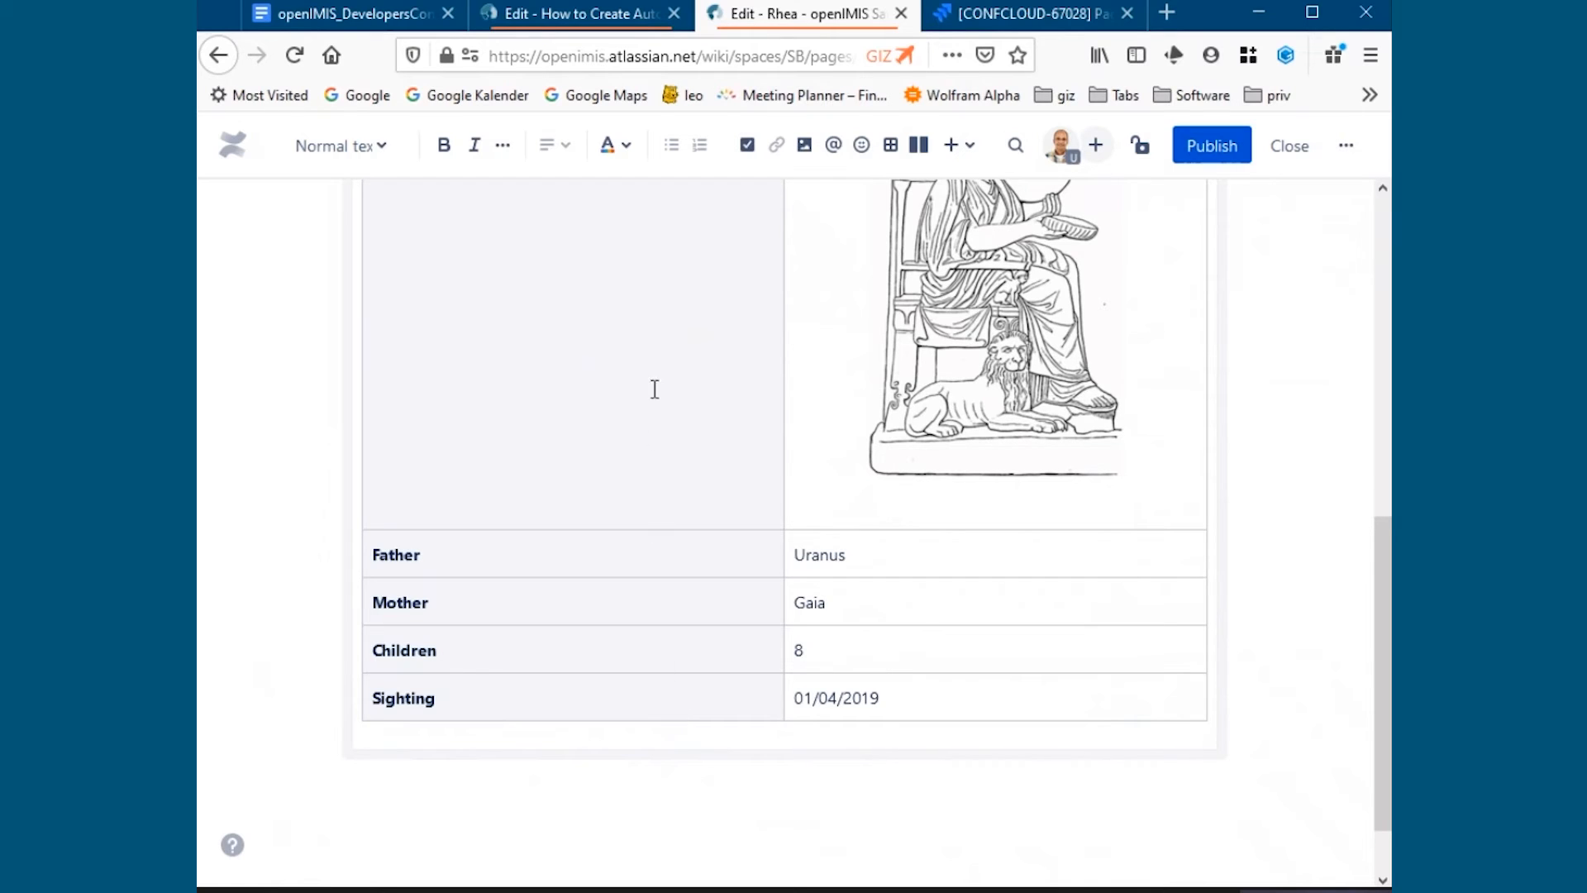
click(550, 33)
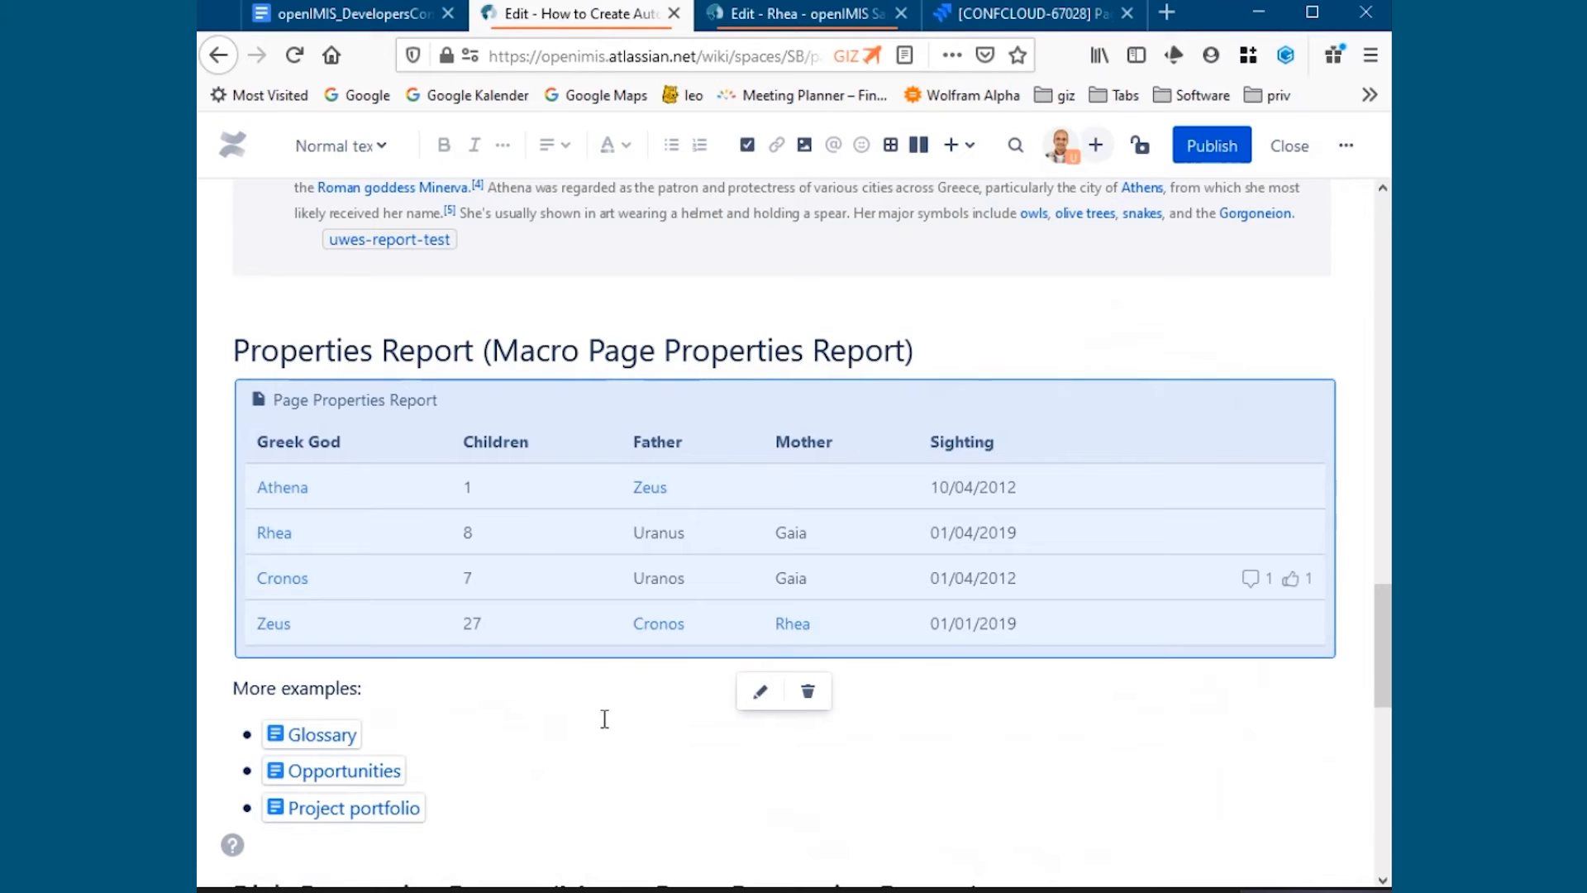
click(792, 33)
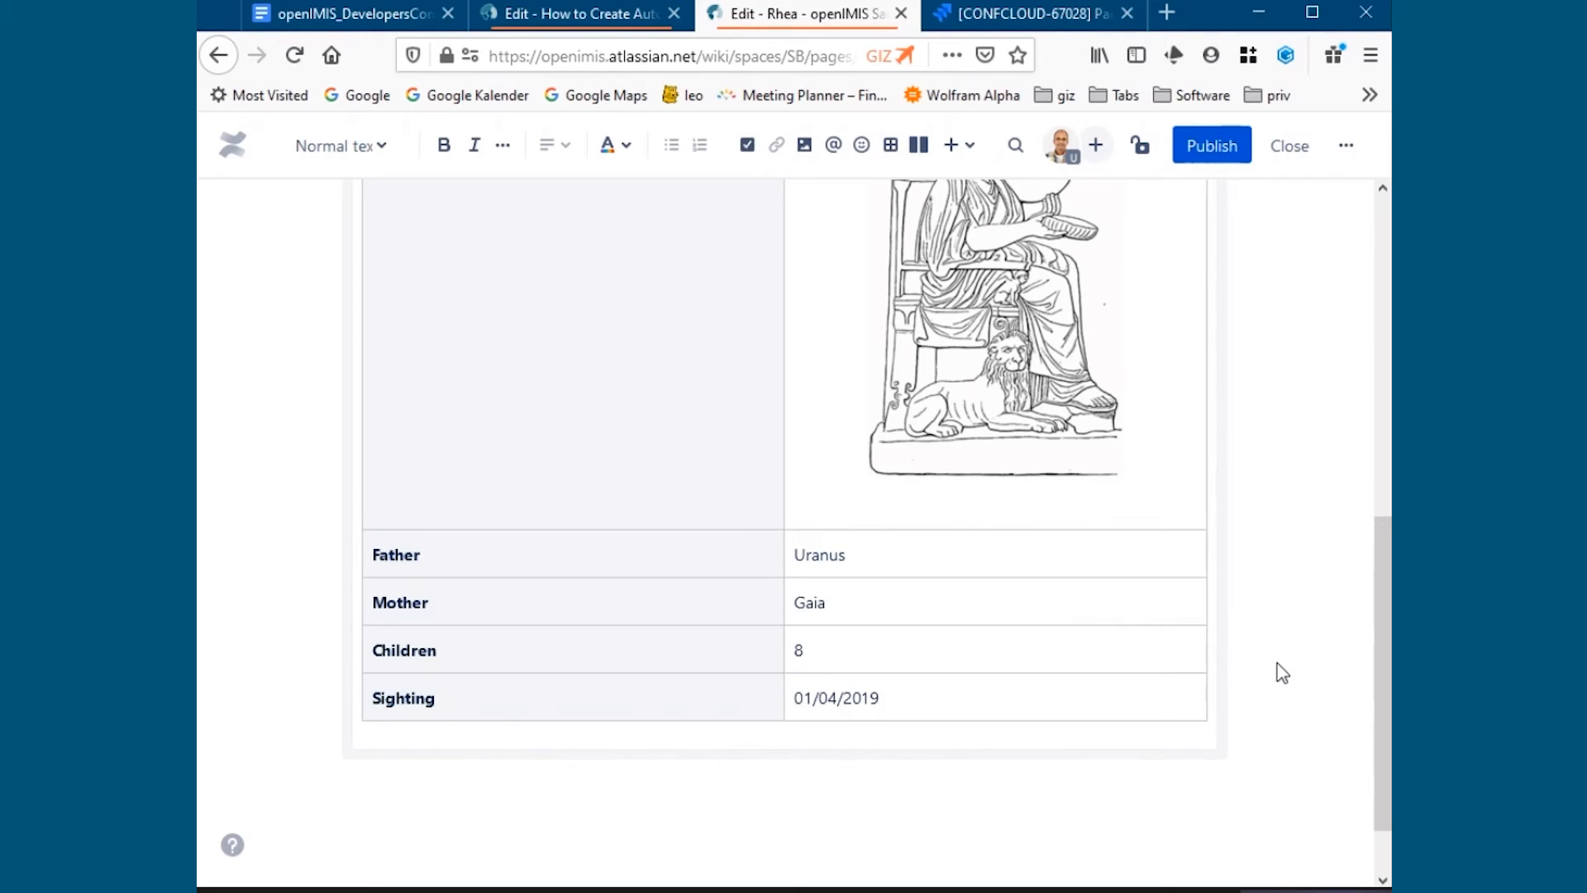
scroll(1282, 672, down, 1)
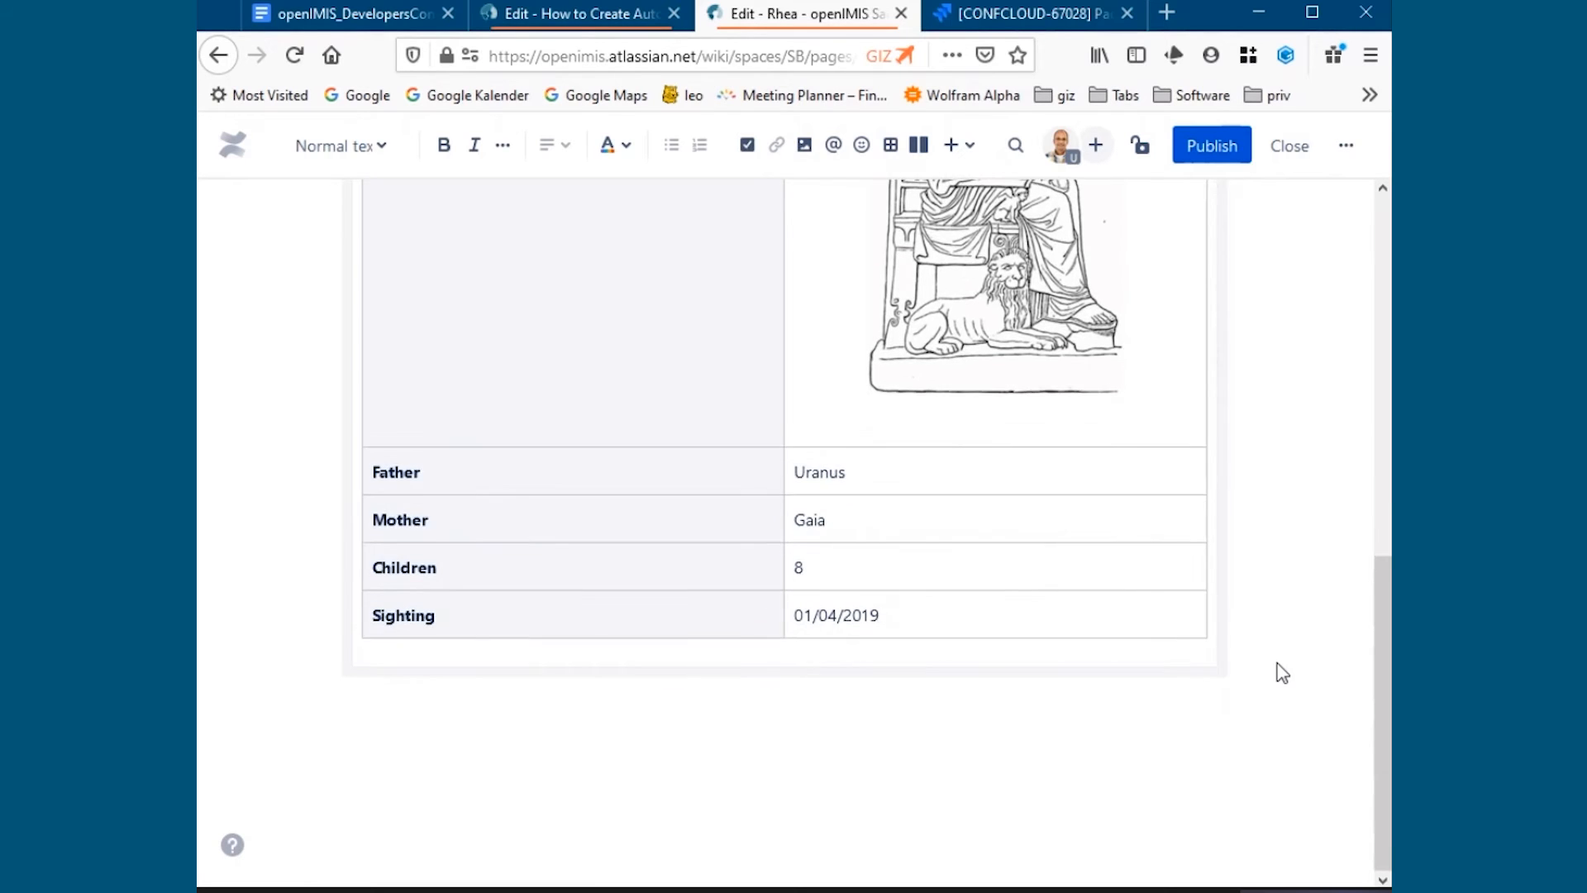
scroll(1282, 672, up, 4)
scroll(1282, 672, up, 5)
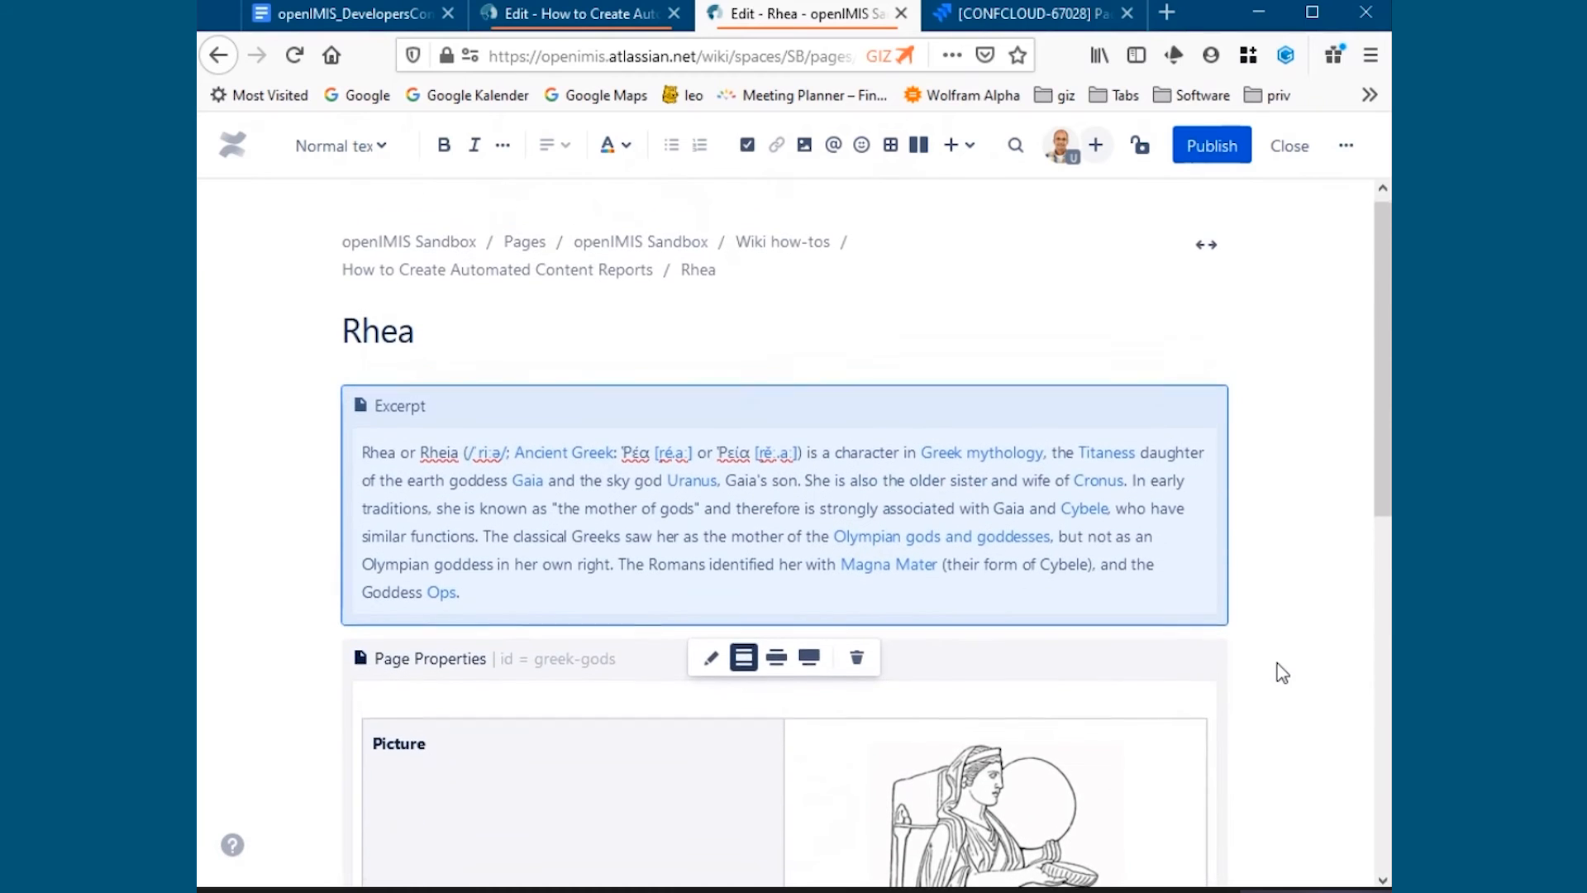
Return to the reports page and review the Properties Report, its additional example links and the Rich Properties Report.
click(589, 15)
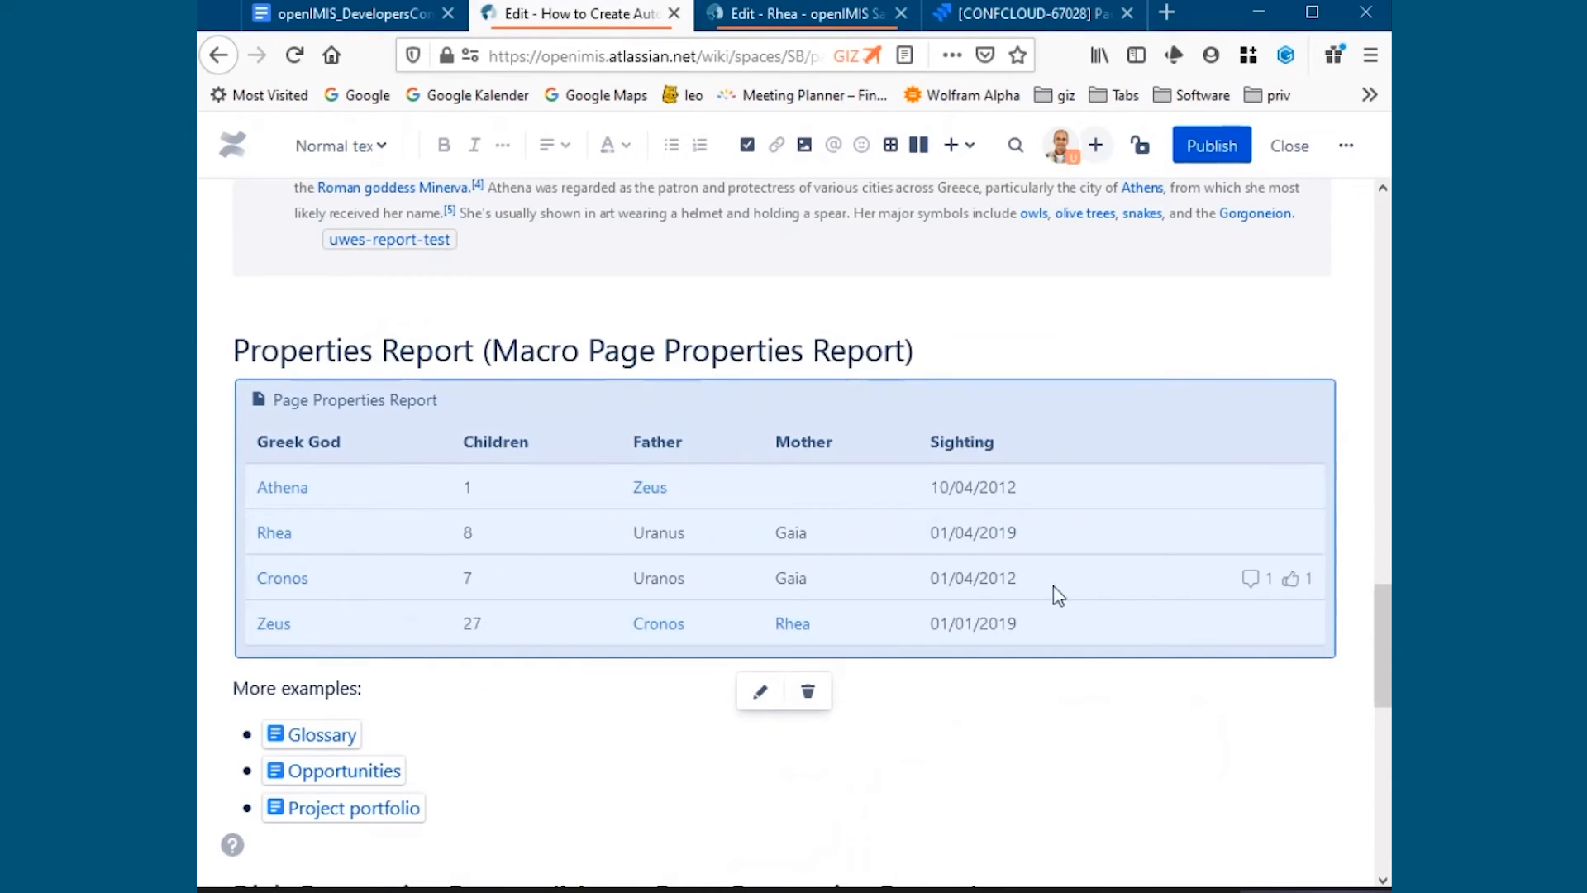
click(1110, 729)
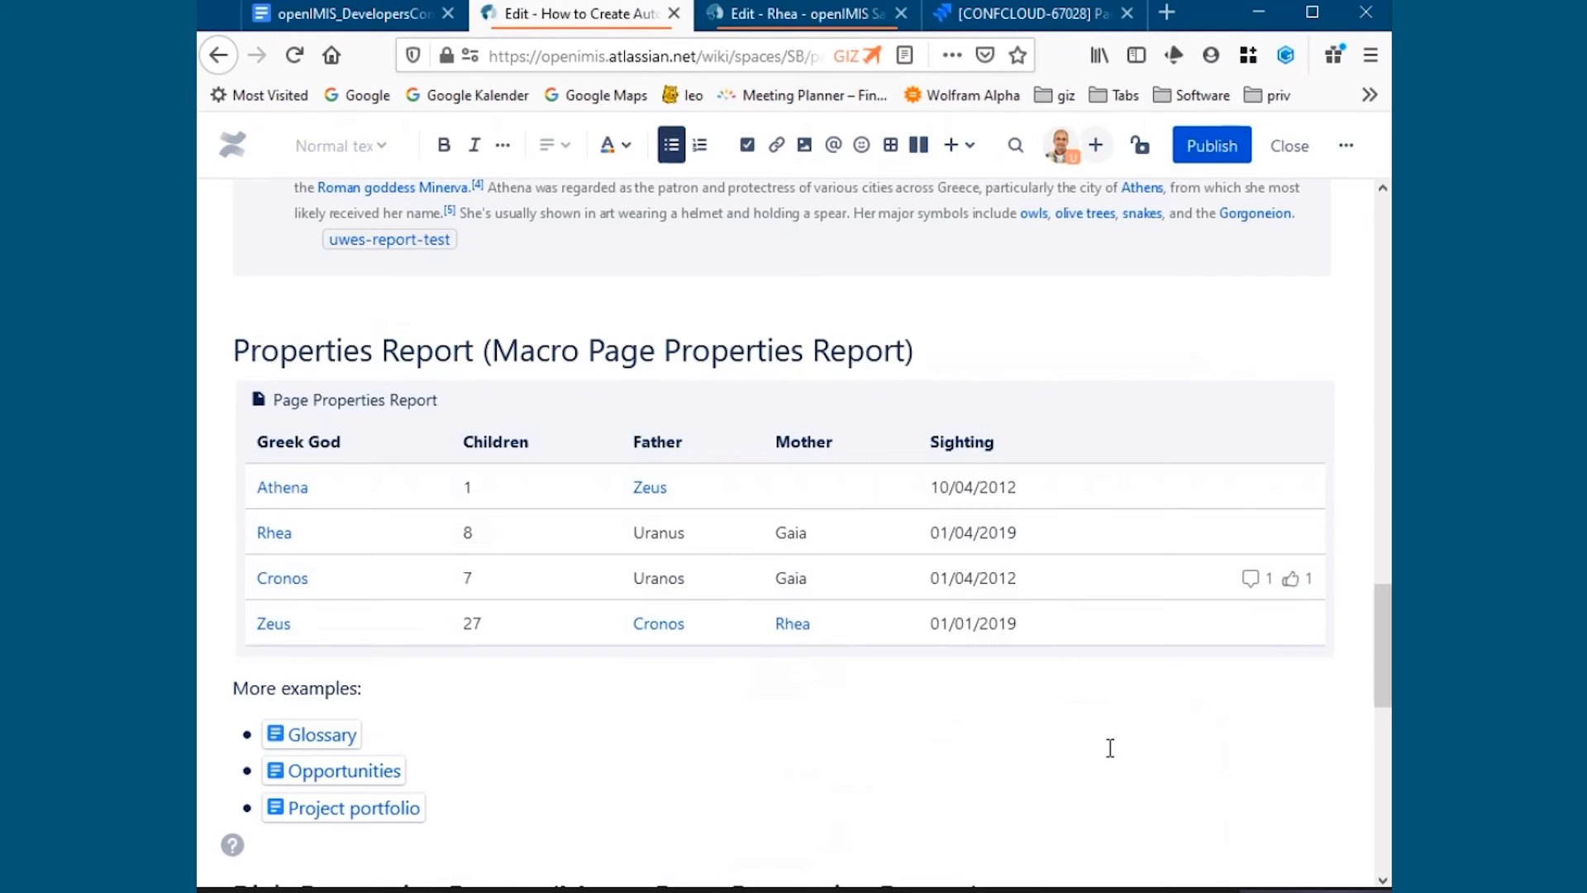
scroll(607, 787, down, 6)
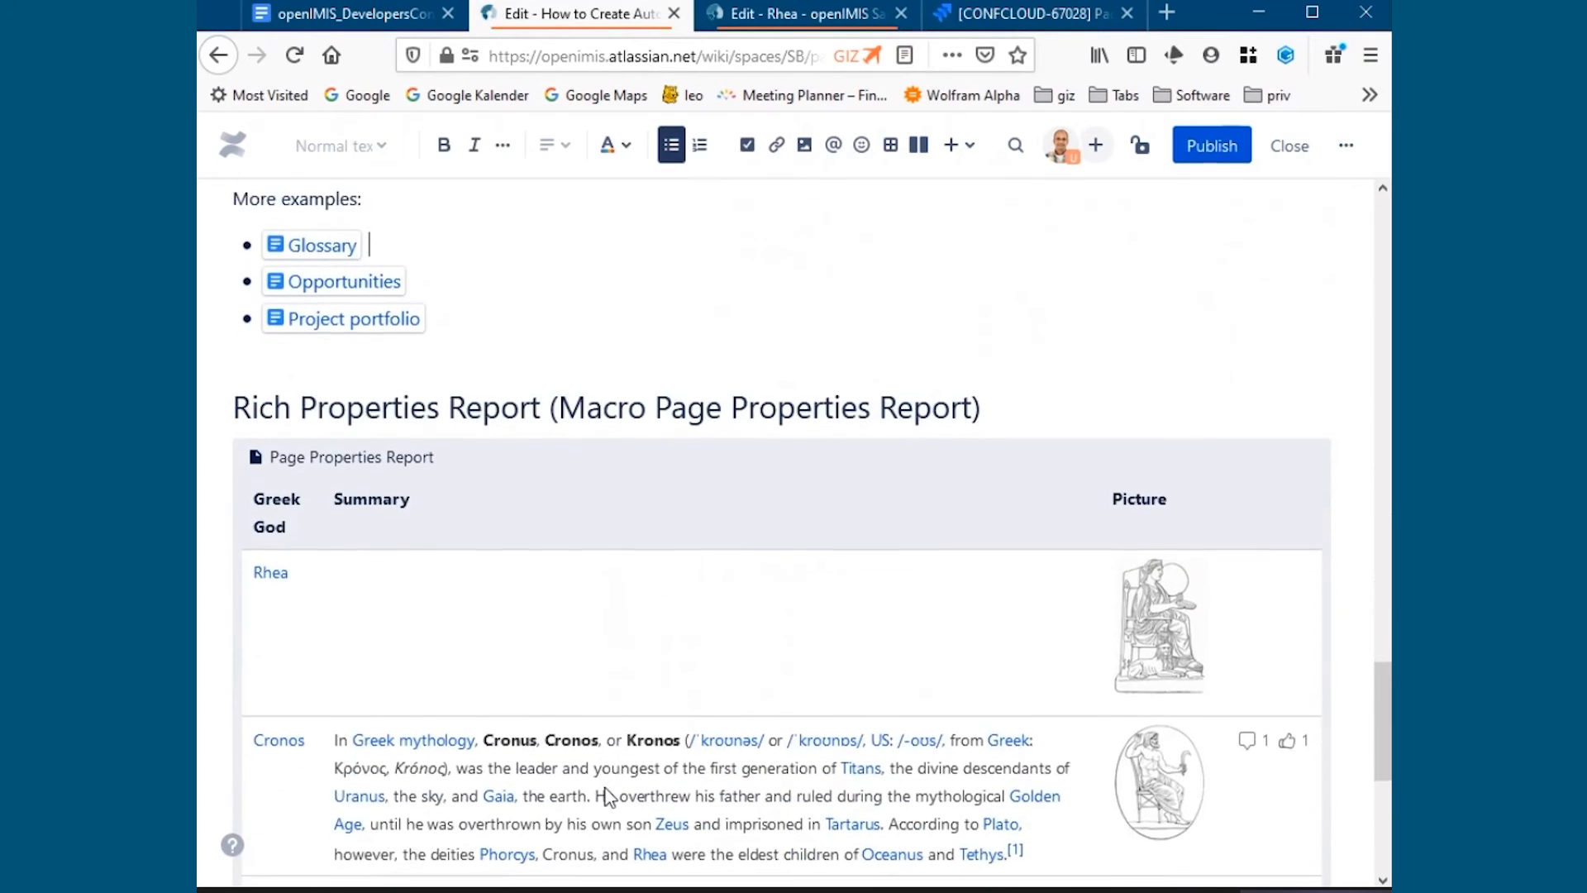
scroll(885, 756, down, 1)
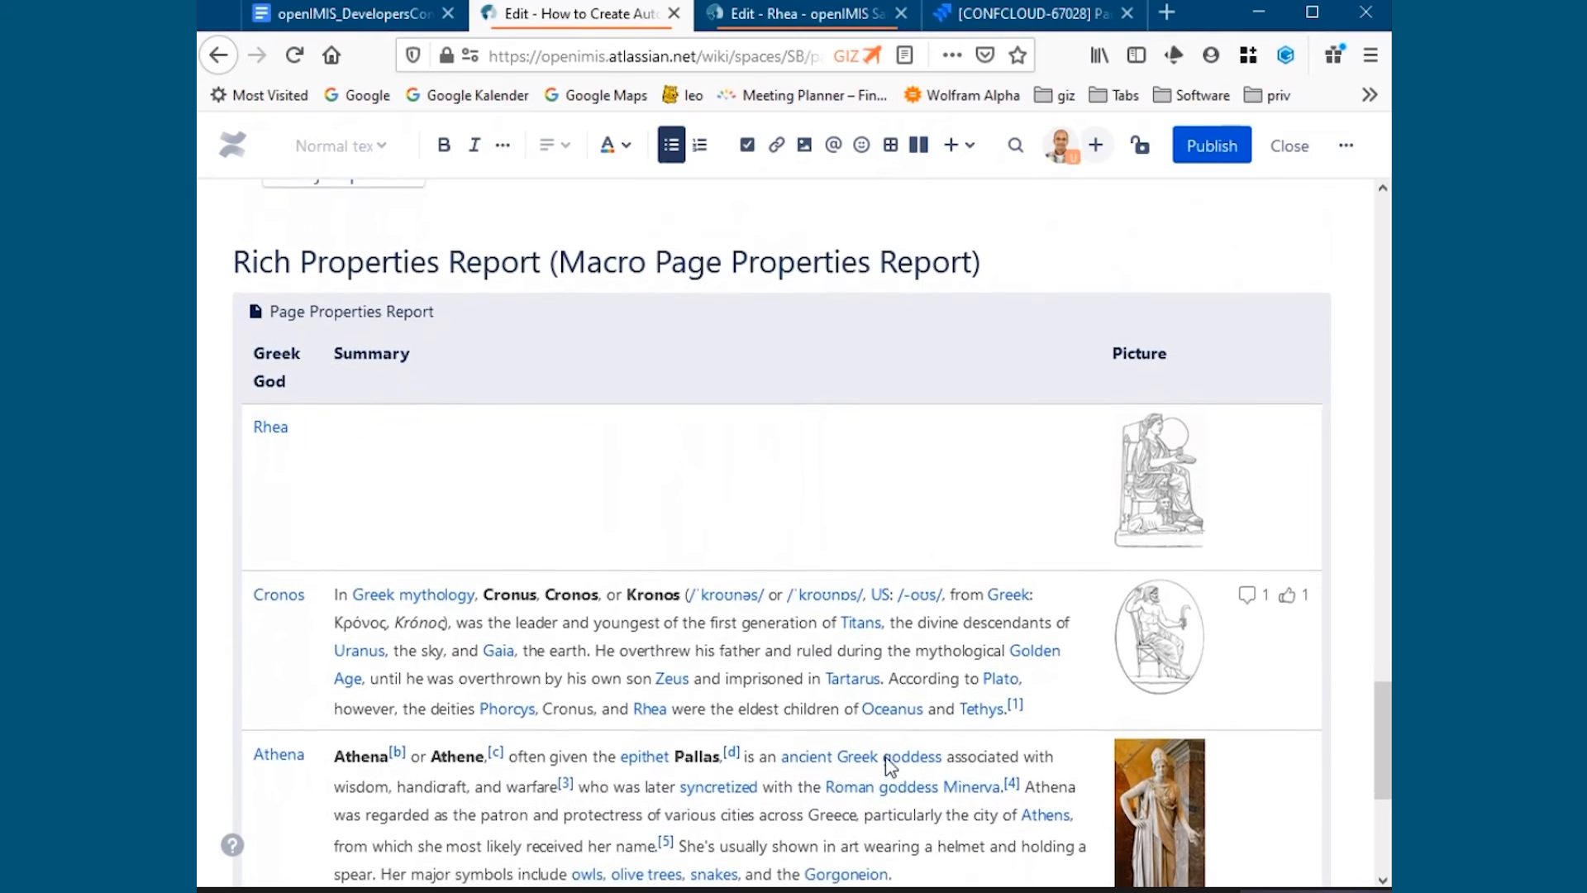
scroll(885, 757, up, 3)
scroll(885, 756, up, 5)
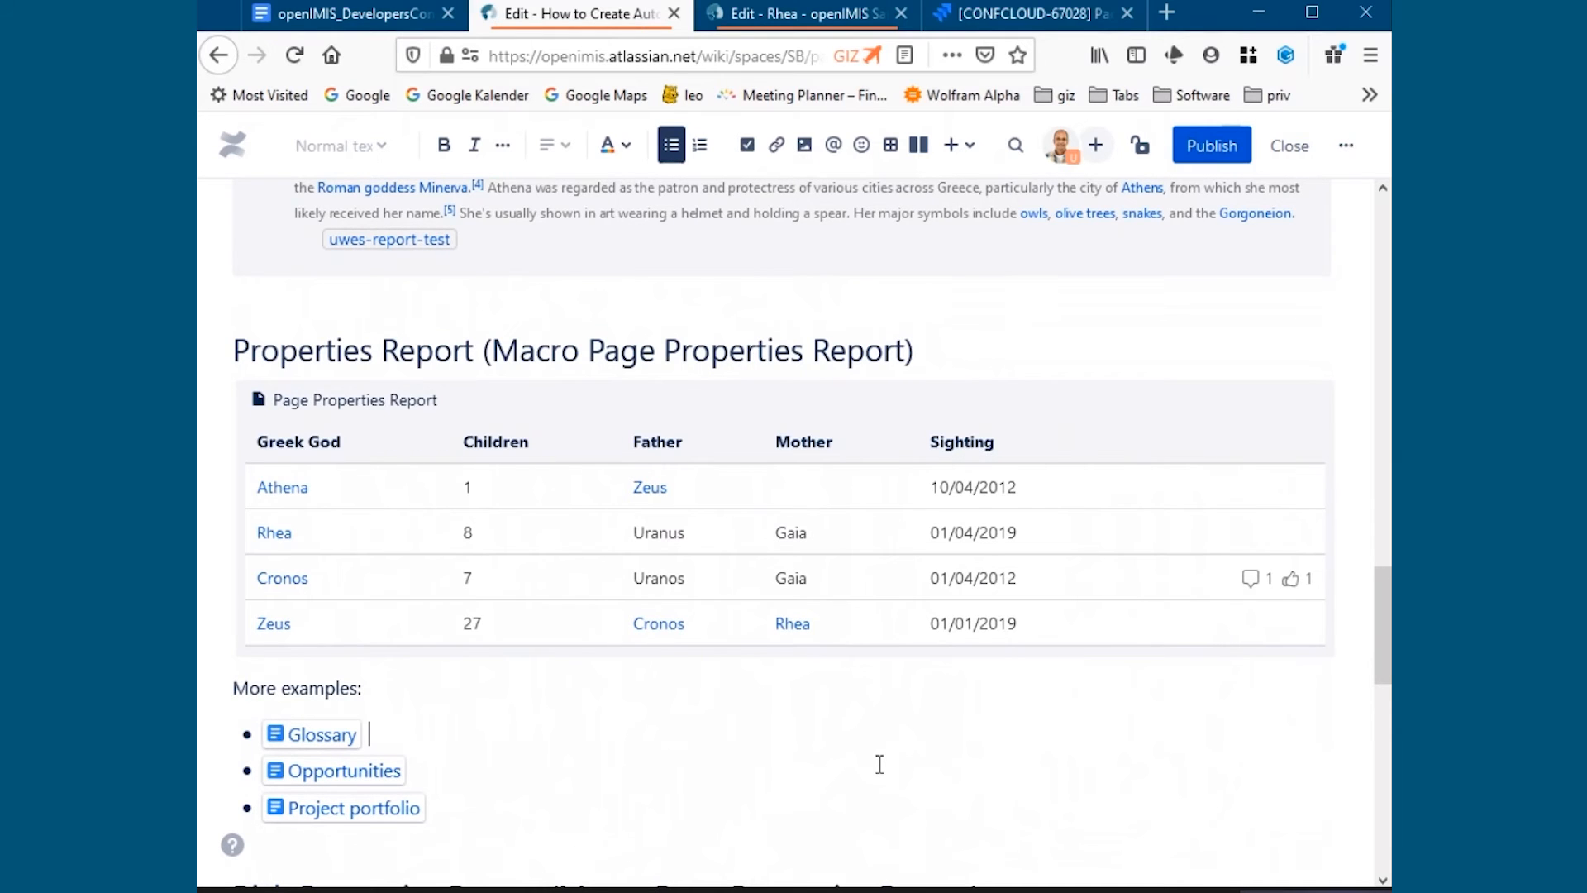
scroll(879, 764, down, 3)
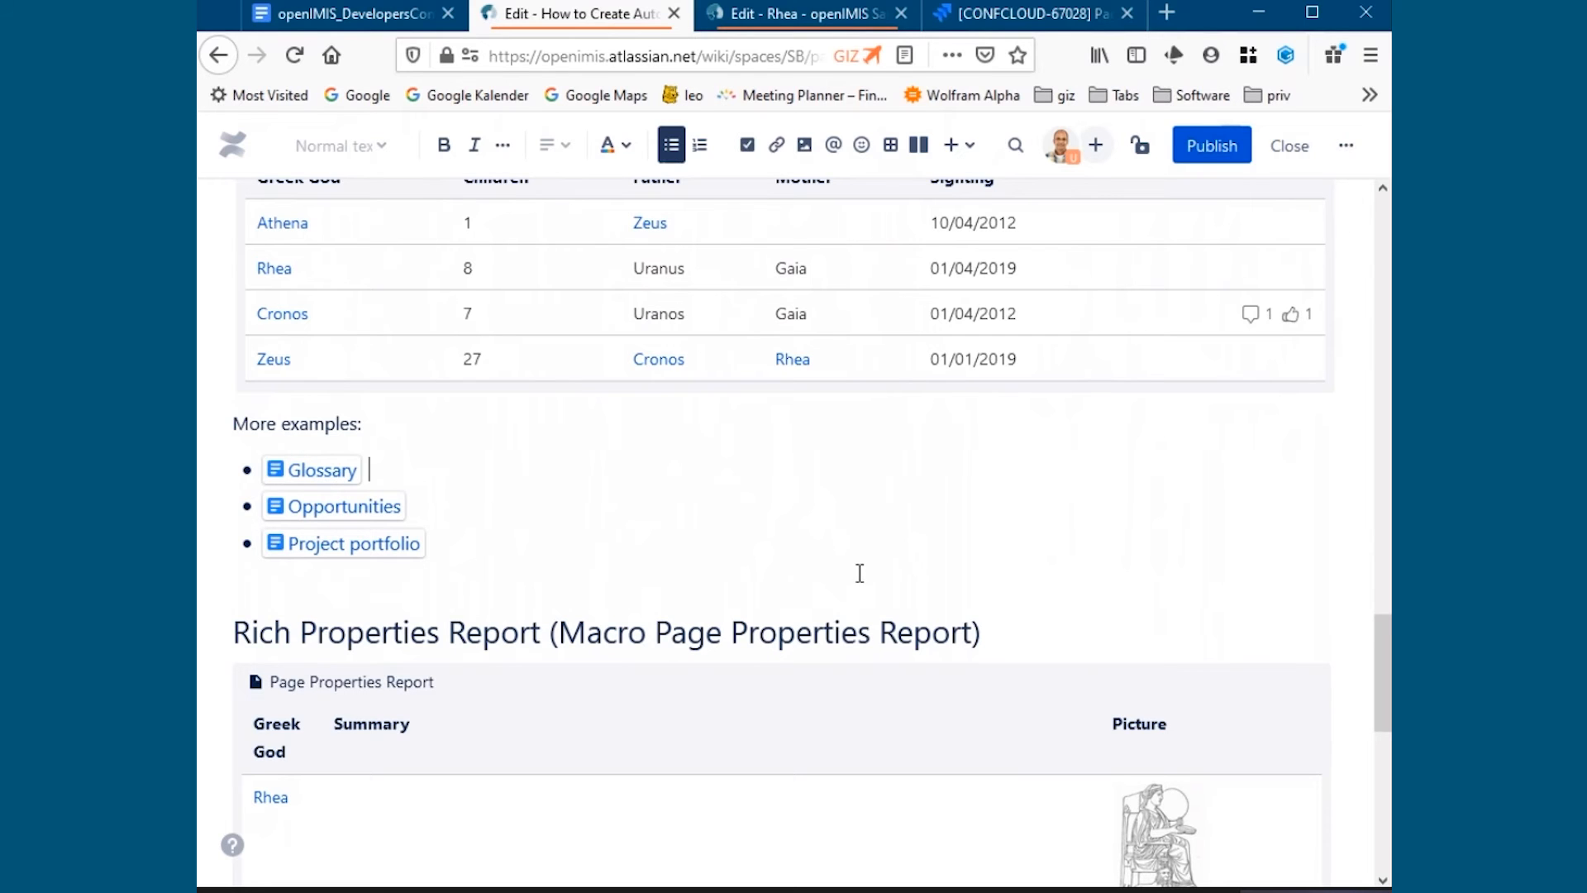
scroll(796, 562, up, 3)
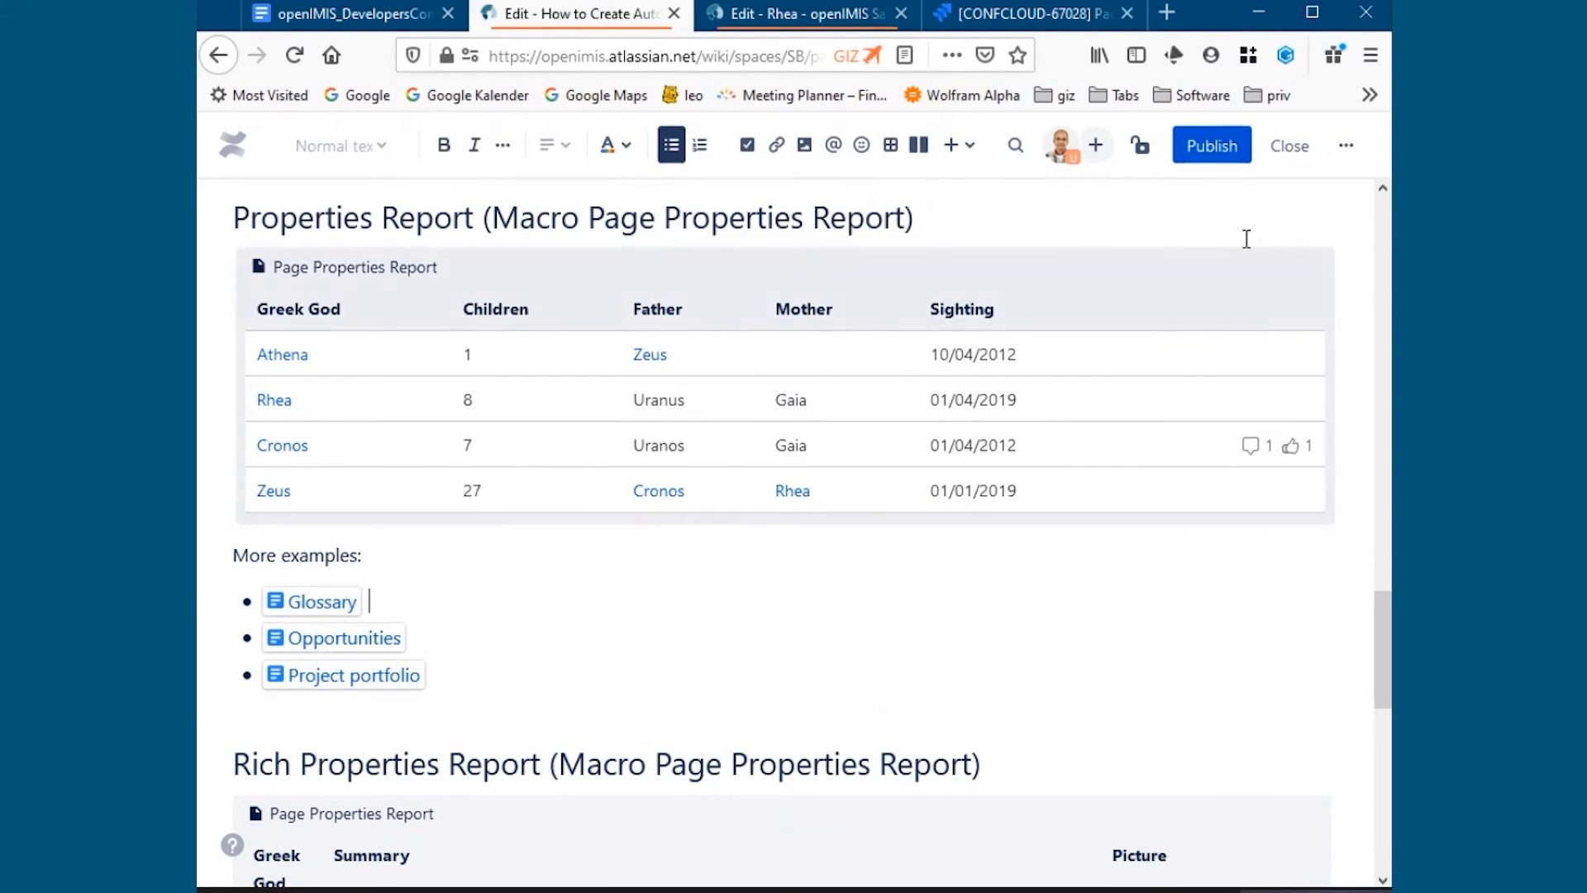
Close the reports page editor without publishing and open the linked Project portfolio example in a new tab.
click(1305, 157)
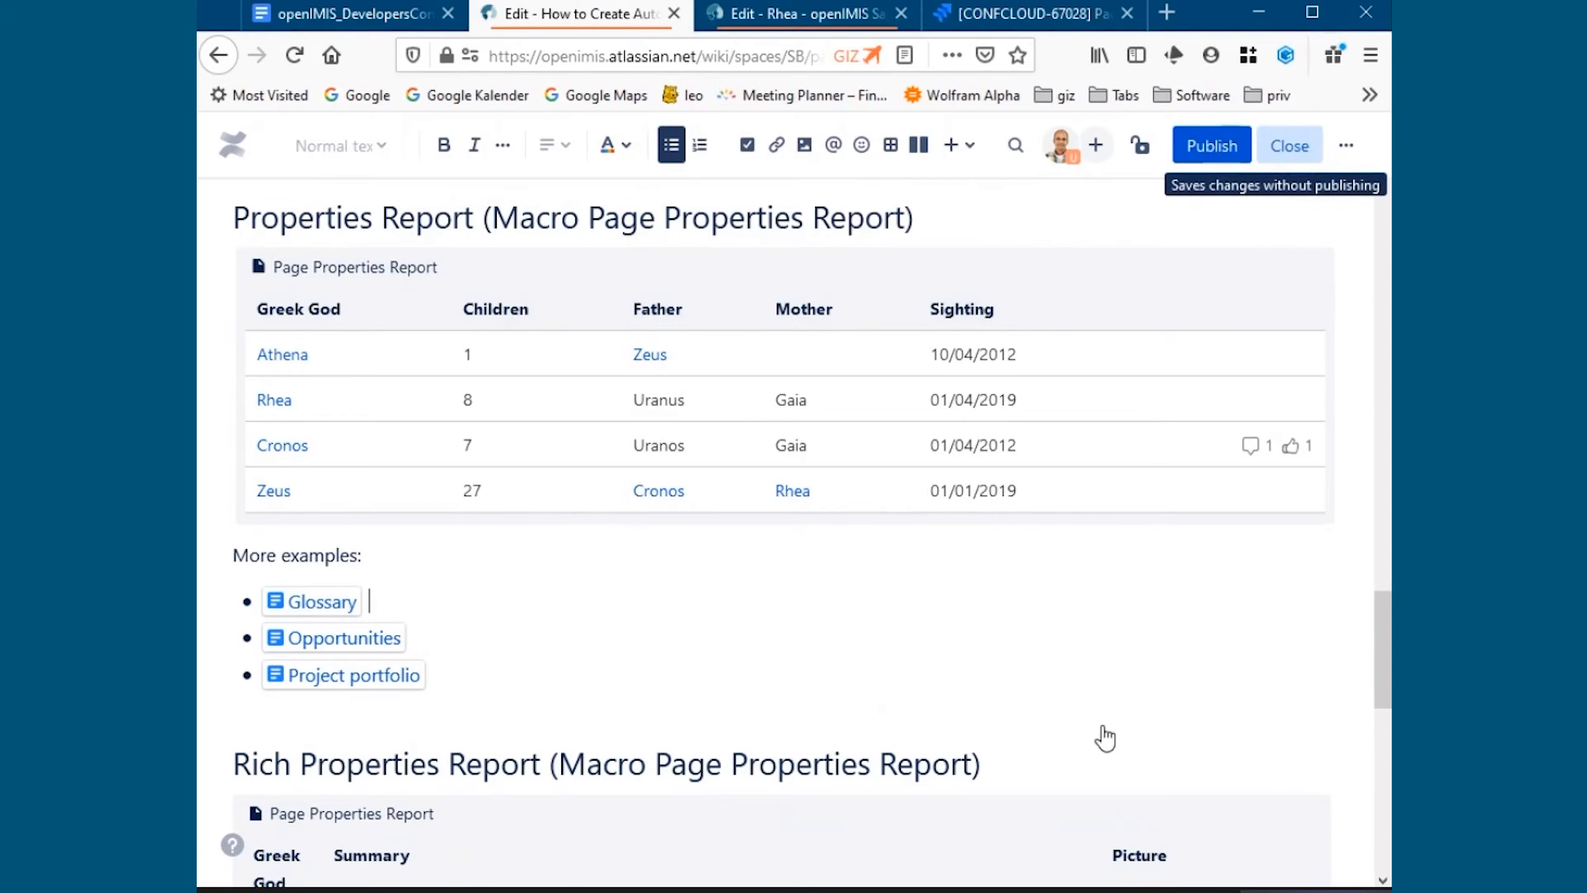
scroll(851, 578, down, 5)
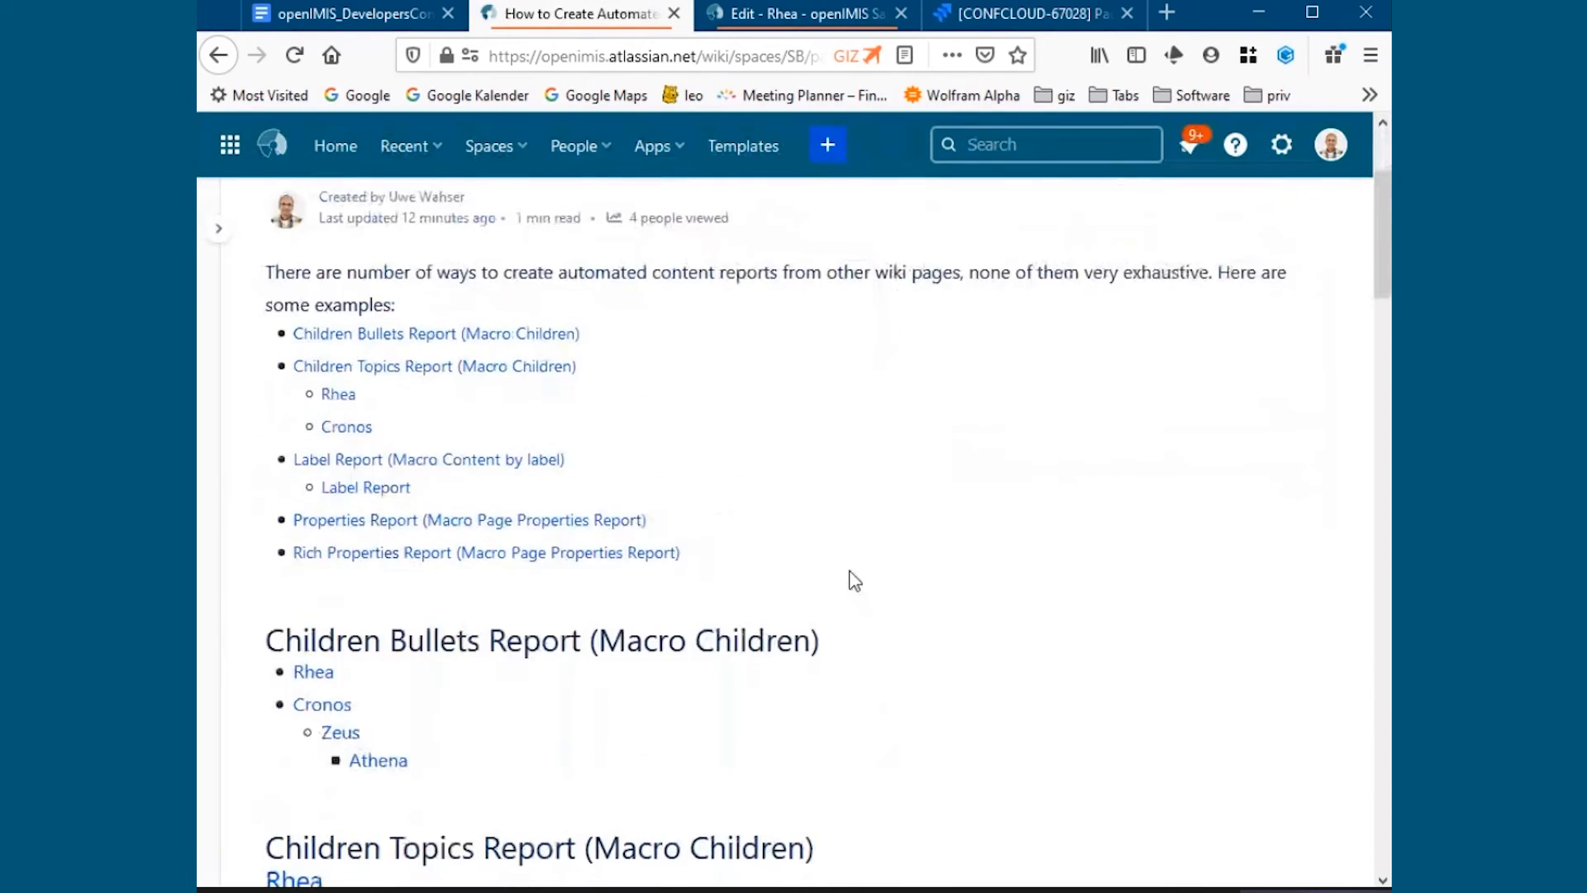
scroll(854, 579, down, 12)
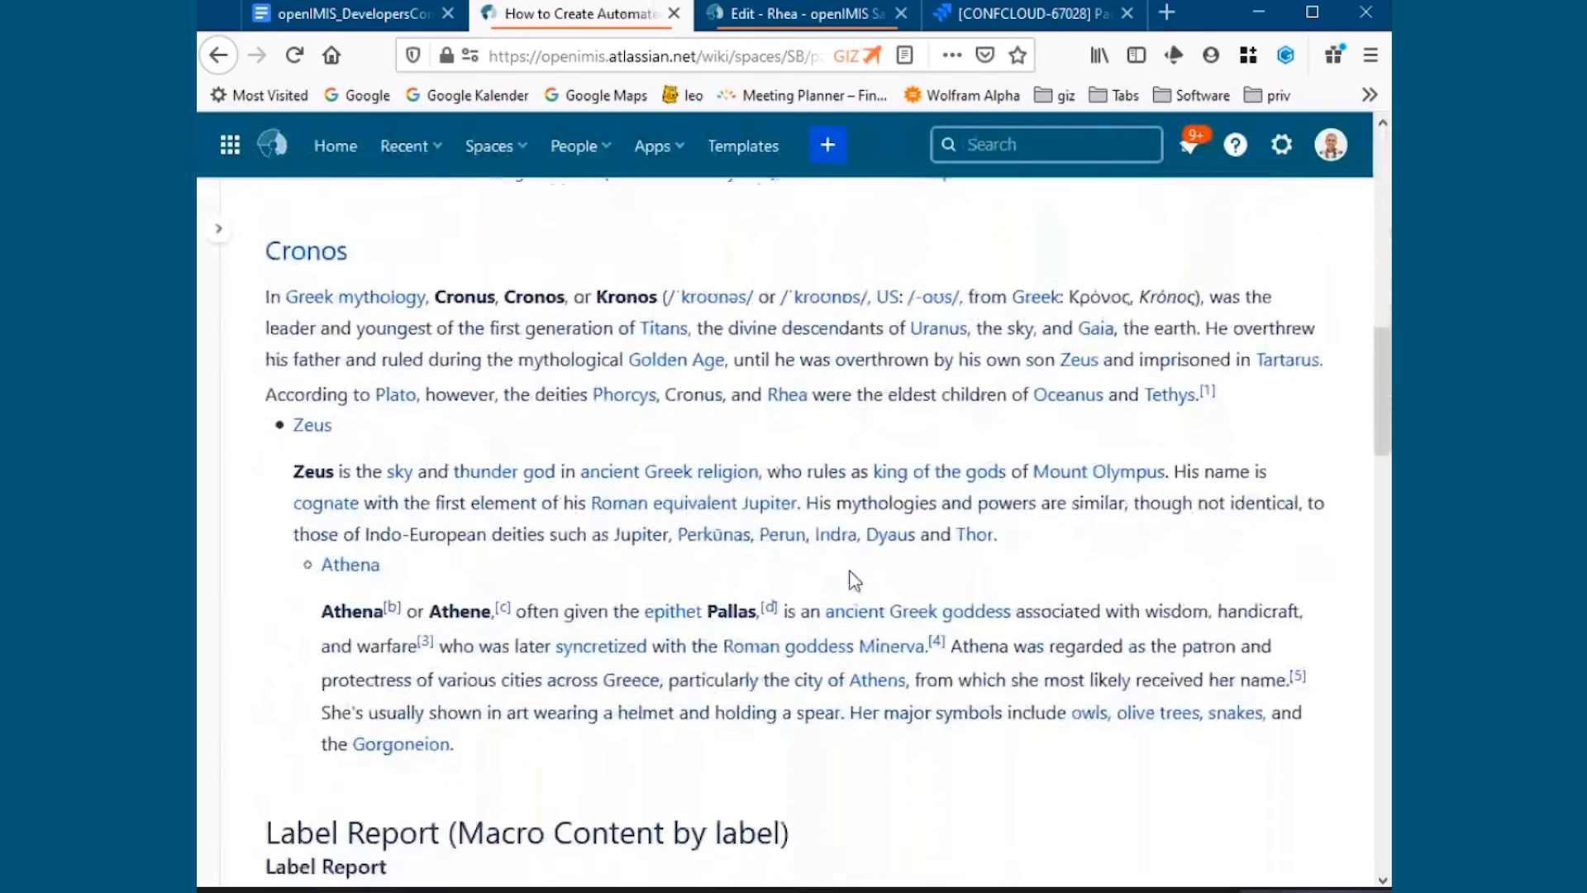
scroll(854, 579, down, 15)
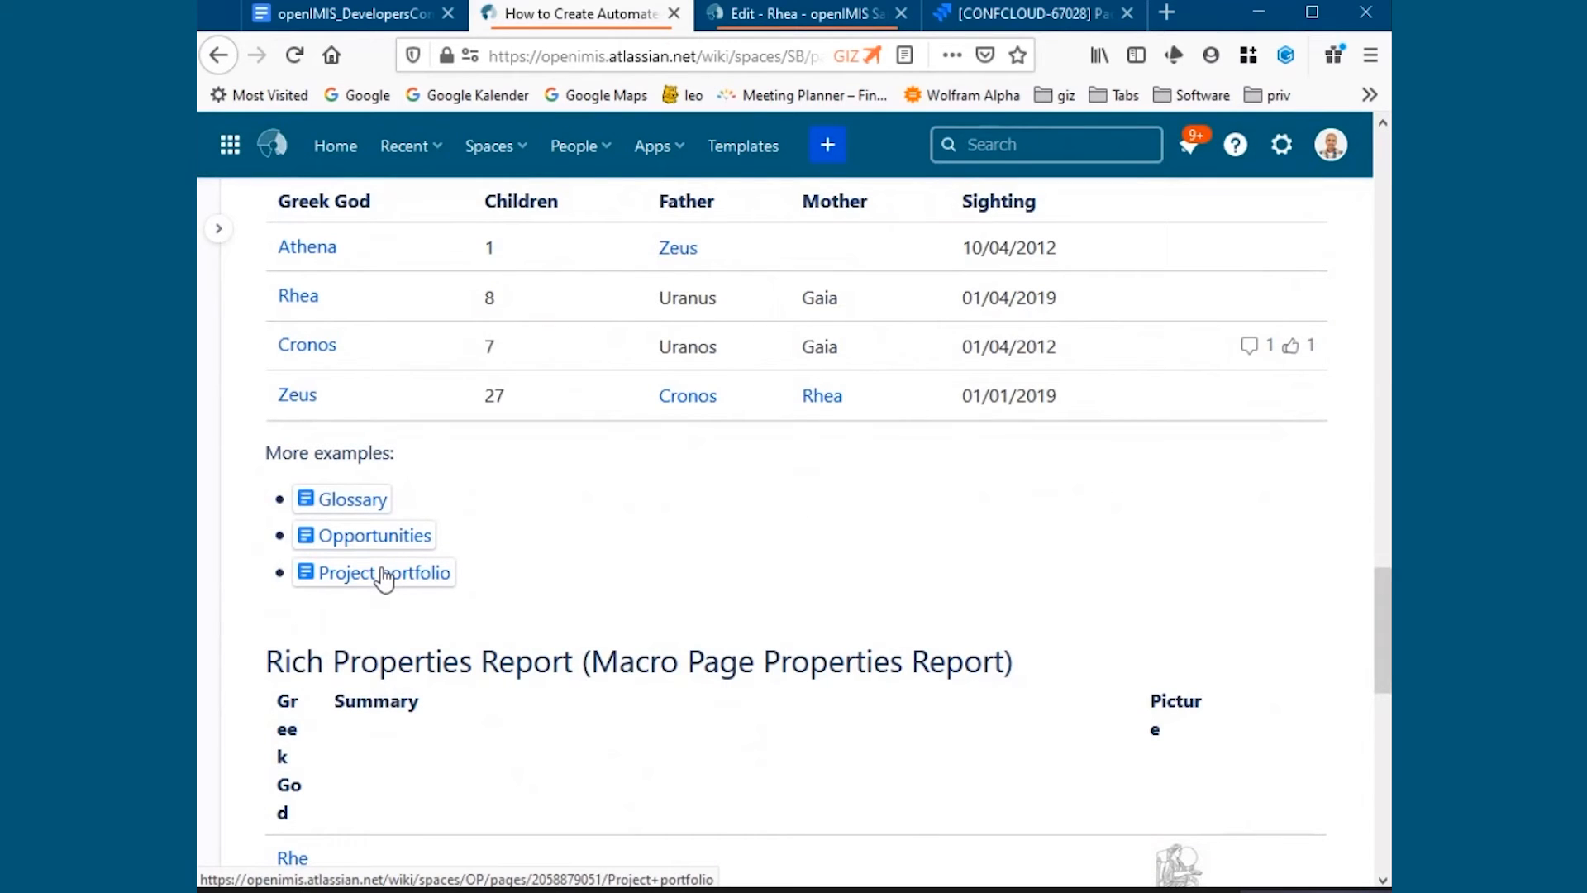
middle_click(454, 577)
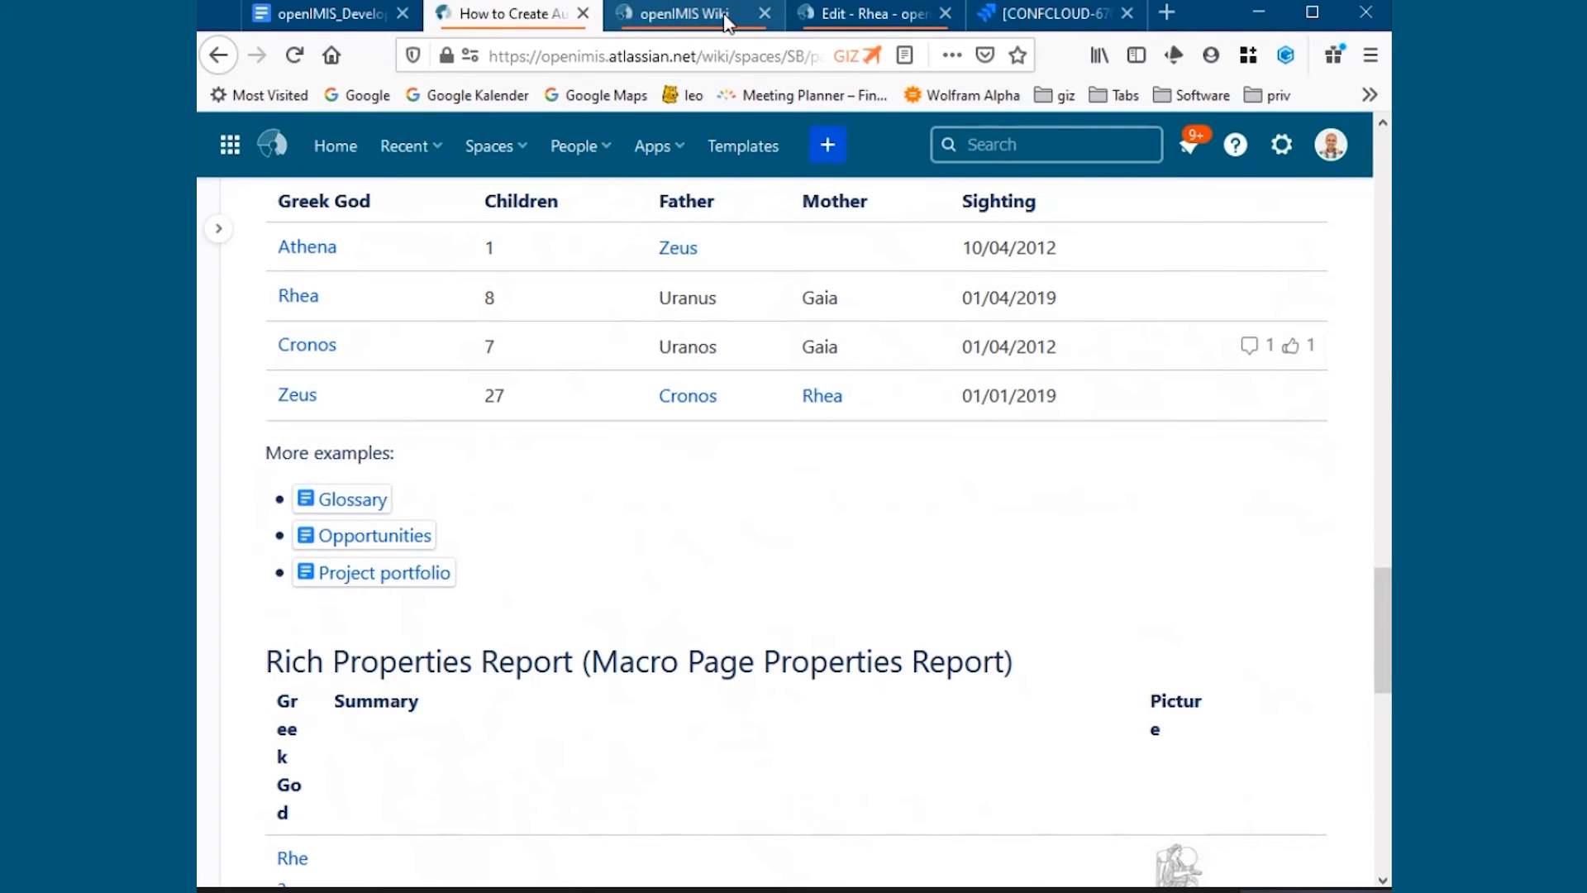
Close the Rhea editing tab and examine the Project List report on the Project portfolio page.
click(860, 16)
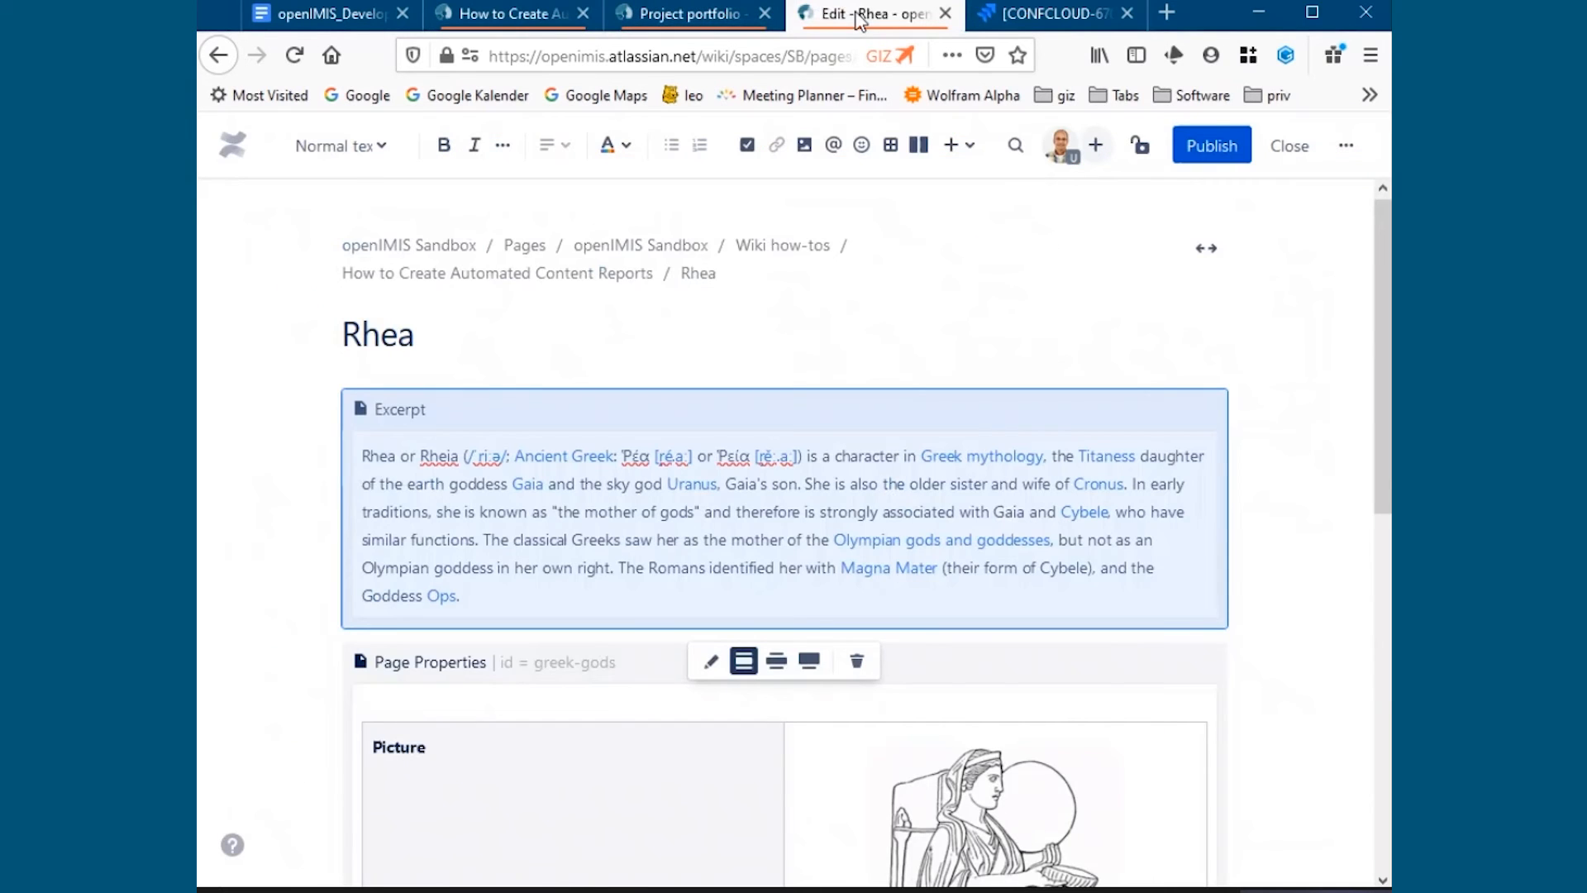
click(945, 13)
click(743, 14)
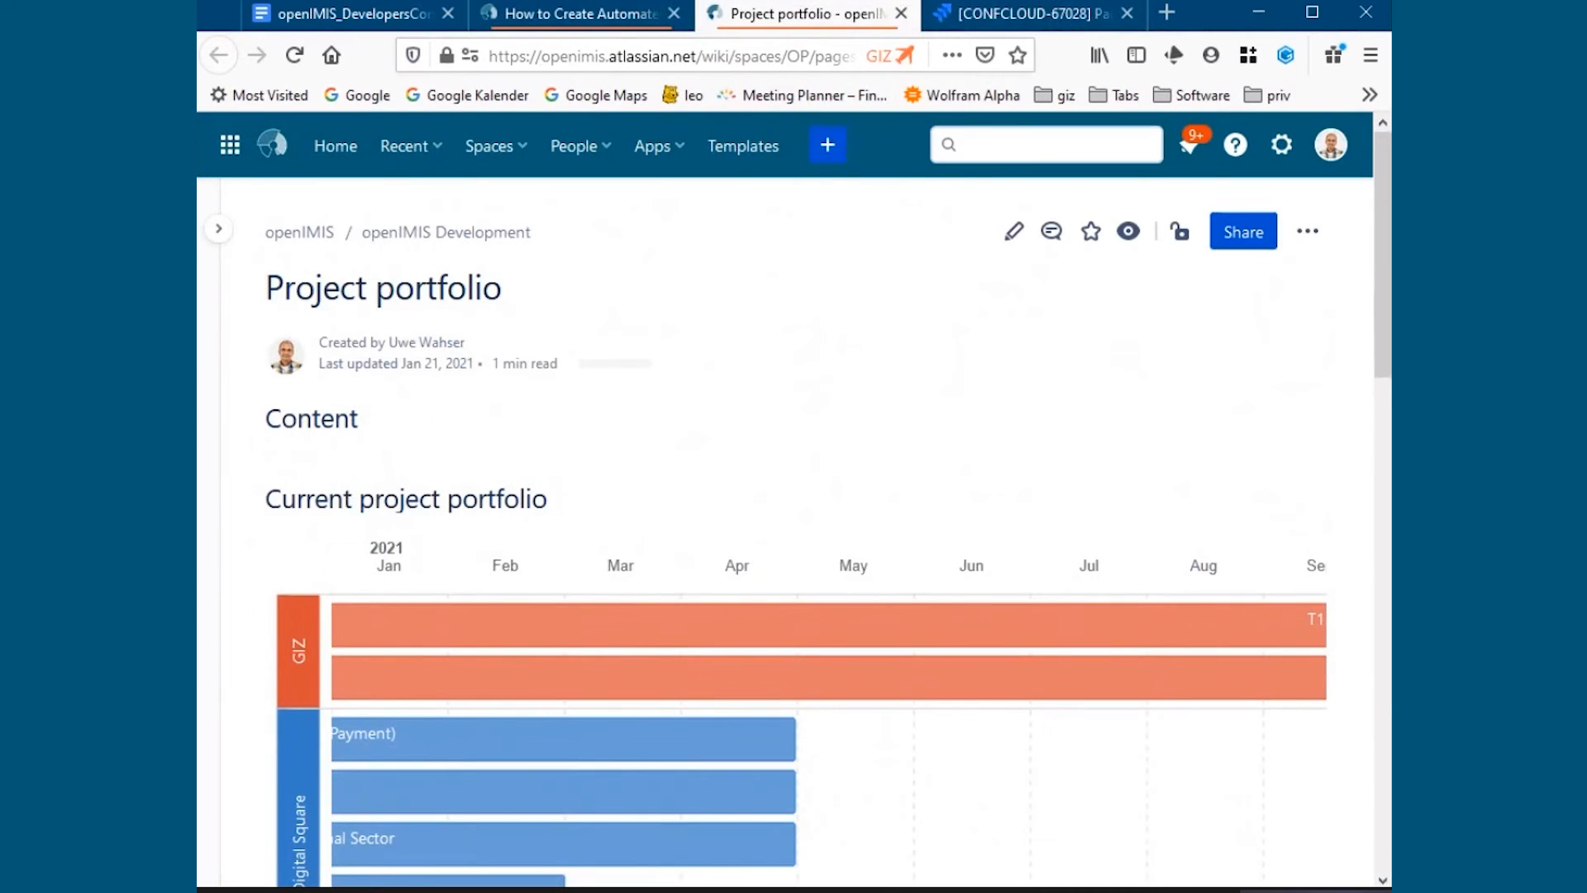
drag(1382, 293, 1374, 542)
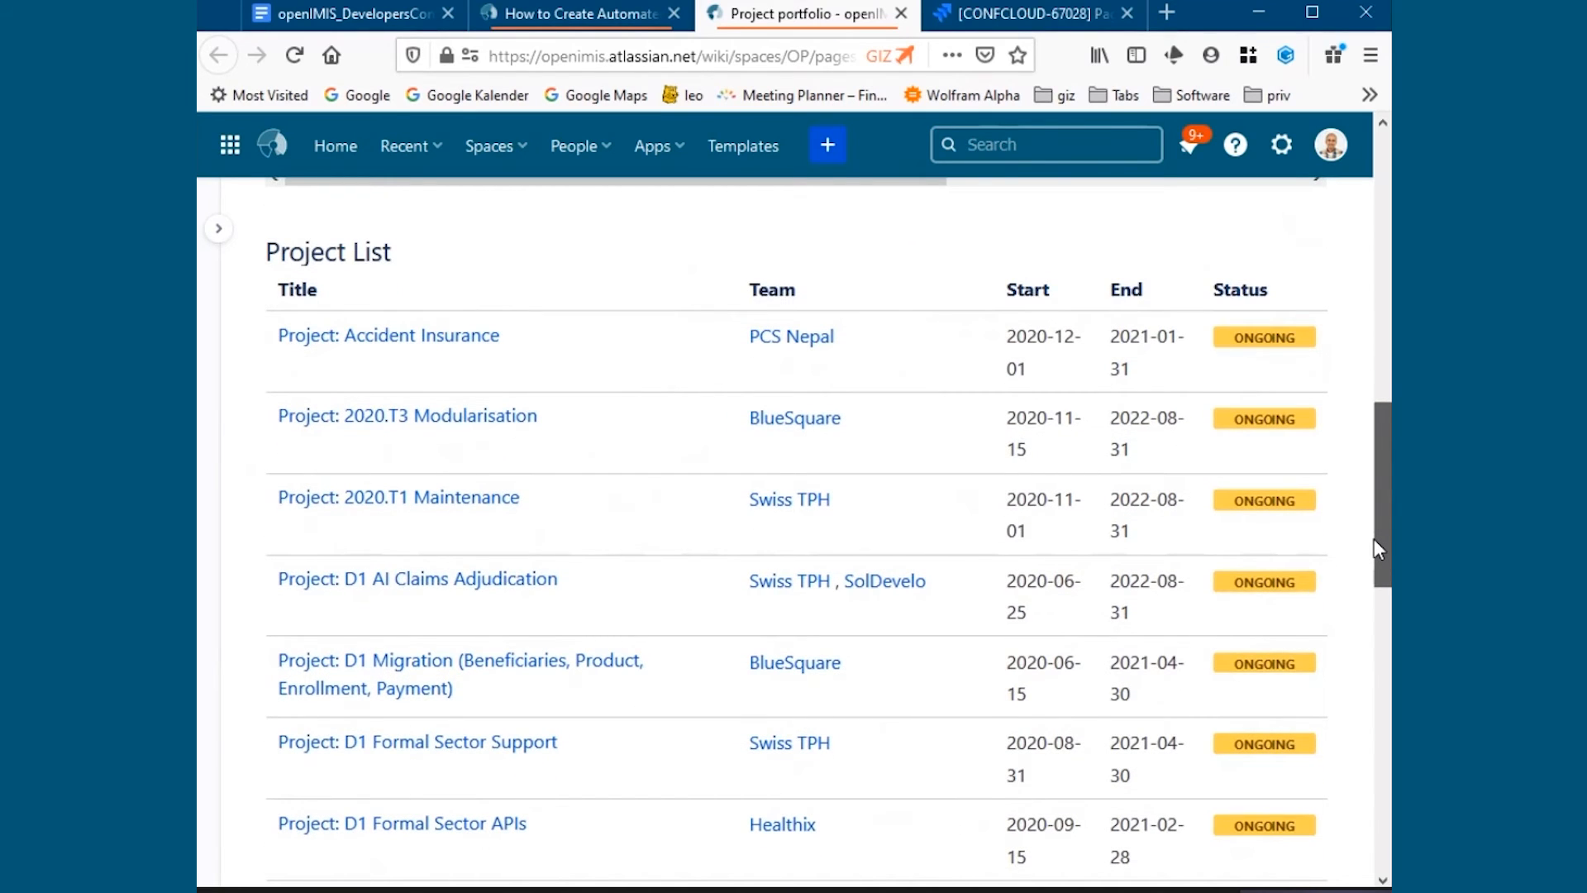
drag(1374, 539, 1374, 539)
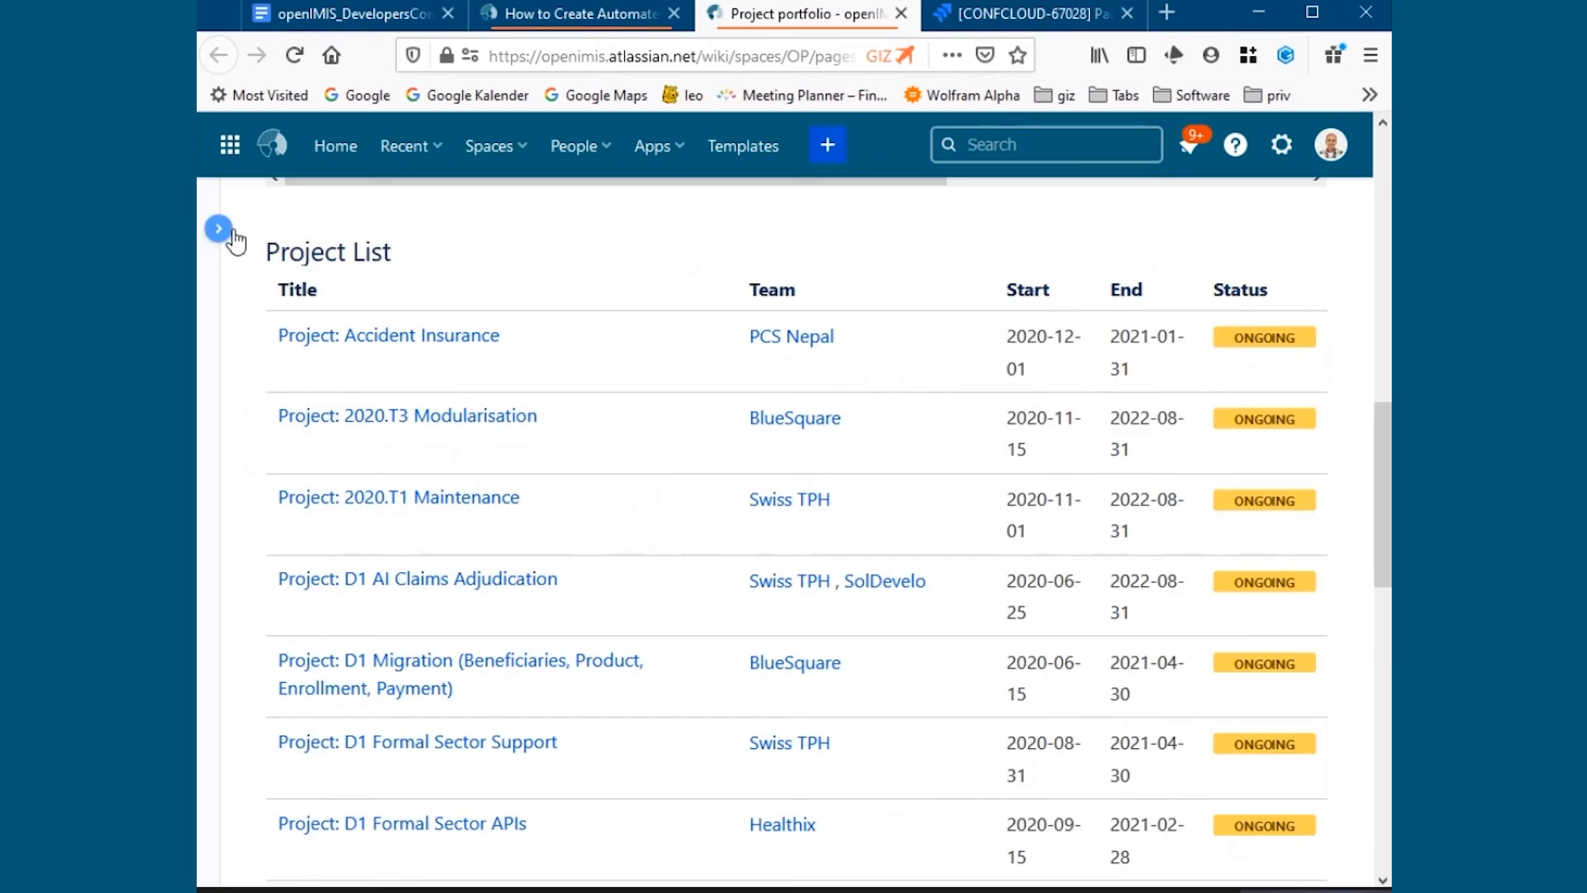
Open the Project: Accident Insurance page from the Project List in a new tab and examine its status and value chain tables.
click(429, 346)
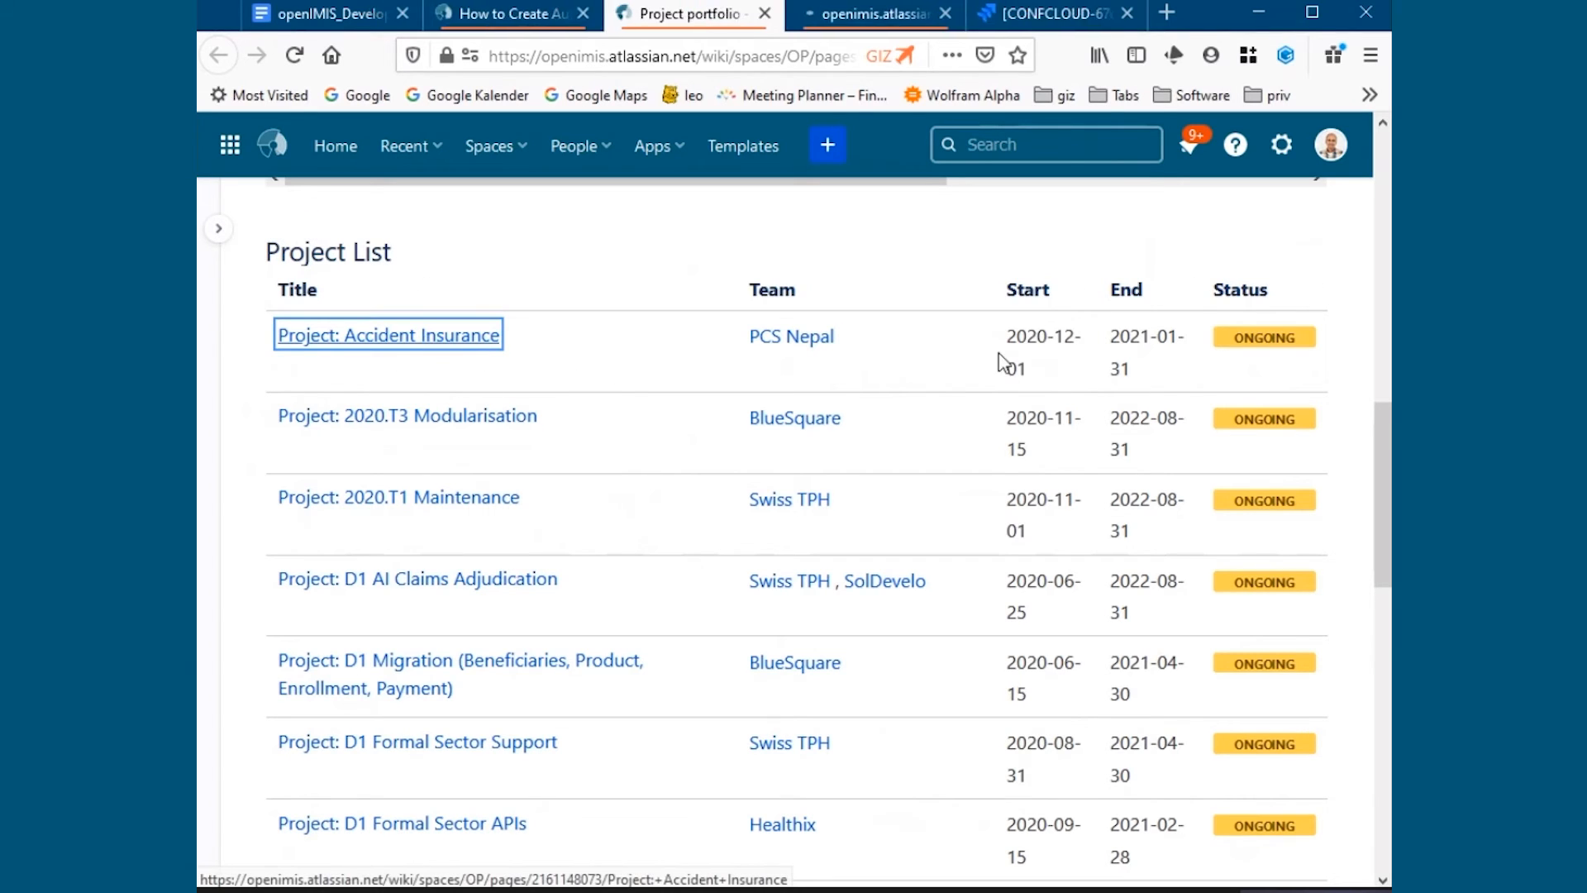
click(863, 18)
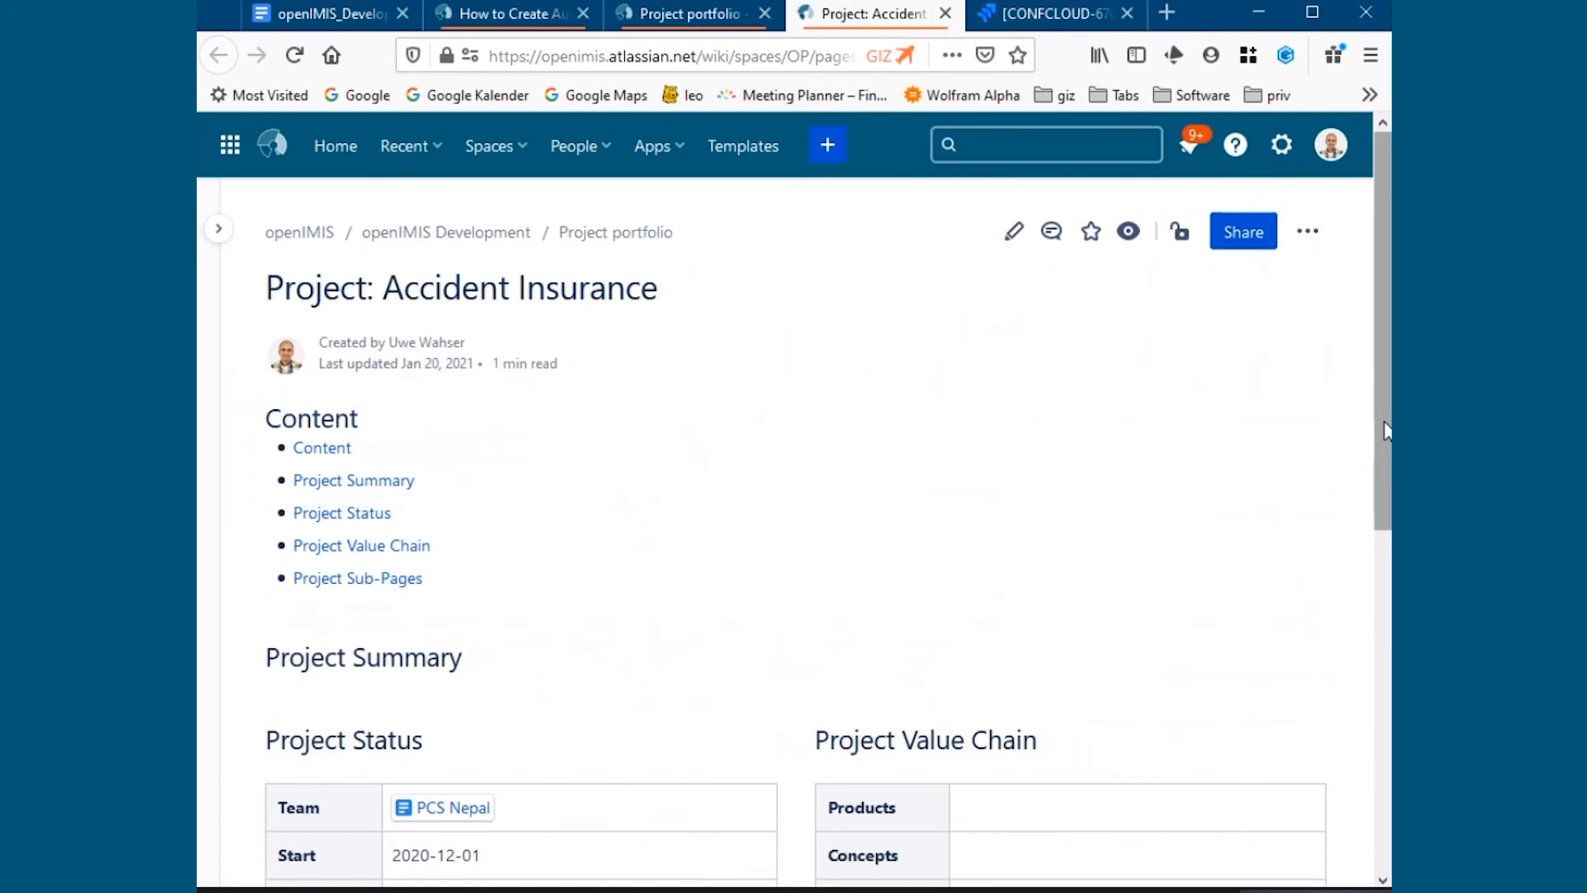
drag(1383, 440, 1363, 607)
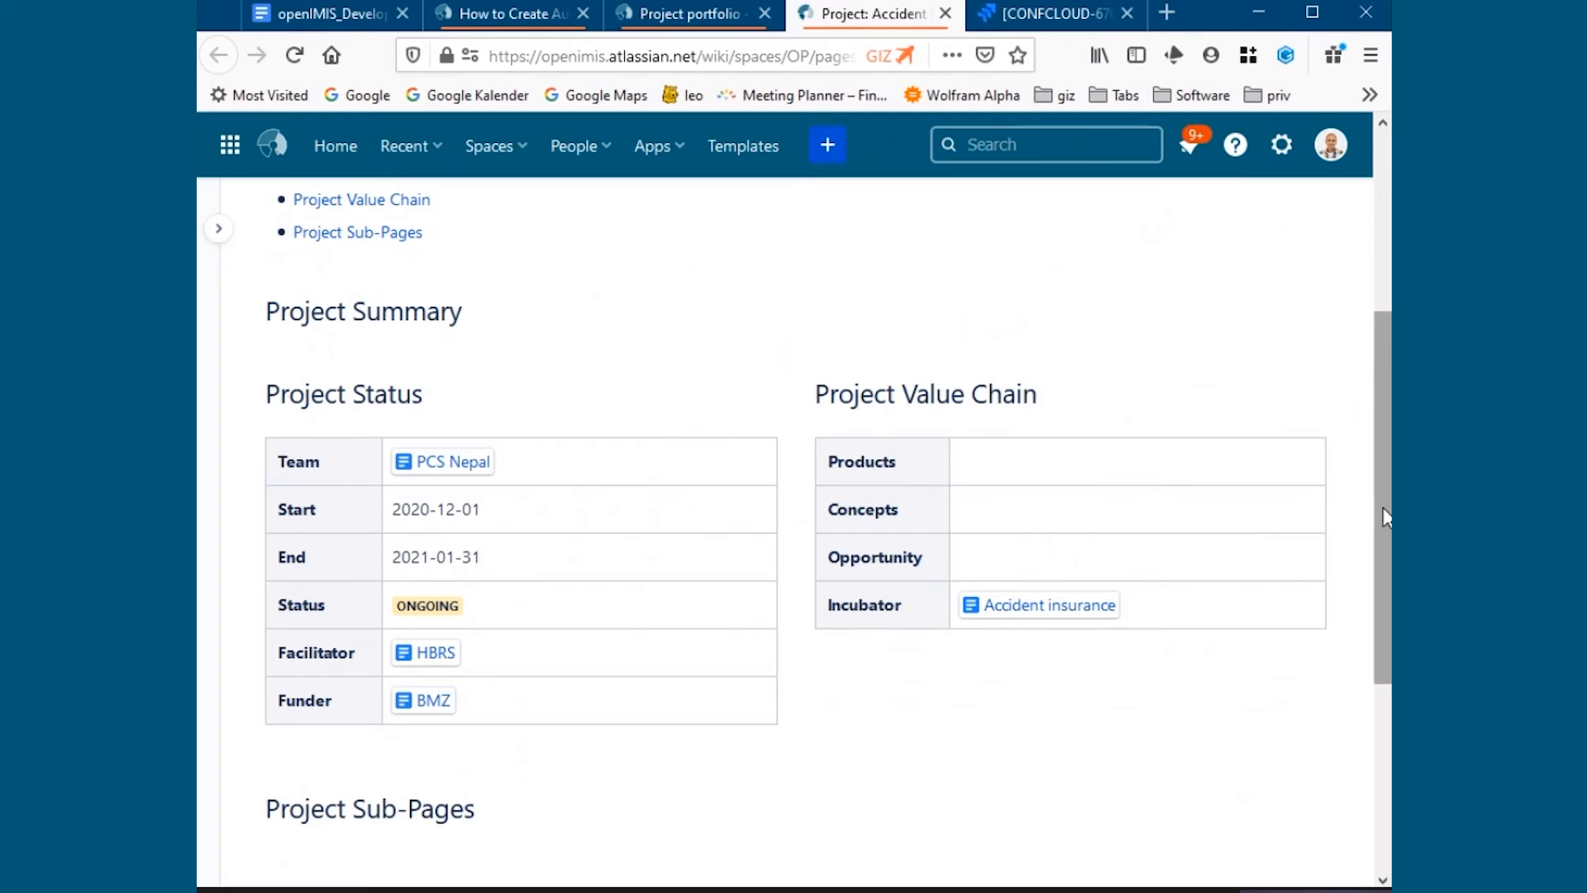
drag(1378, 495, 1376, 330)
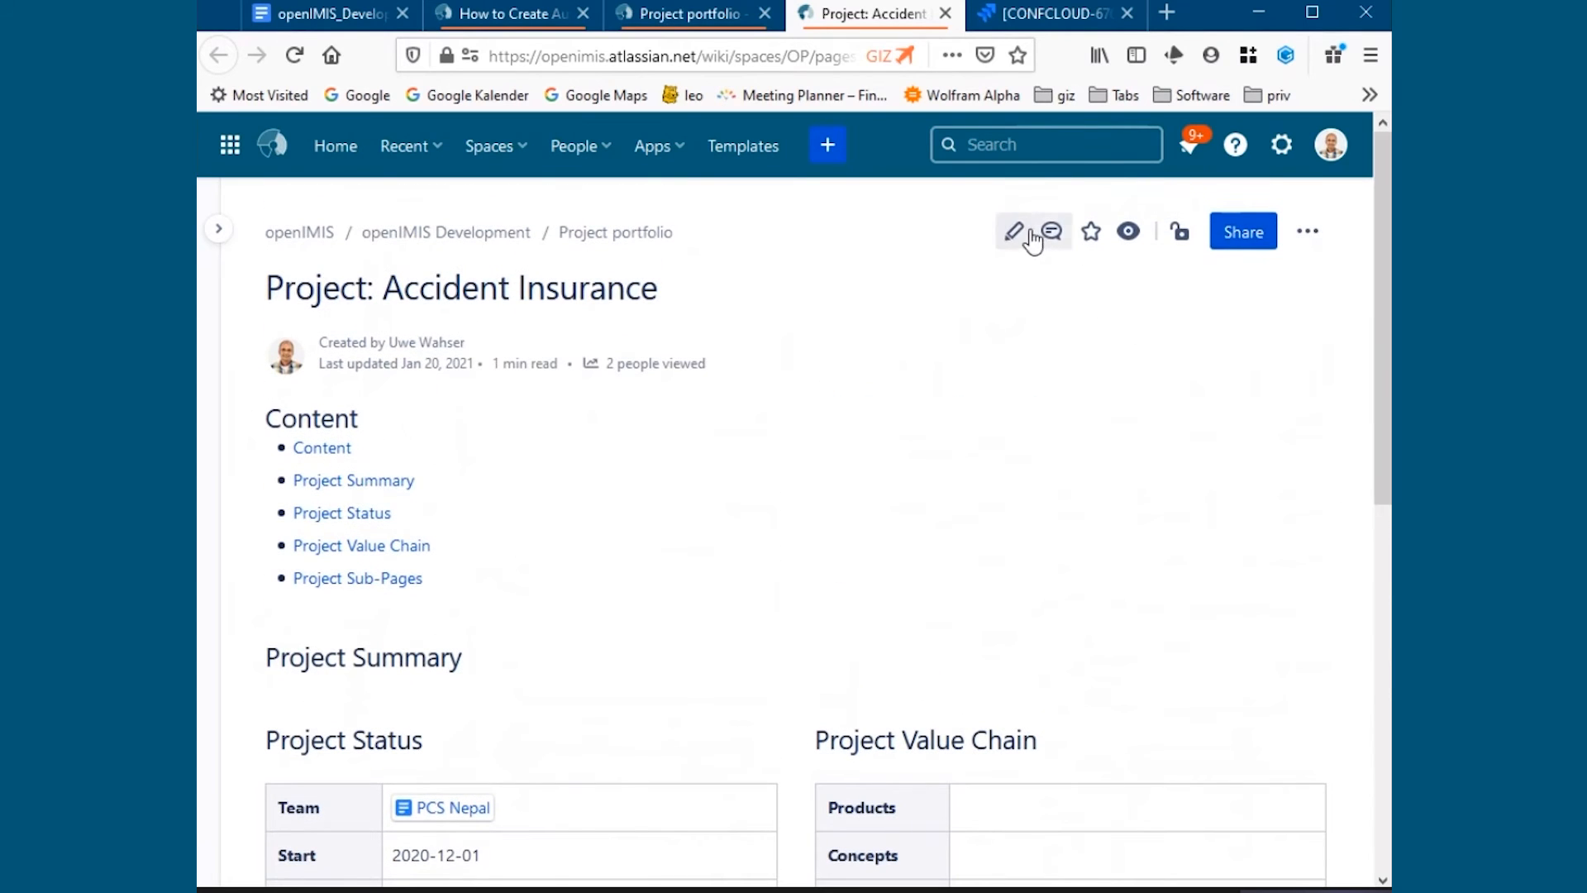
Open the Accident Insurance page for editing and examine its Excerpt, Metadata, Ressources and hidden Page Properties macros.
click(1016, 236)
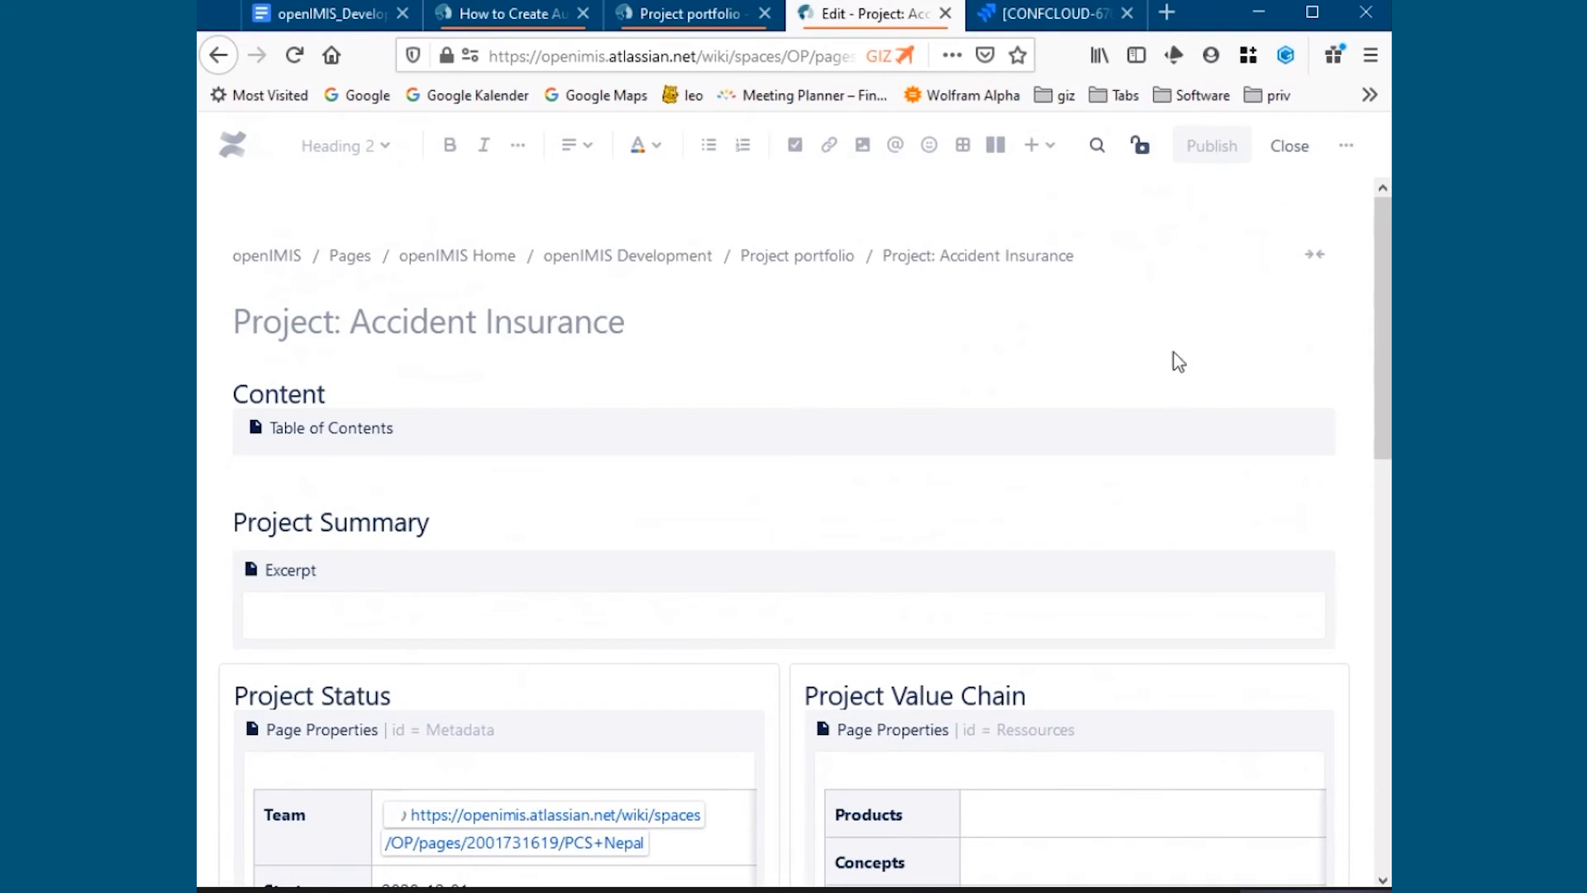
drag(1378, 276, 1372, 335)
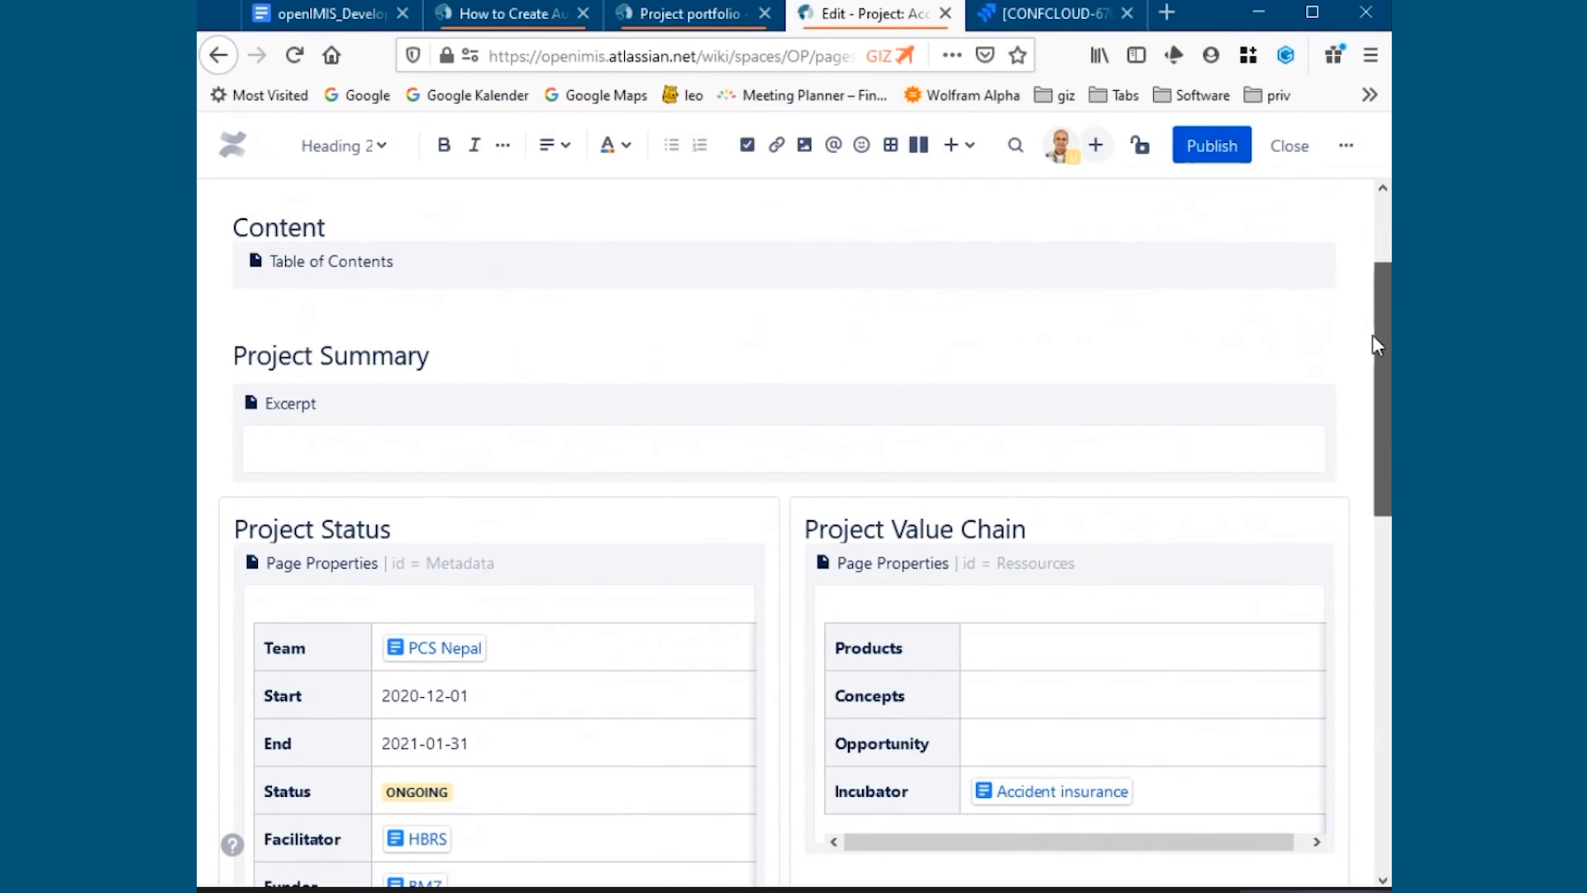
drag(1372, 336, 1372, 339)
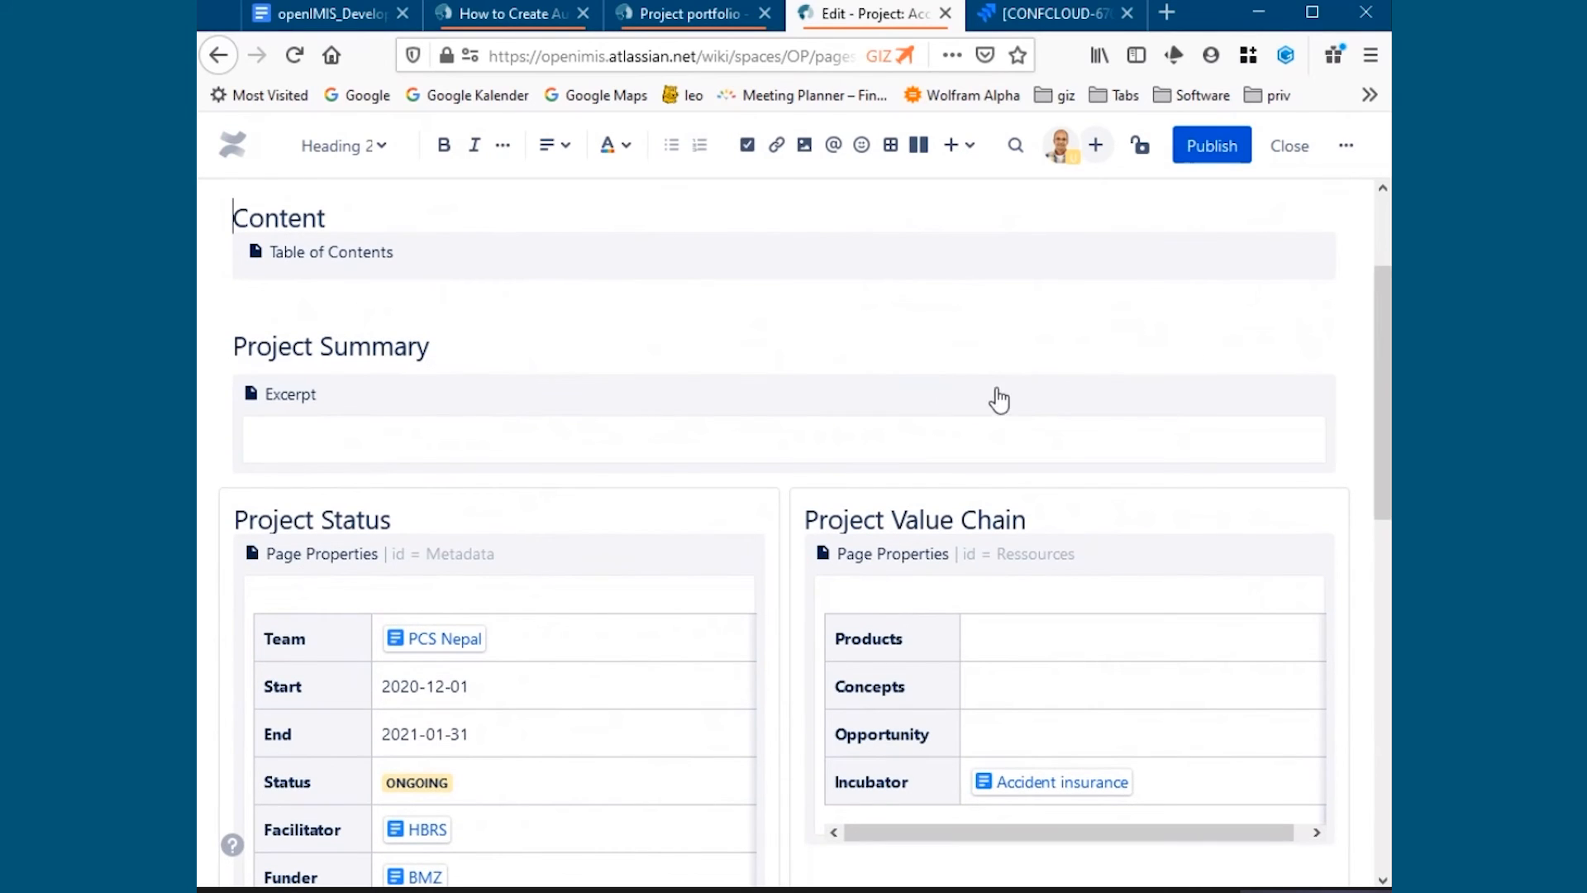
drag(1387, 337, 1387, 365)
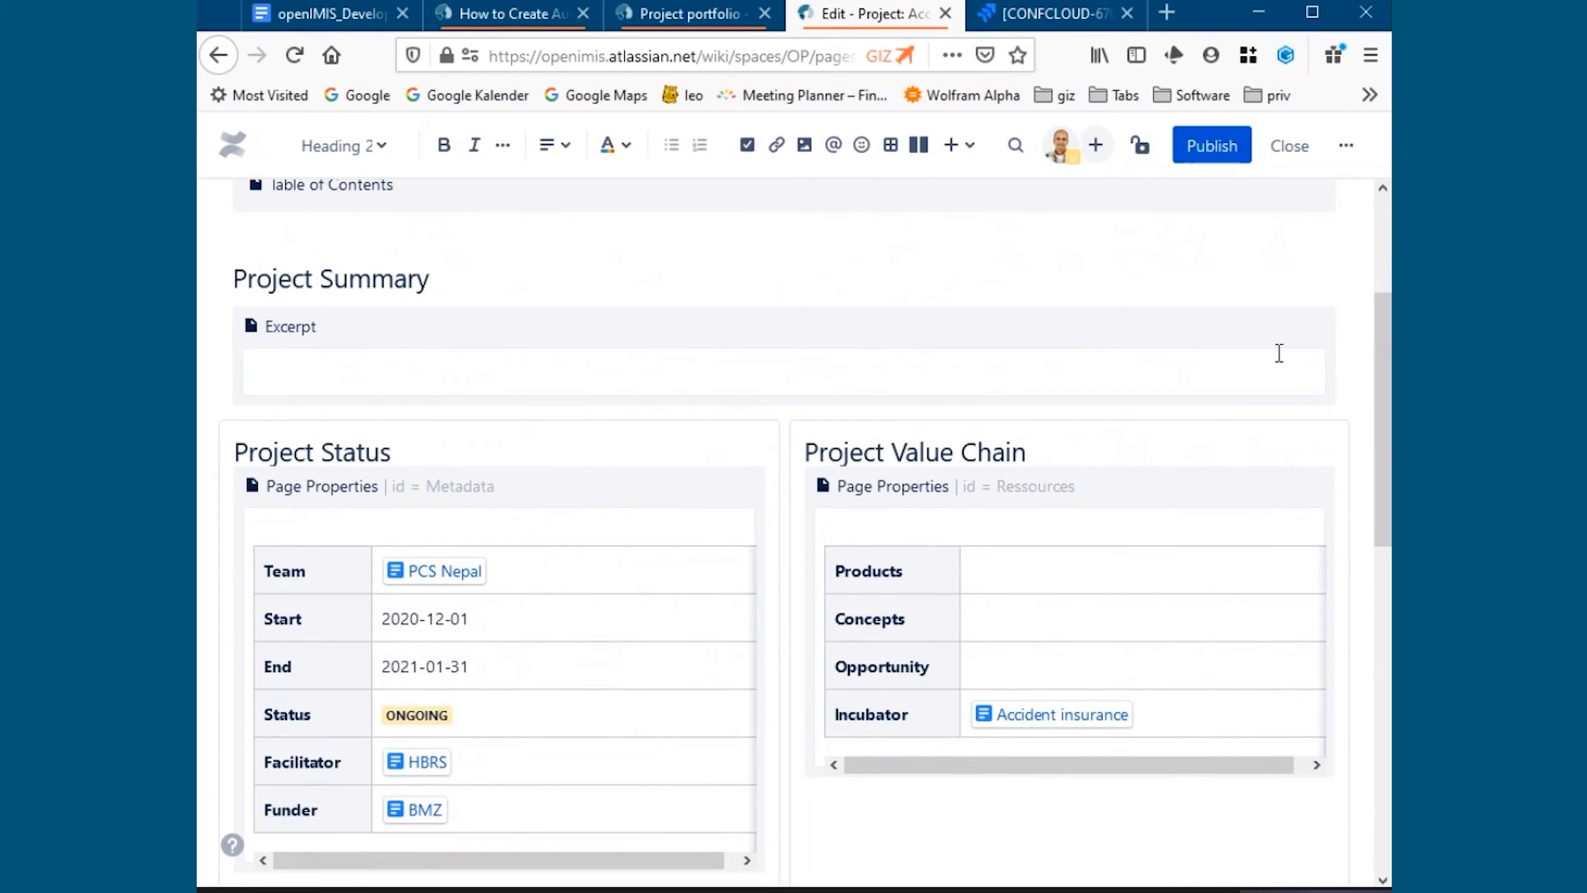
drag(1389, 337, 1350, 567)
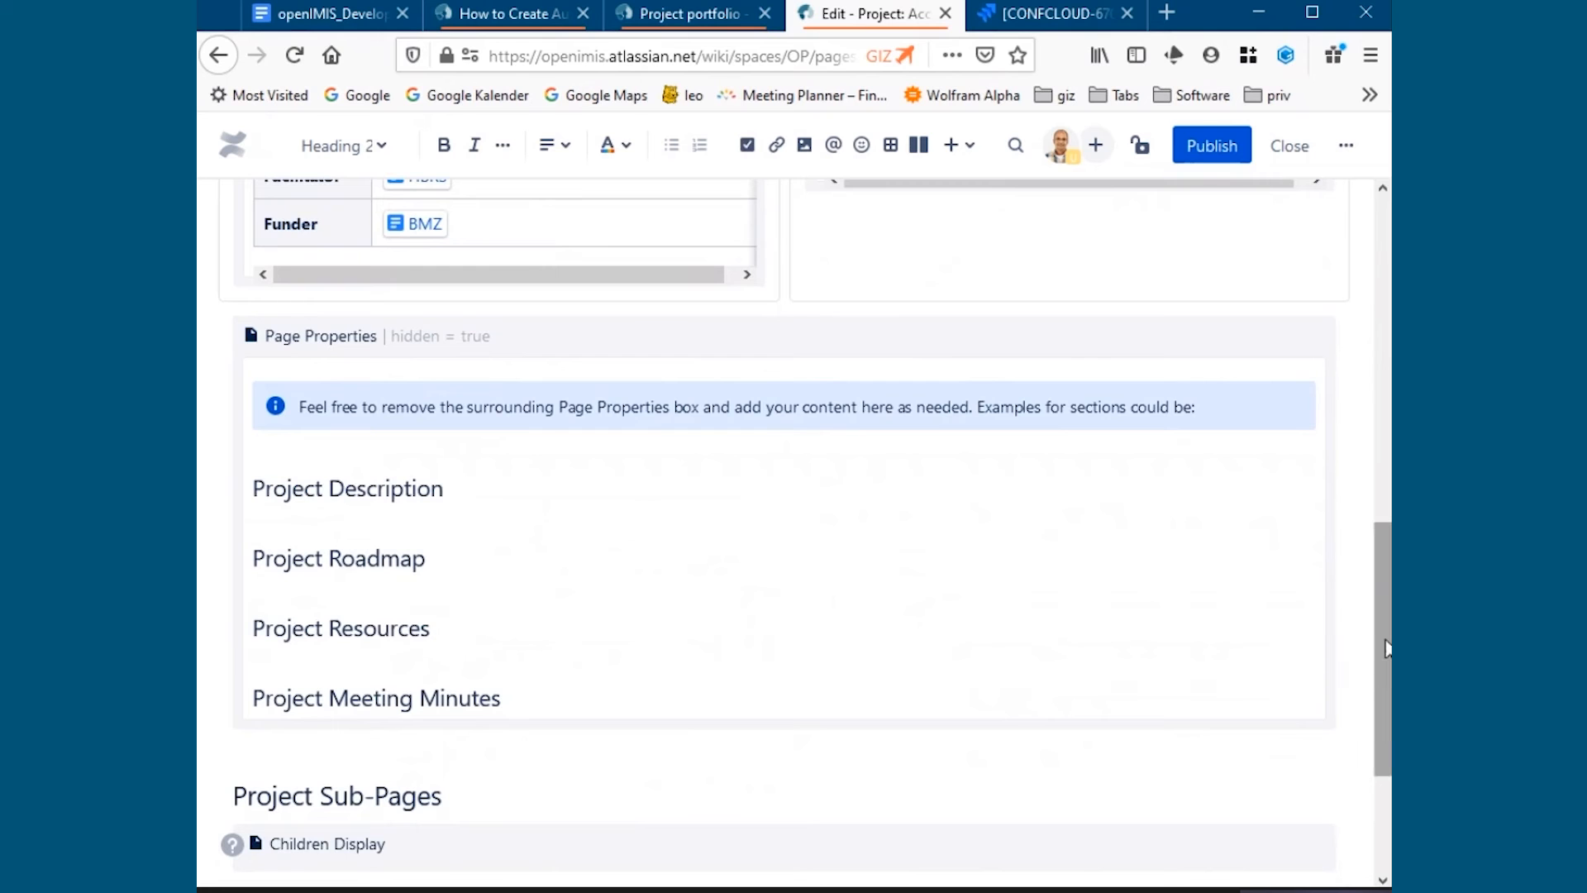
drag(1373, 618, 1380, 494)
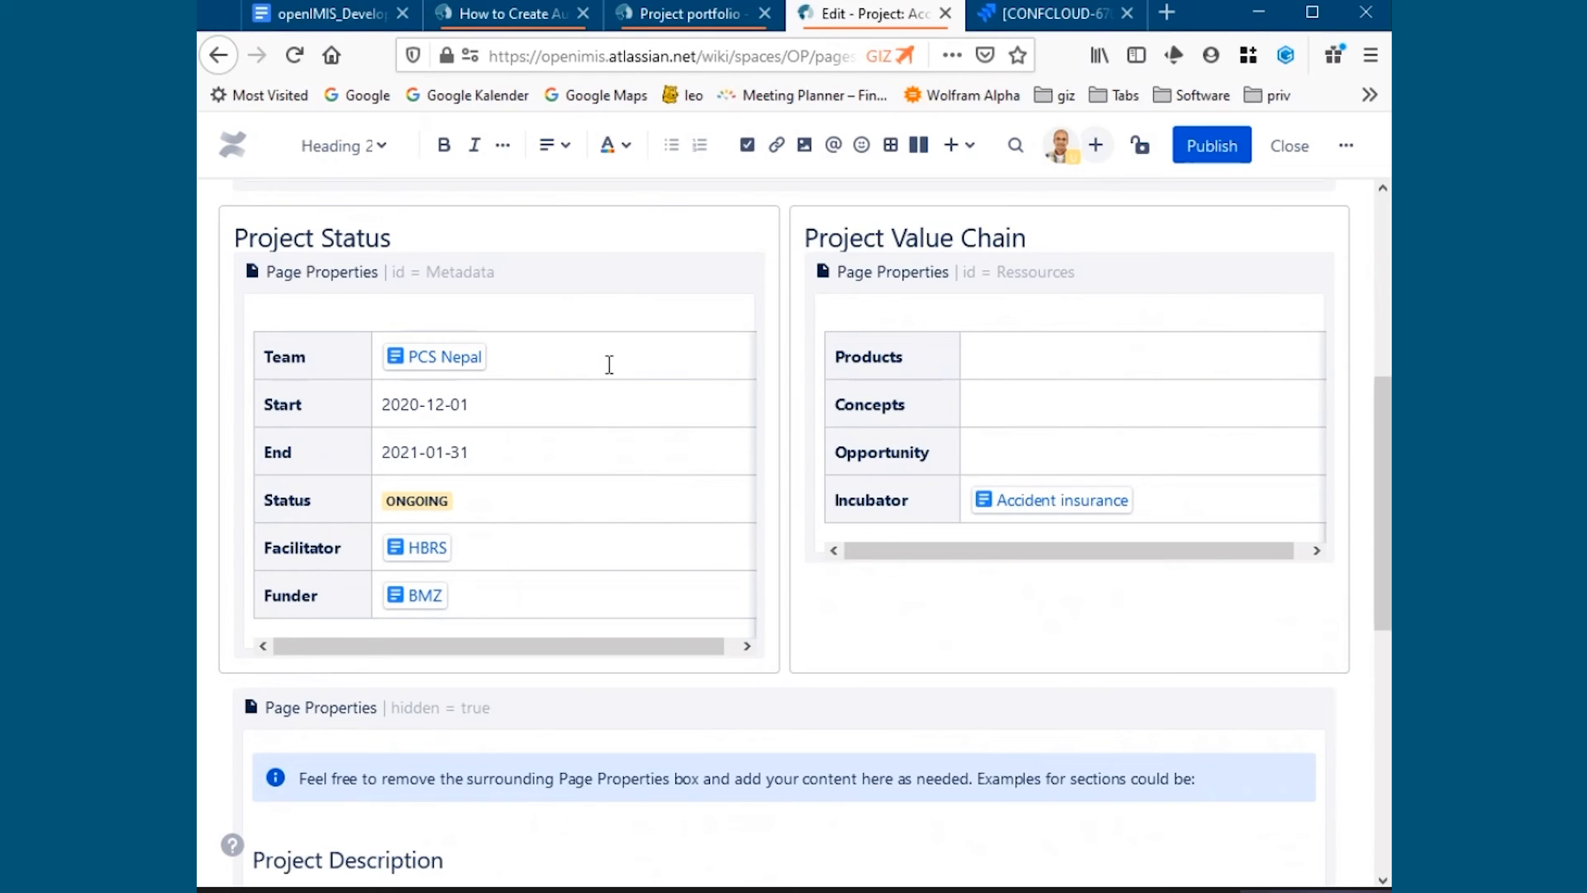
Show the settings of the Project Status Page Properties macro, review its ID and Hidden option, and close them without saving.
click(543, 273)
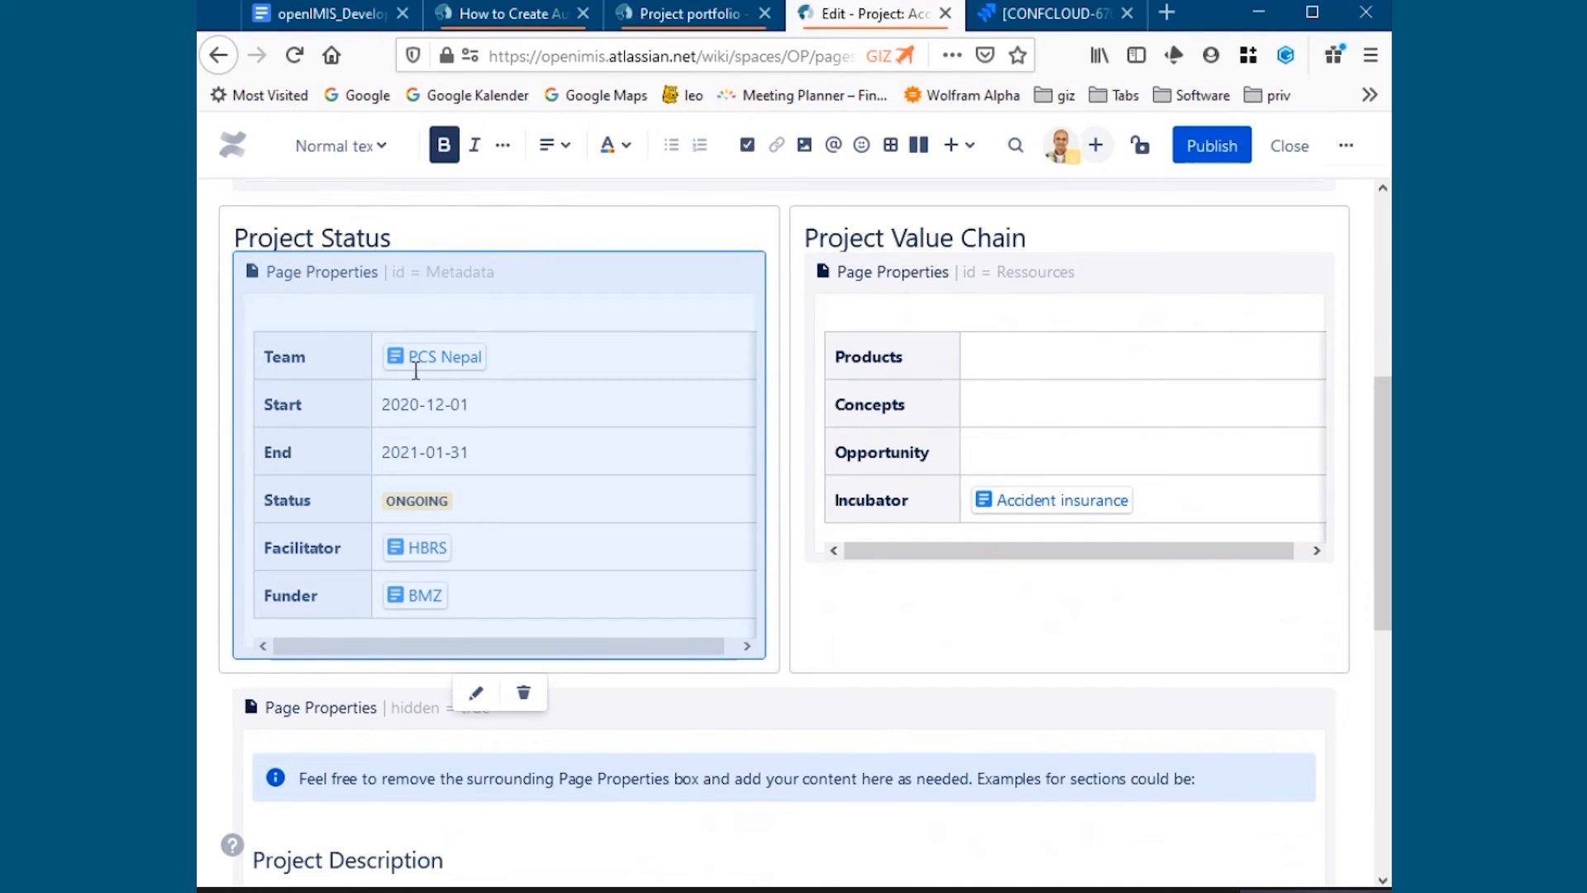
click(472, 694)
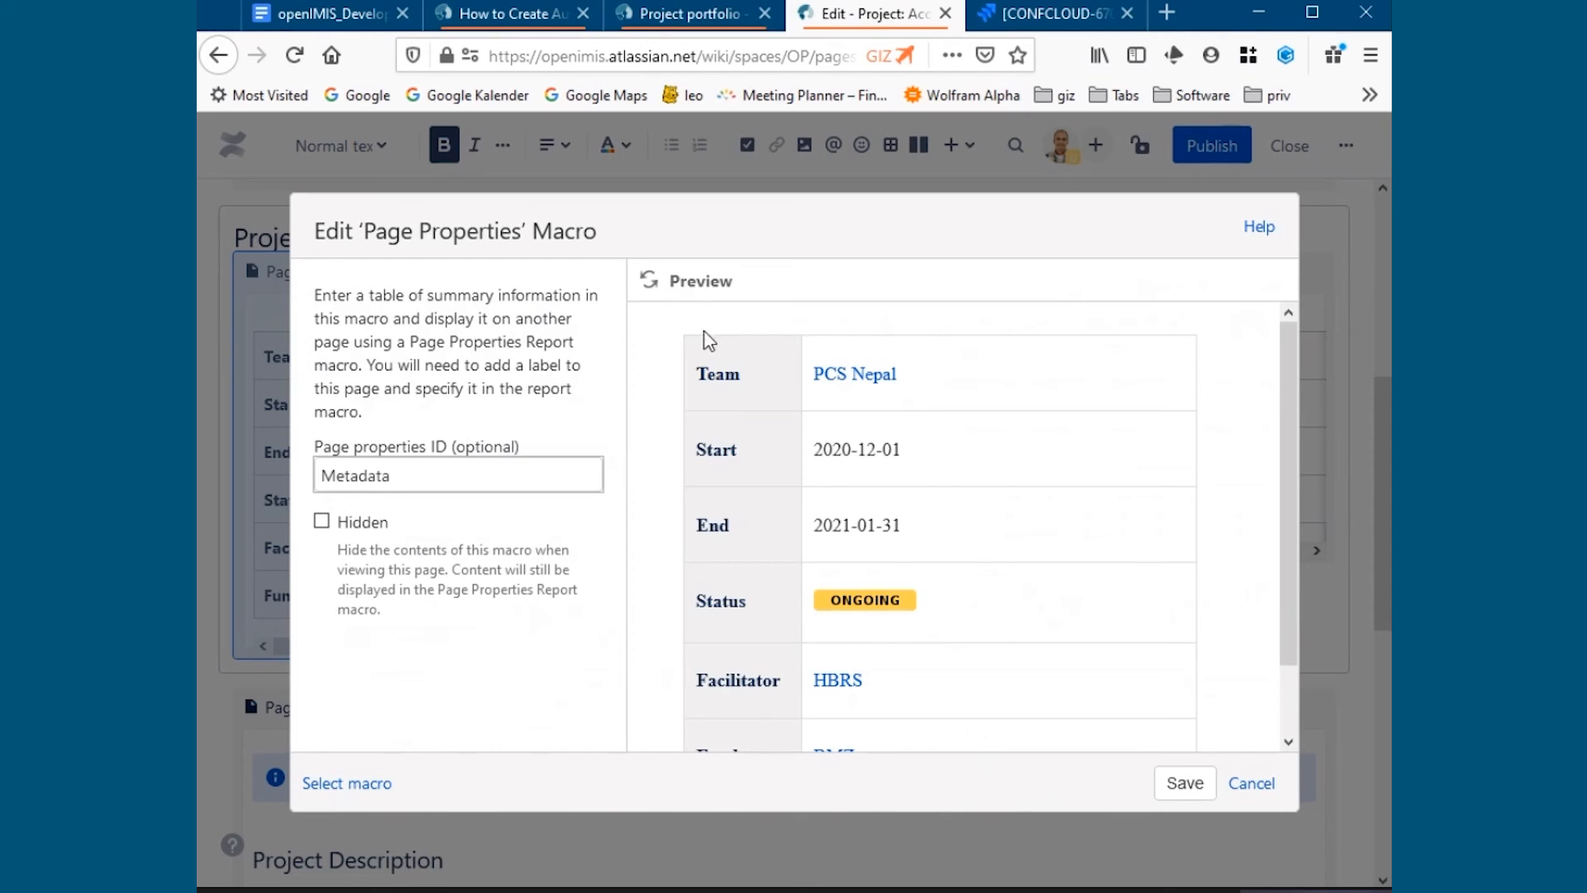
click(1246, 784)
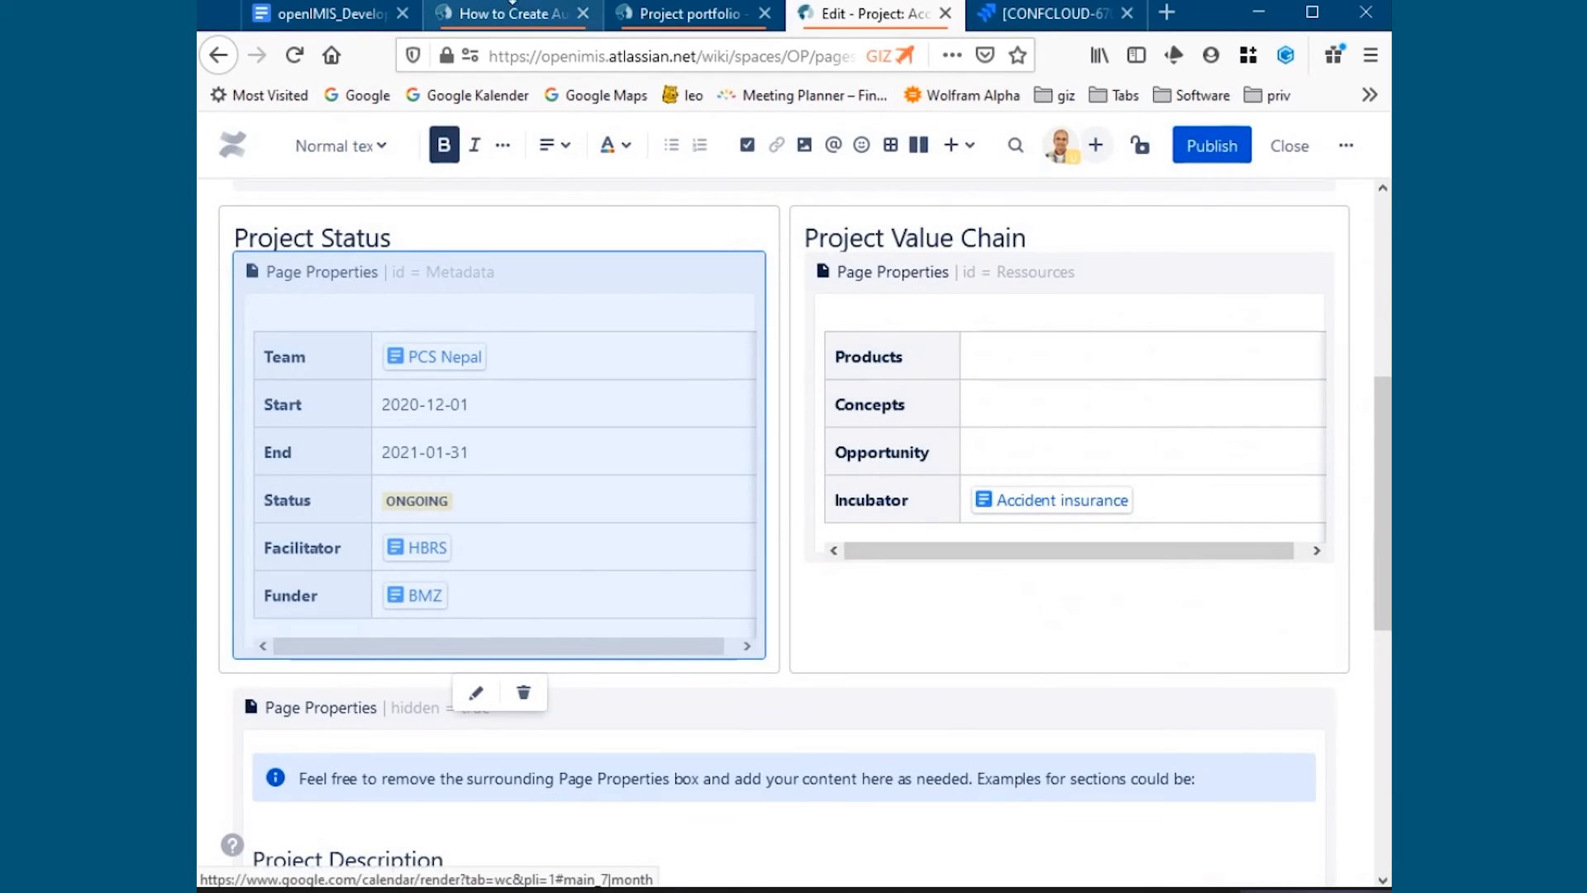
Return to the How to Create Automated Content Reports page and open it for editing.
click(503, 10)
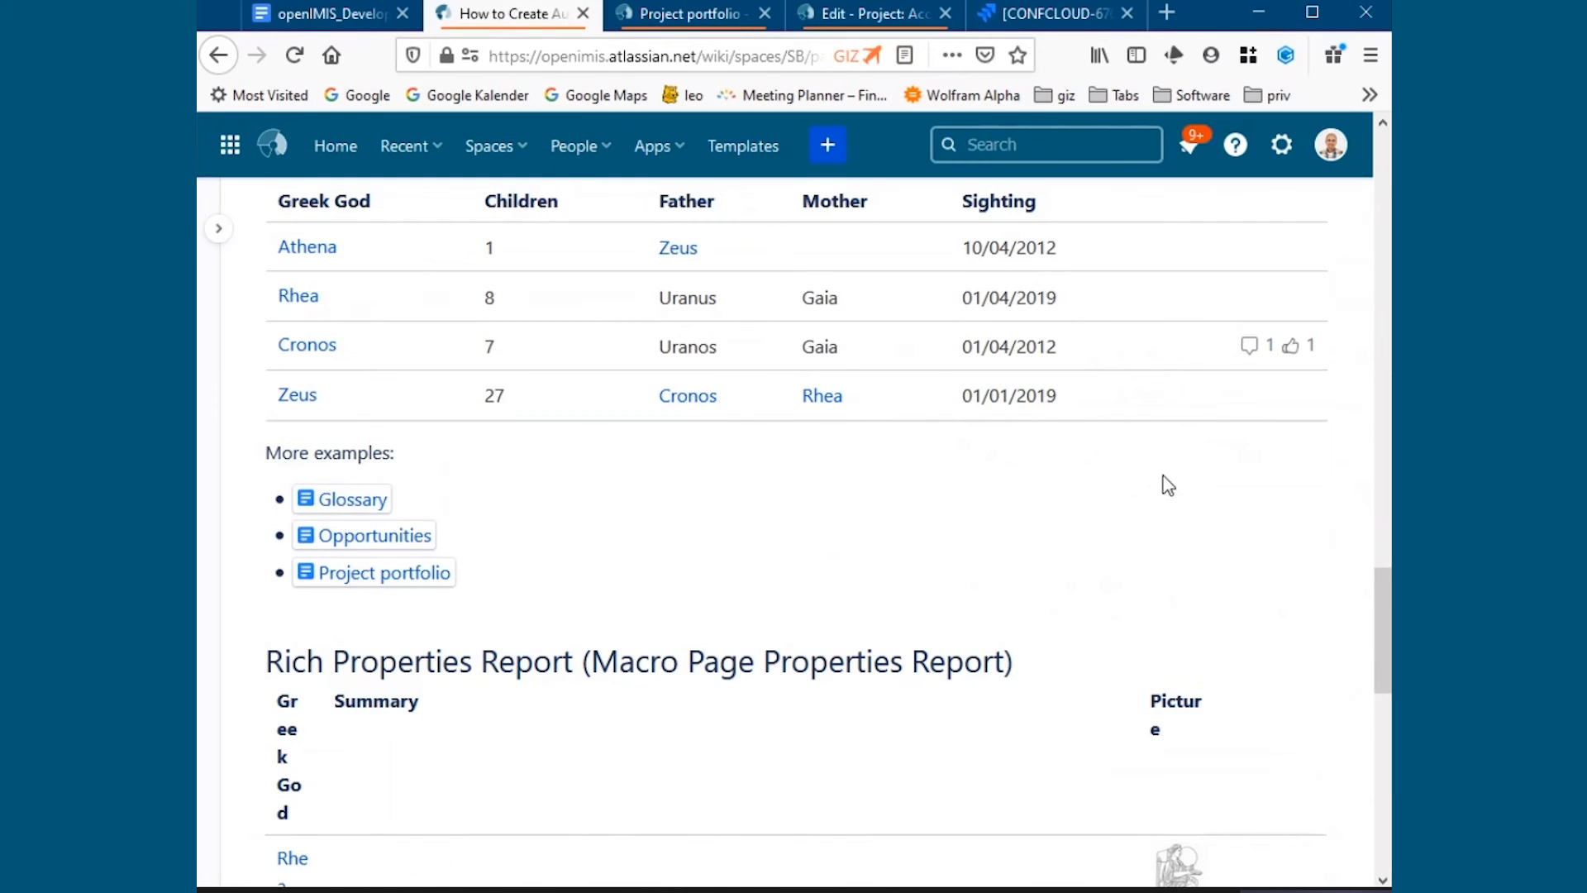
scroll(967, 570, up, 1)
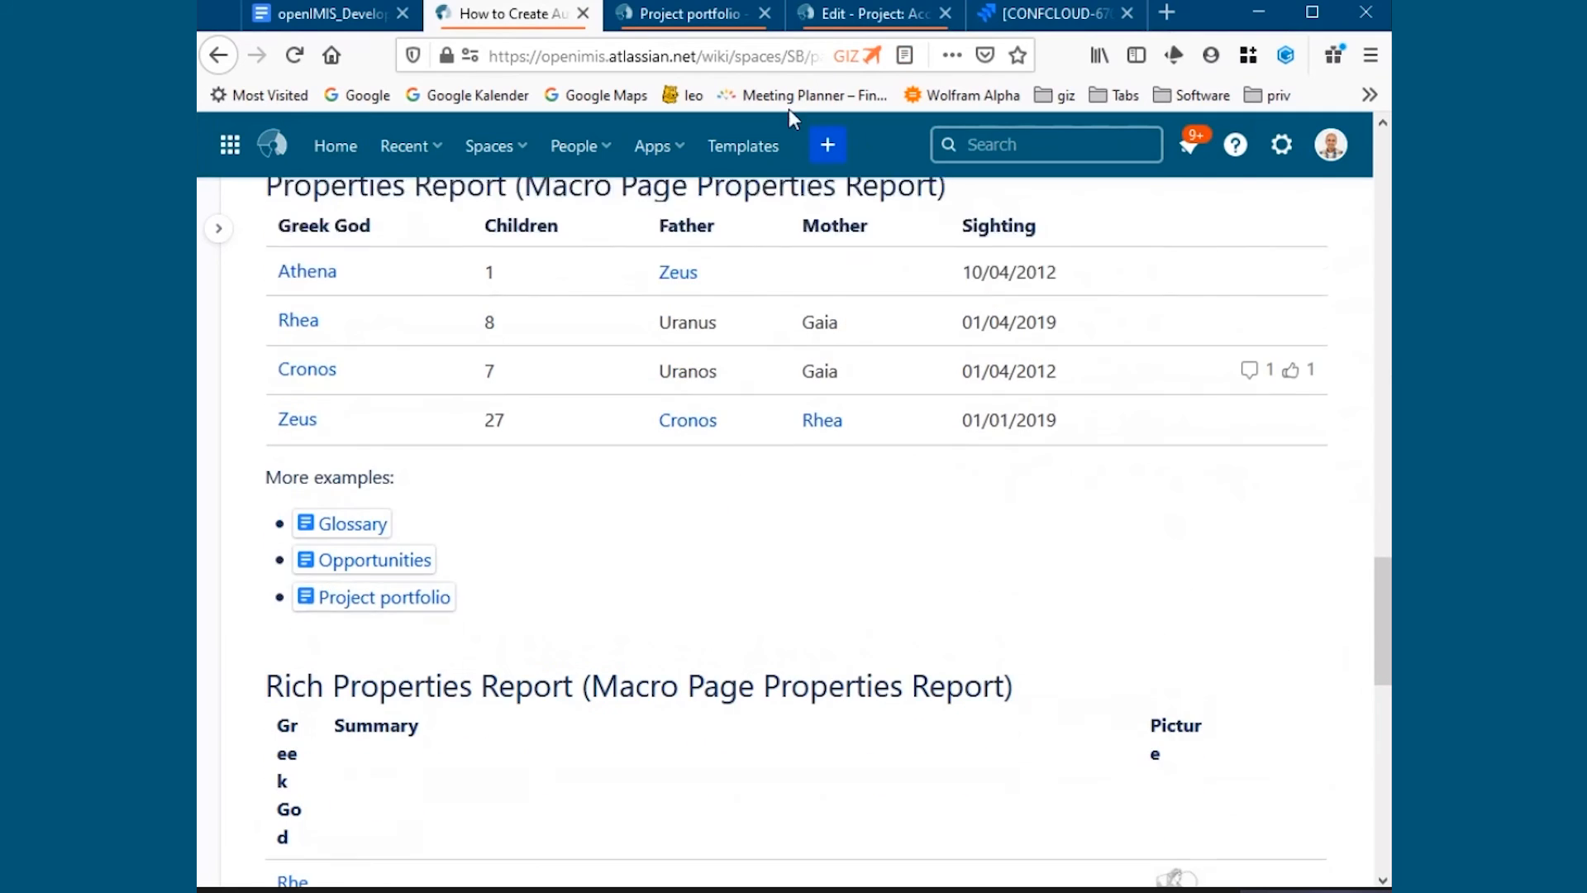
scroll(673, 312, down, 1)
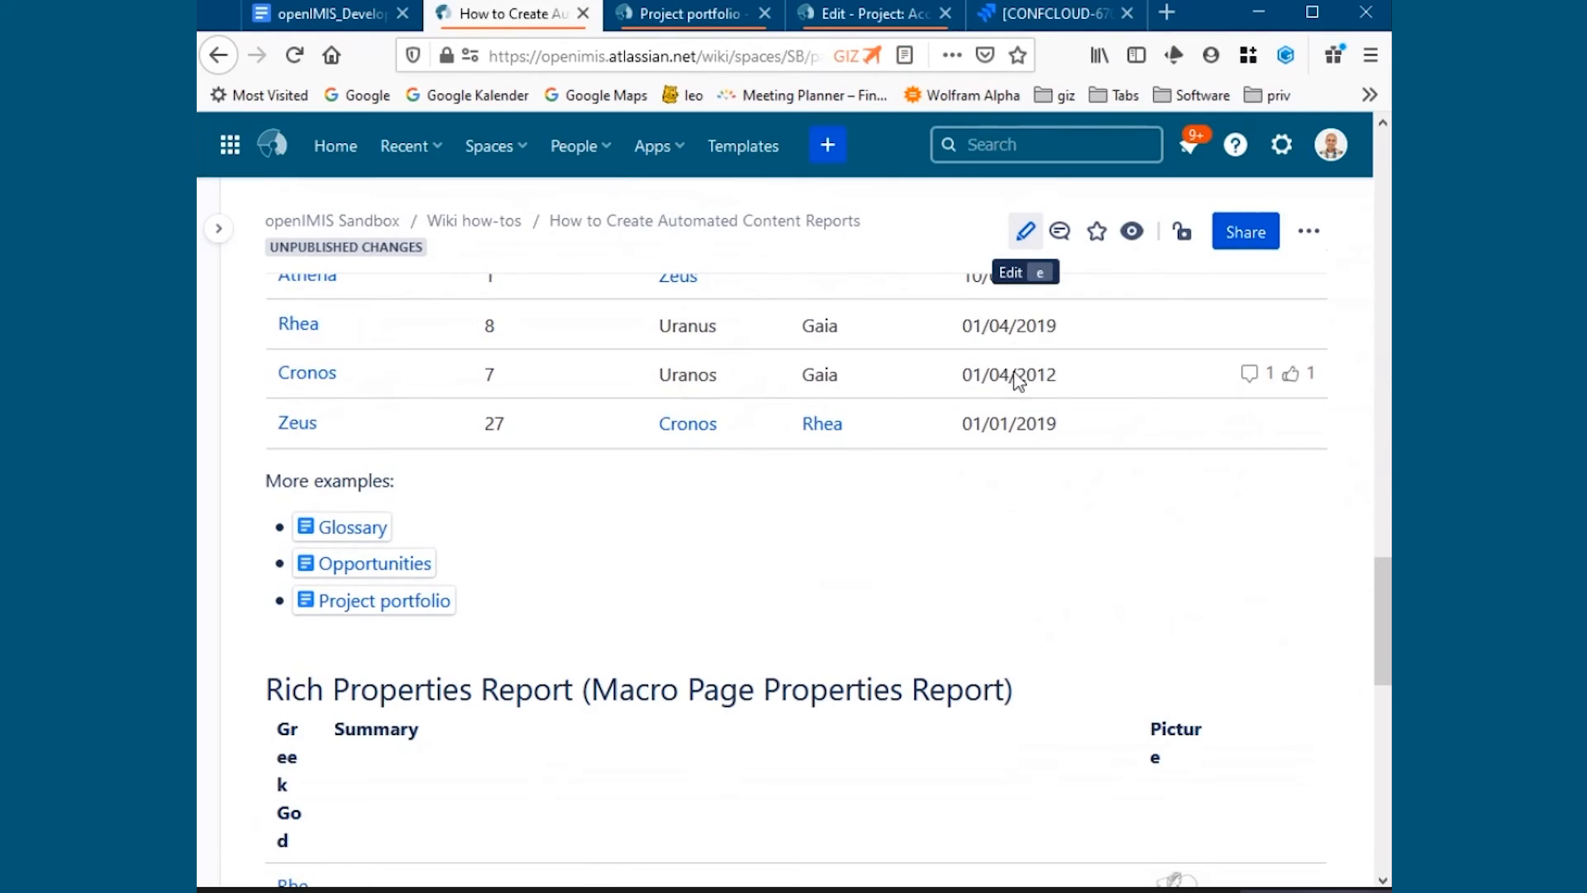
key(e)
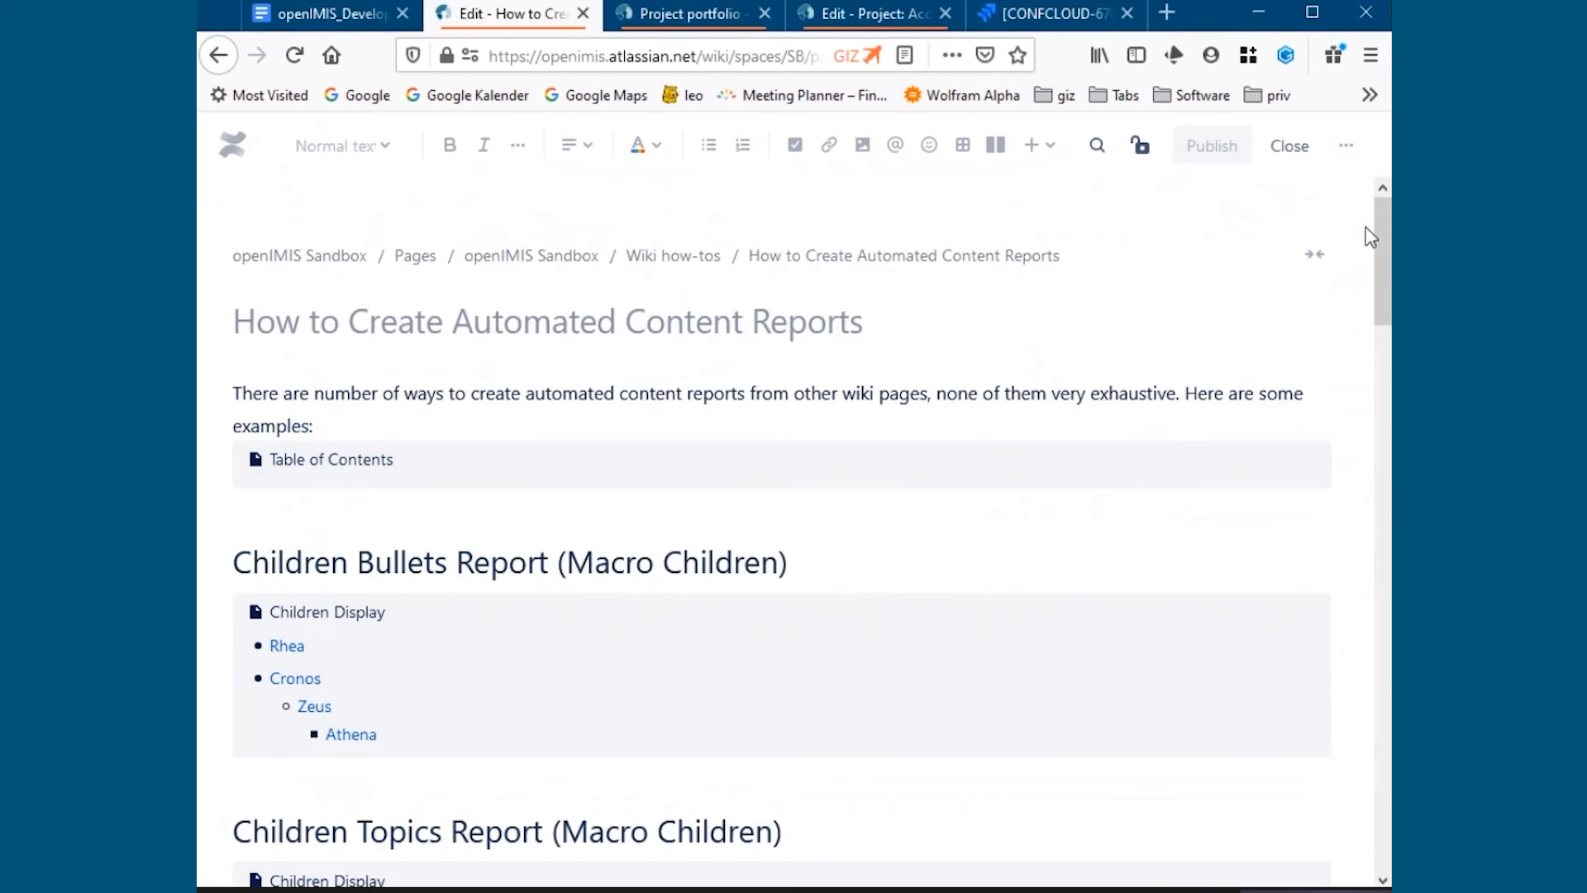
Show the expanded options of the Page Properties Report macro under Properties Report and point out its Page properties ID field.
scroll(1381, 283, down, 3)
drag(1378, 283, 992, 489)
click(984, 489)
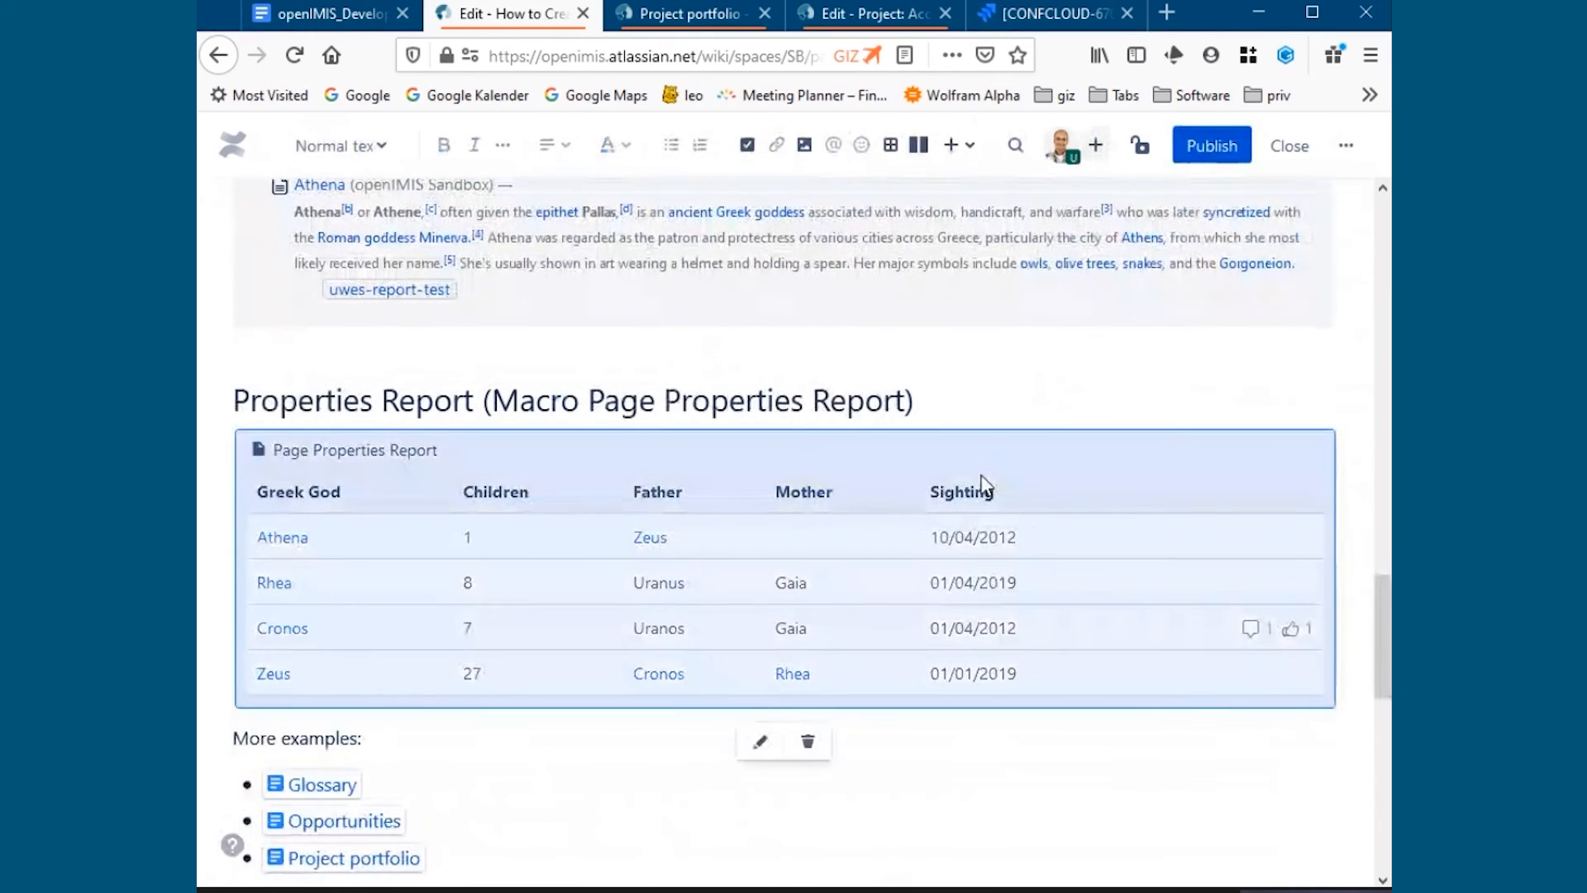
click(758, 740)
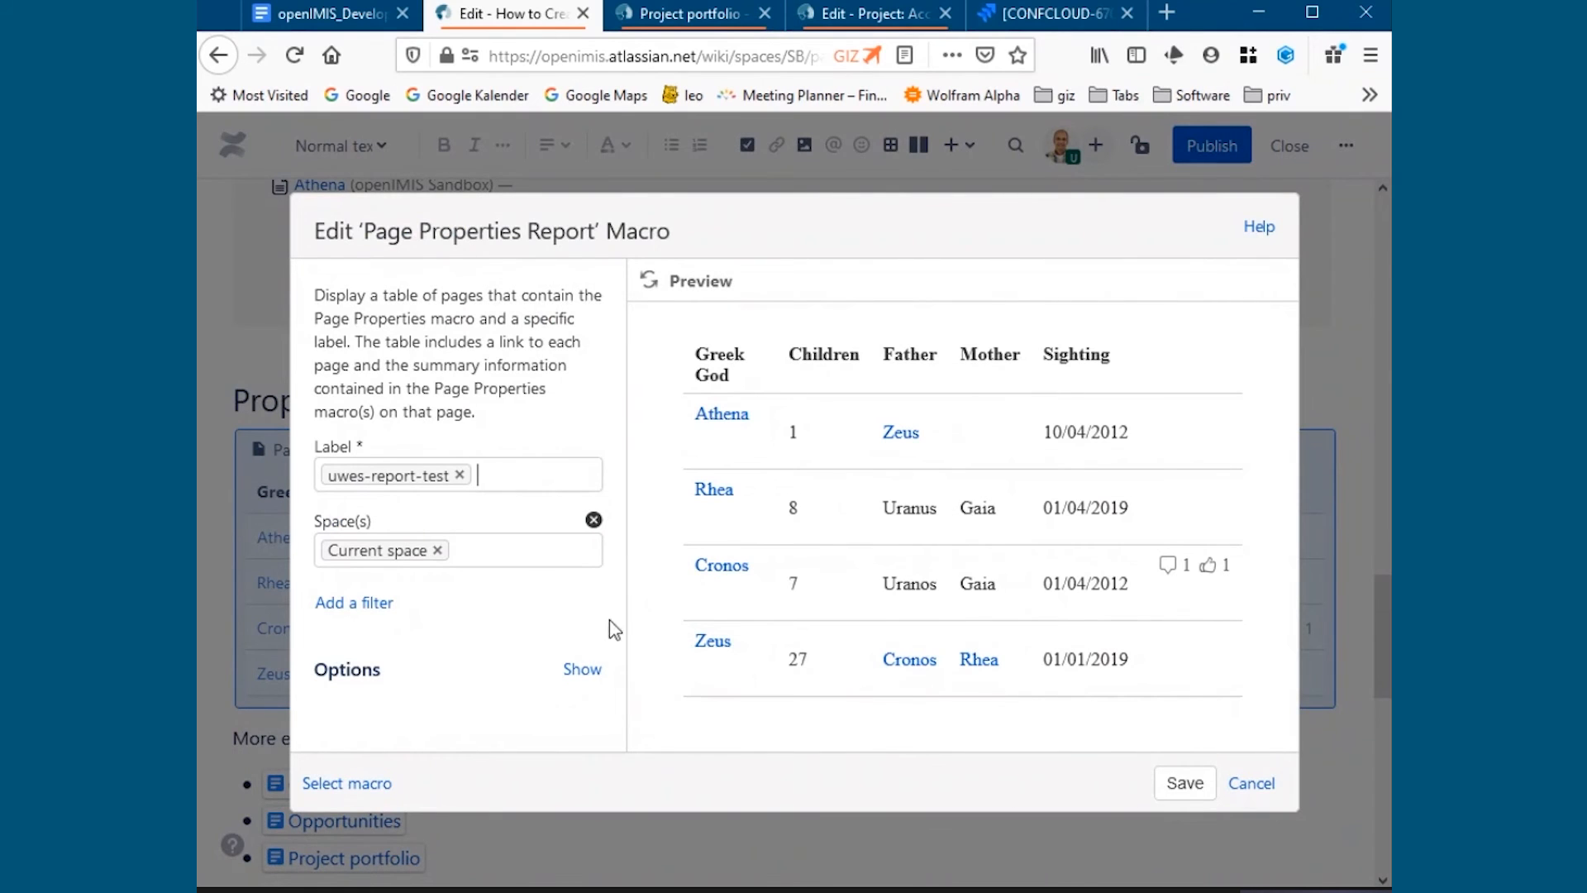
click(577, 669)
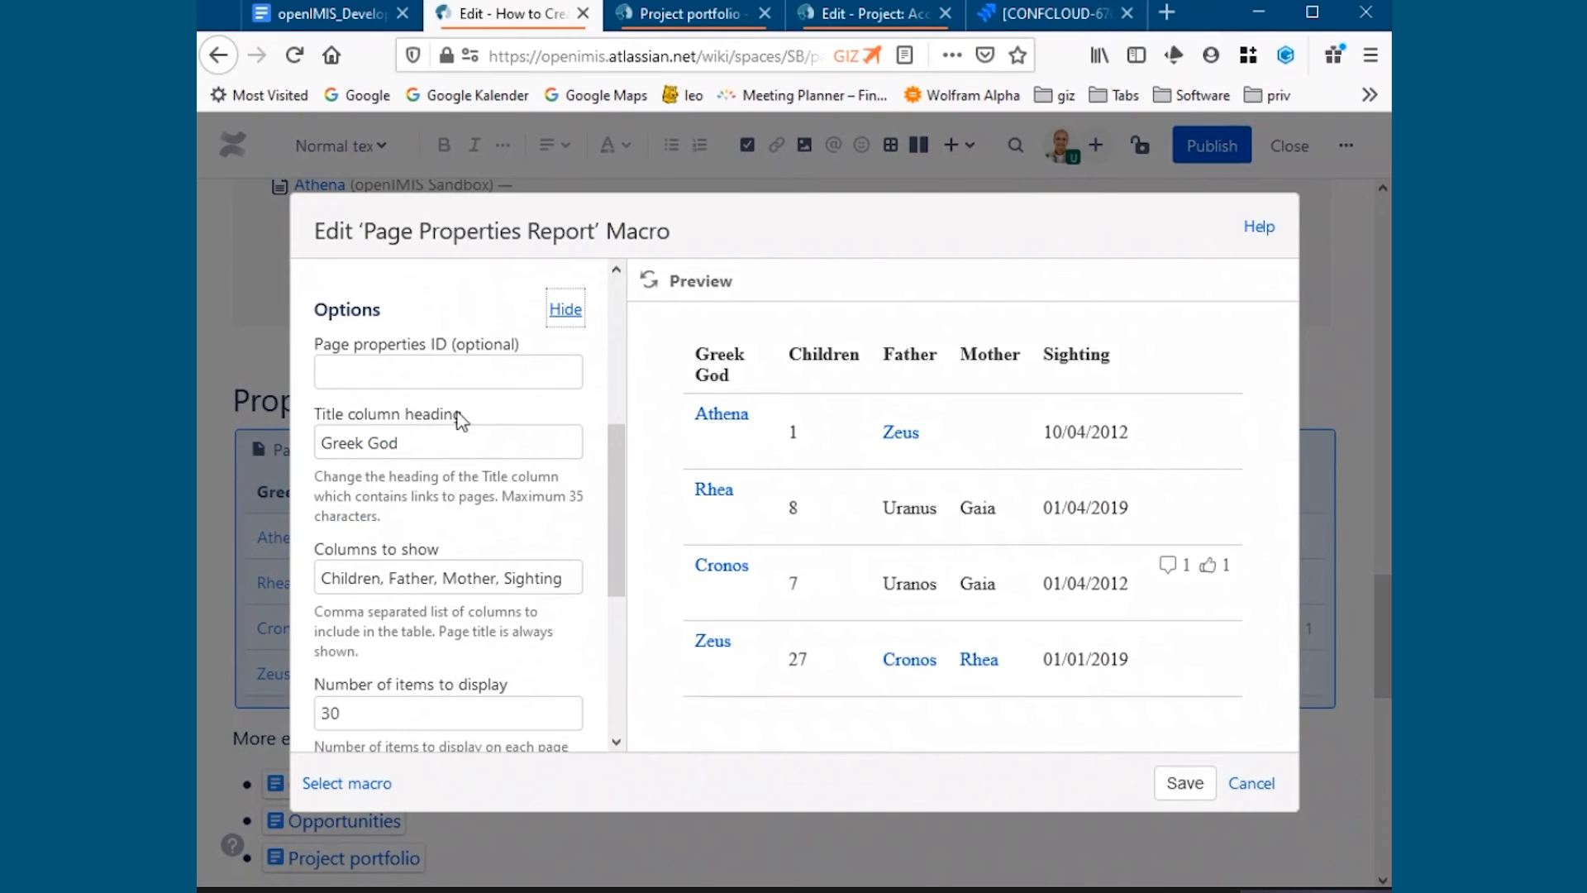
click(438, 367)
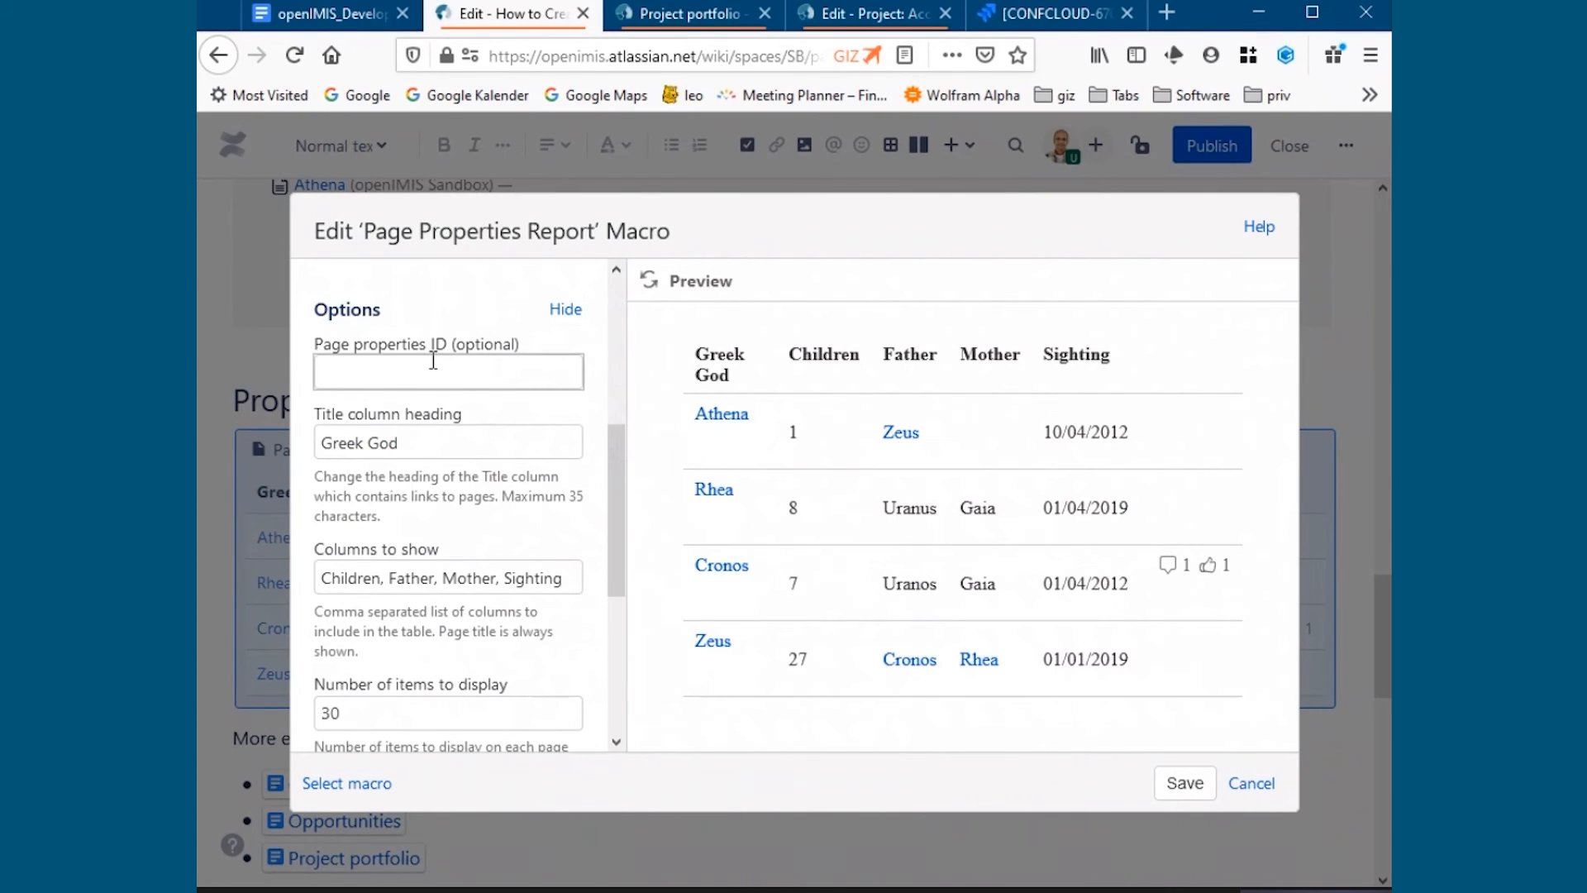
Review the Page properties ID of the Project Status macro on the Accident Insurance page and close its settings without saving.
click(864, 12)
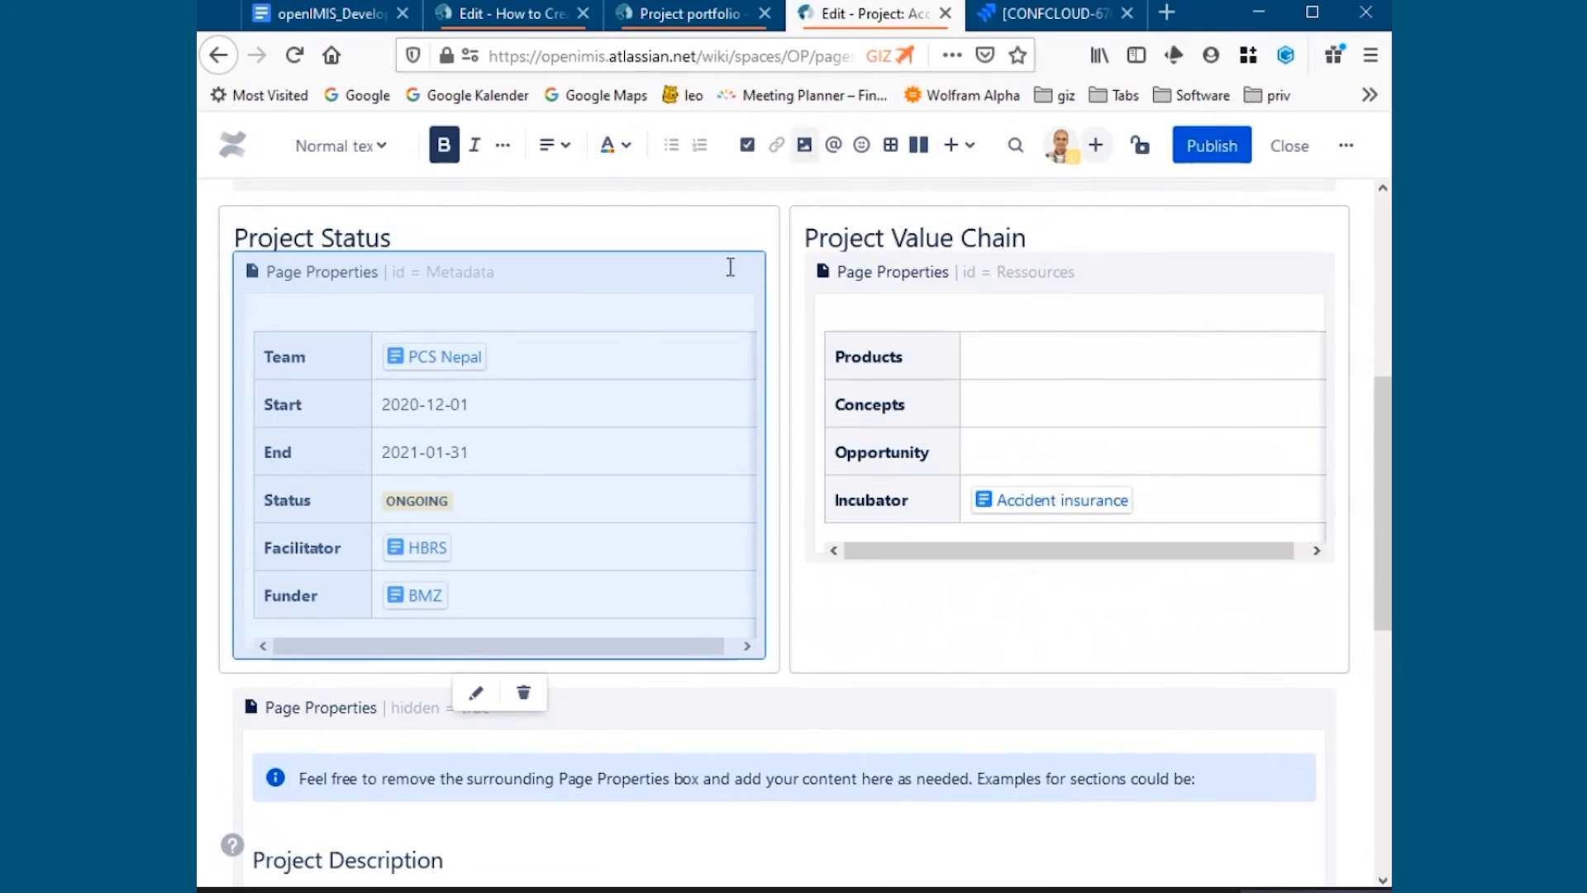
click(475, 693)
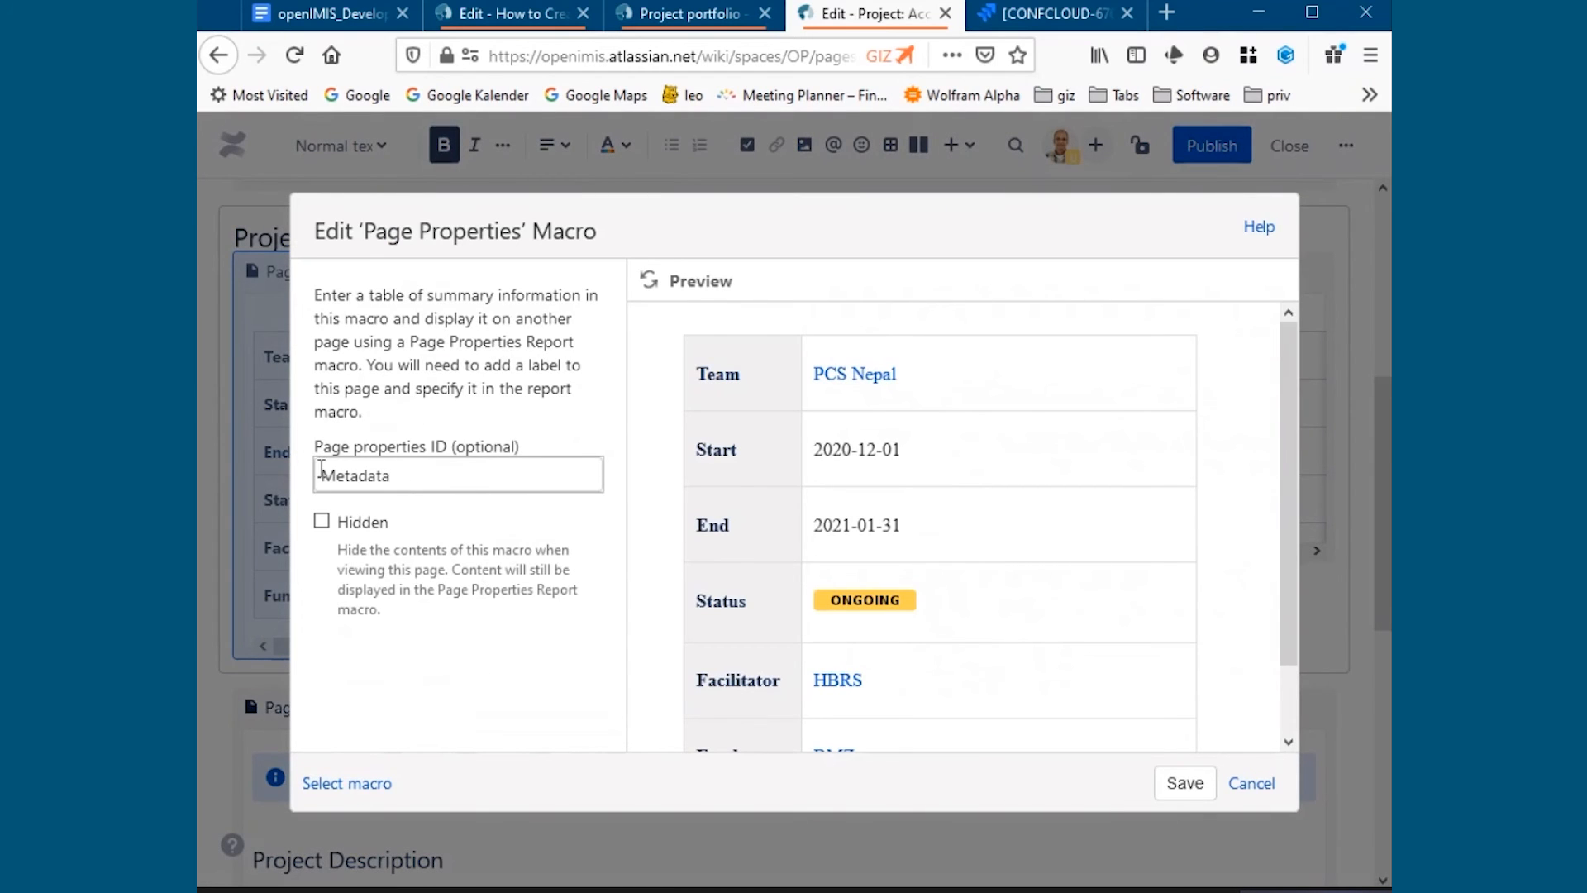
click(1252, 784)
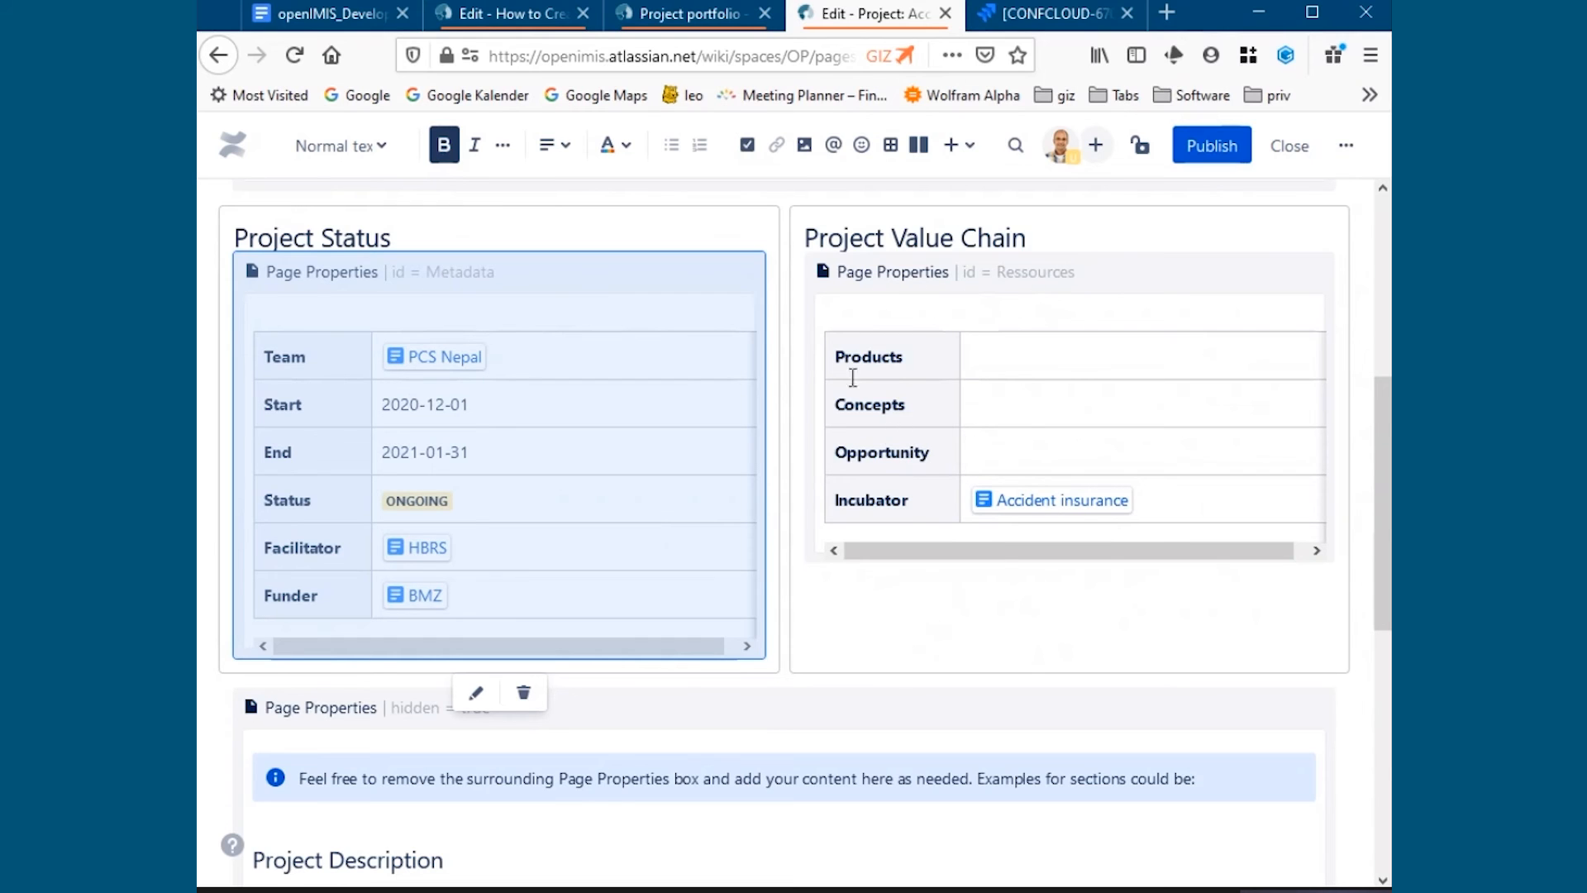
Close the Page Properties Report settings without saving and compare the Metadata and Ressources macros on the Accident Insurance page.
click(529, 25)
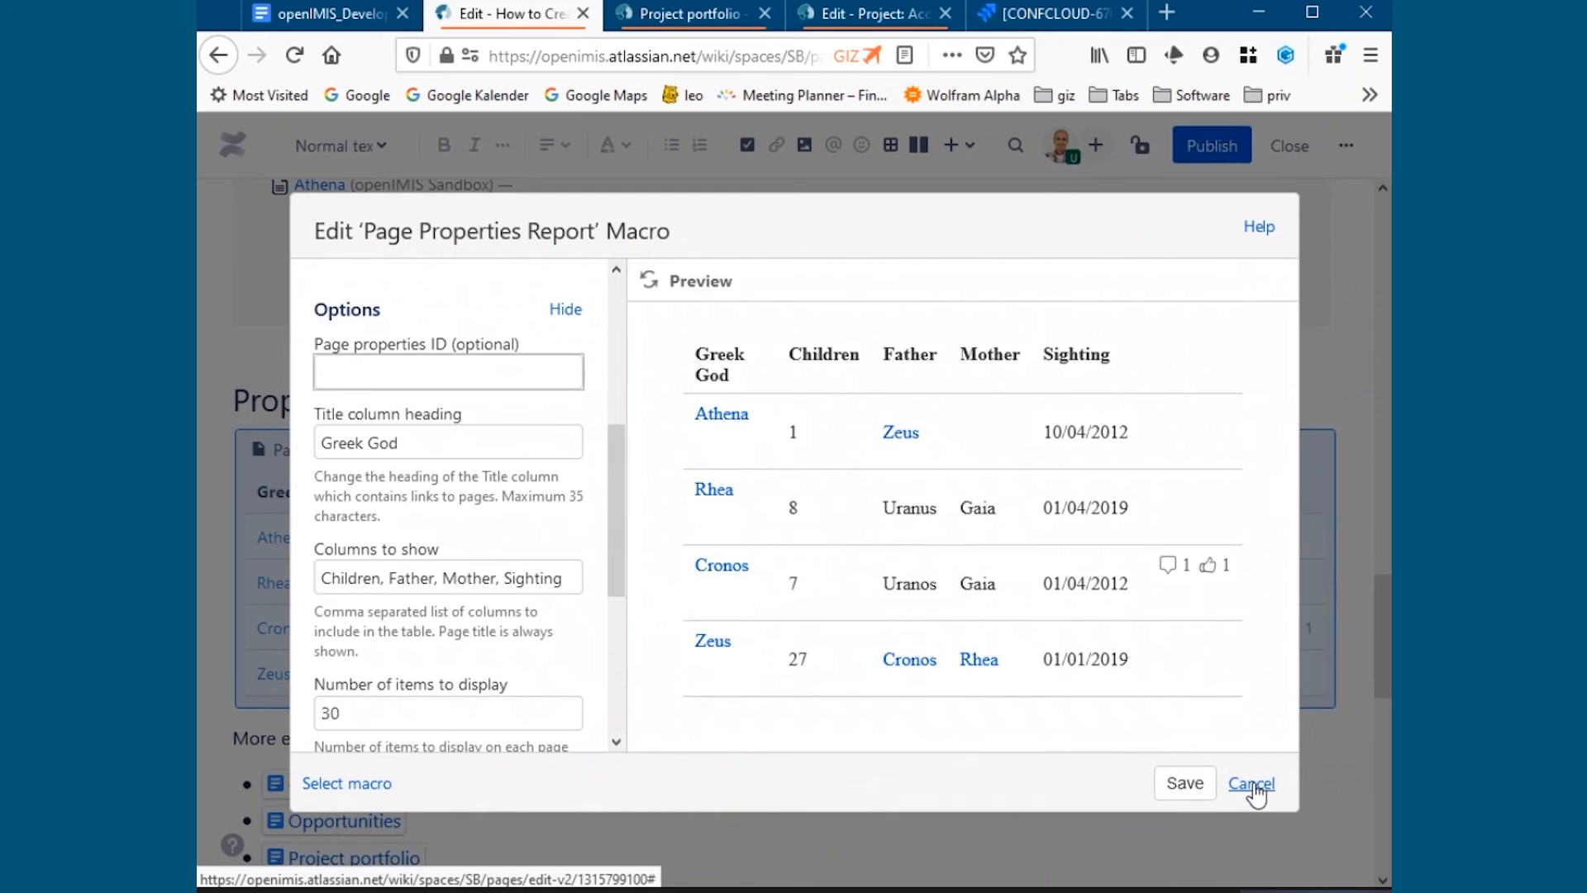
click(1253, 783)
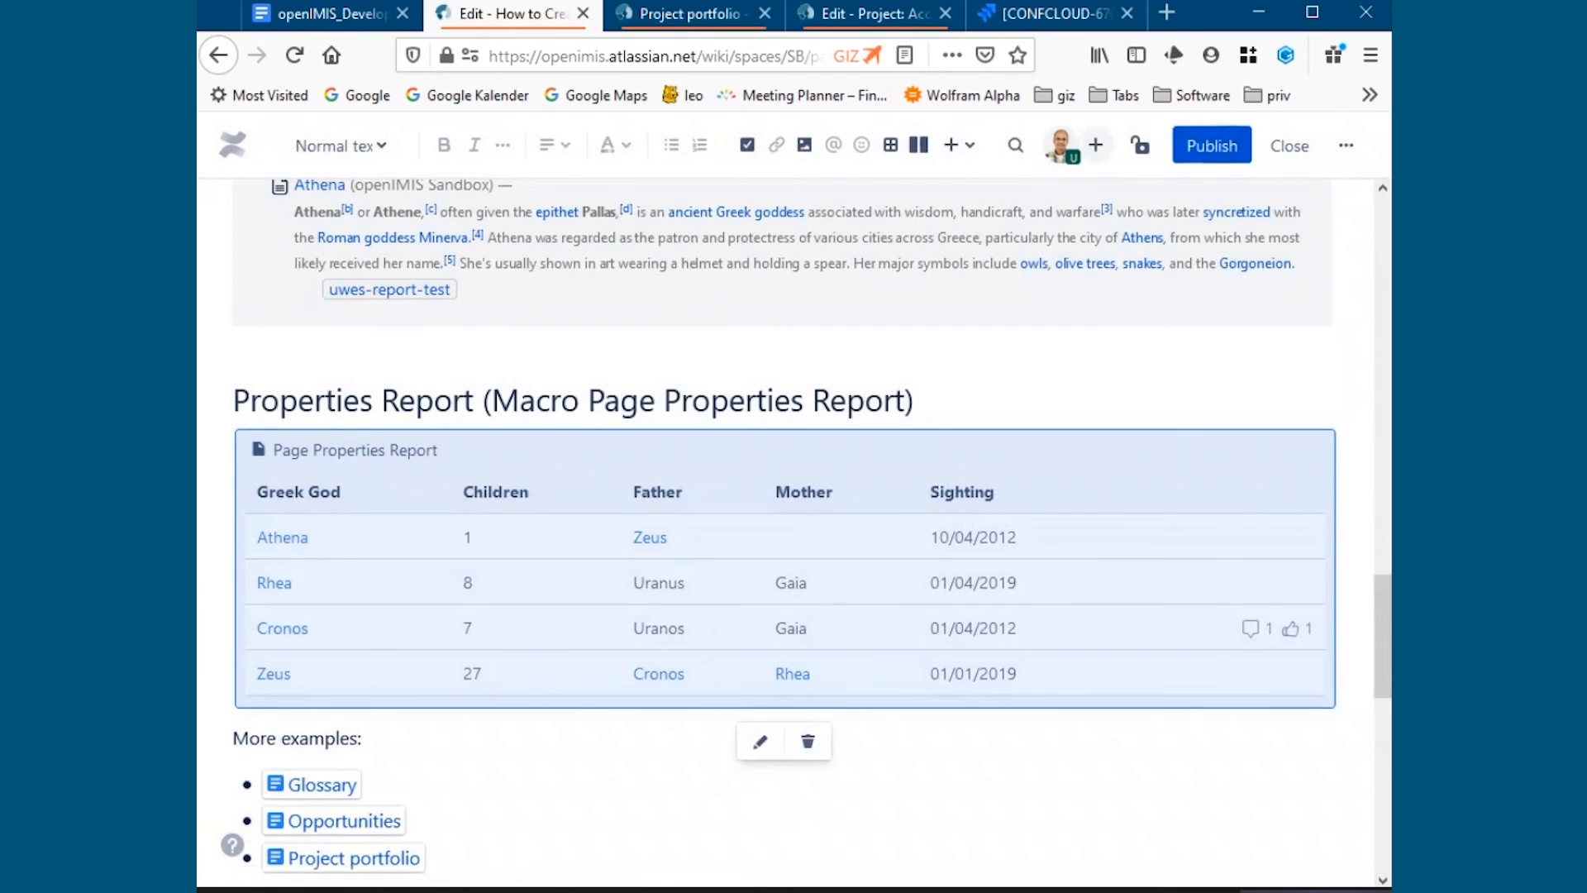
click(857, 31)
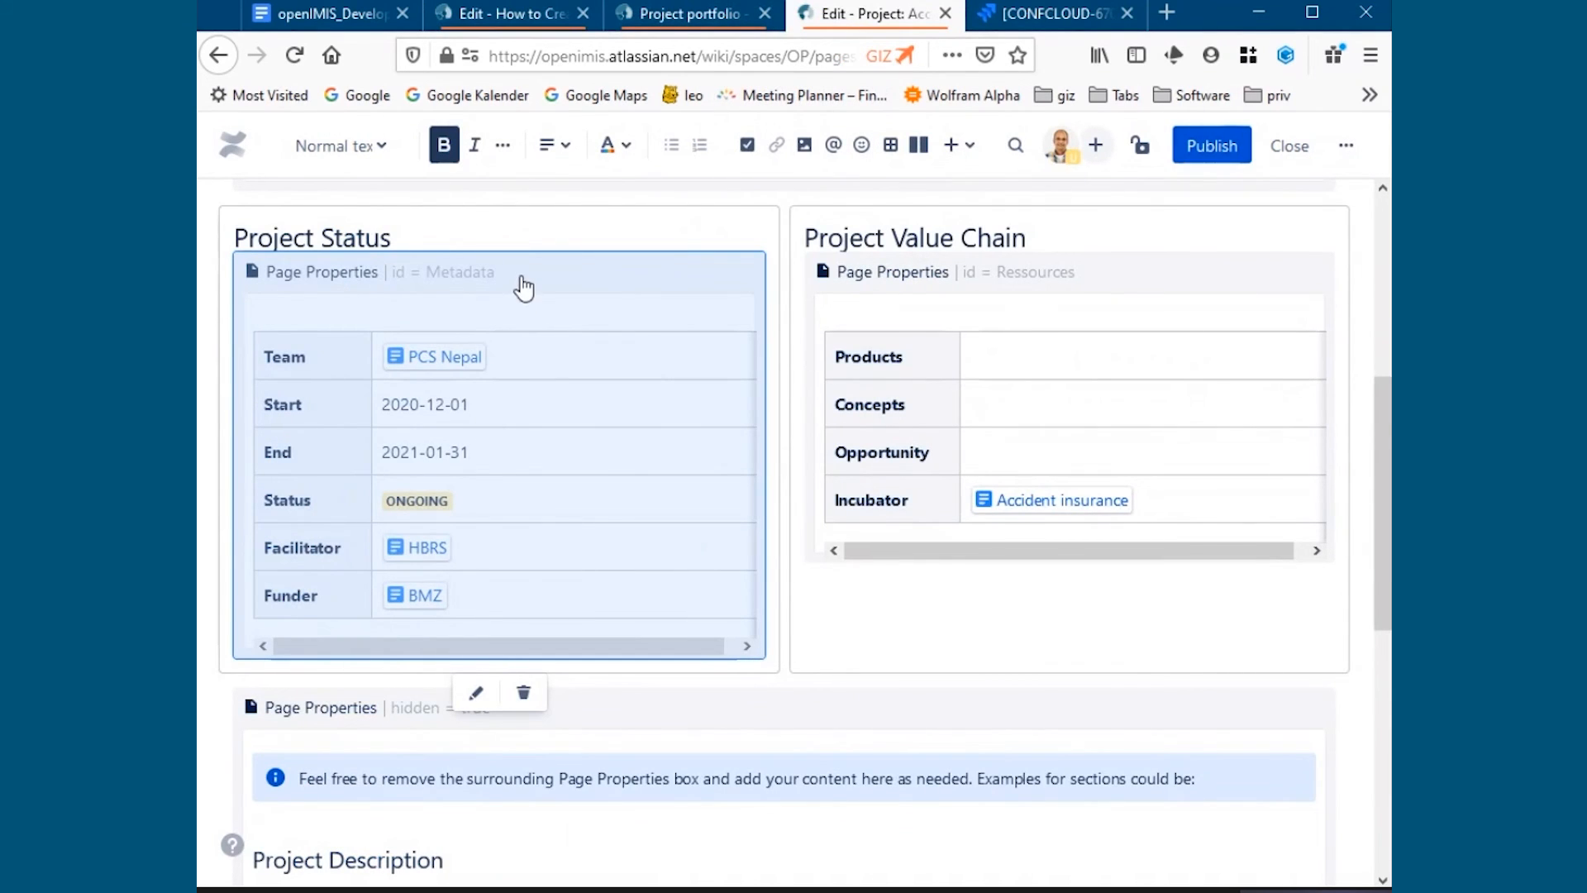
click(1164, 282)
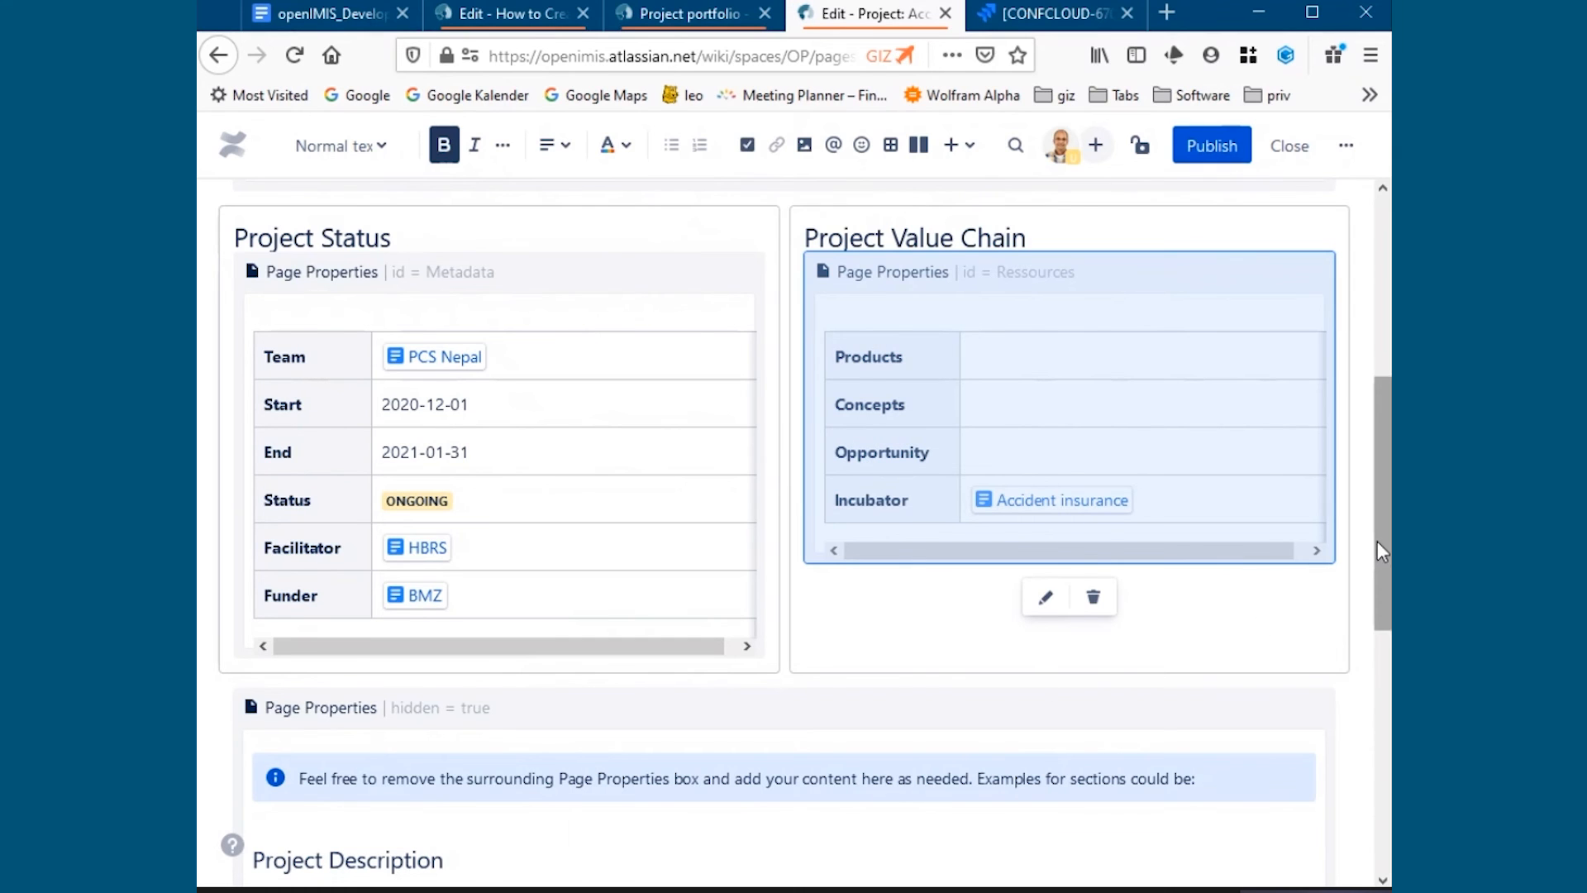
Show the settings of the hidden Page Properties macro below the project tables, refresh its preview and close them without saving.
drag(1378, 543, 1377, 666)
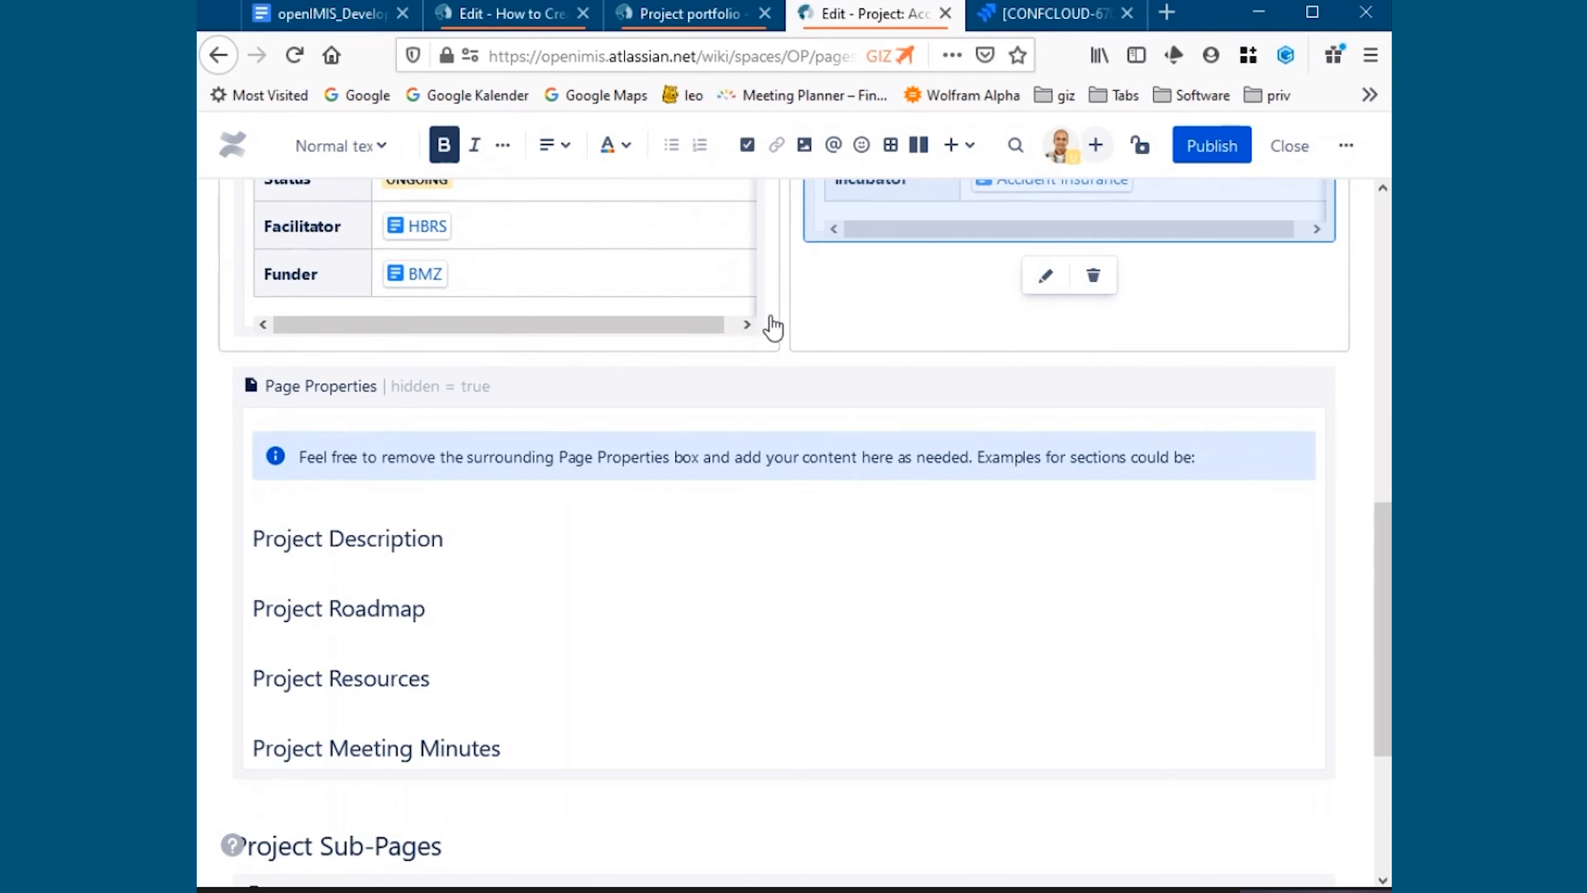
scroll(772, 331, up, 3)
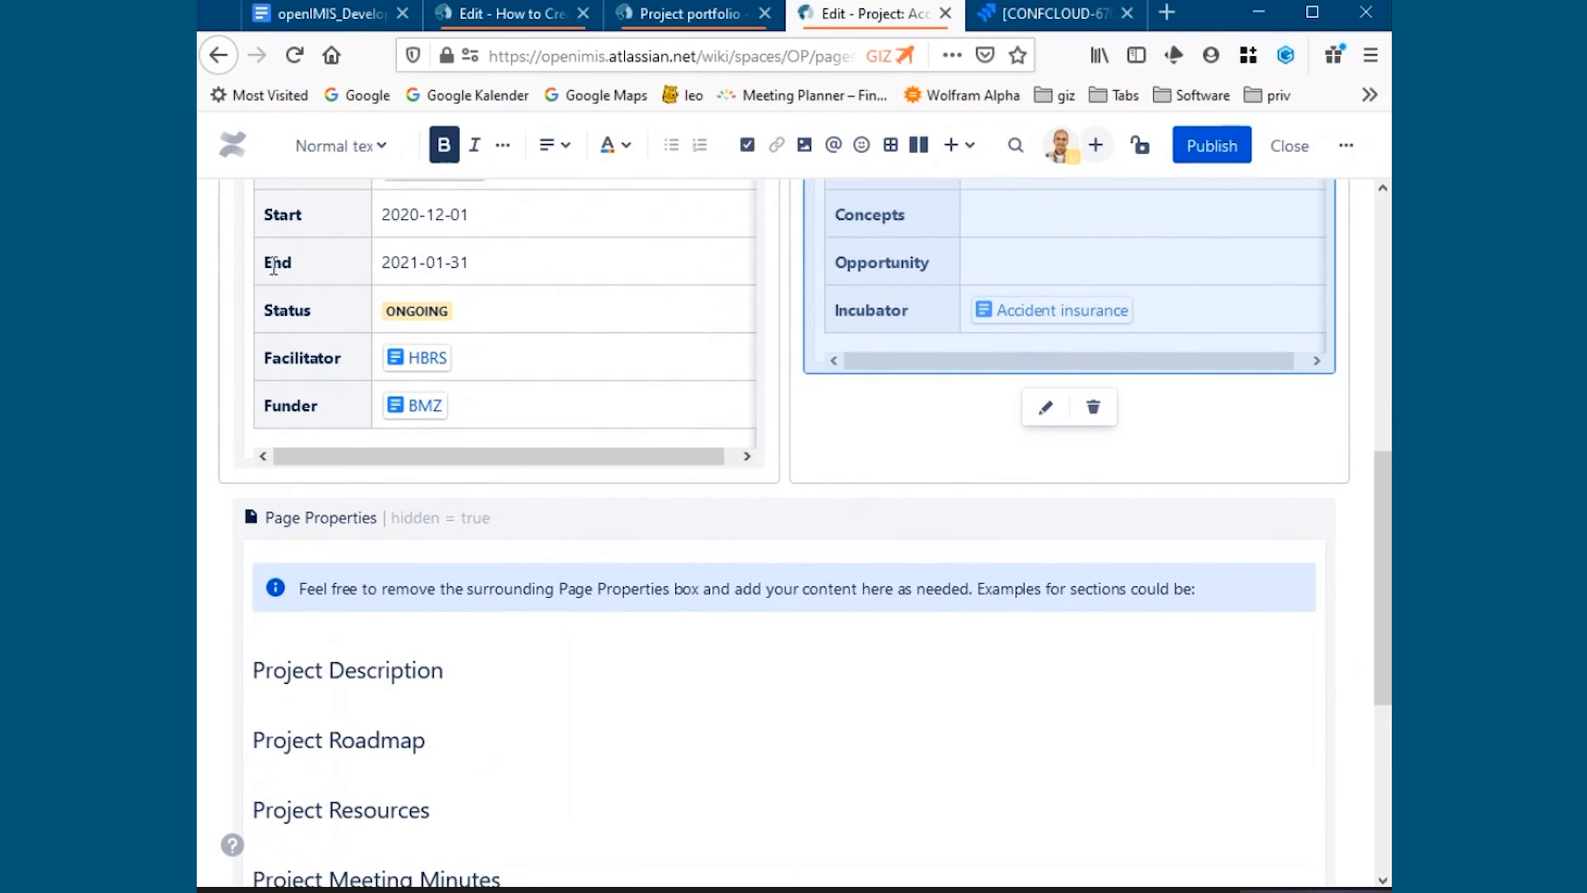
click(626, 537)
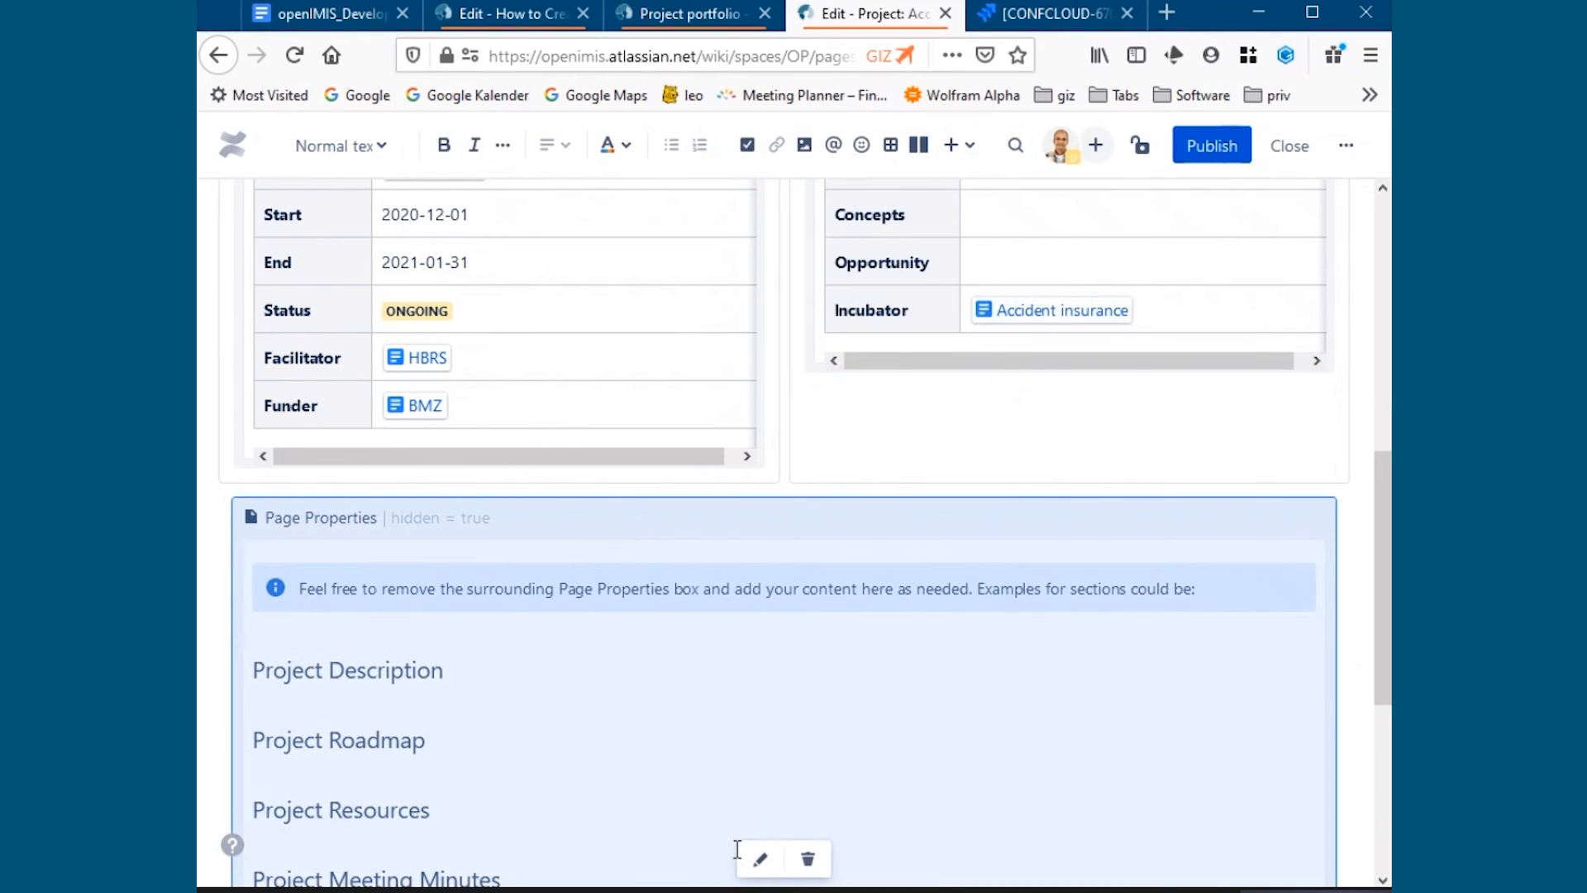
click(758, 868)
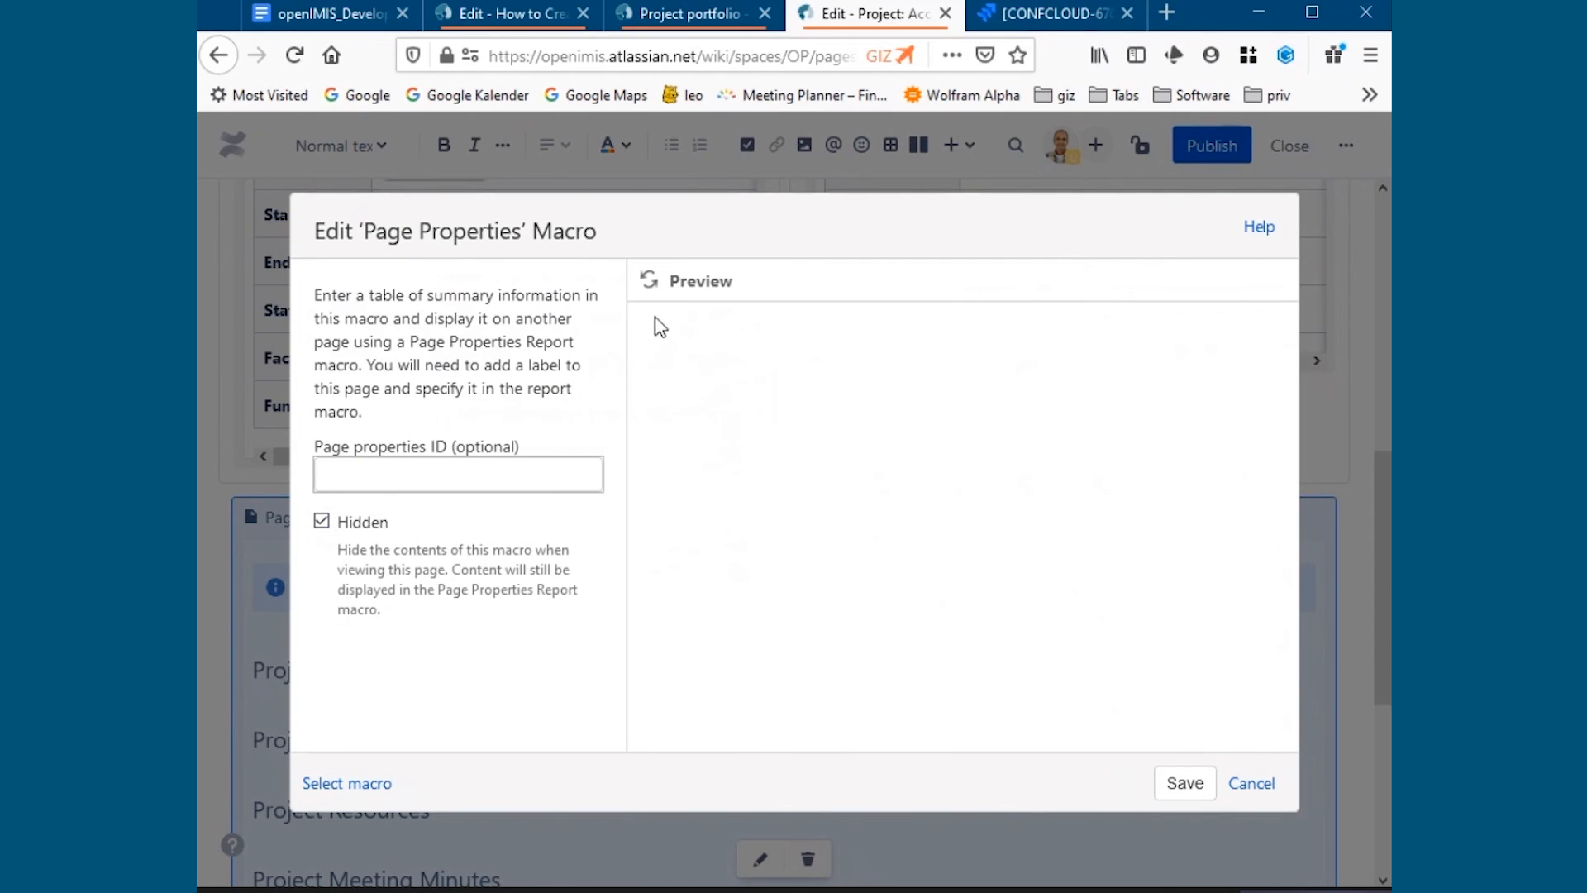
click(648, 281)
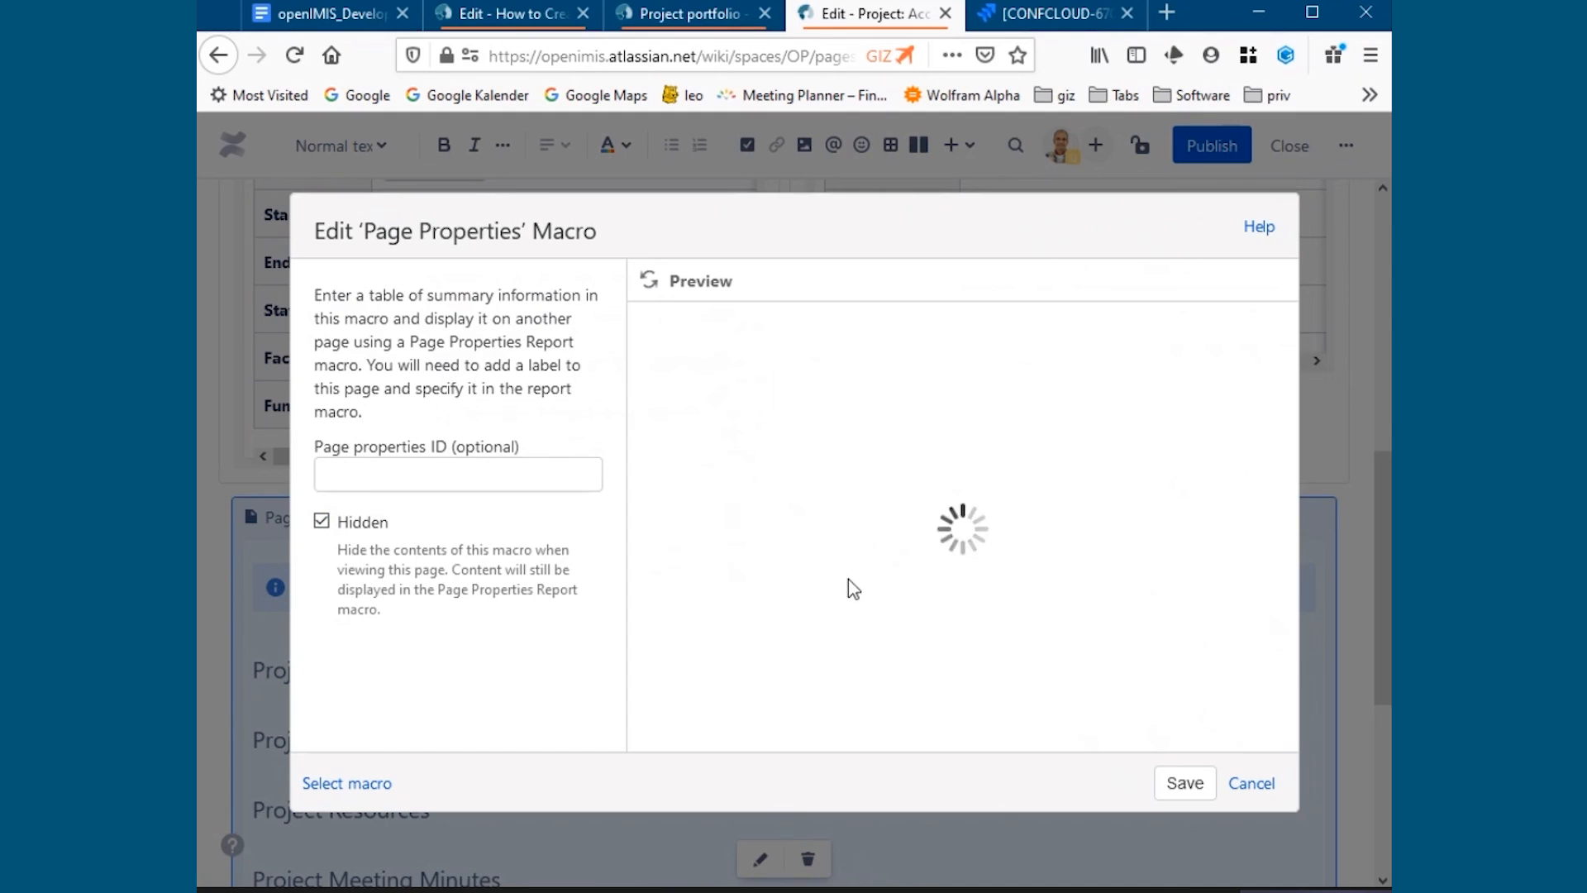
click(1250, 783)
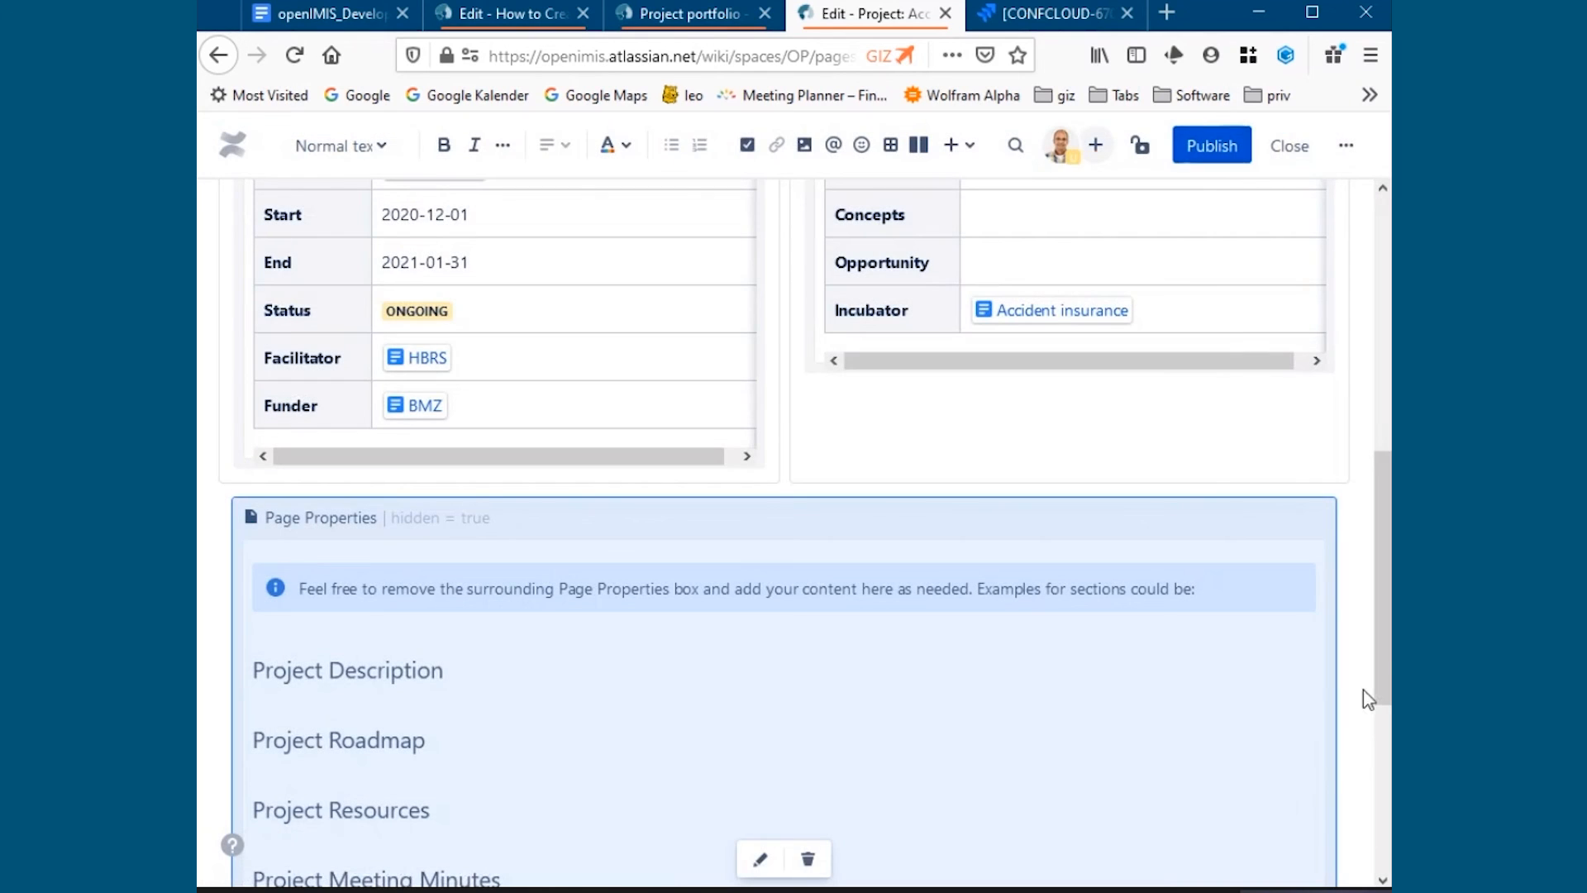
Highlight the example headings from Project Description to Project Meeting Minutes in the hidden macro and review the page template up to its title.
drag(1381, 648, 1380, 718)
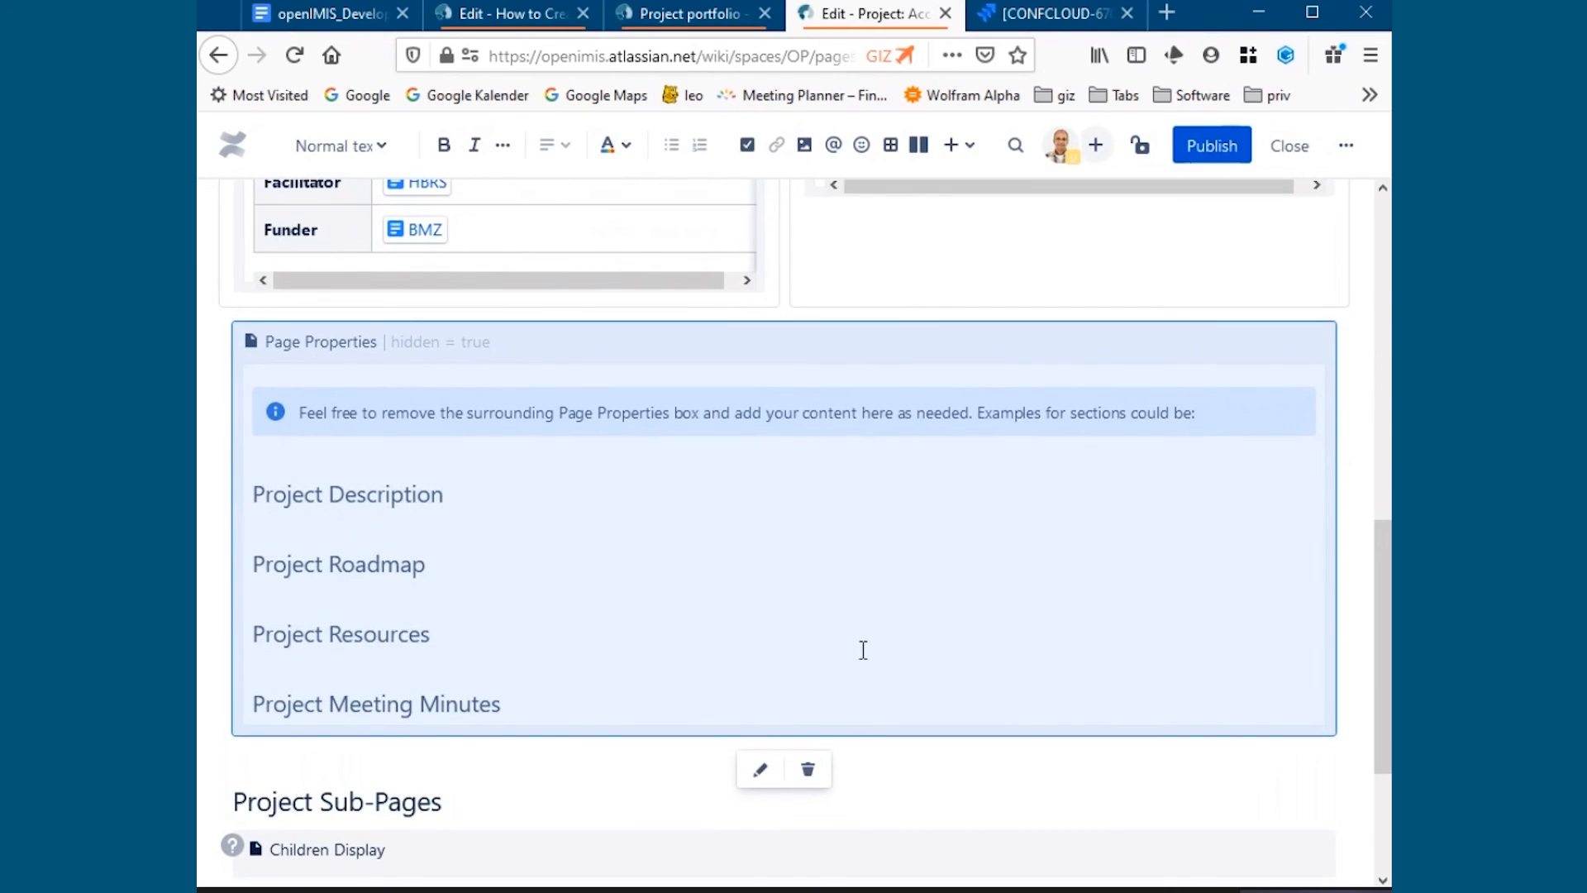
click(505, 766)
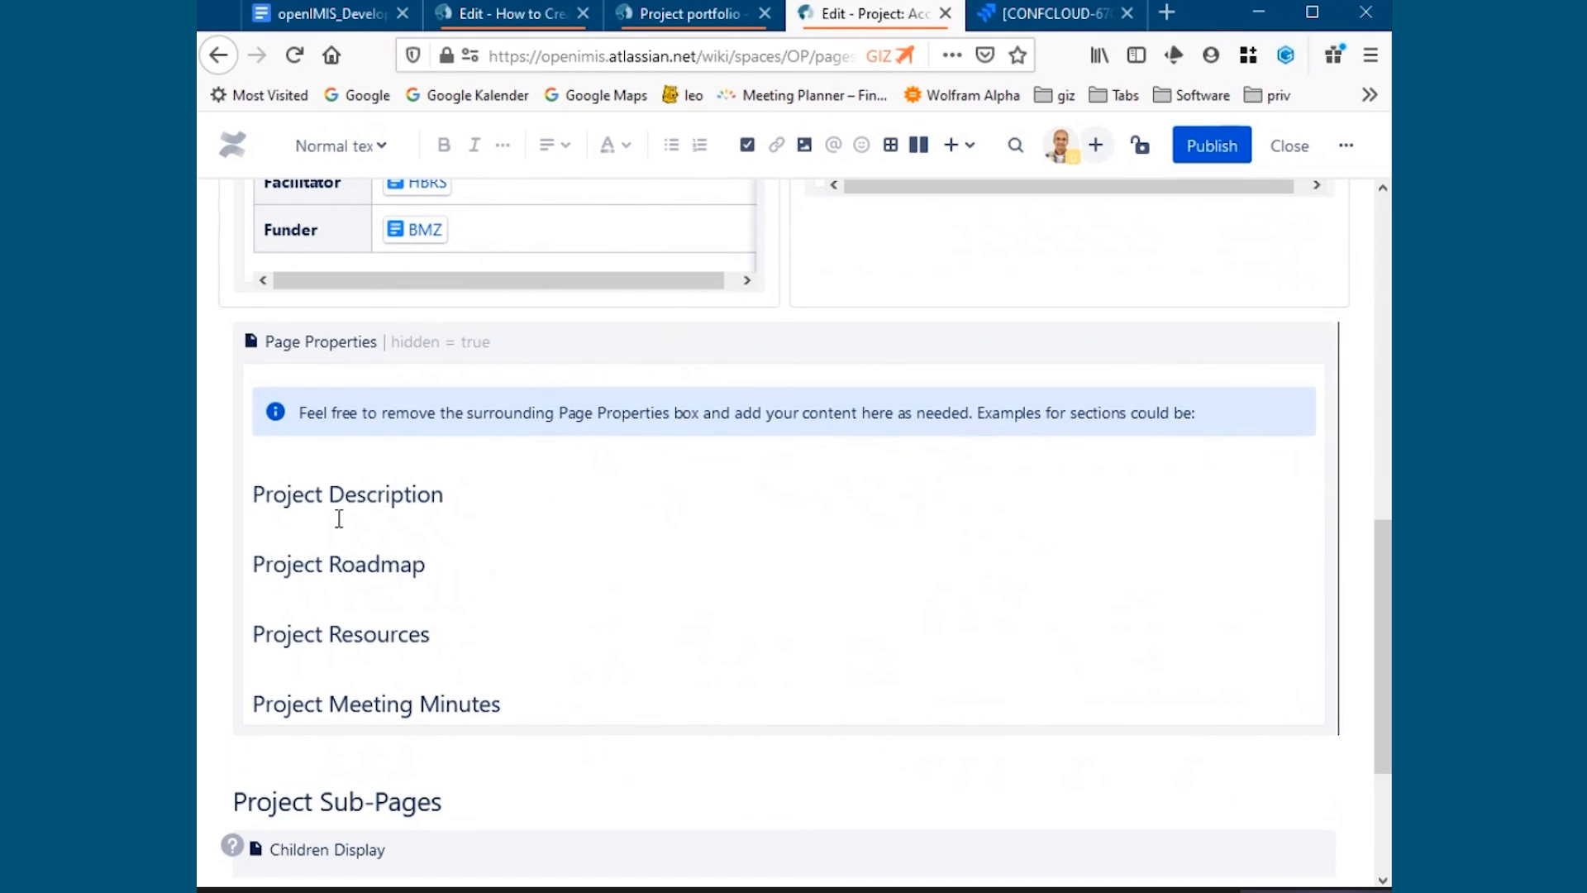
drag(250, 494, 511, 699)
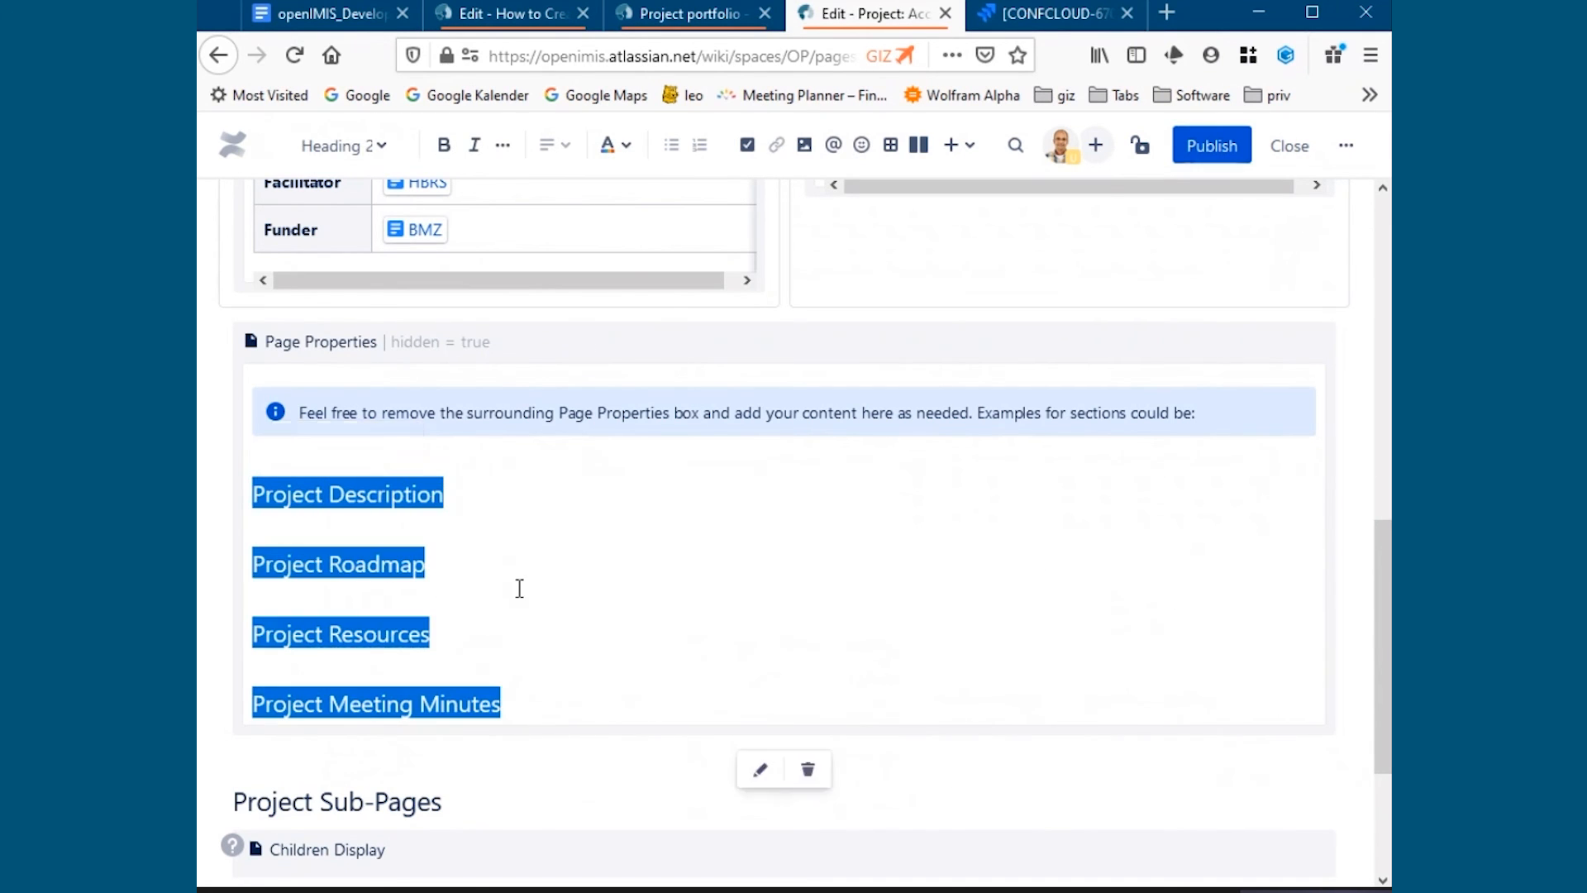
click(491, 584)
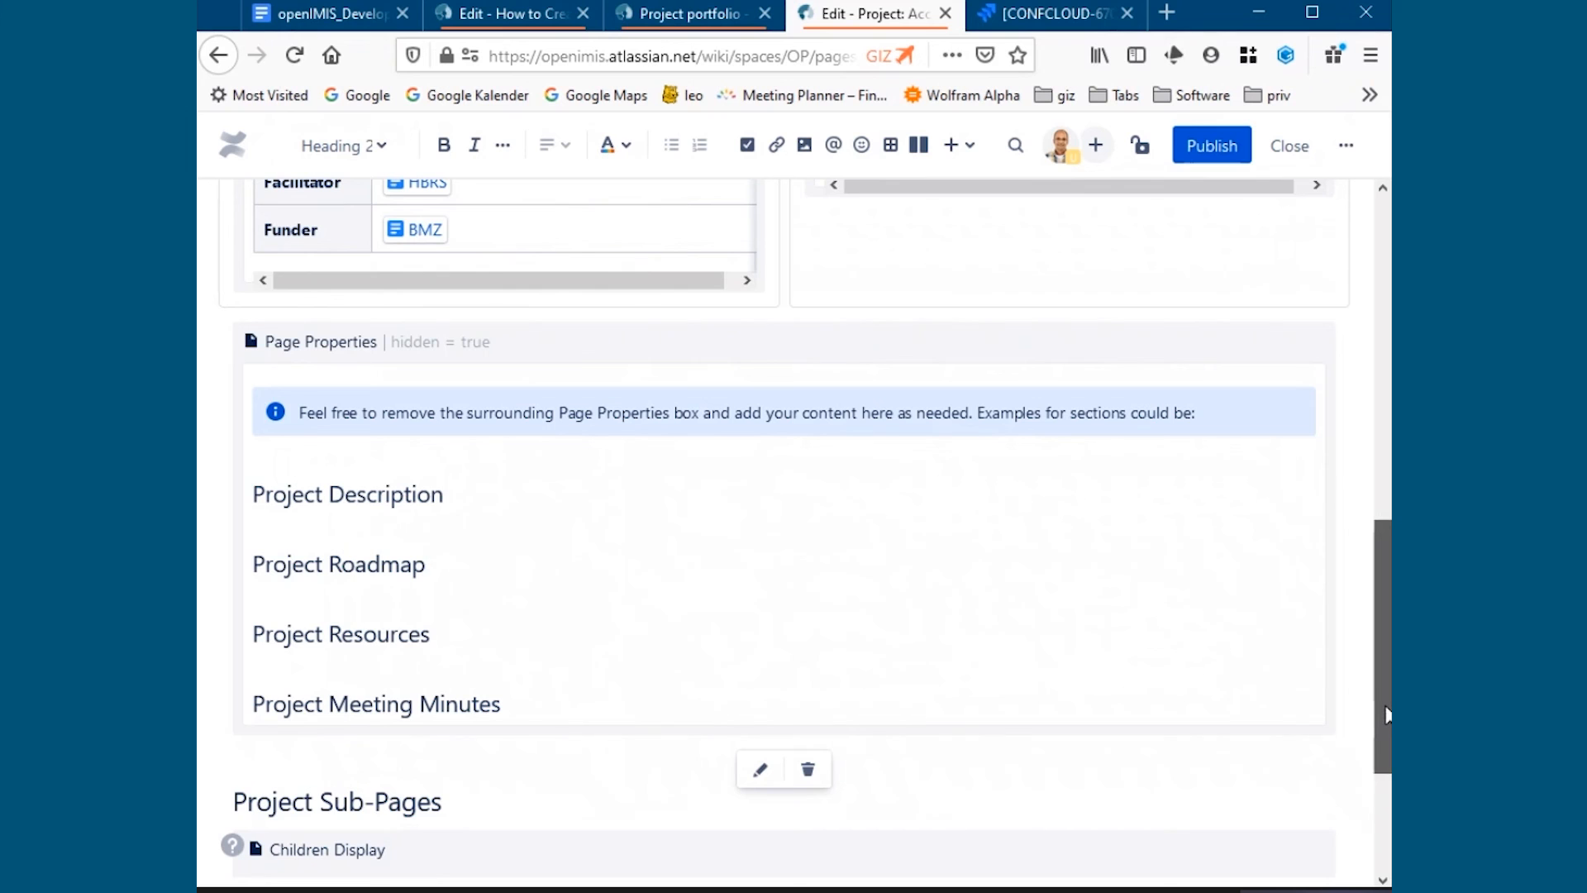
drag(1386, 716, 1387, 643)
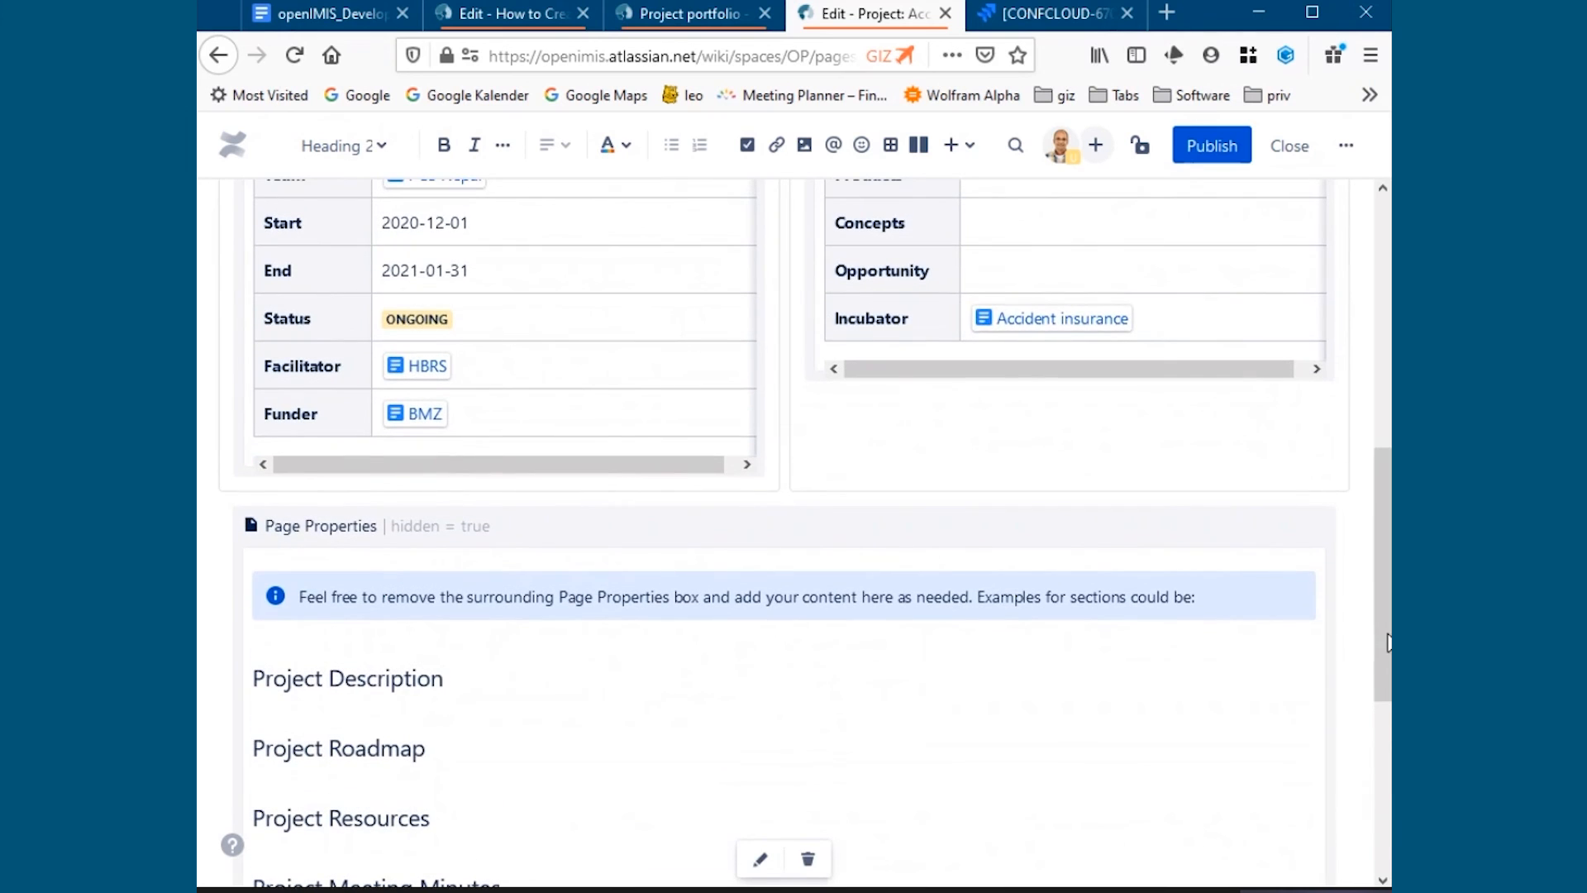
drag(1381, 630, 1389, 347)
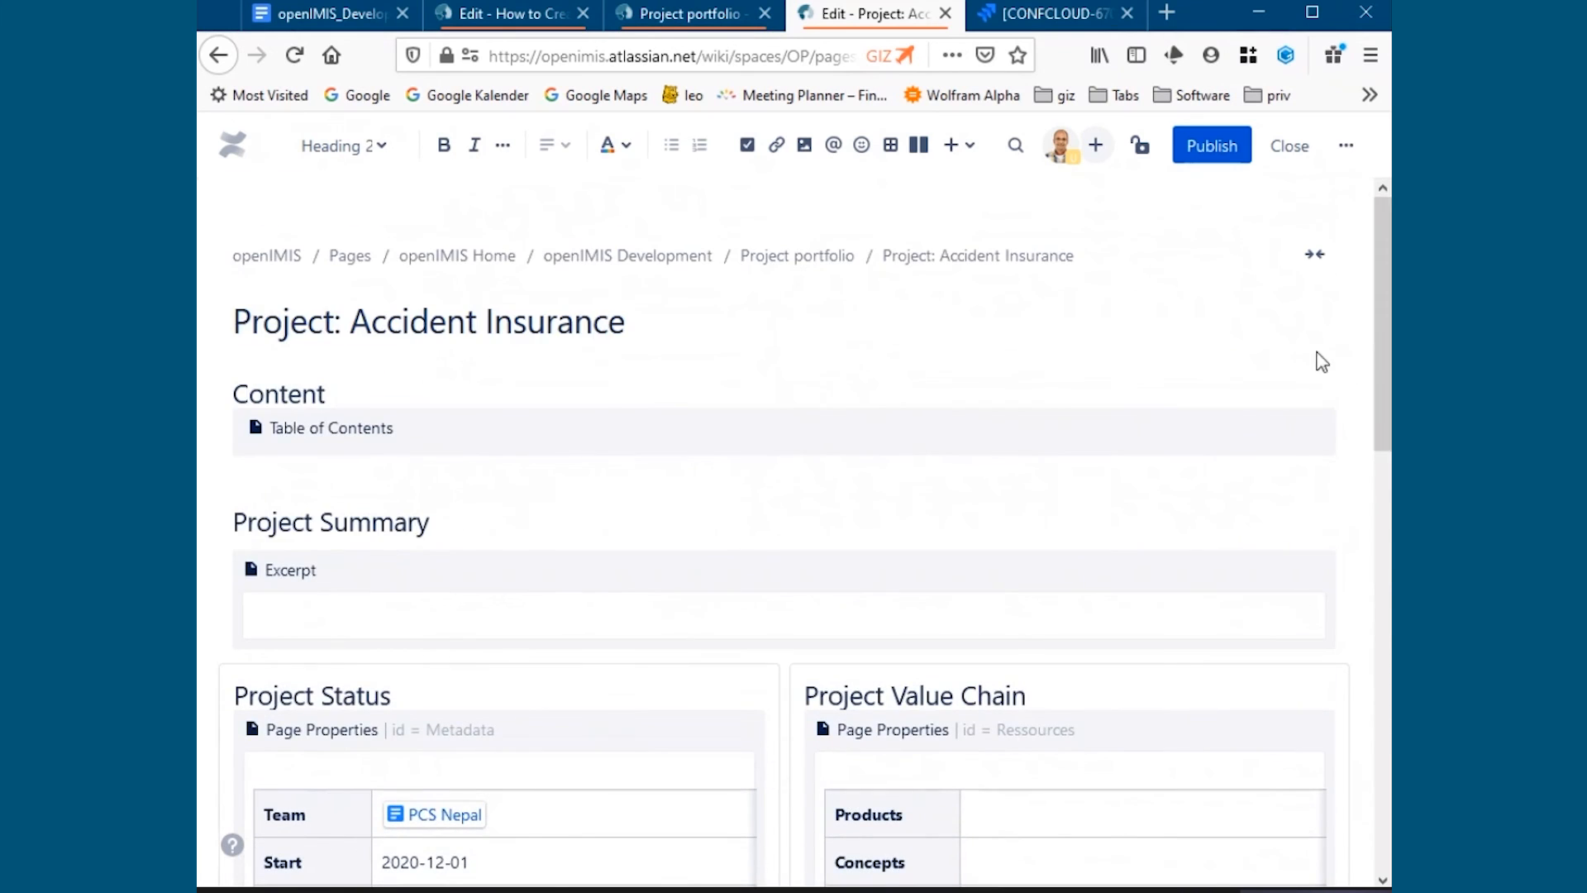
Close the Accident Insurance editor without publishing and examine the published page's status table, value chain table, sub-pages section and label.
click(1292, 146)
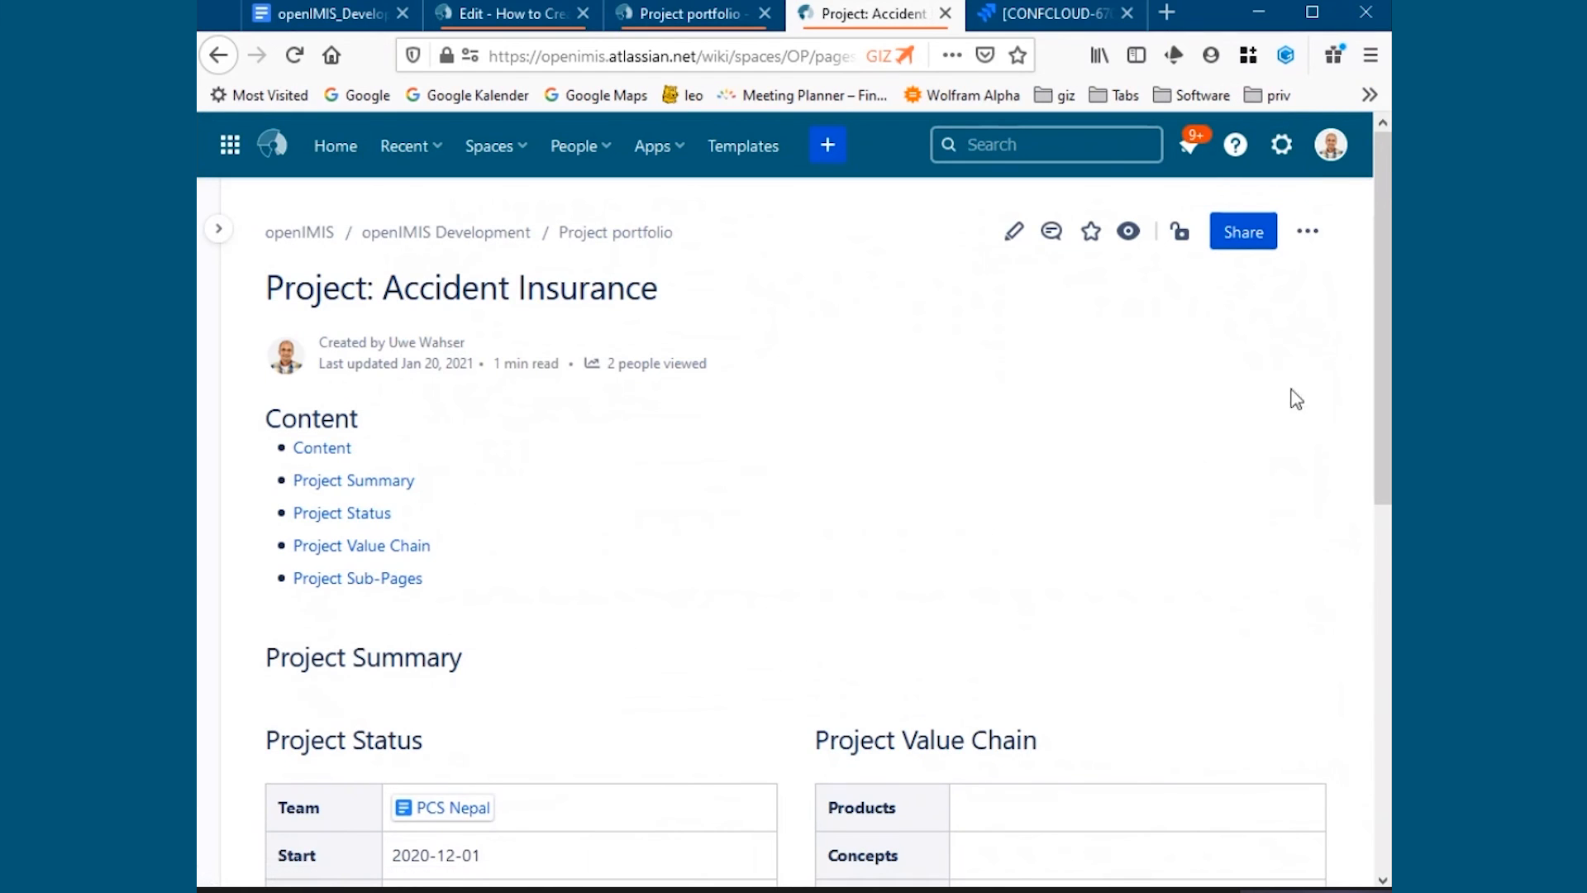
drag(1375, 276, 1377, 444)
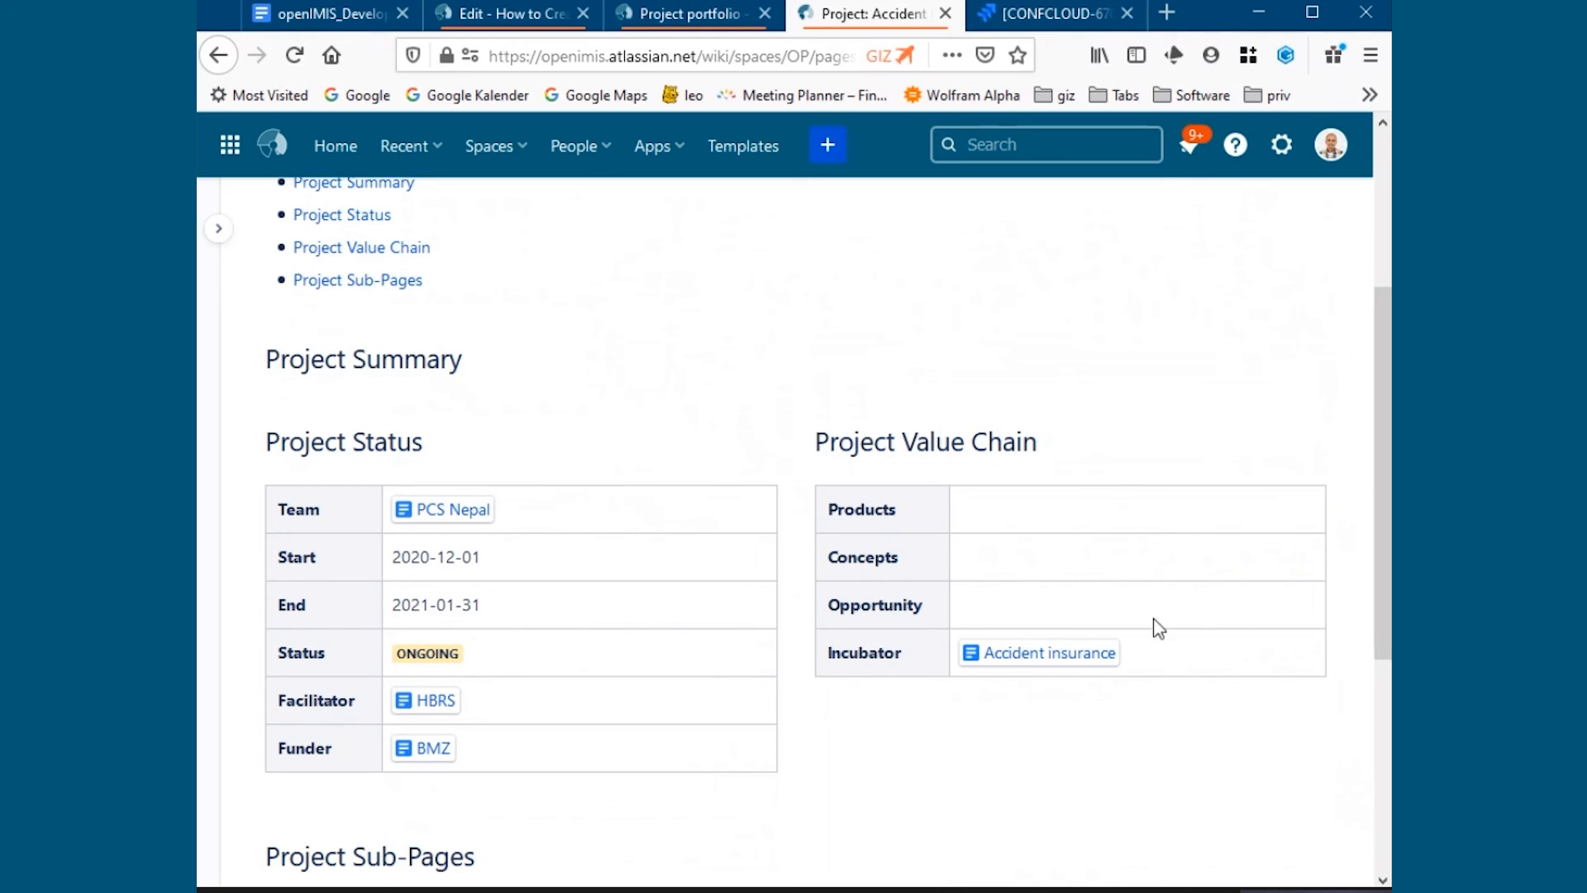
drag(1381, 501, 1376, 623)
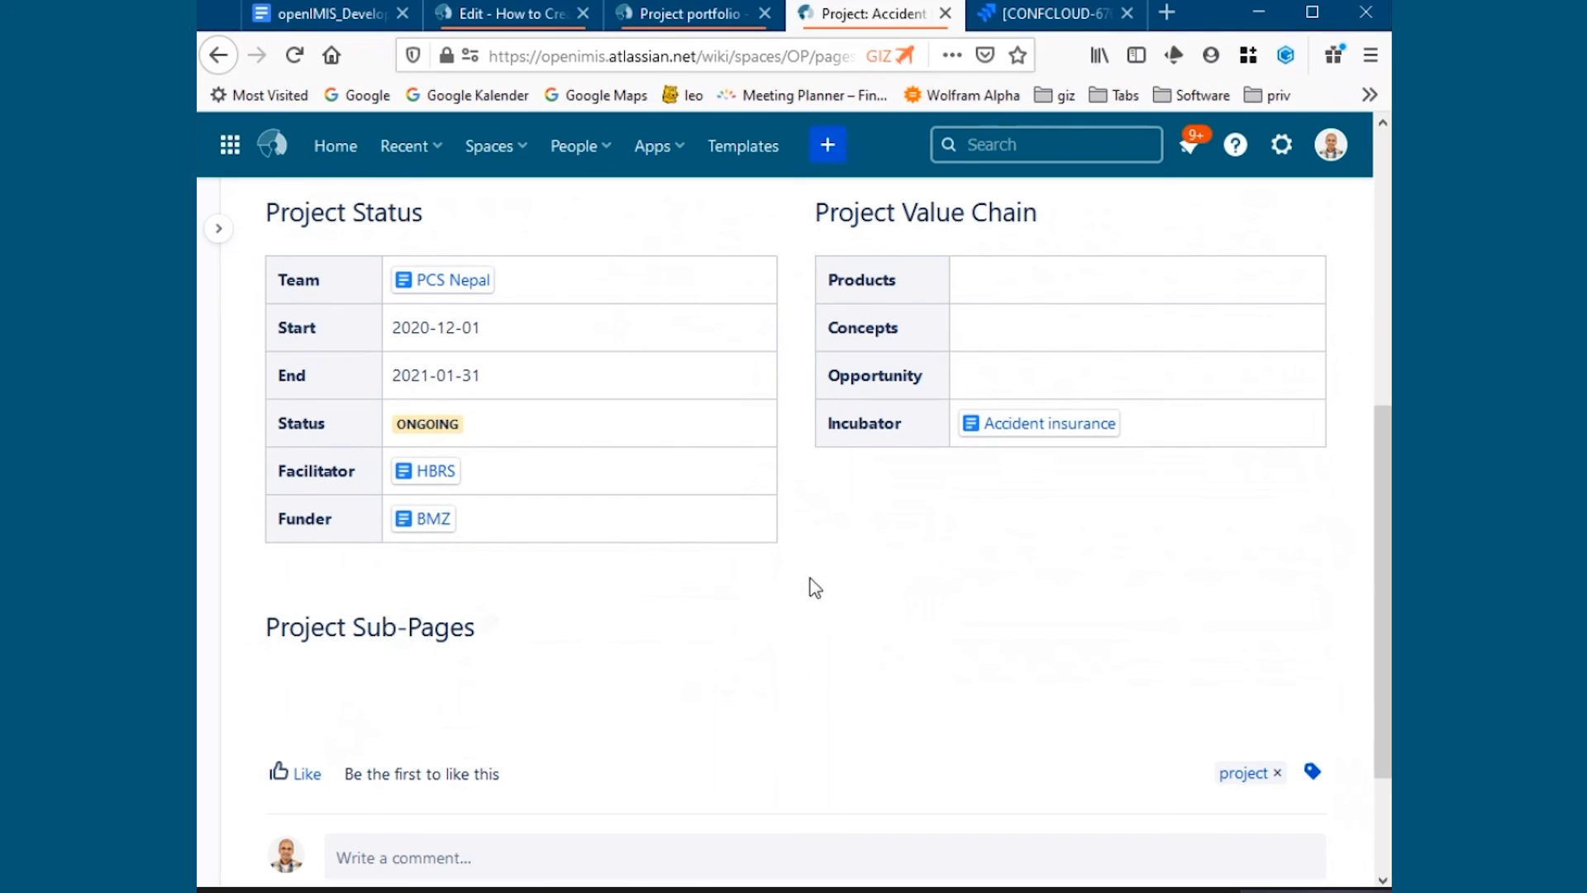
scroll(758, 648, up, 2)
scroll(808, 681, down, 1)
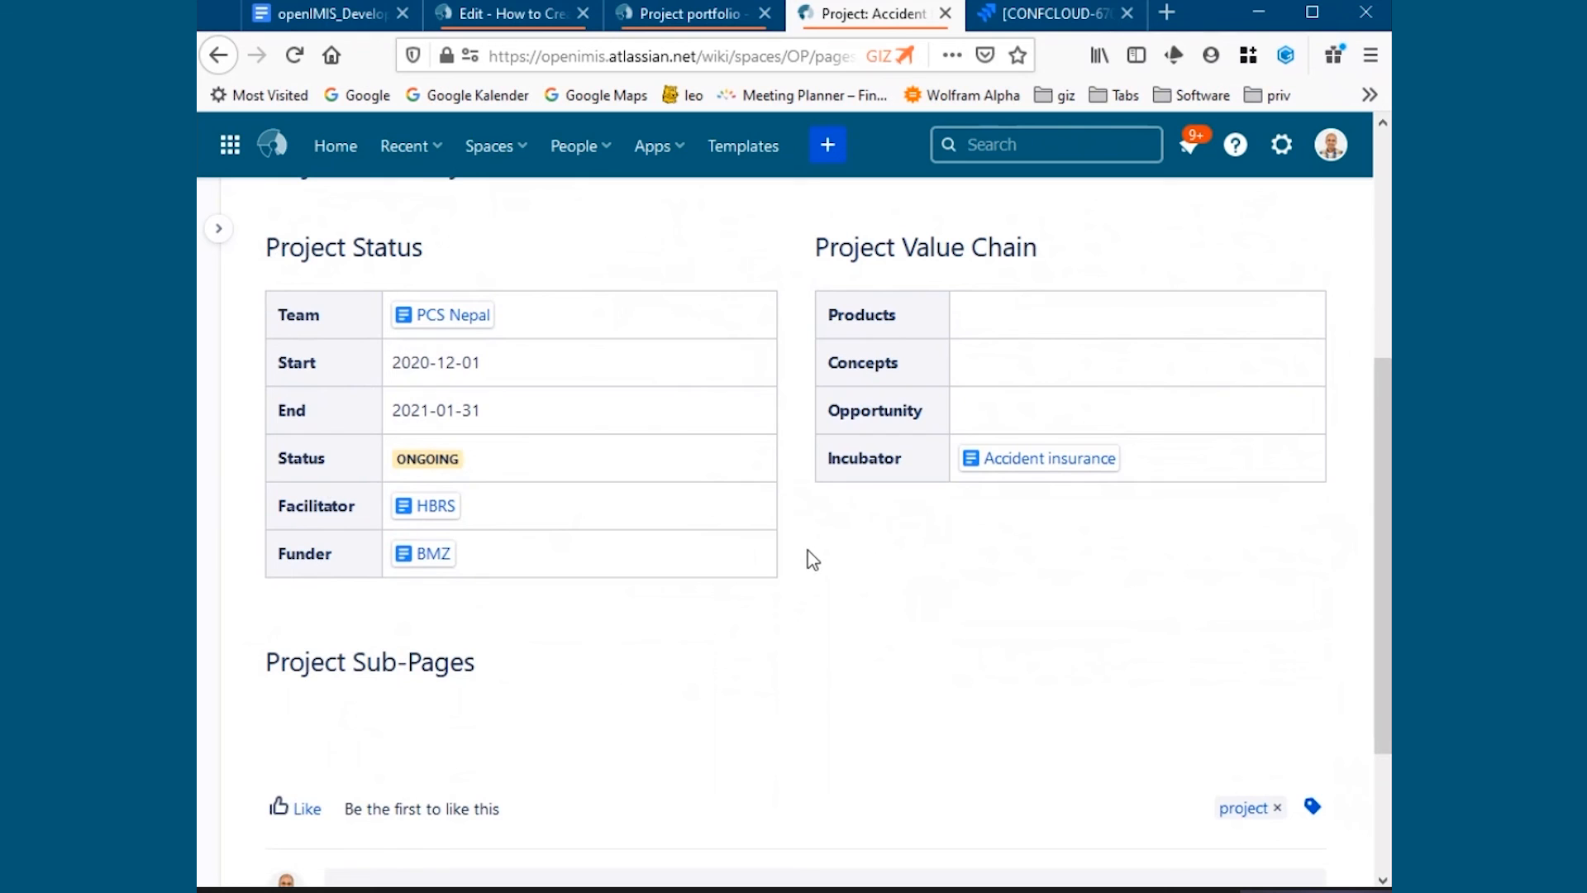
scroll(808, 551, up, 3)
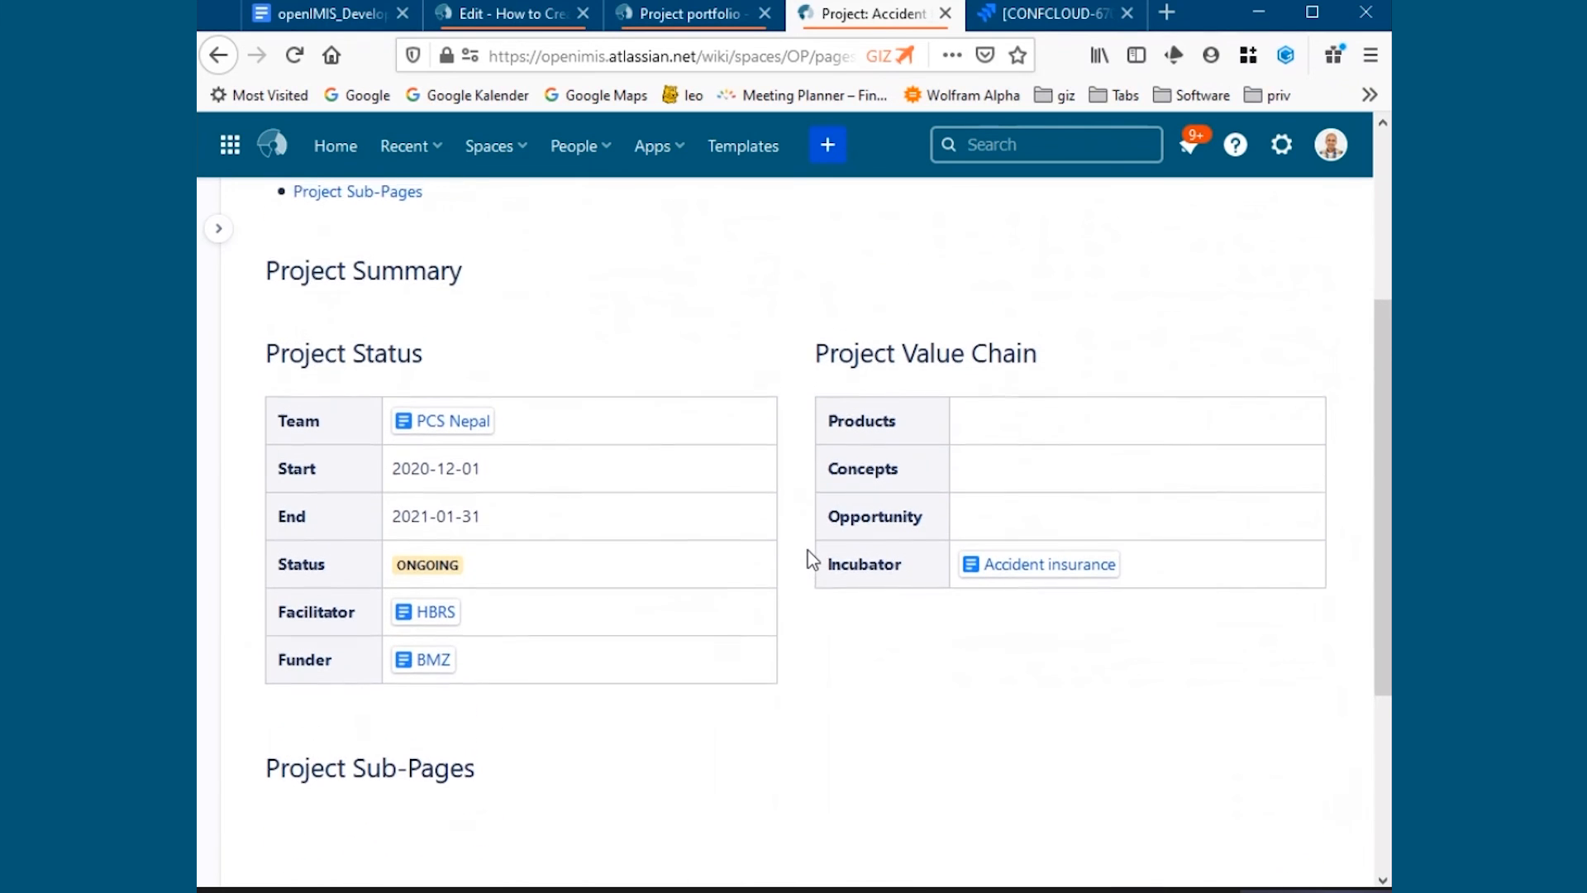
scroll(807, 549, up, 3)
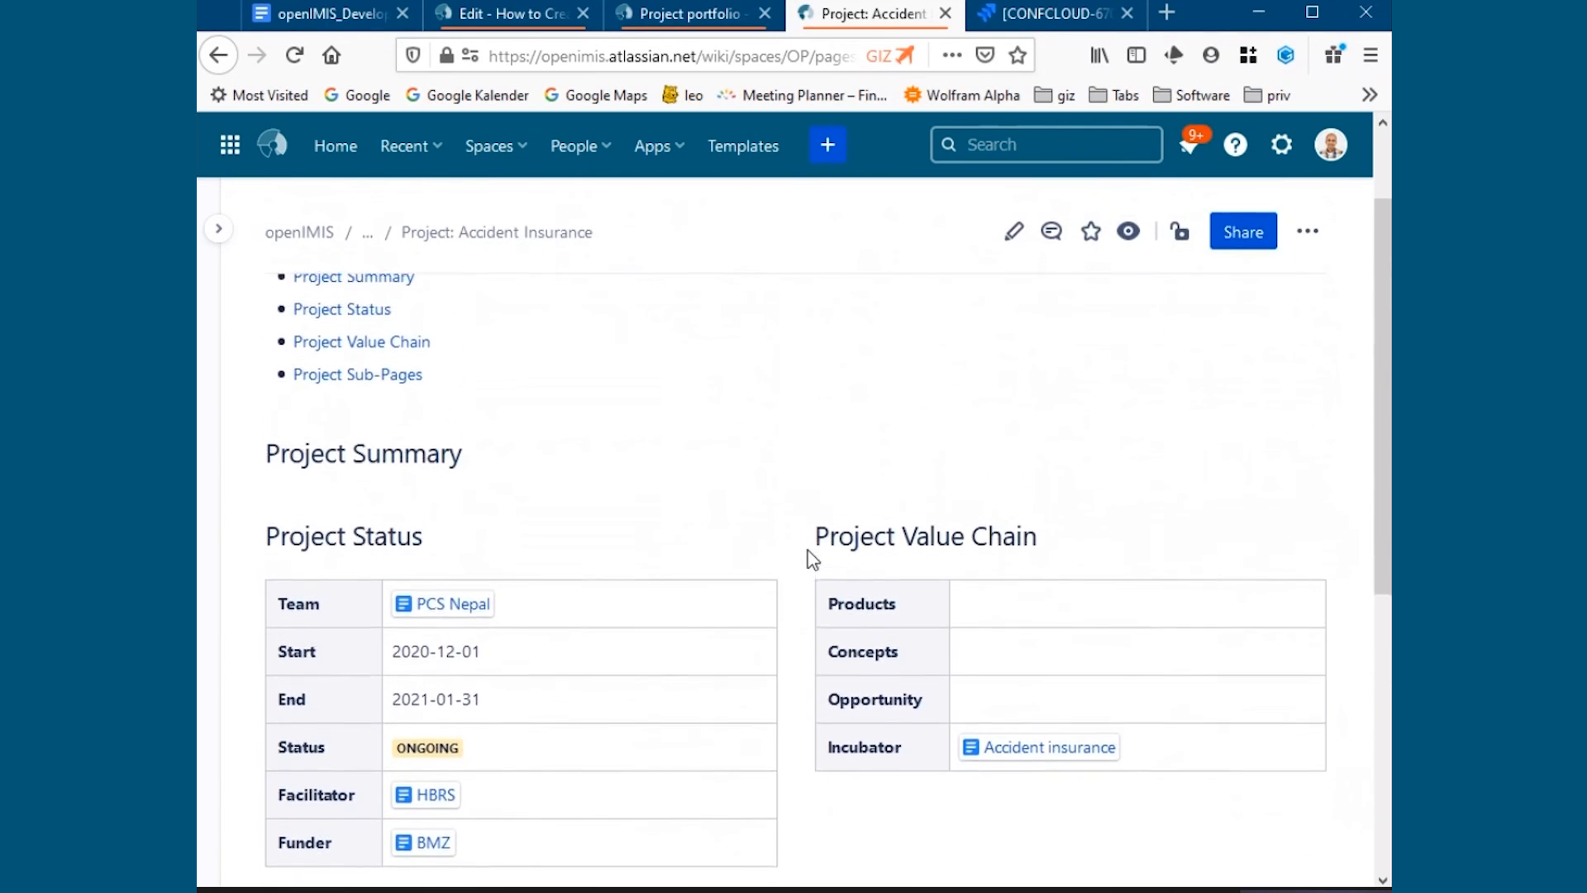
scroll(951, 354, up, 2)
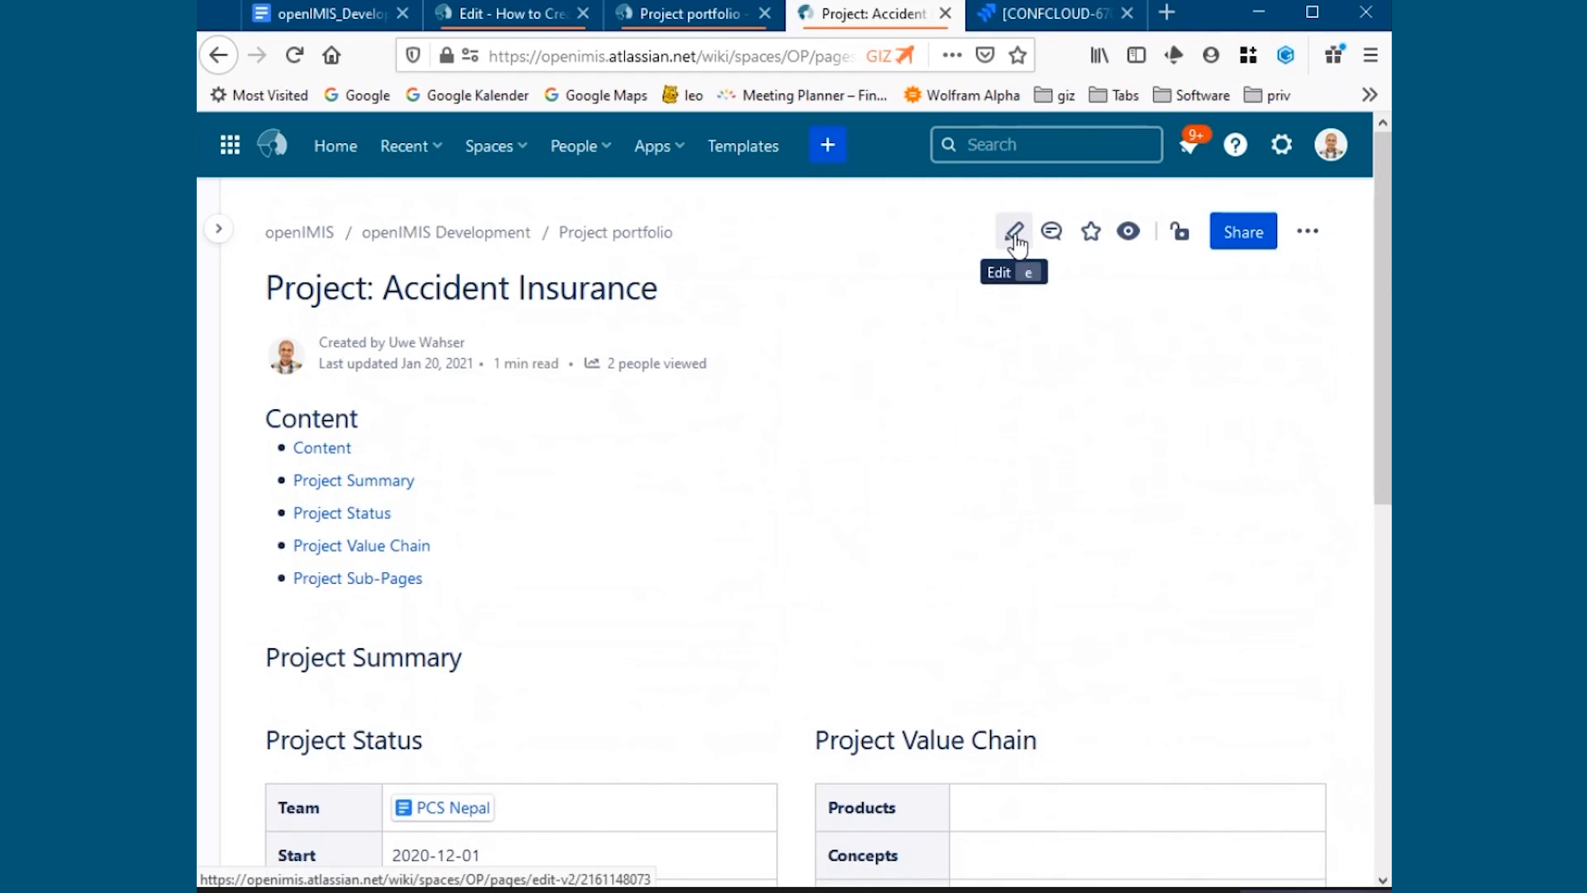
Reopen the Accident Insurance page for editing to inspect the Status label's text and colour options, and return to the portfolio's Project List.
click(1016, 237)
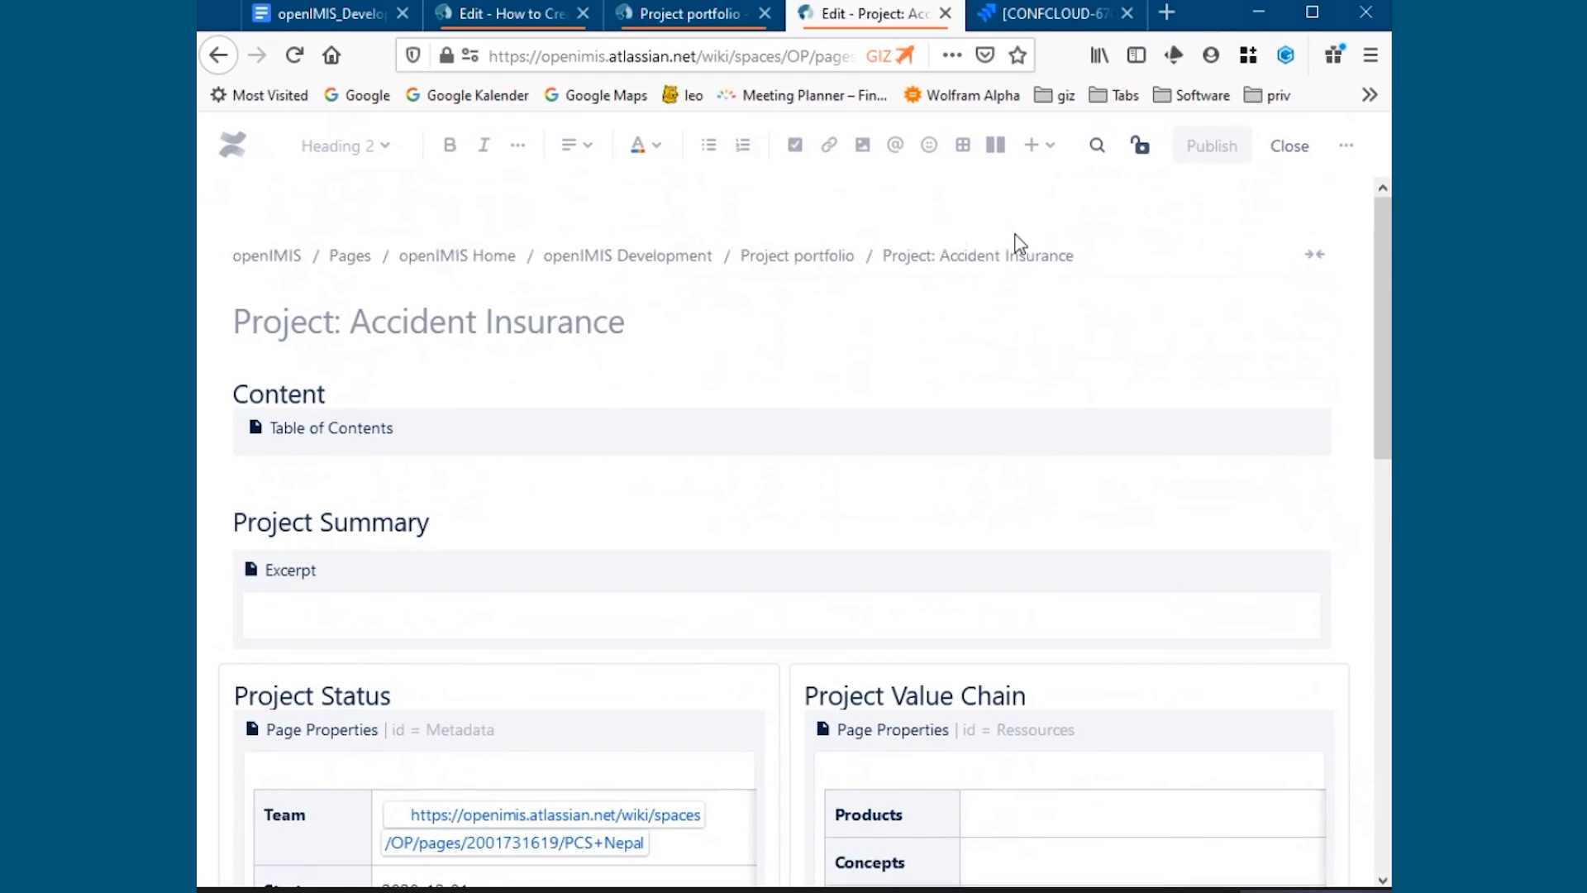
drag(1377, 329, 1374, 432)
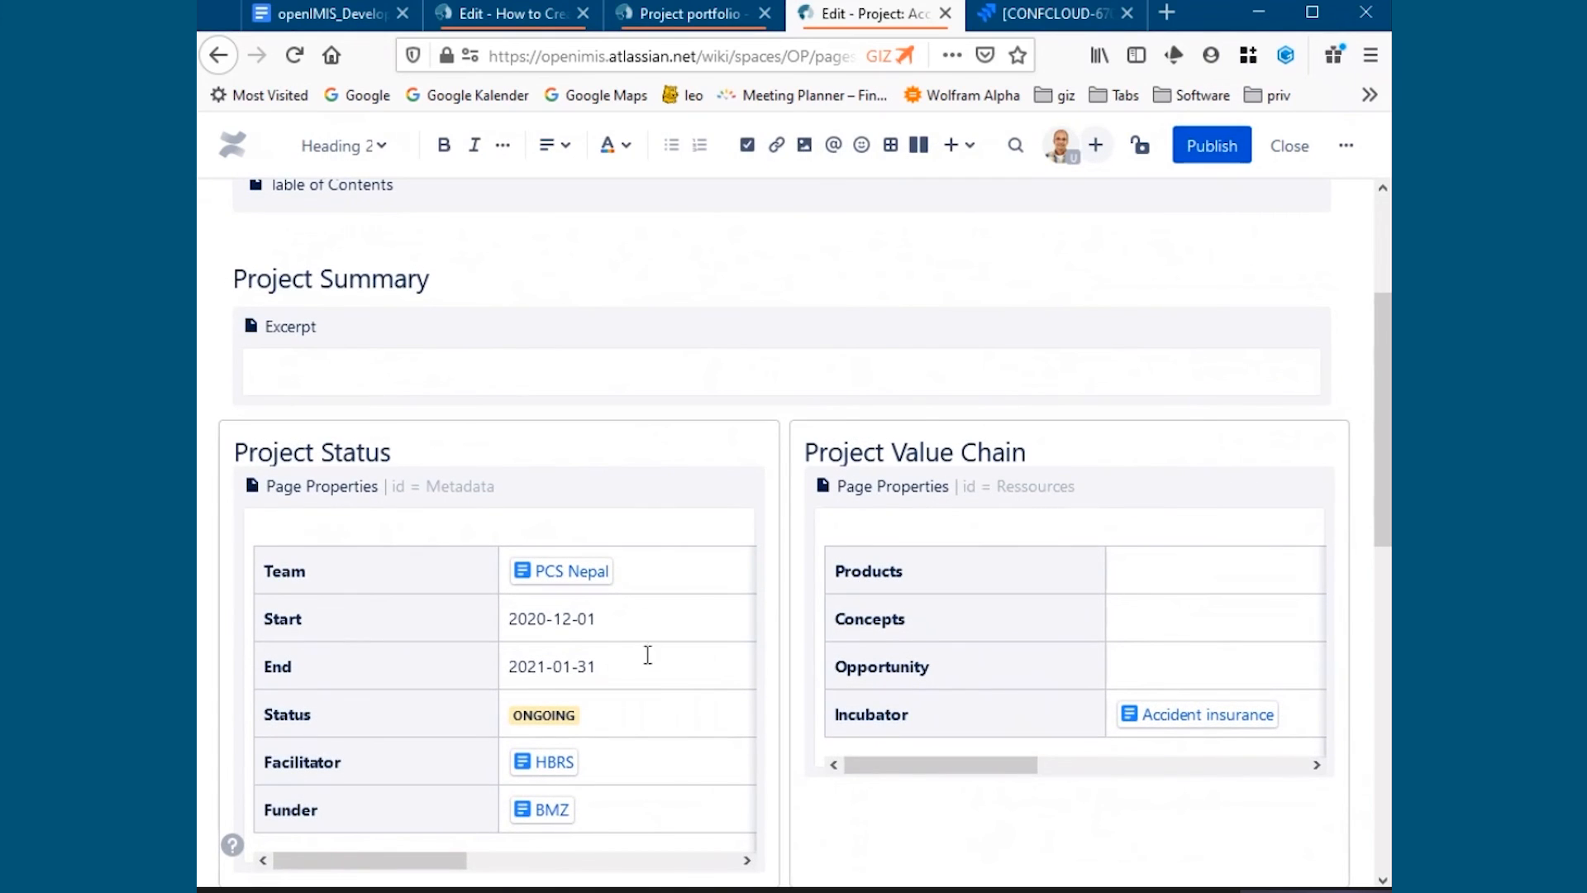
click(552, 717)
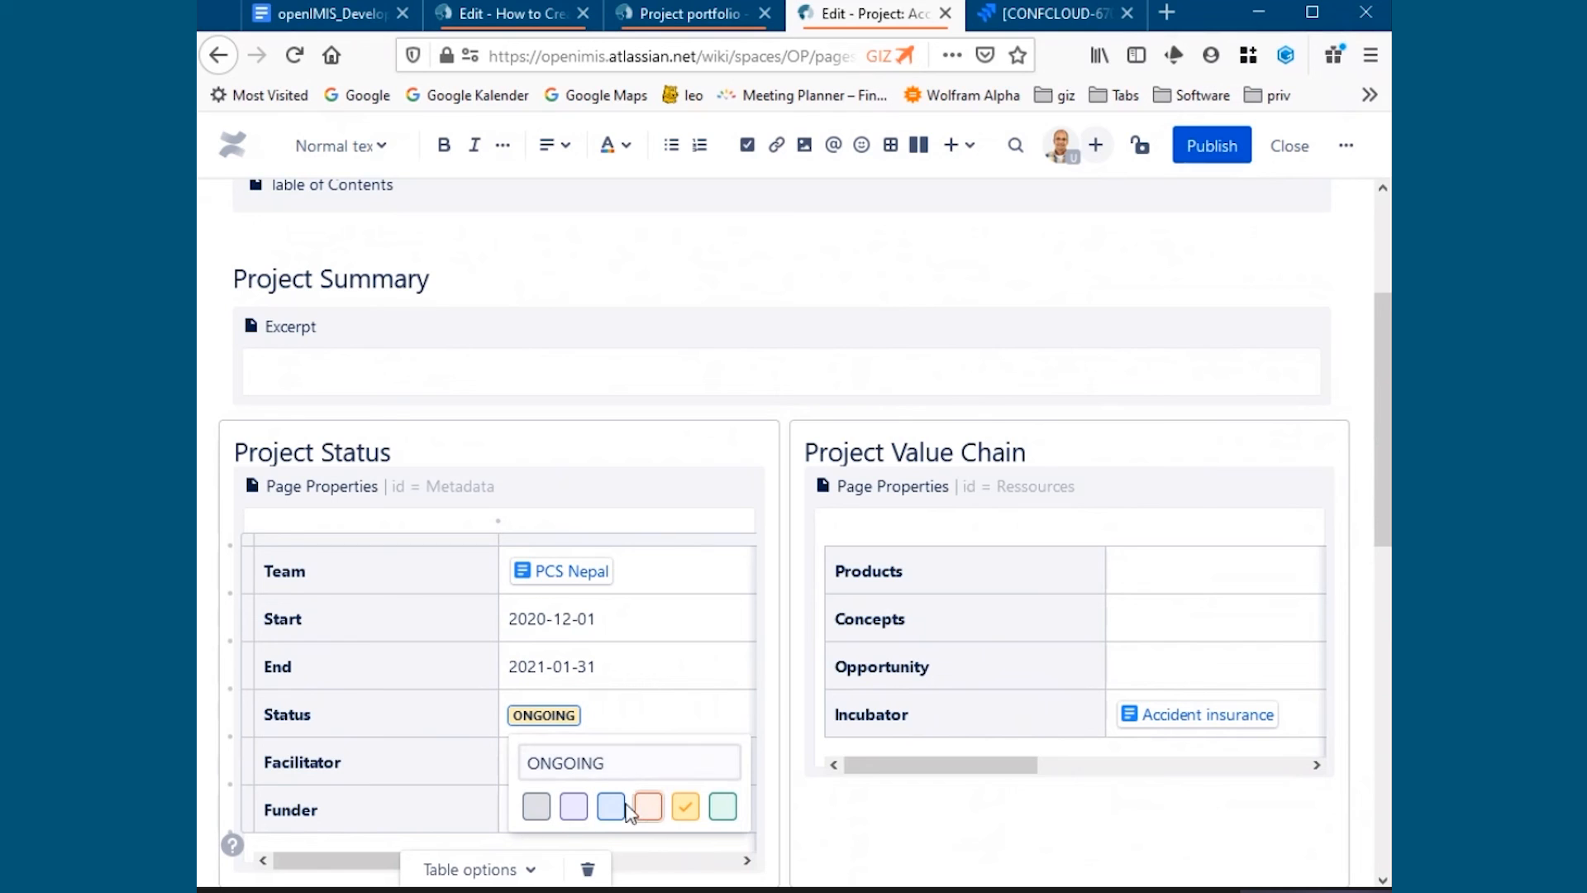
click(882, 827)
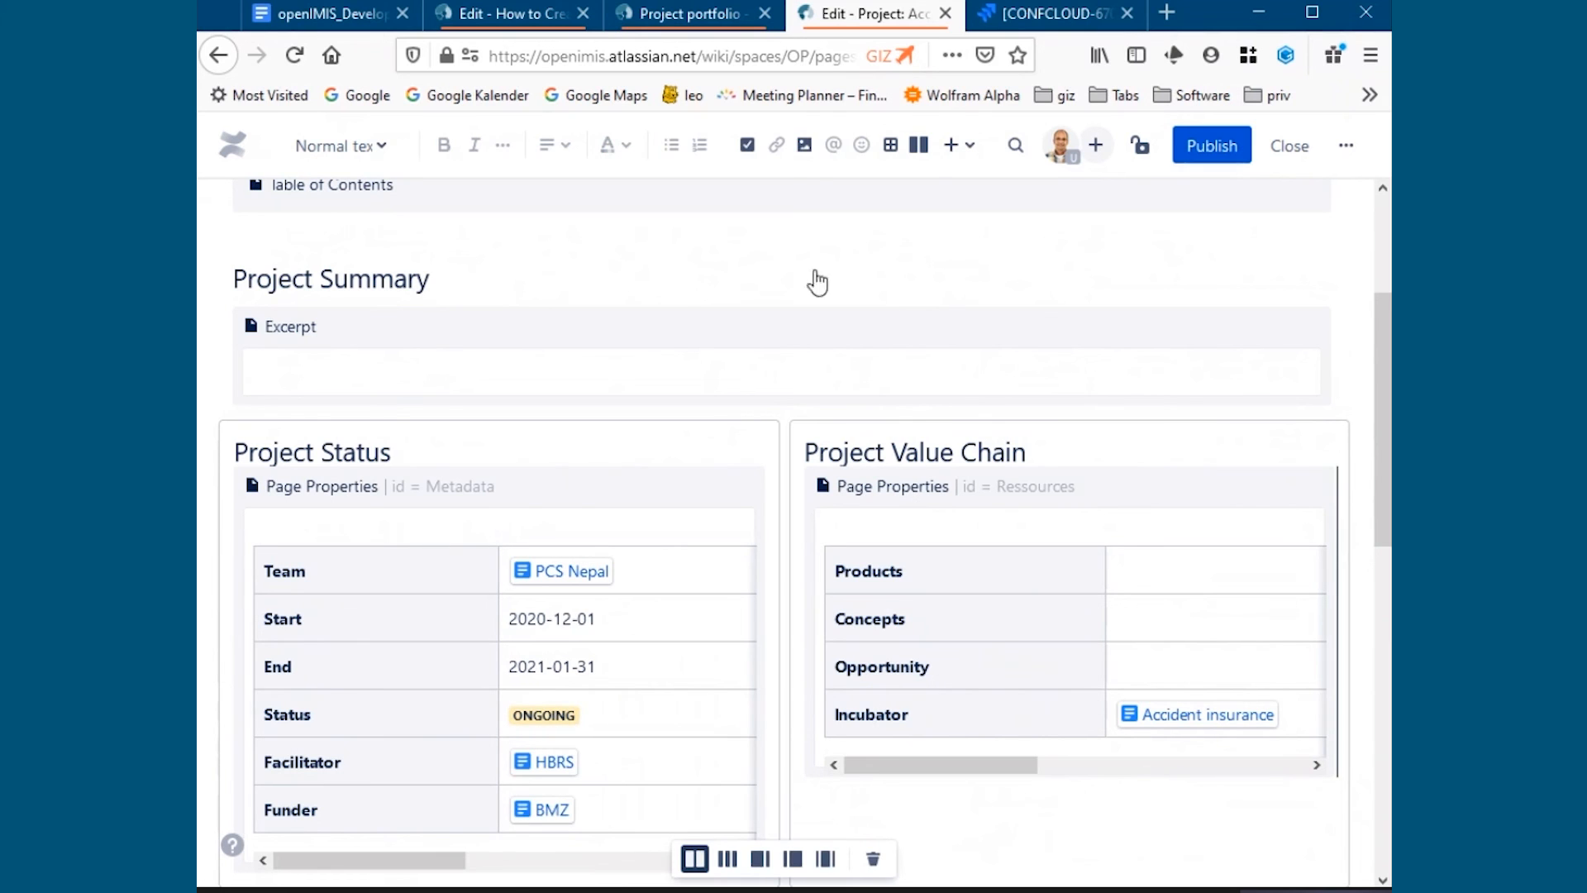
click(712, 23)
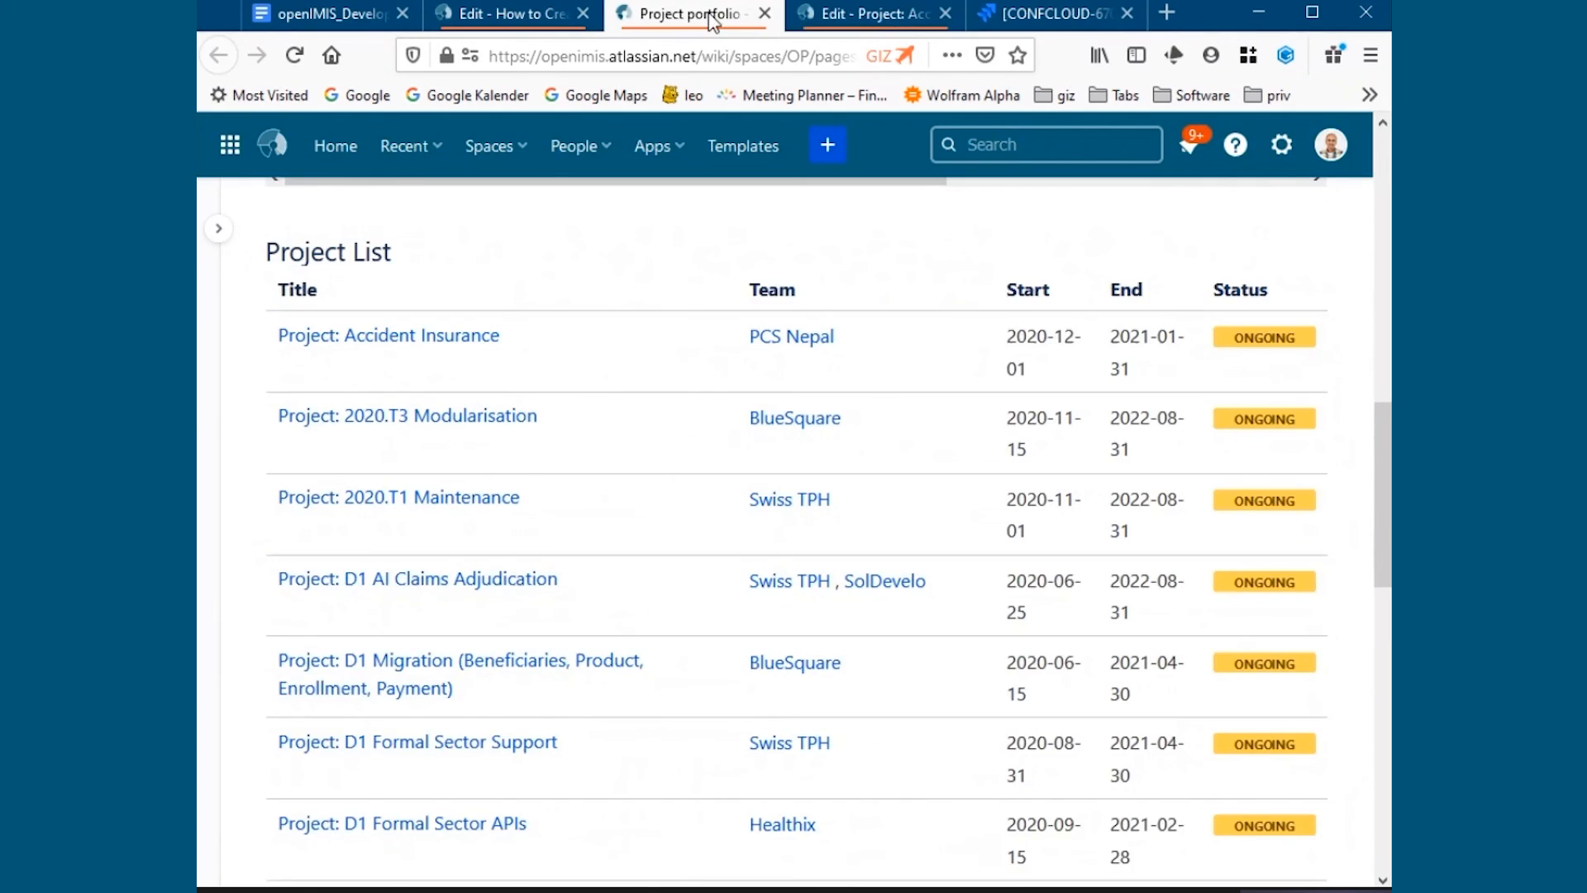